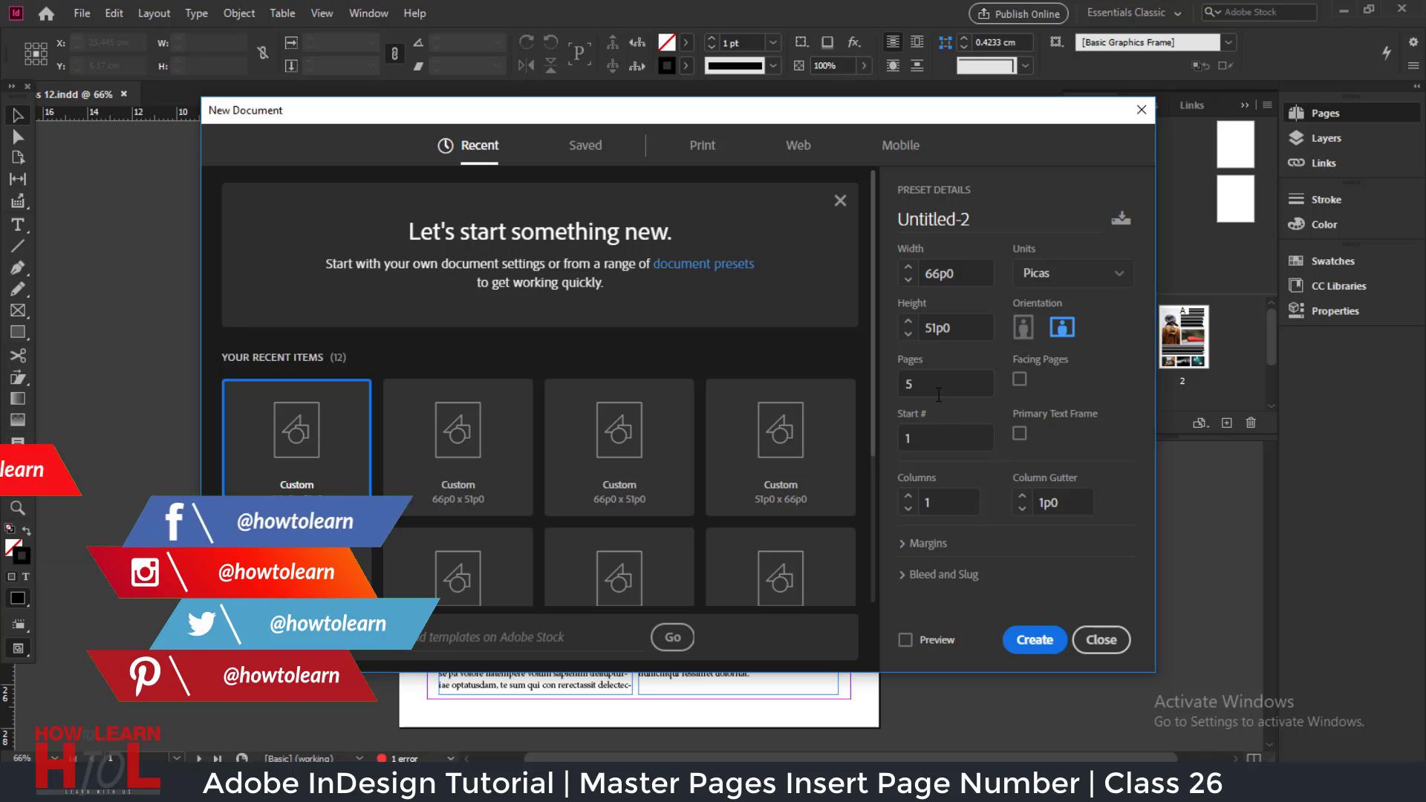
# Step: Create a landscape 66p0 × 51p0 document with 5 non-facing pages
pyautogui.click(1033, 638)
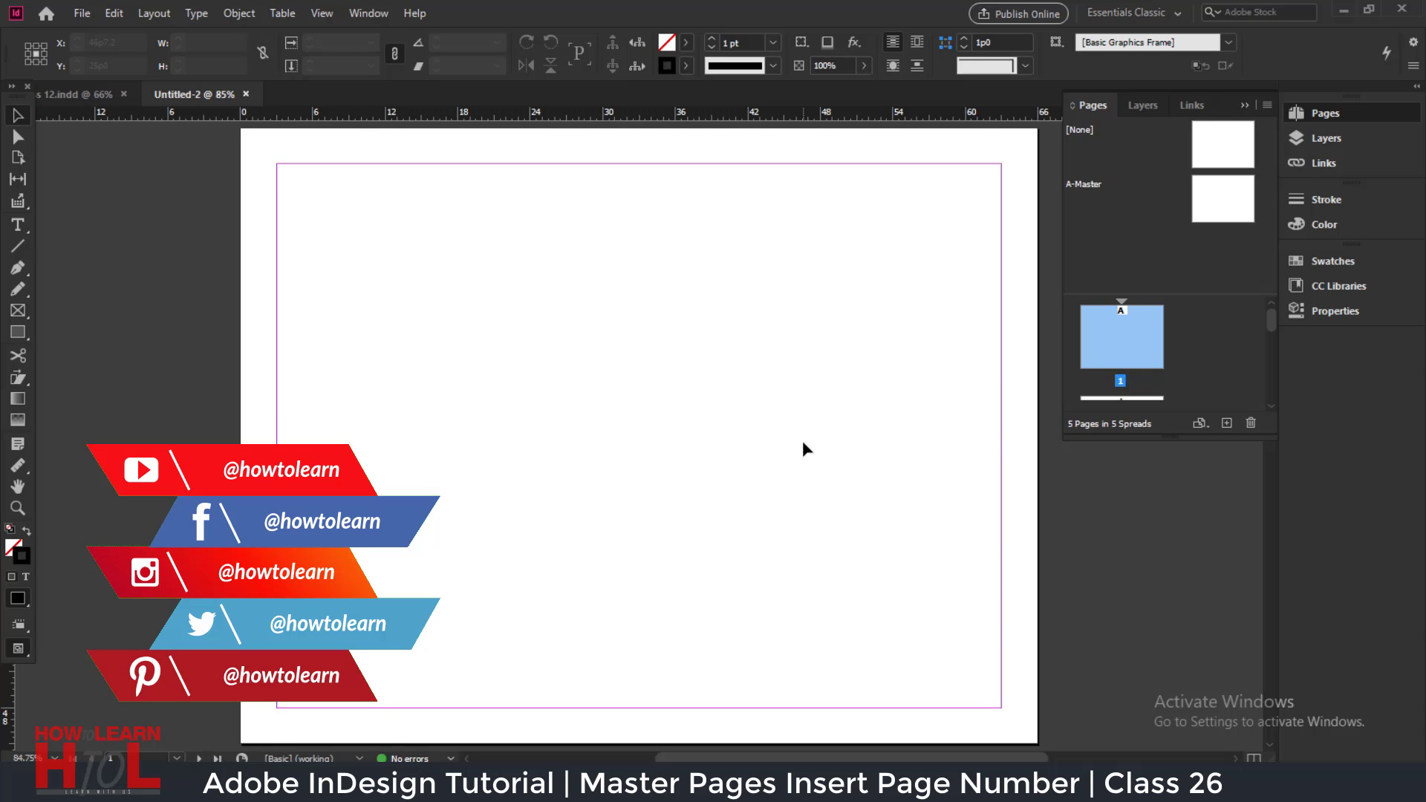
pyautogui.scroll(-3, 1168, 341)
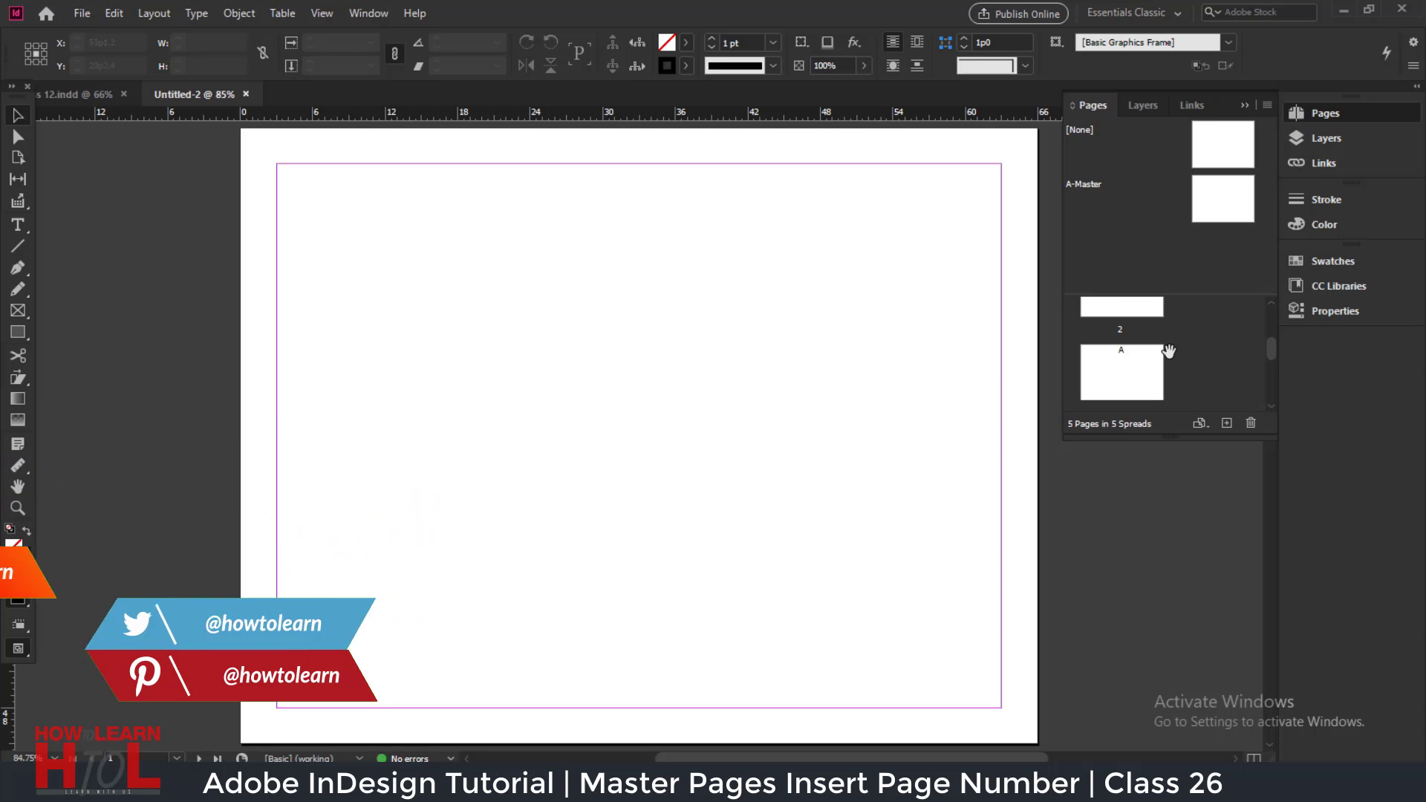
pyautogui.scroll(1, 1169, 361)
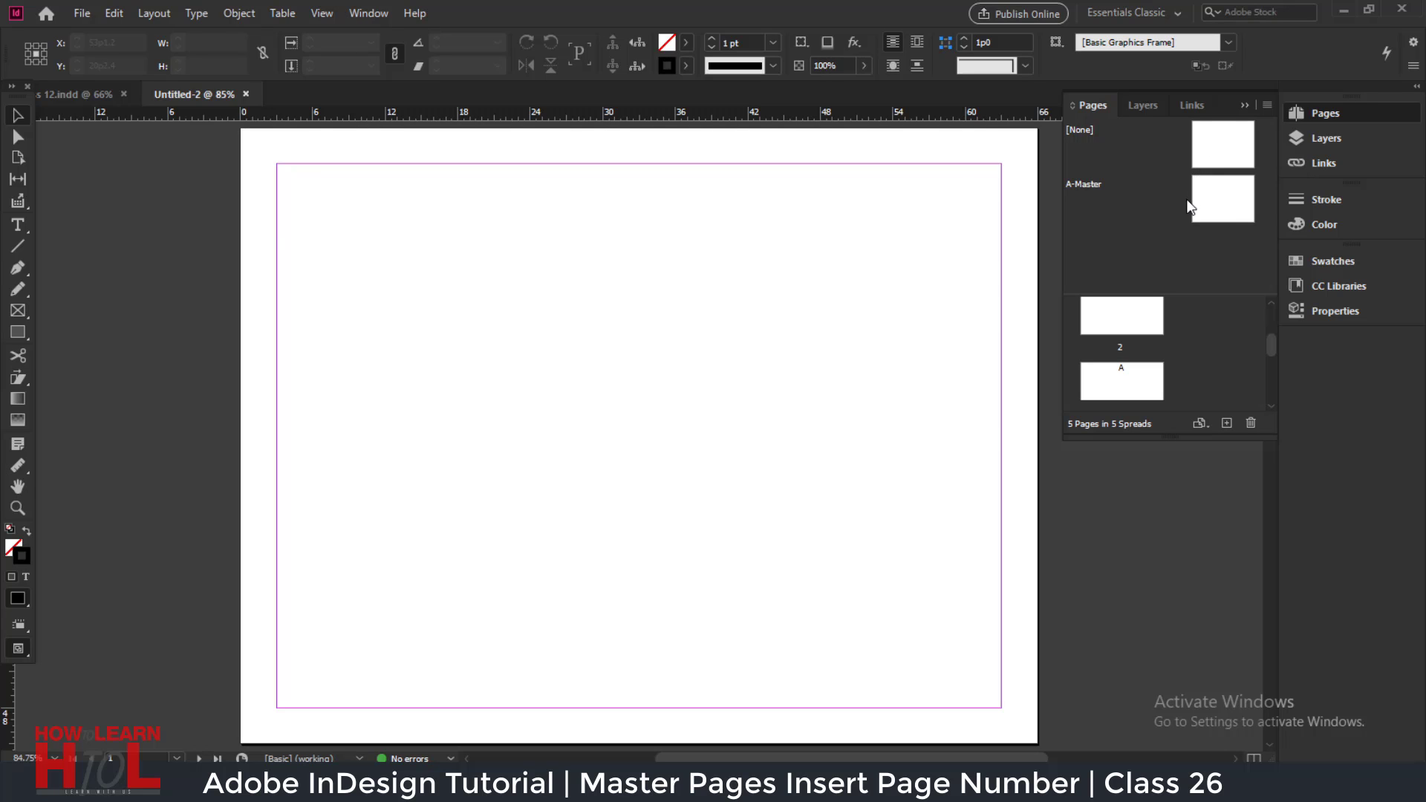
# Step: Open A-Master for editing and draw a rectangle about 58p8 wide and 3p2 high along the bottom margin
pyautogui.click(1216, 199)
pyautogui.doubleClick(1217, 199)
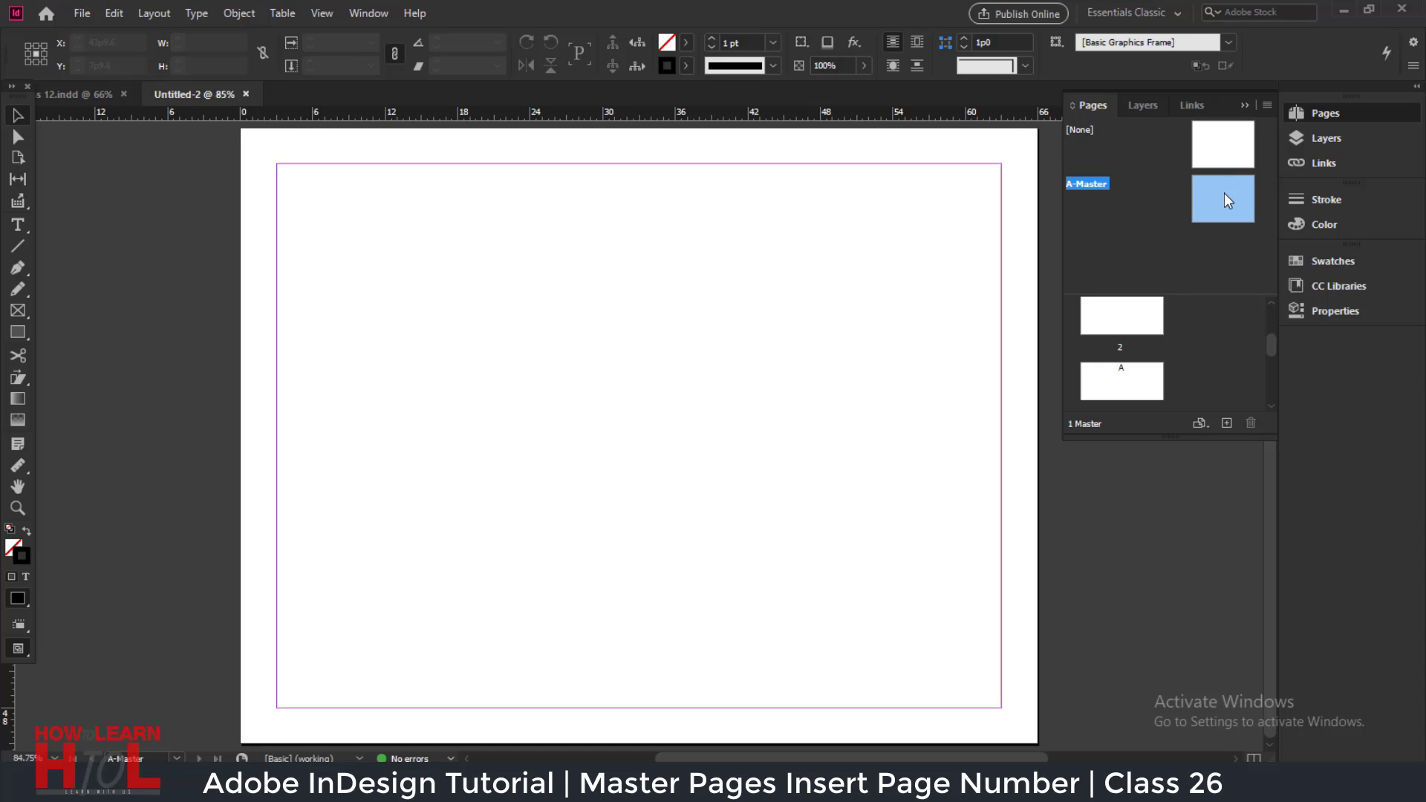
pyautogui.click(17, 332)
pyautogui.moveTo(282, 660); pyautogui.dragTo(992, 699)
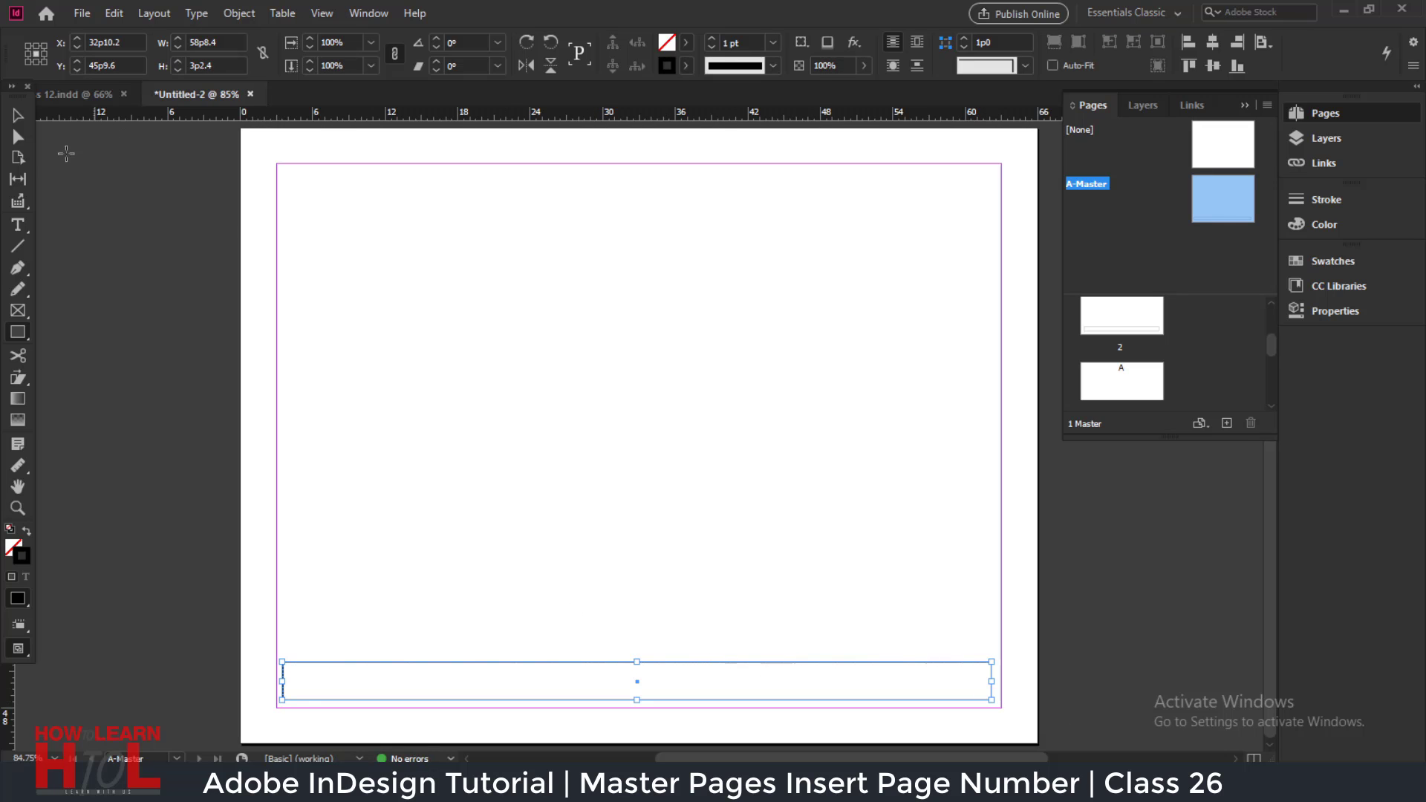
# Step: Remove the rectangle's stroke and fill it with the cyan swatch C=100 M=0 Y=0 K=0
pyautogui.click(18, 116)
pyautogui.click(774, 64)
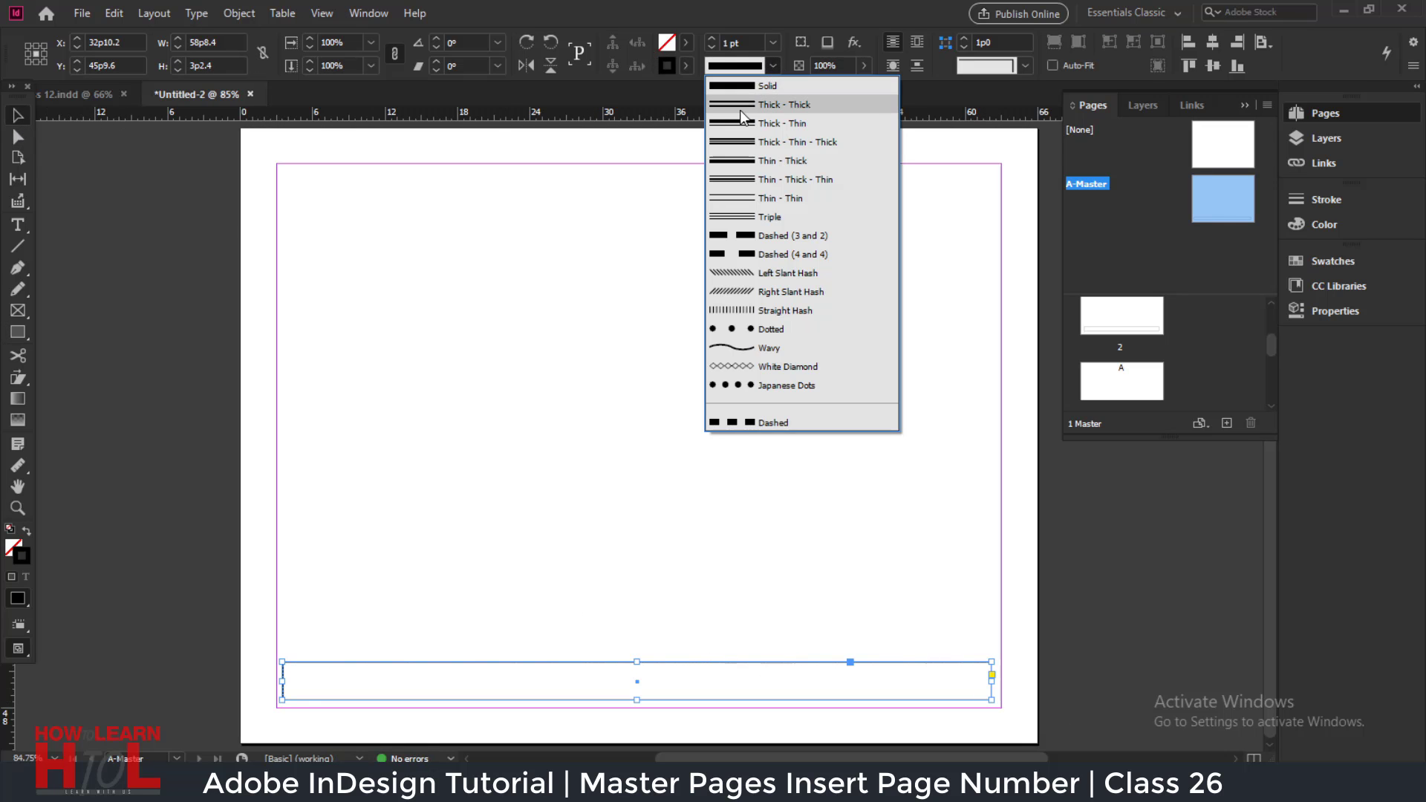
pyautogui.click(685, 64)
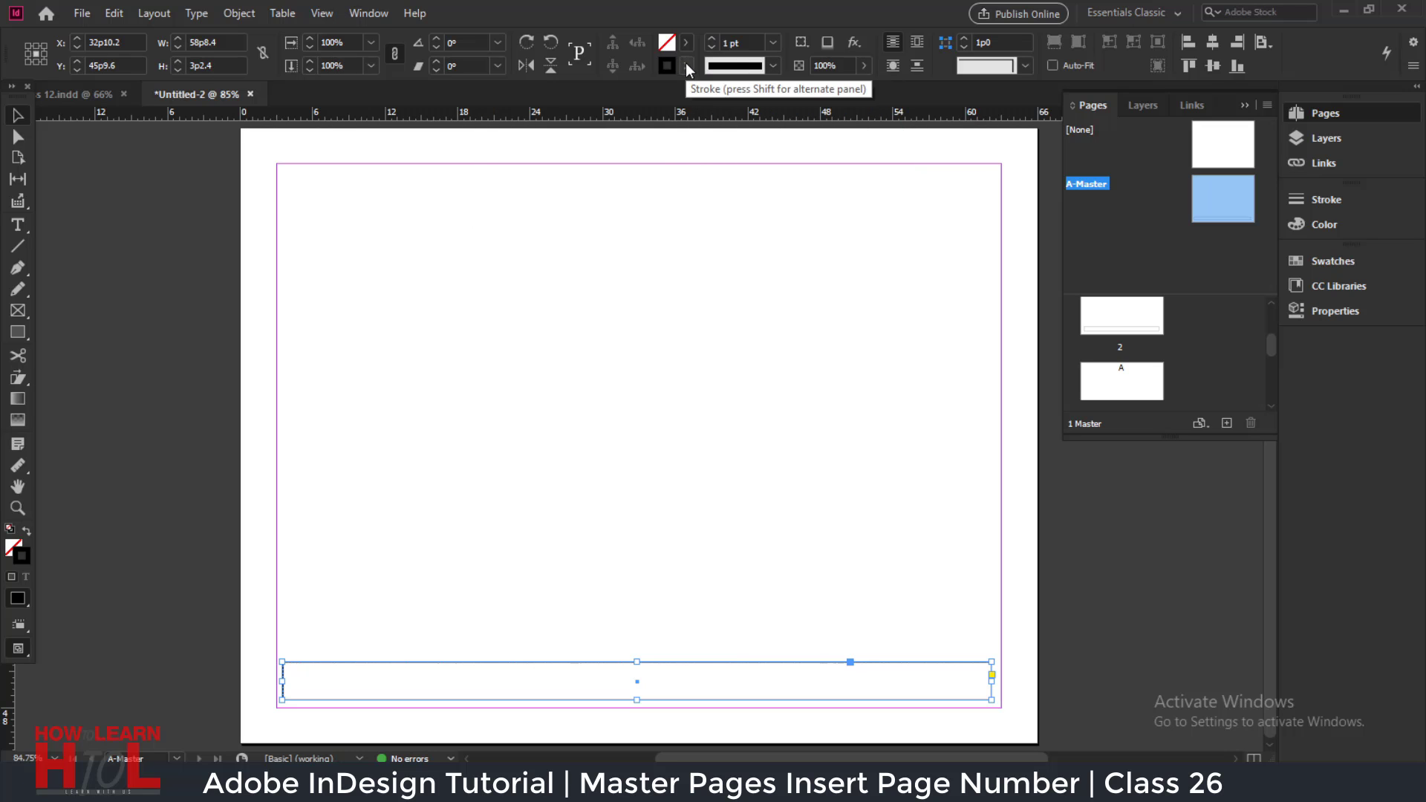
pyautogui.click(684, 64)
pyautogui.click(519, 121)
pyautogui.click(687, 41)
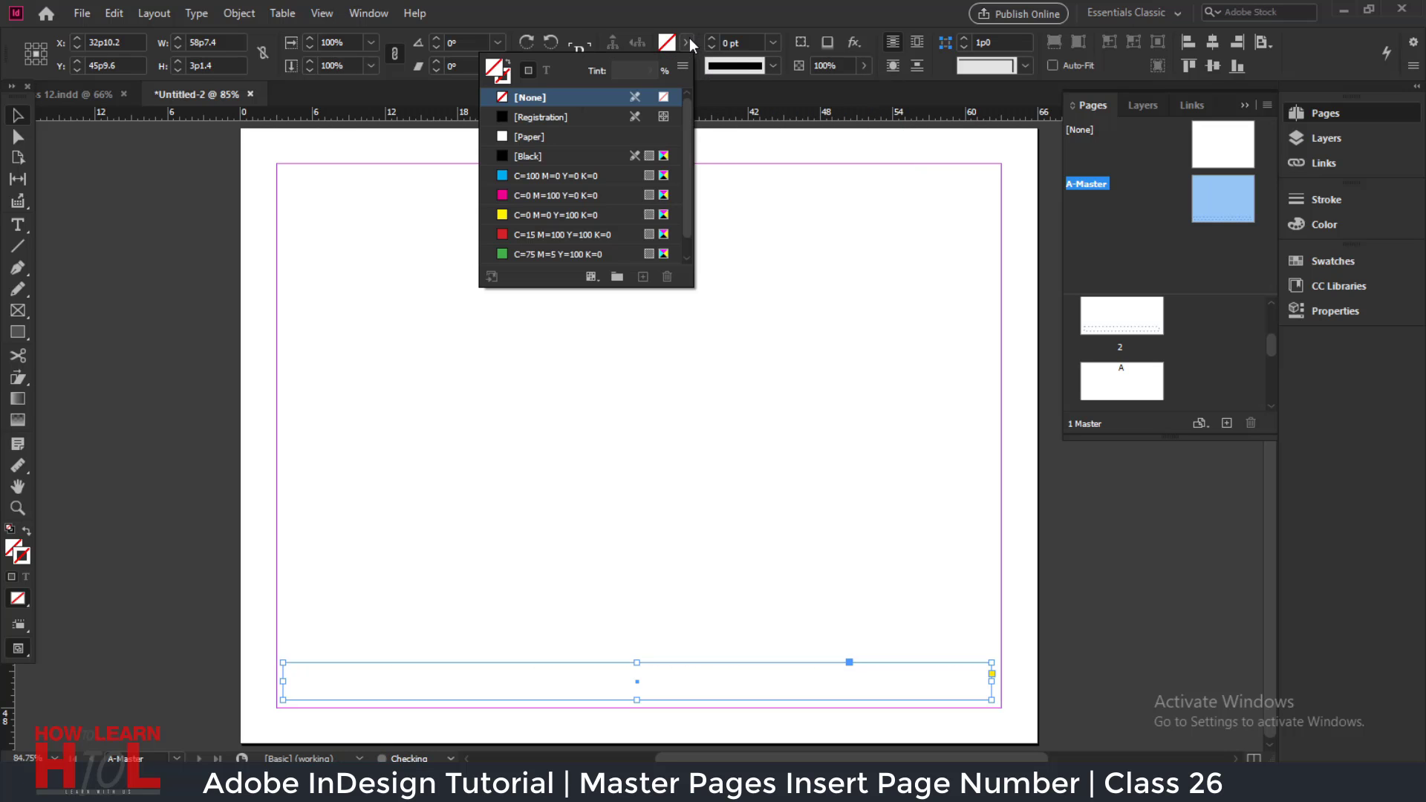
pyautogui.click(526, 178)
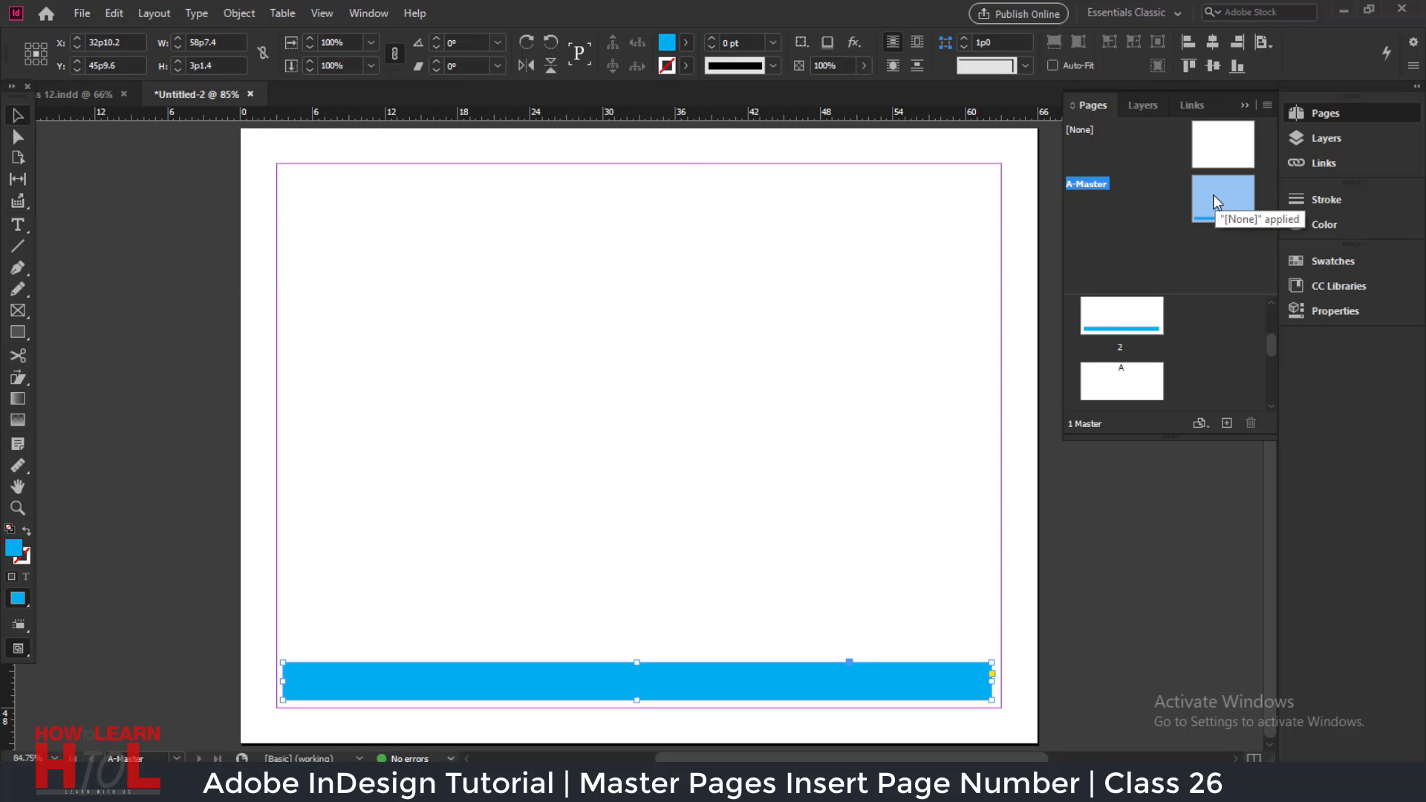
# Step: Examine document pages 2, 5 and 4 for the cyan bar from A-Master
pyautogui.doubleClick(1147, 330)
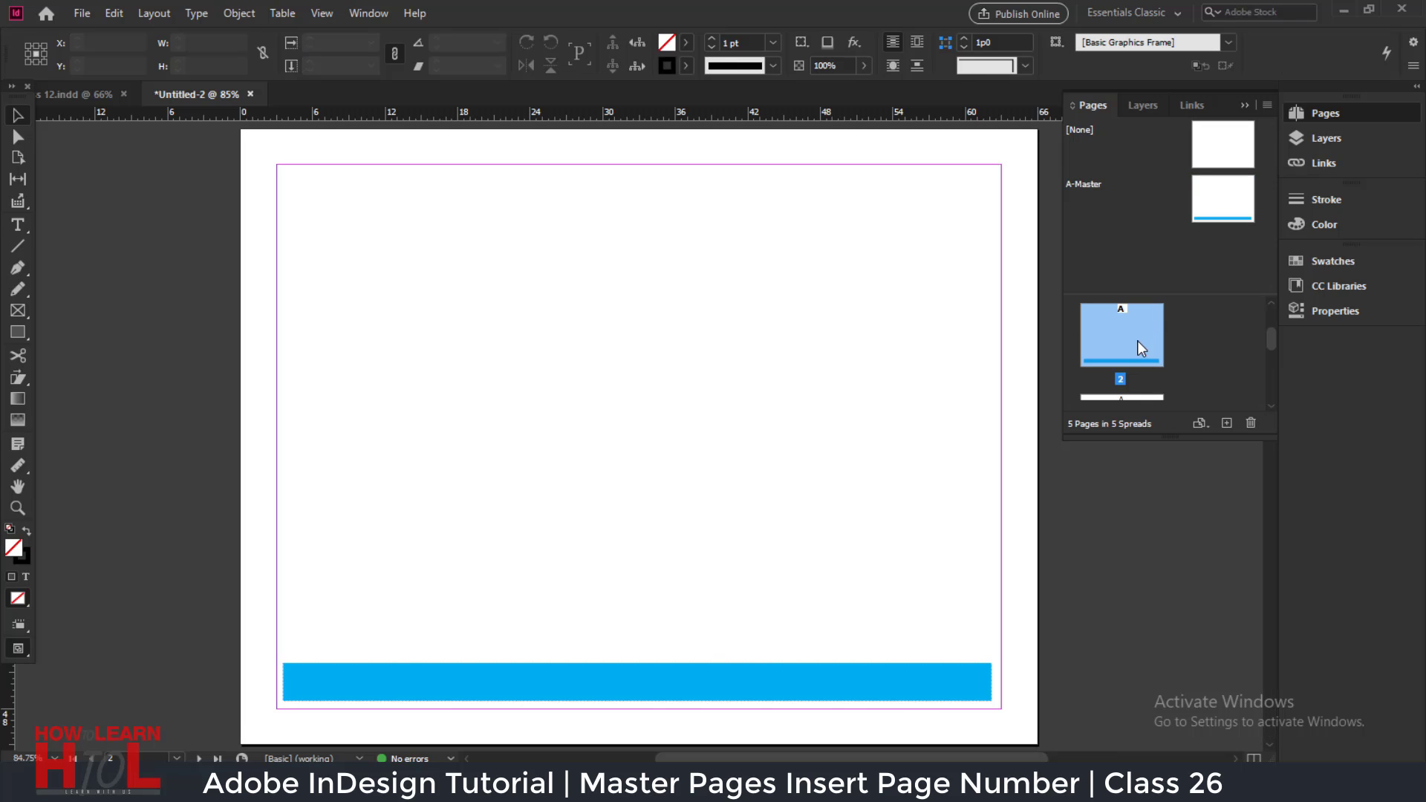
pyautogui.scroll(-3, 1138, 340)
pyautogui.scroll(-1, 1141, 347)
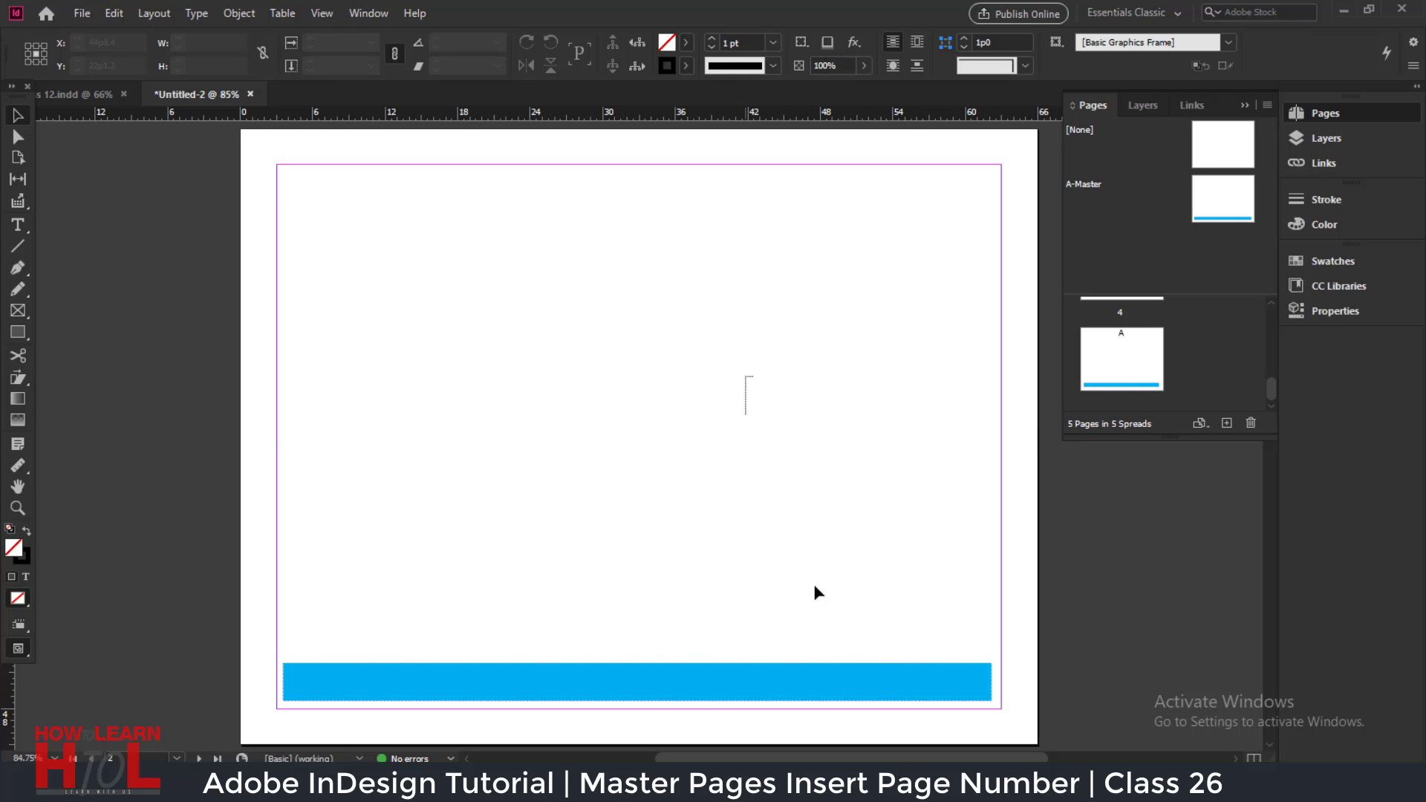
pyautogui.scroll(-1, 814, 584)
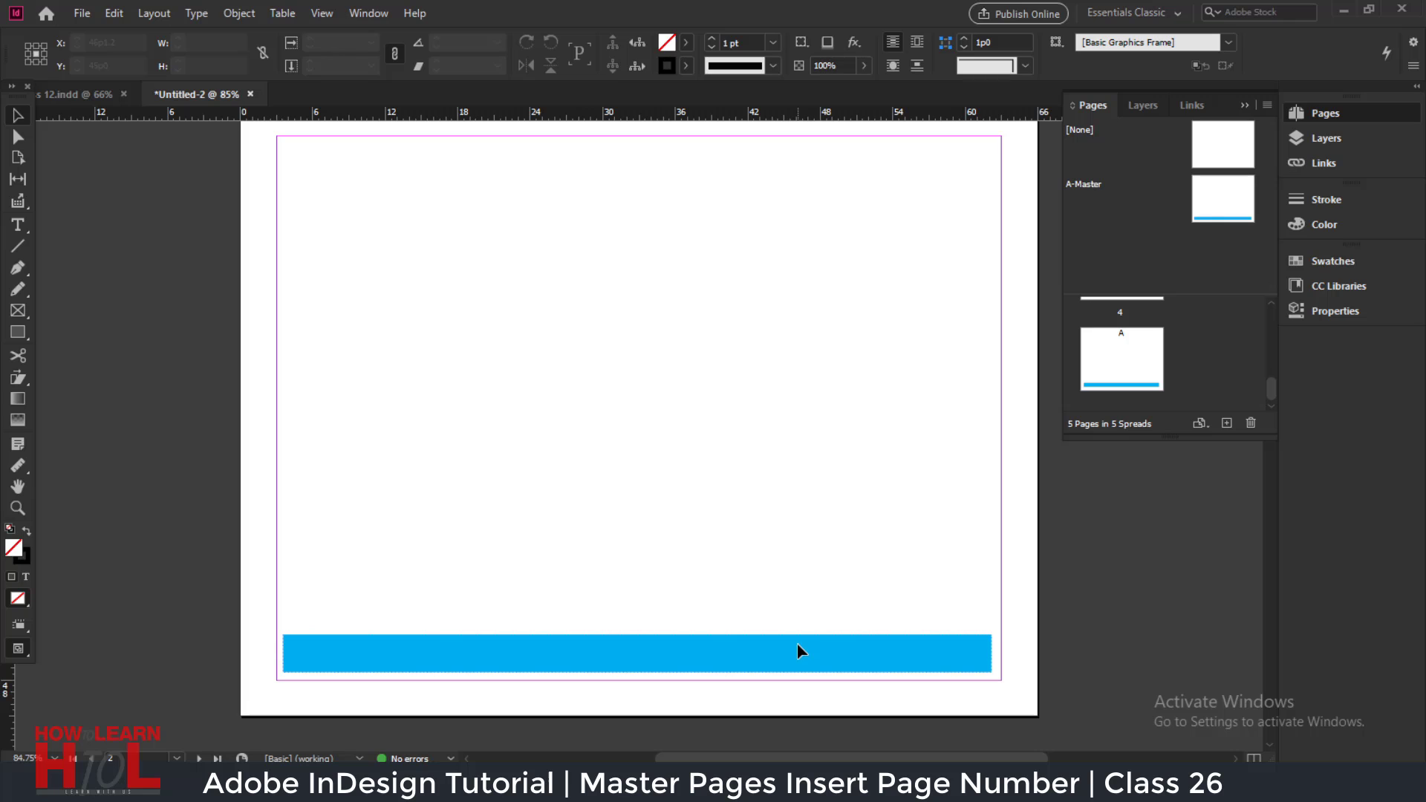
pyautogui.doubleClick(1187, 363)
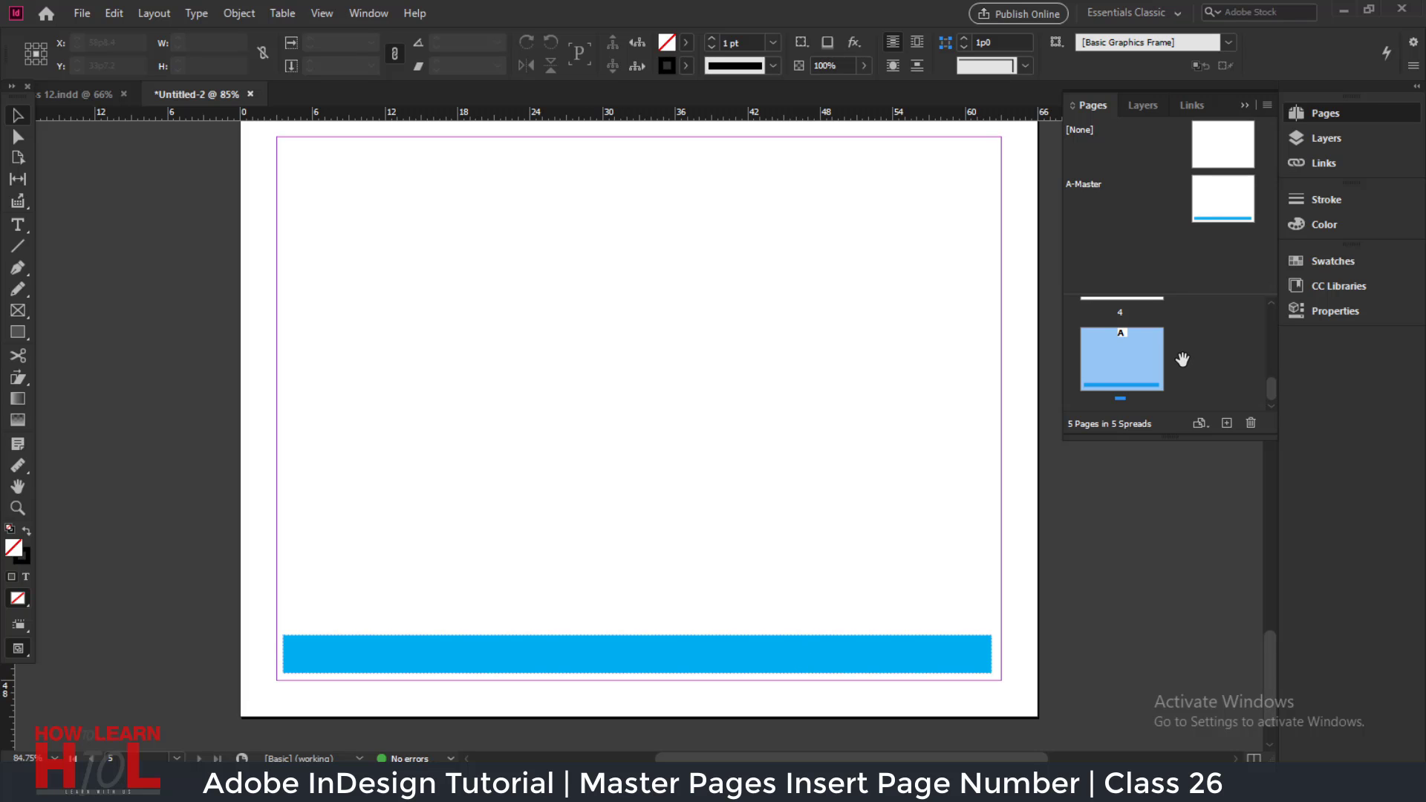
pyautogui.scroll(1, 1152, 367)
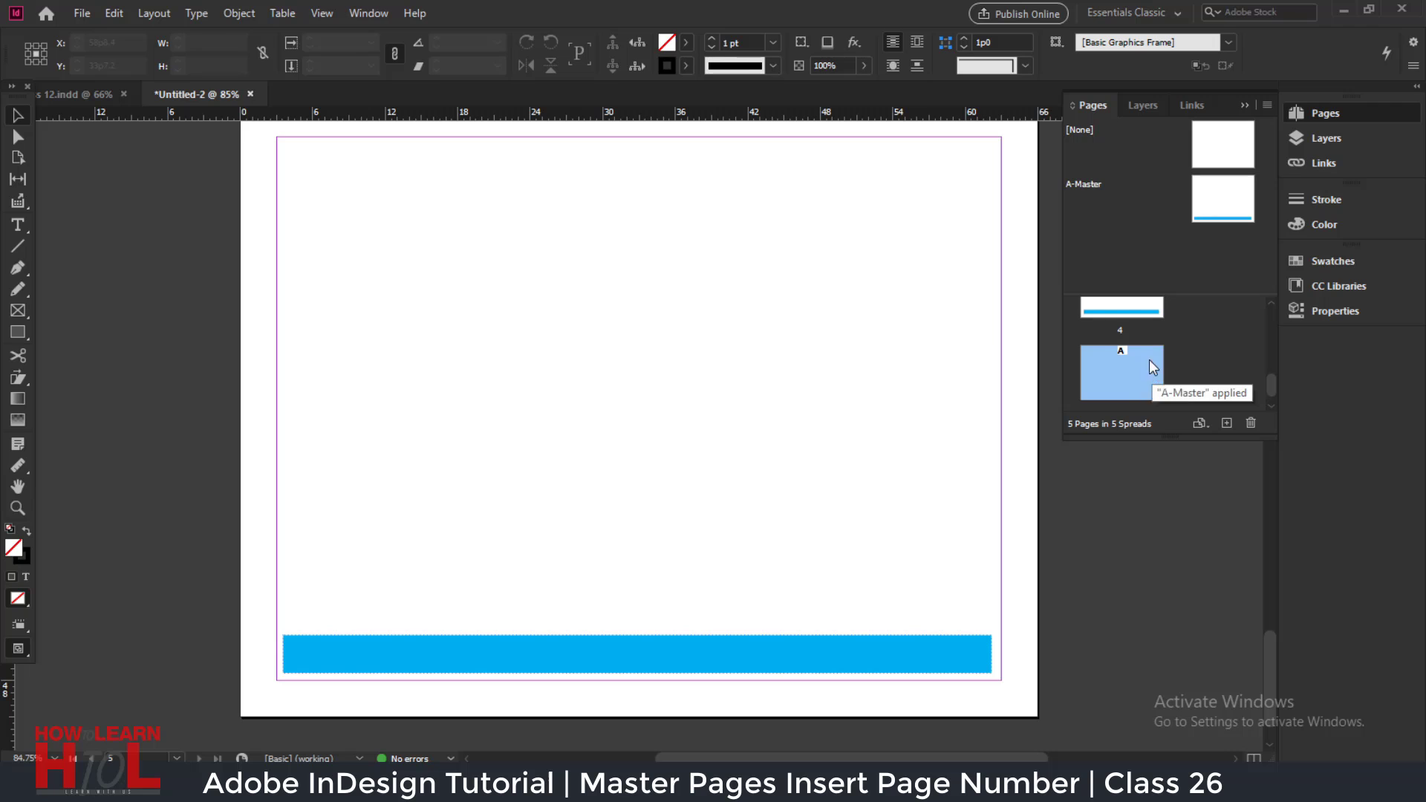
pyautogui.doubleClick(1126, 314)
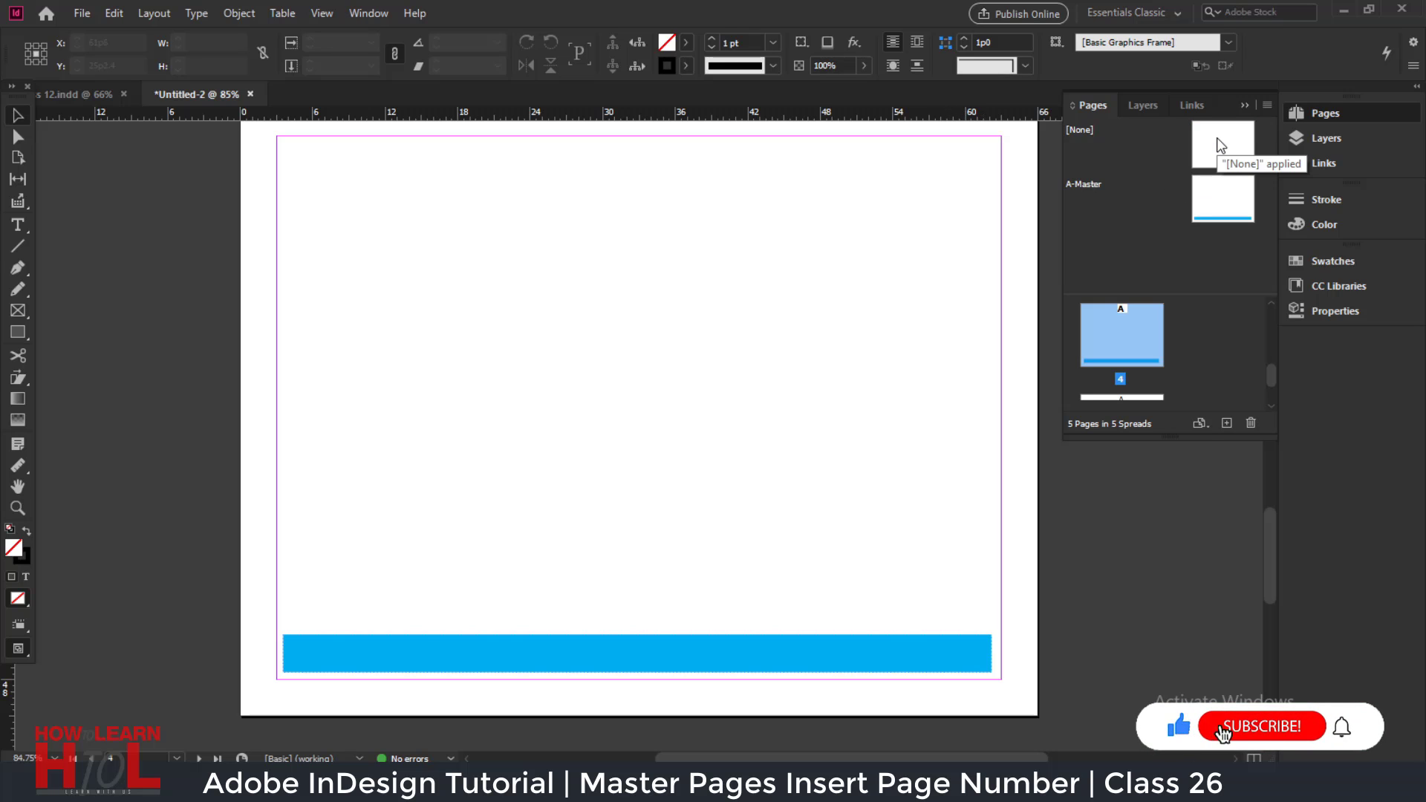
# Step: Apply the [None] master to page 4, and reapply A-Master to the same page
pyautogui.moveTo(1217, 139); pyautogui.dragTo(1091, 363)
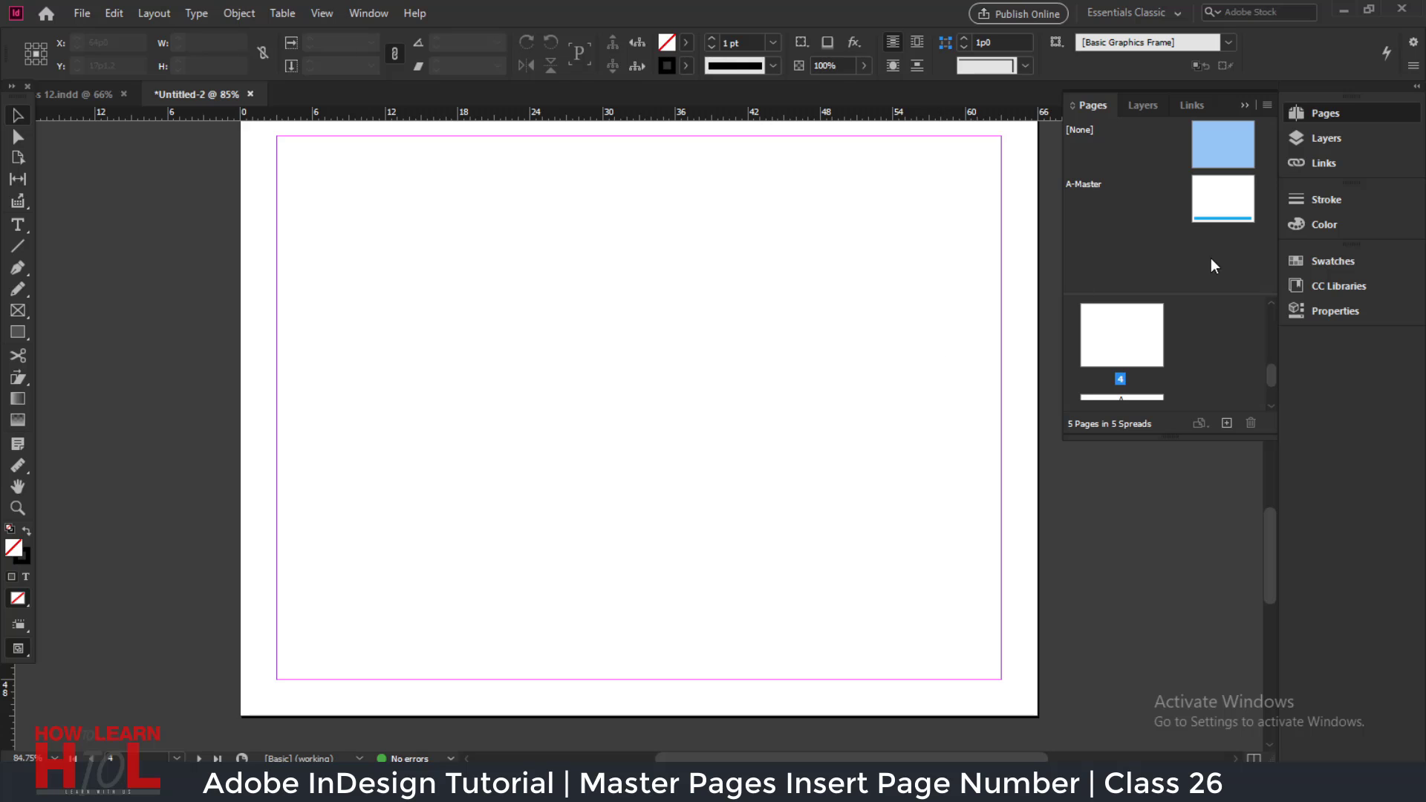
pyautogui.moveTo(1224, 205); pyautogui.dragTo(1134, 333)
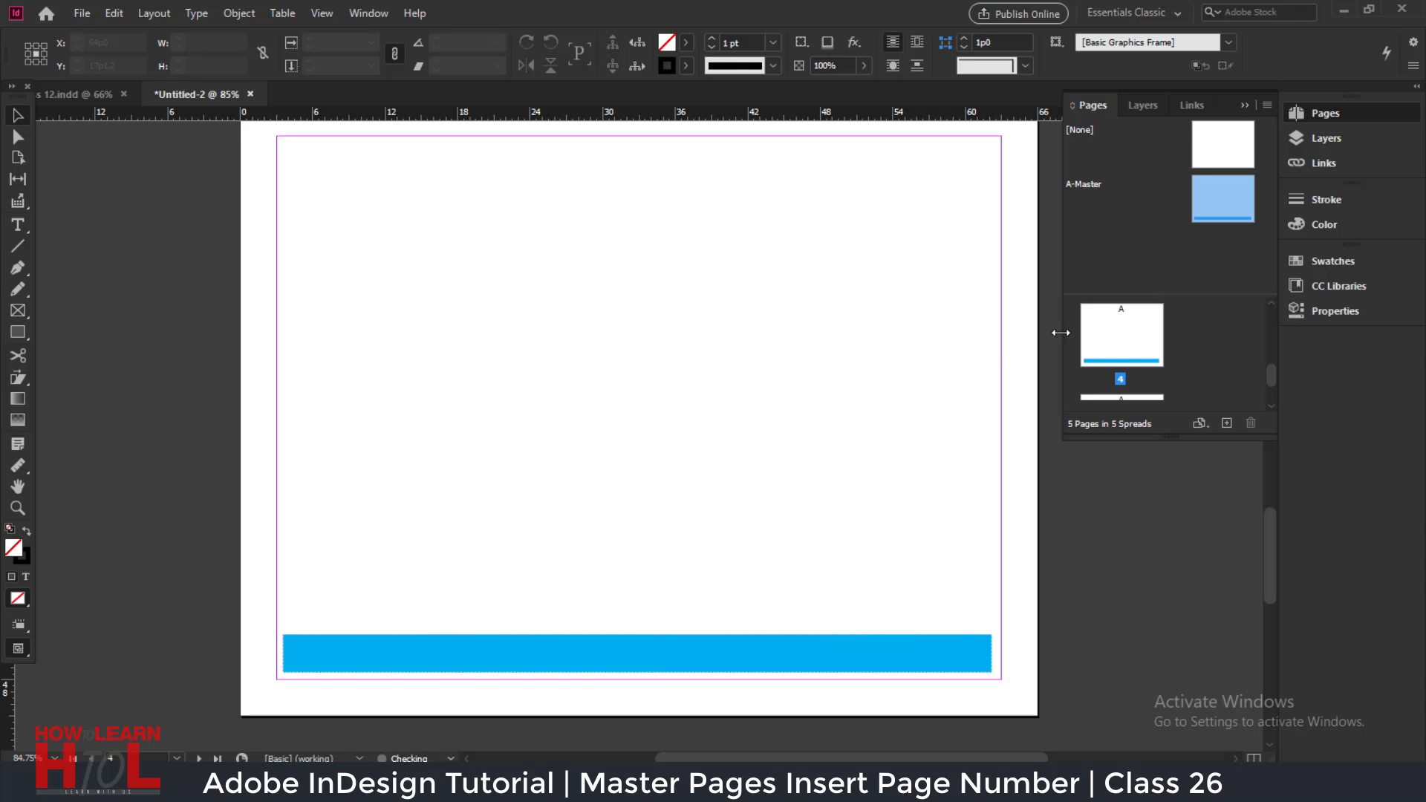
pyautogui.scroll(3, 853, 414)
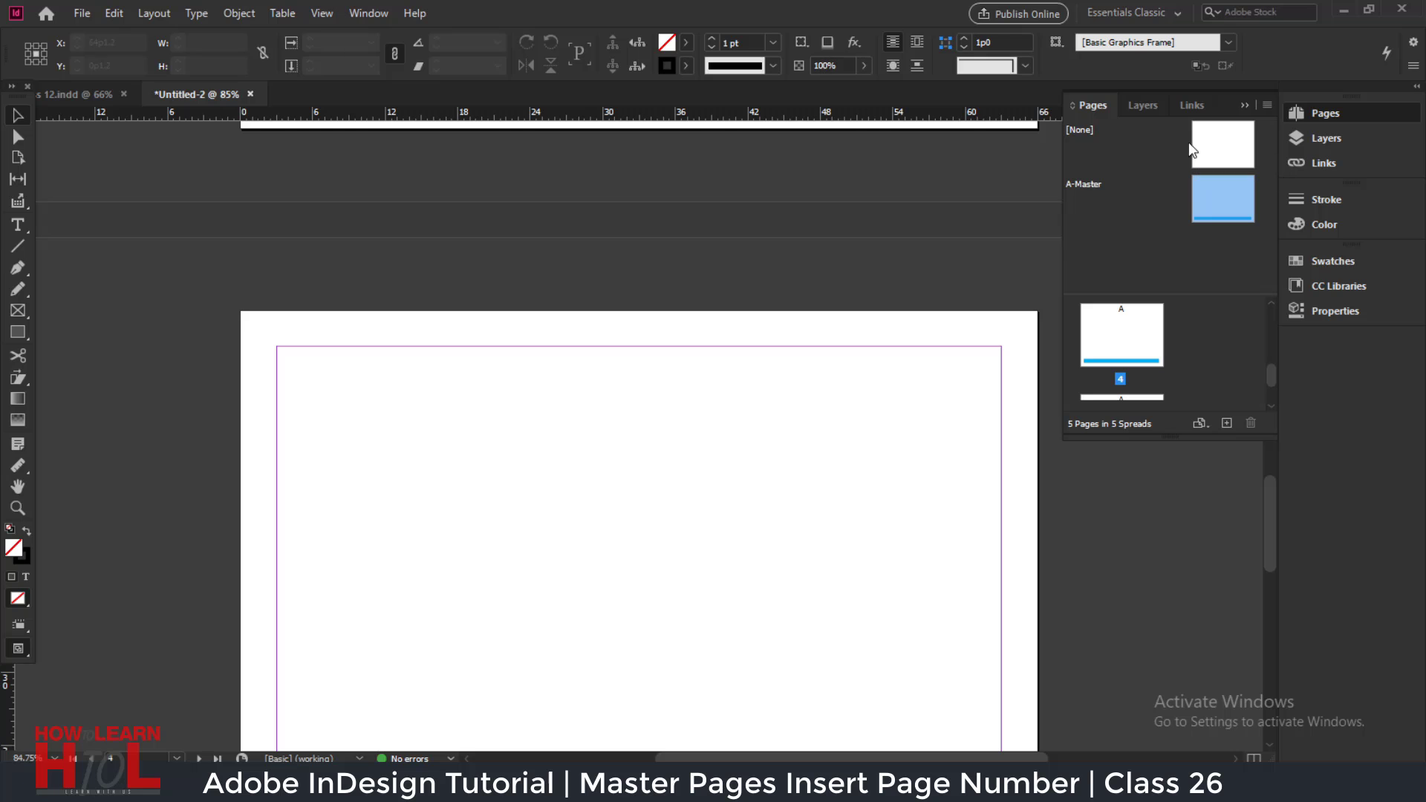
pyautogui.scroll(3, 854, 389)
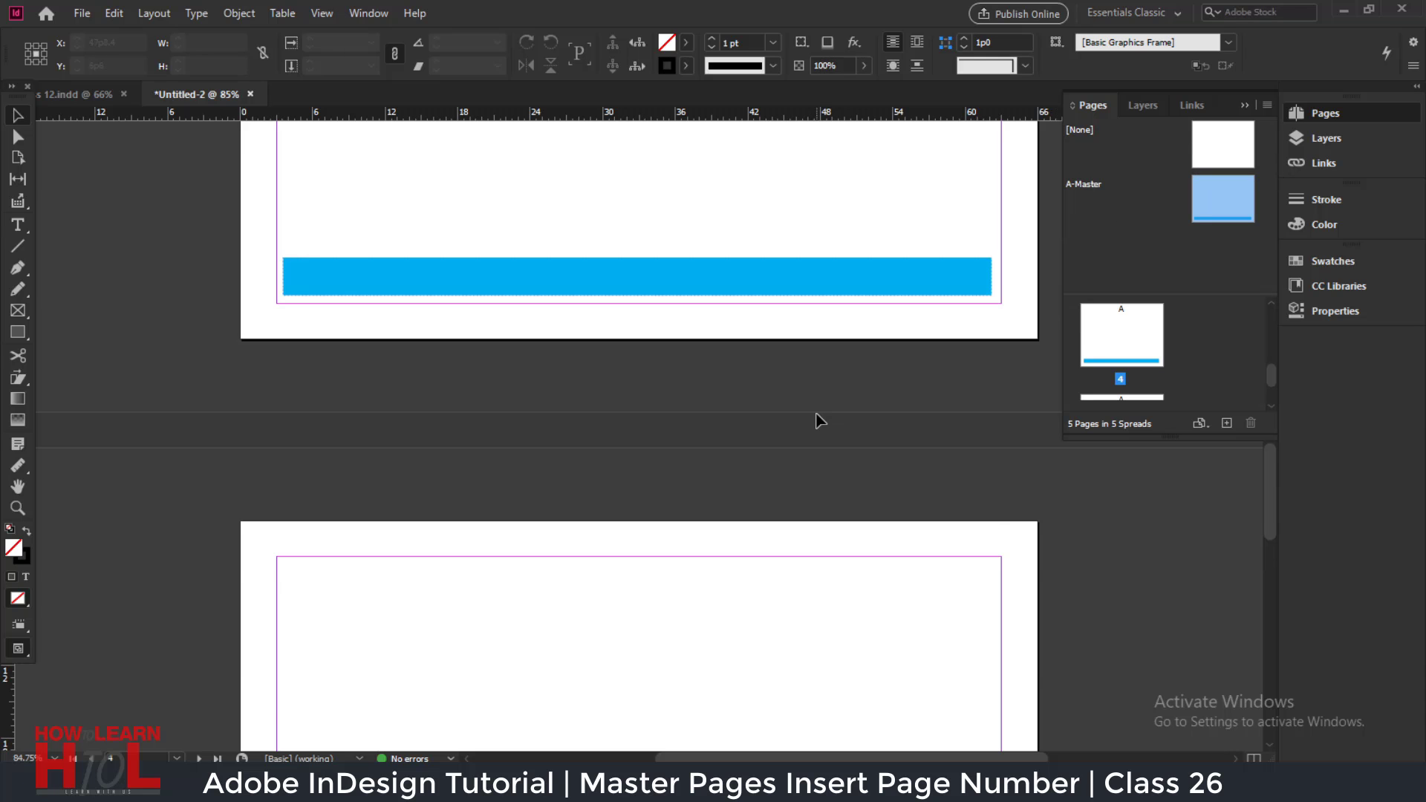
pyautogui.scroll(8, 814, 425)
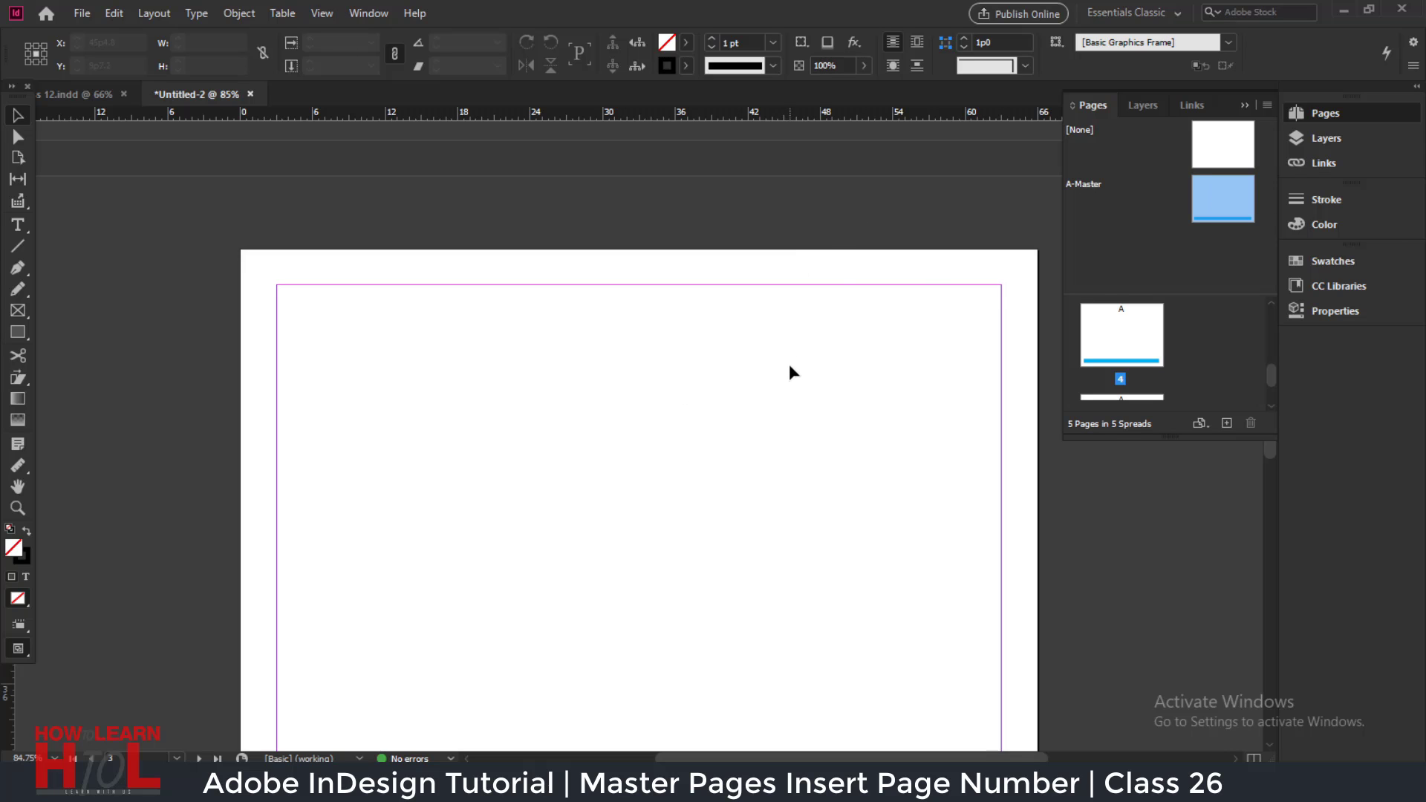
pyautogui.scroll(5, 786, 410)
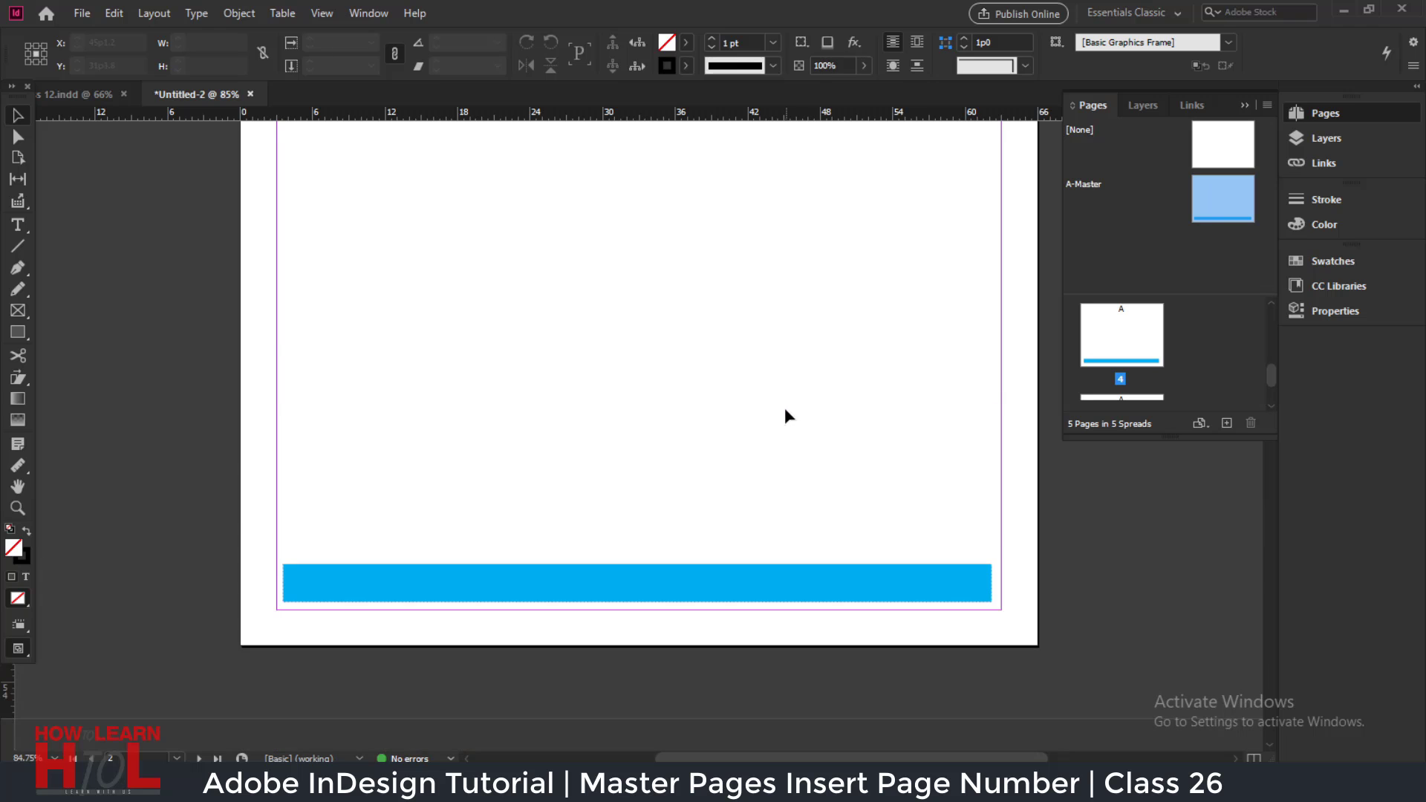
pyautogui.scroll(2, 769, 603)
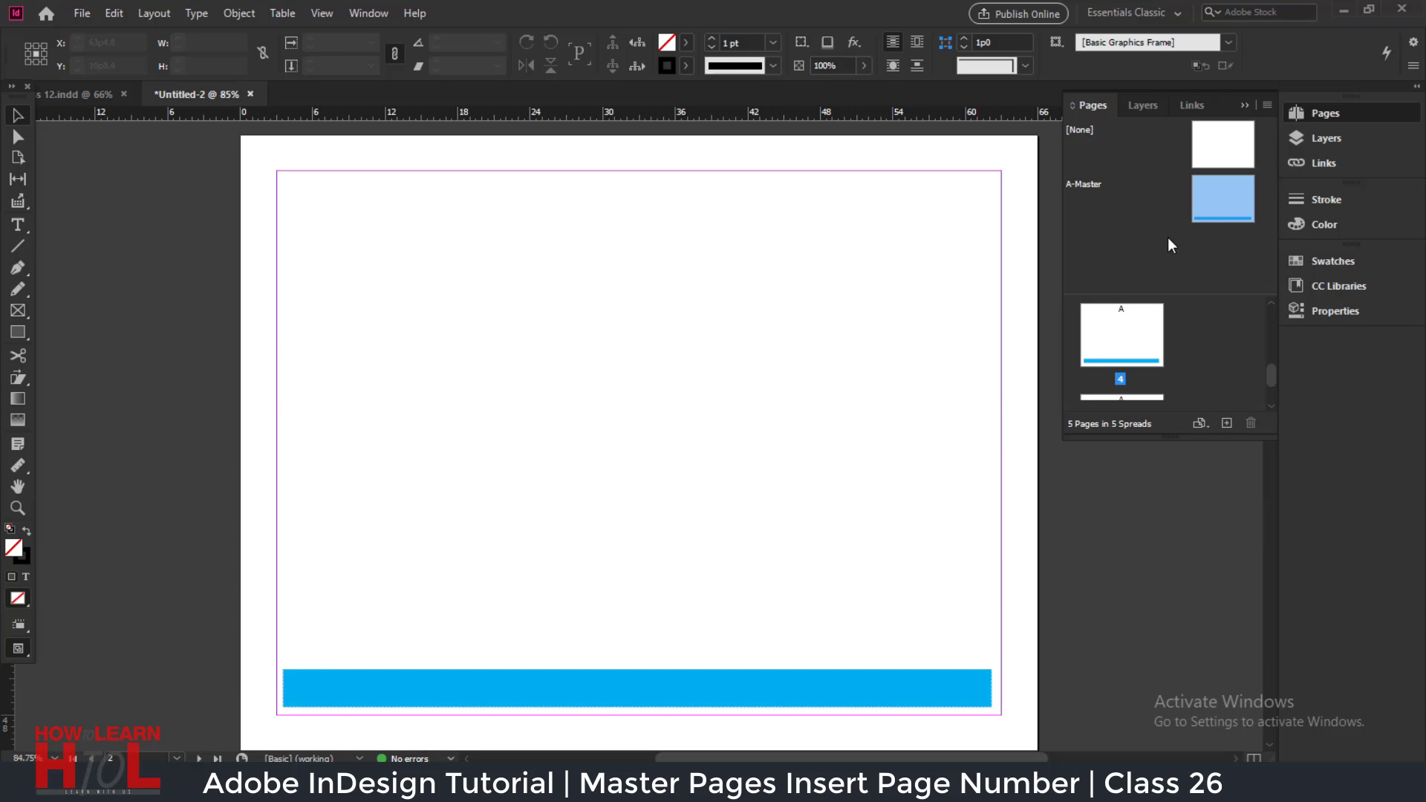
# Step: On A-Master, add a text frame about 18p11 × 3p10 near the page's upper-right margin reading "HOW TO LEARN ACADEMY"
pyautogui.doubleClick(1212, 197)
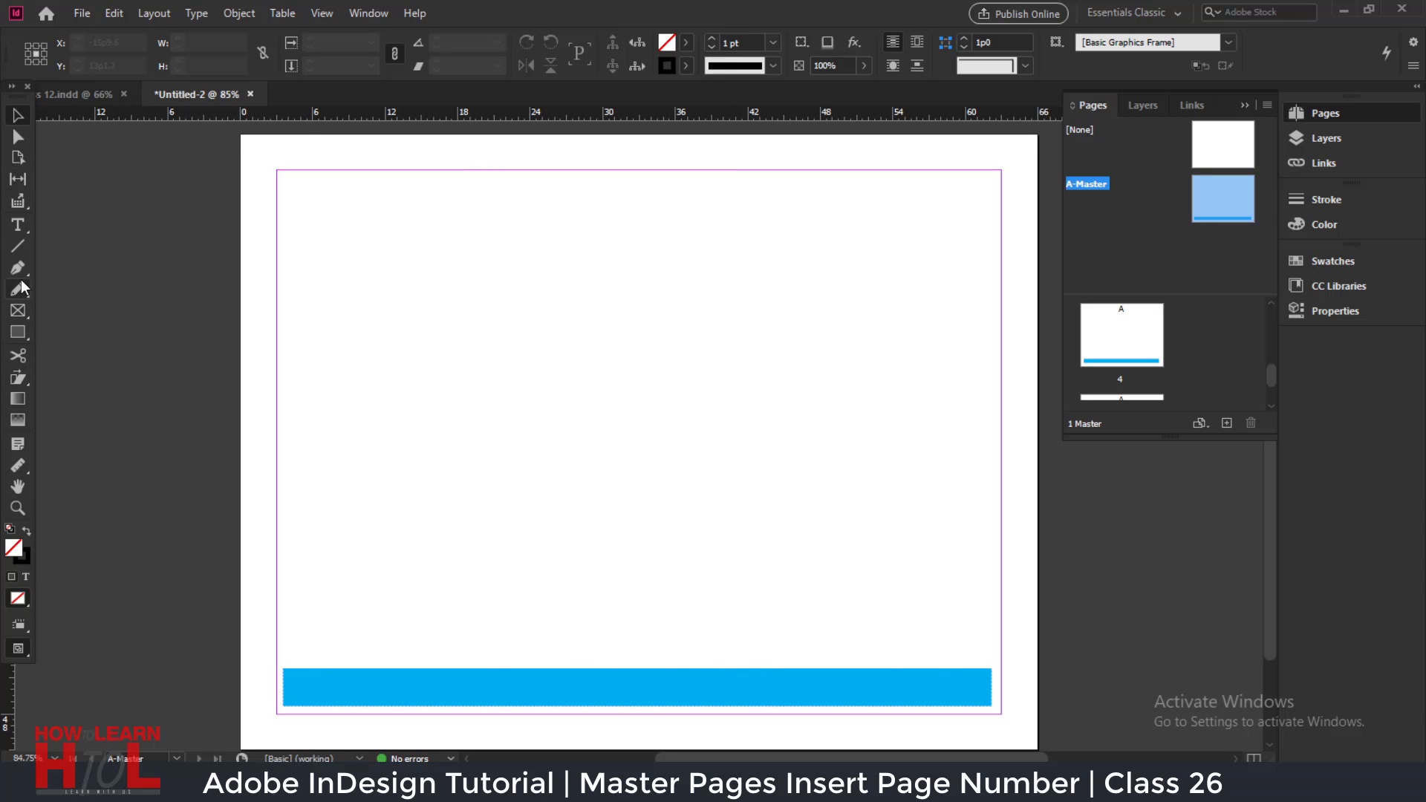
pyautogui.click(18, 224)
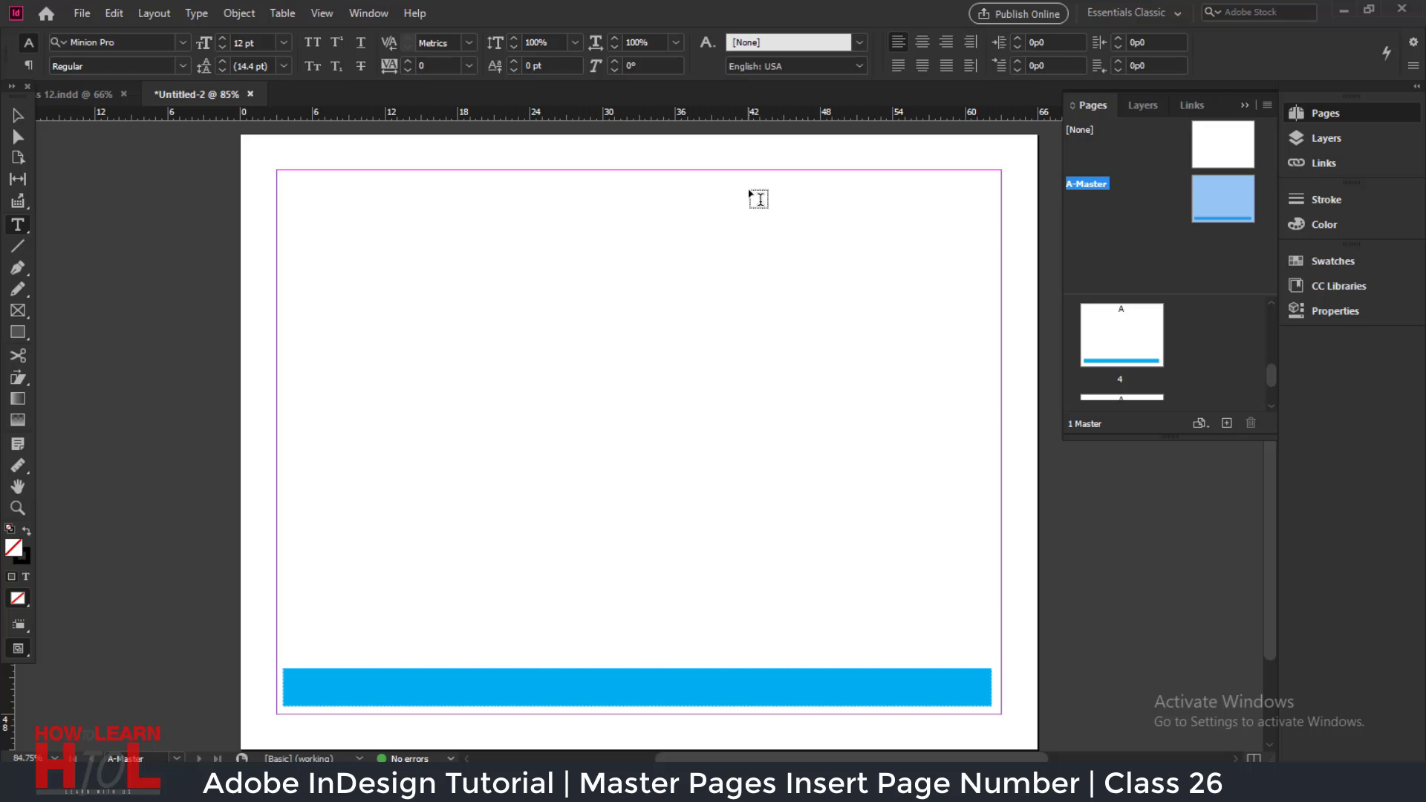
pyautogui.moveTo(754, 191); pyautogui.dragTo(982, 236)
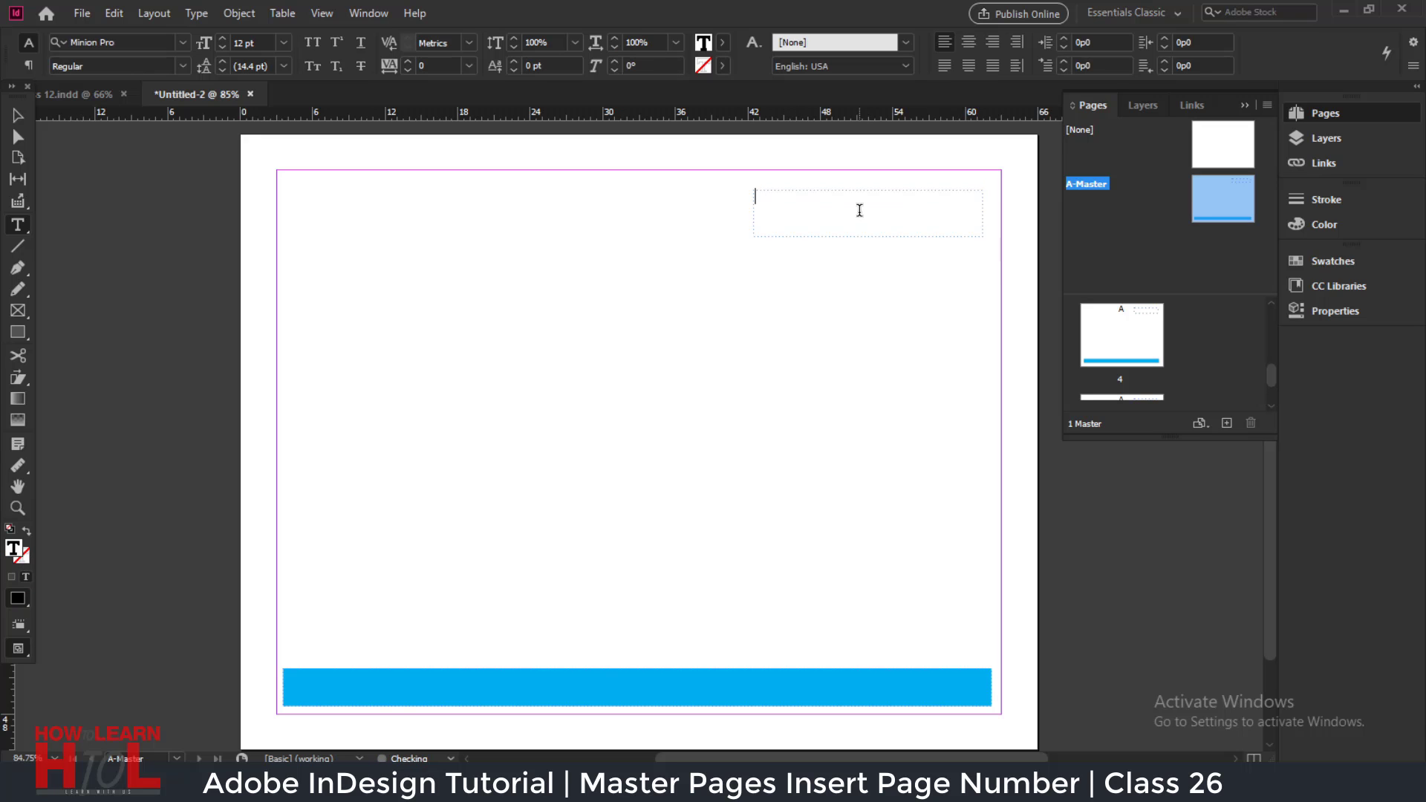
pyautogui.write('HOW TO LEARN ACAD')
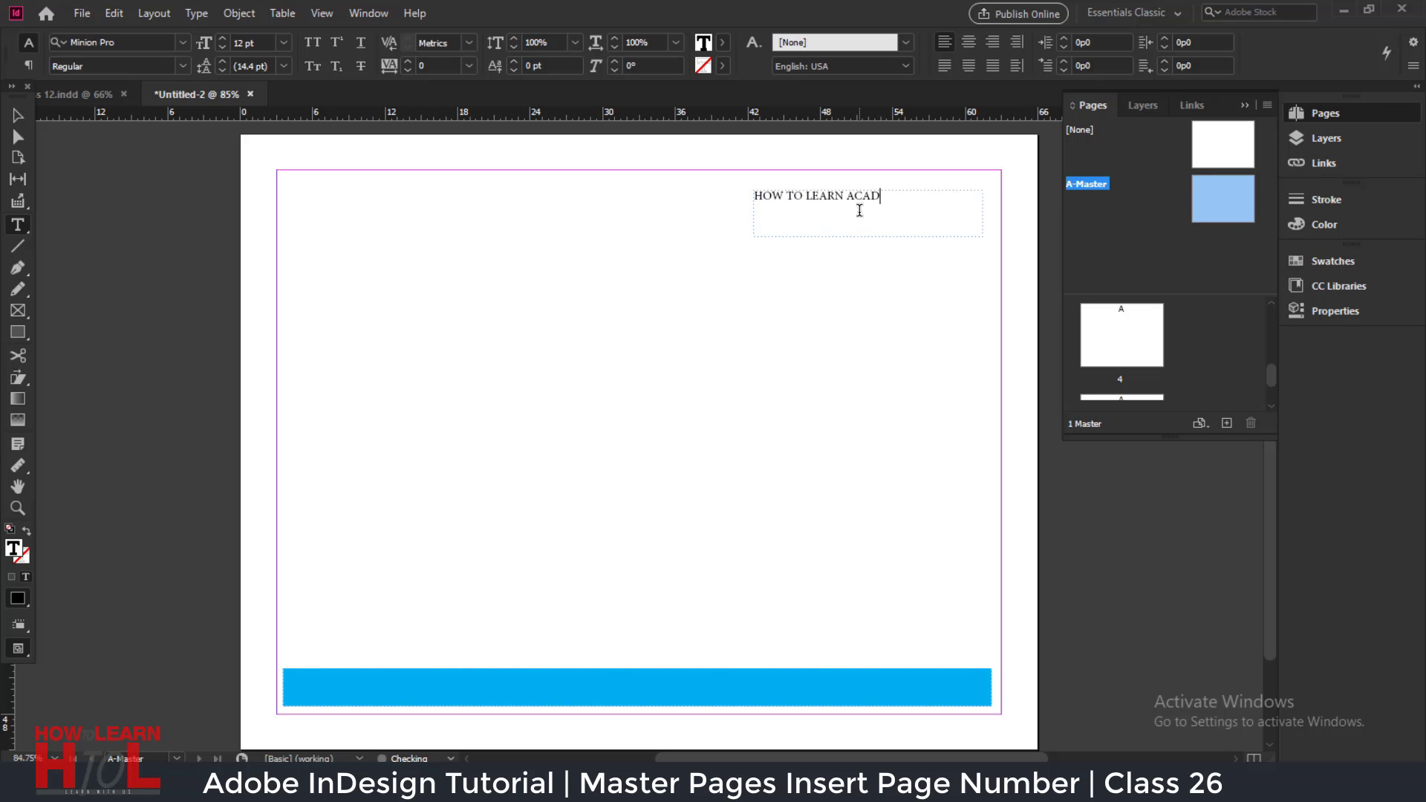
pyautogui.write('EMY')
# Step: Set the font size of the "HOW TO LEARN ACADEMY" text to 24 pt
pyautogui.moveTo(859, 211); pyautogui.dragTo(631, 182)
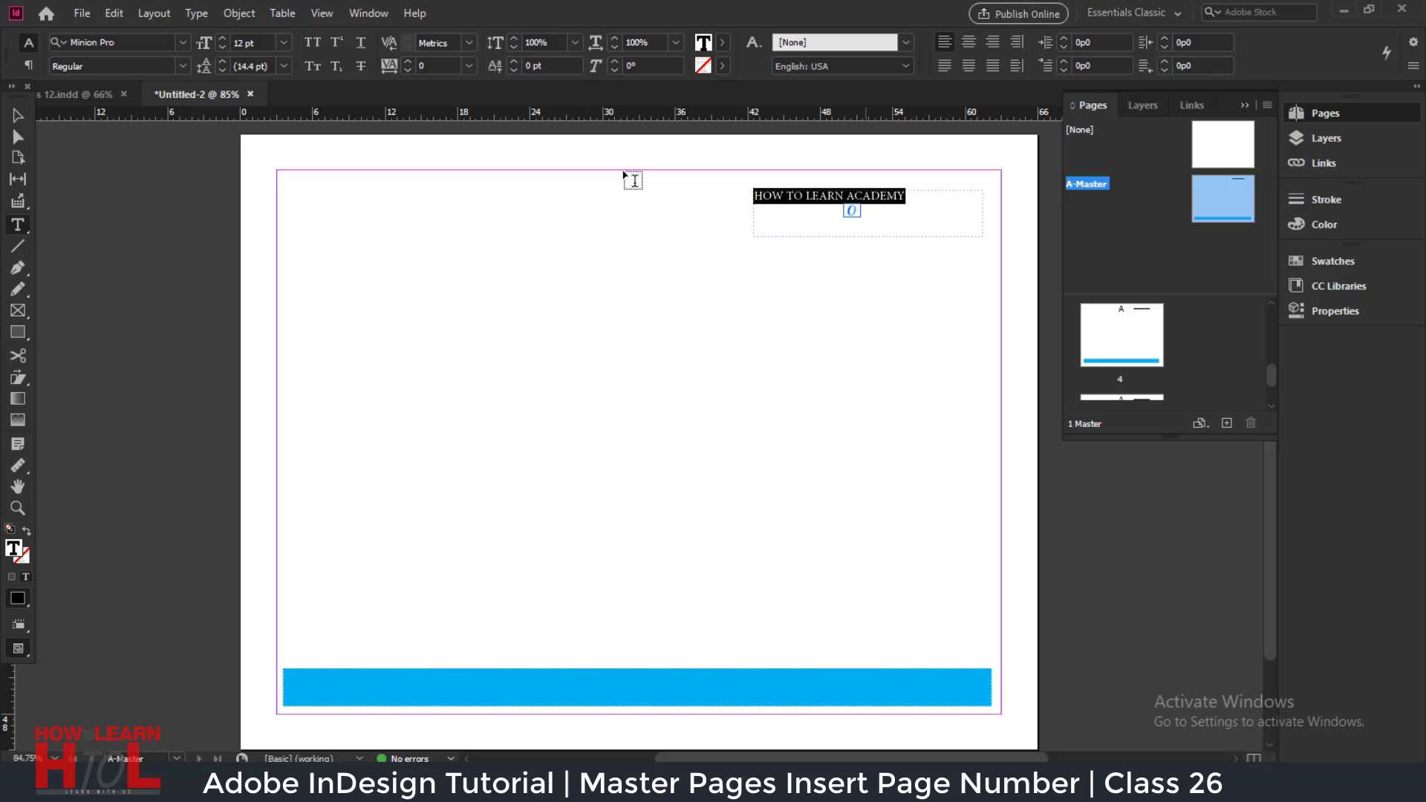
pyautogui.click(282, 41)
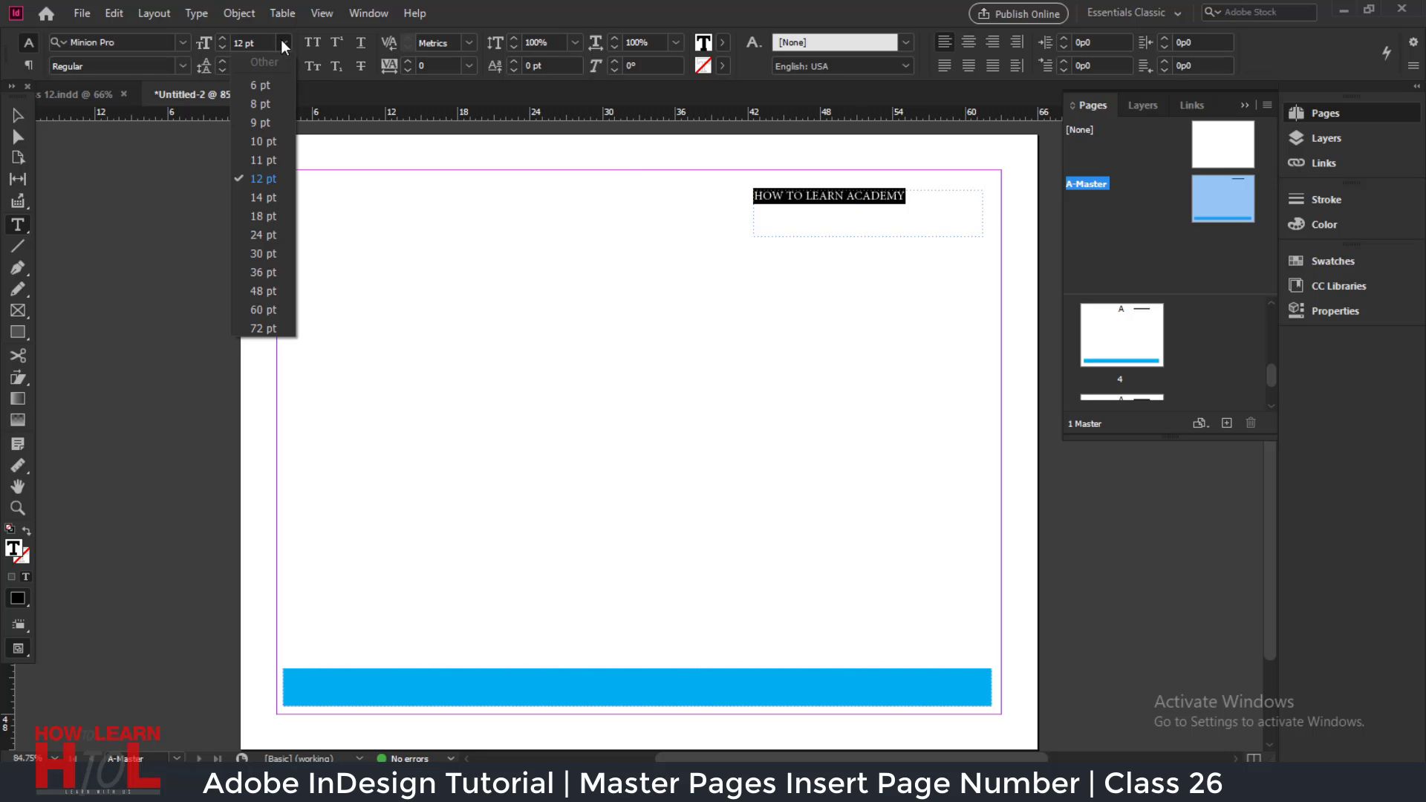
pyautogui.click(259, 234)
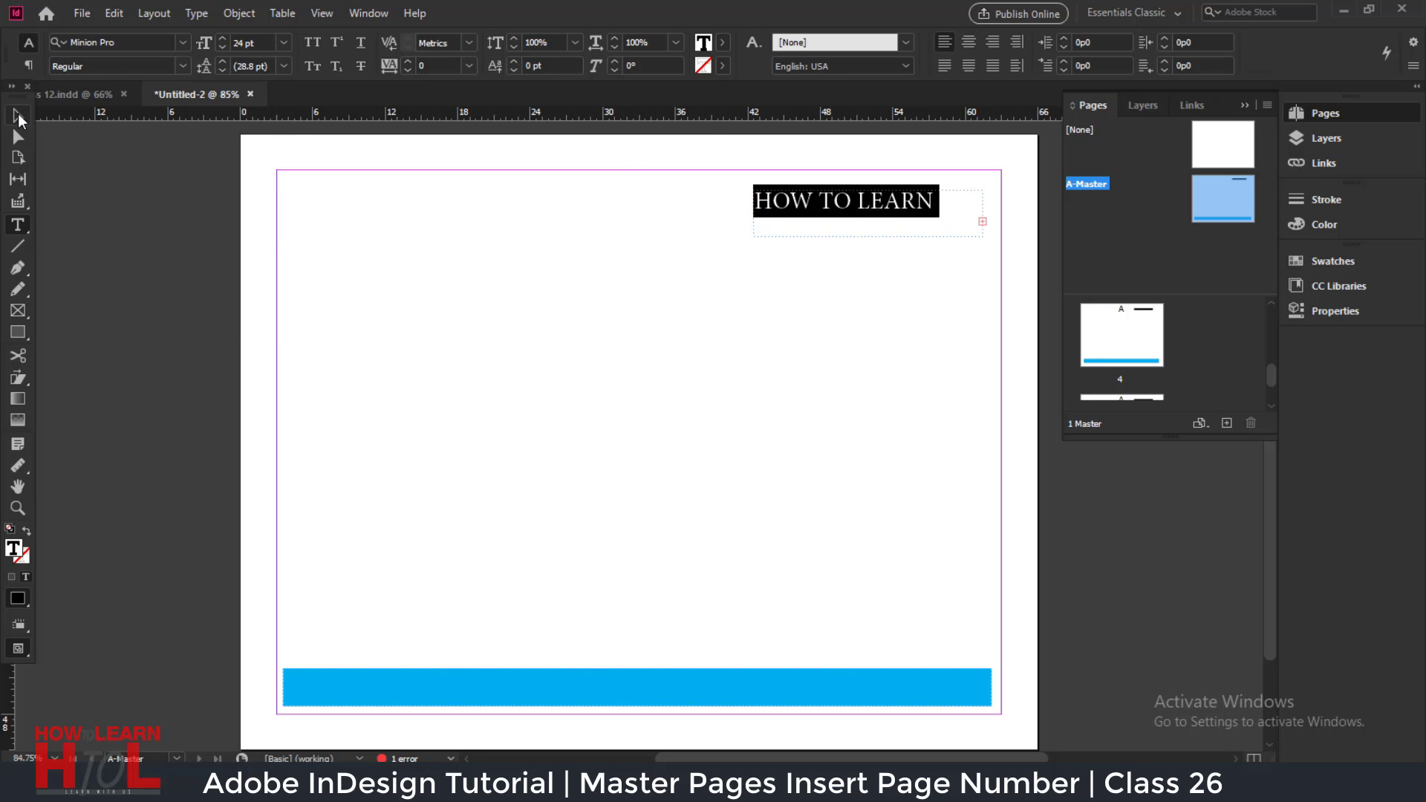
# Step: Widen the heading frame to show all its text, fit it to about 25p0 × 1p5, and move it into the upper-right margin corner
pyautogui.click(17, 117)
pyautogui.click(765, 208)
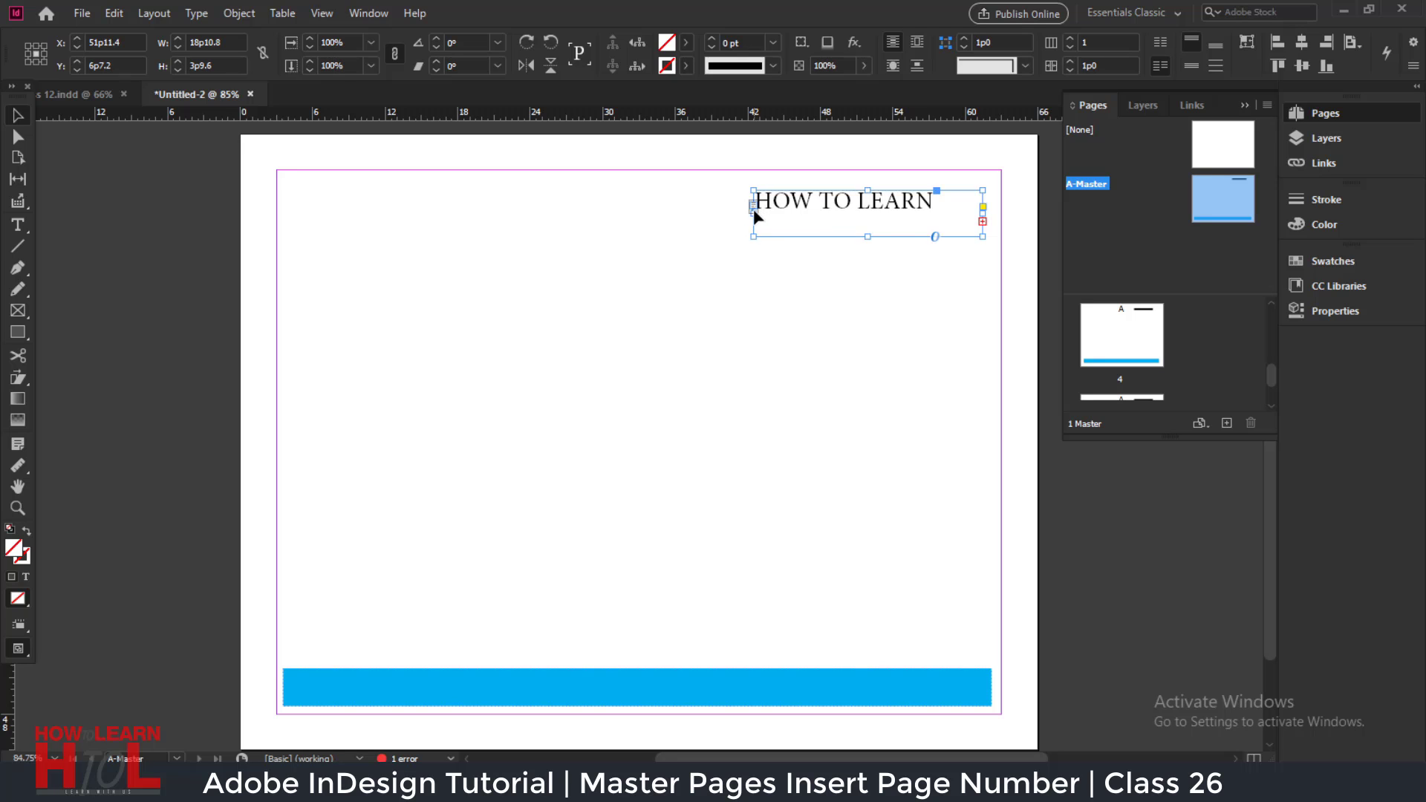
pyautogui.moveTo(754, 212); pyautogui.dragTo(609, 213)
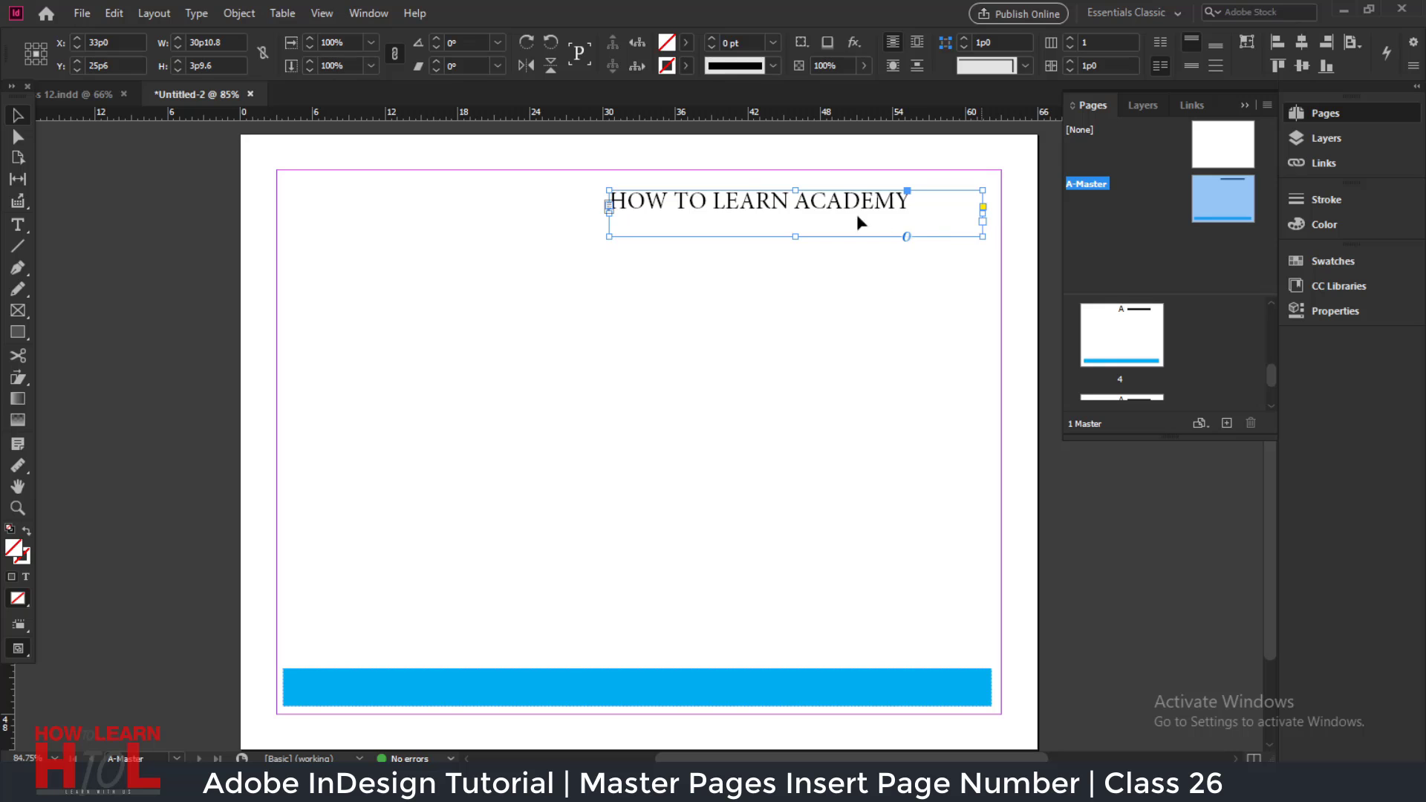
pyautogui.moveTo(826, 207); pyautogui.dragTo(905, 182)
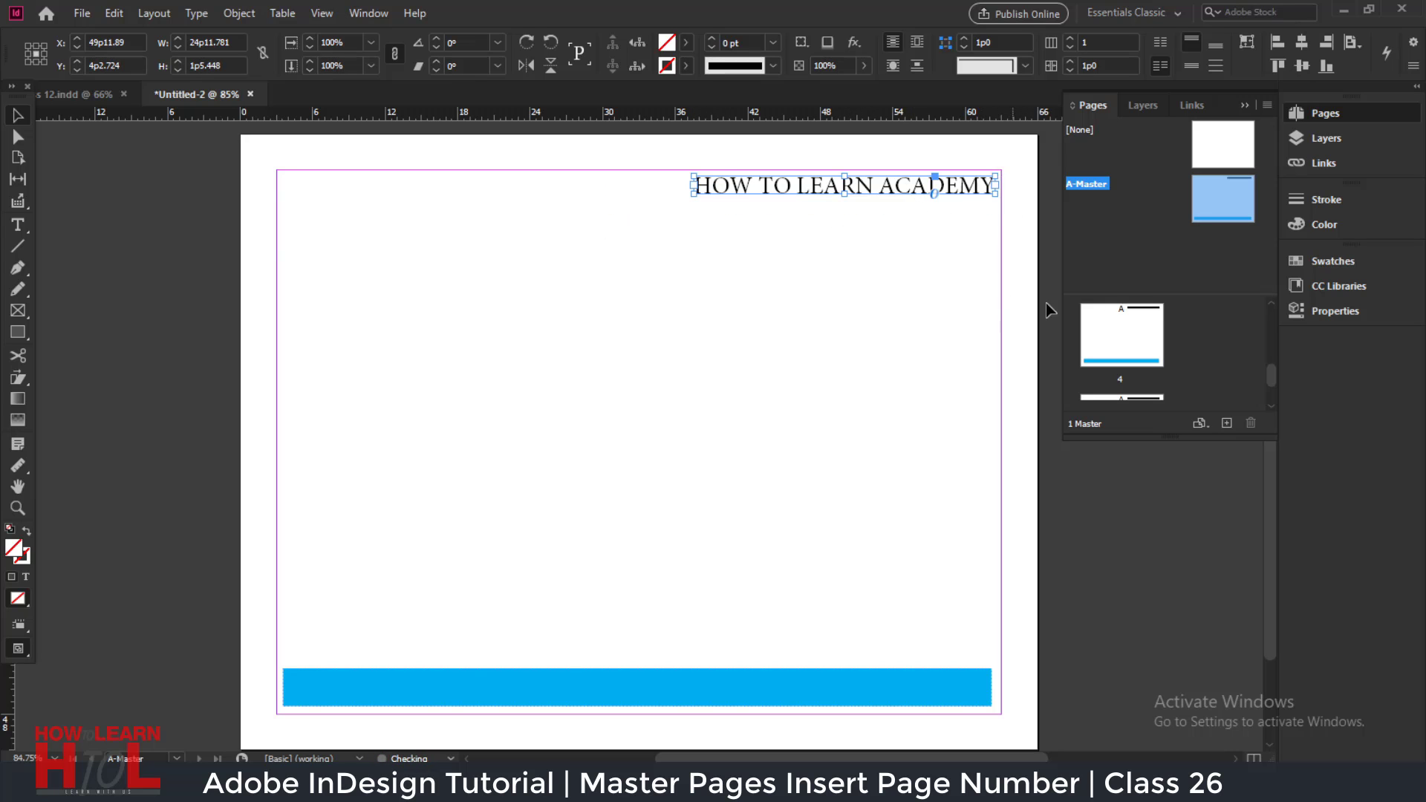
# Step: Examine pages 4 and 5 for the heading text from A-Master
pyautogui.doubleClick(1126, 335)
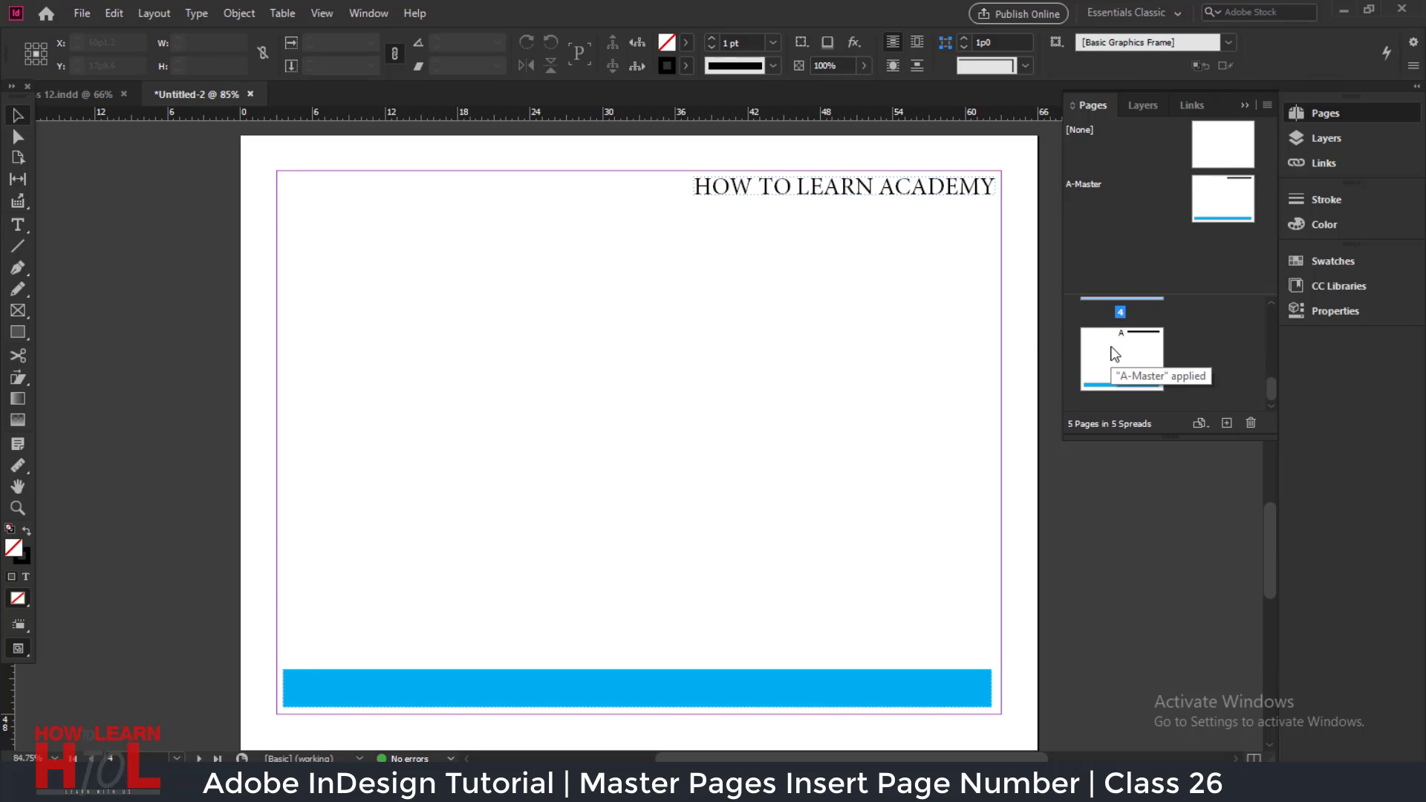
pyautogui.click(1113, 361)
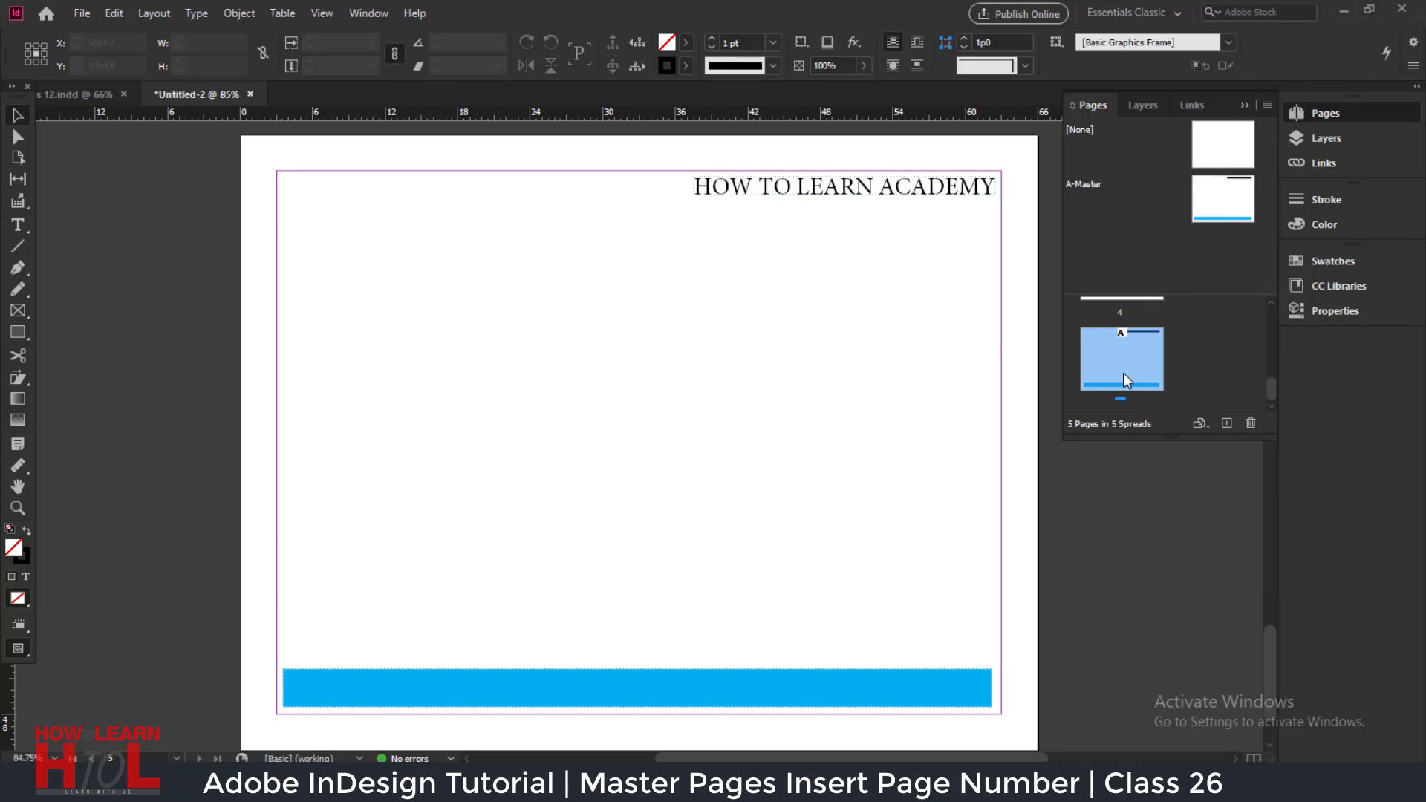
pyautogui.scroll(1, 1133, 349)
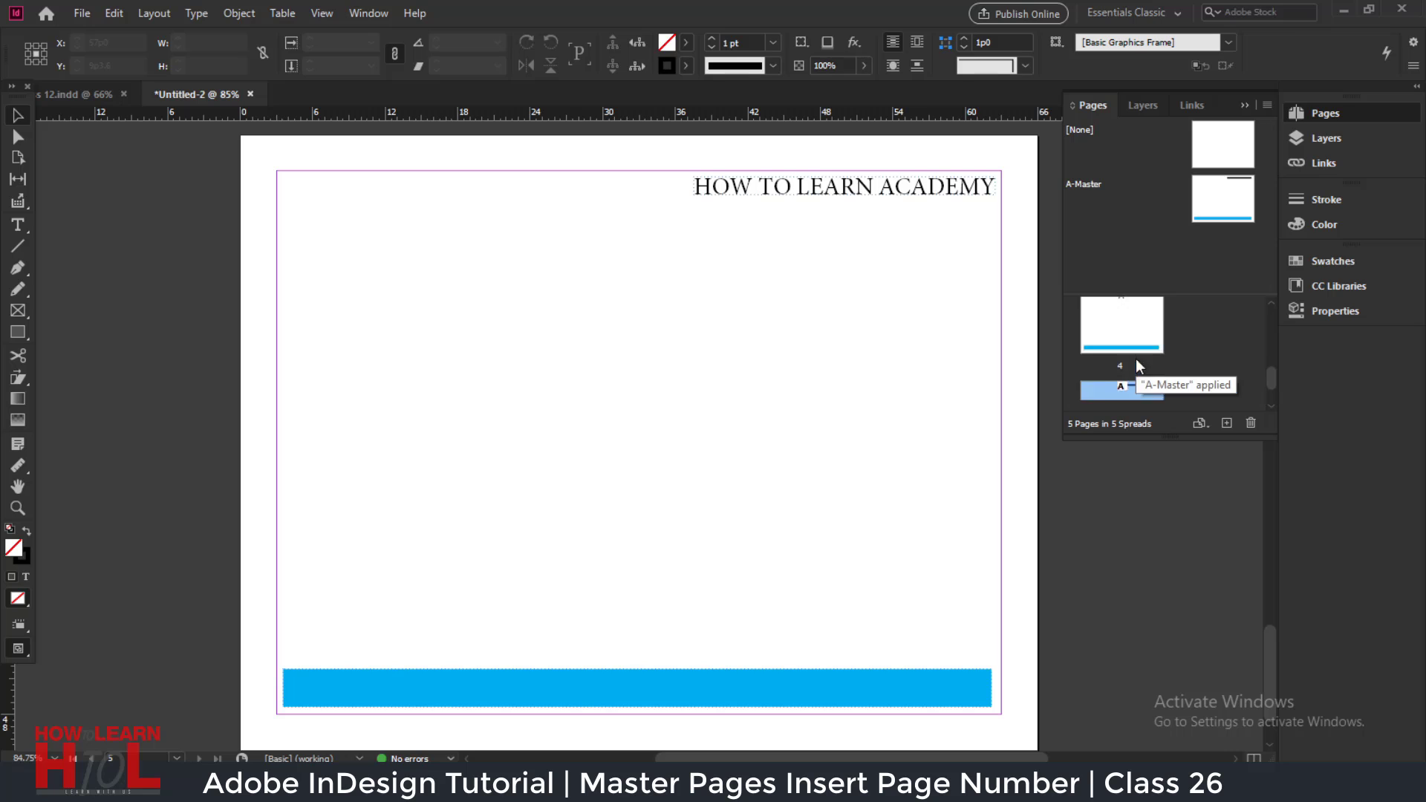
# Step: On page 3, override the A-Master heading and move it down and inward to about X 47p1, Y 10p6
pyautogui.scroll(1, 1116, 345)
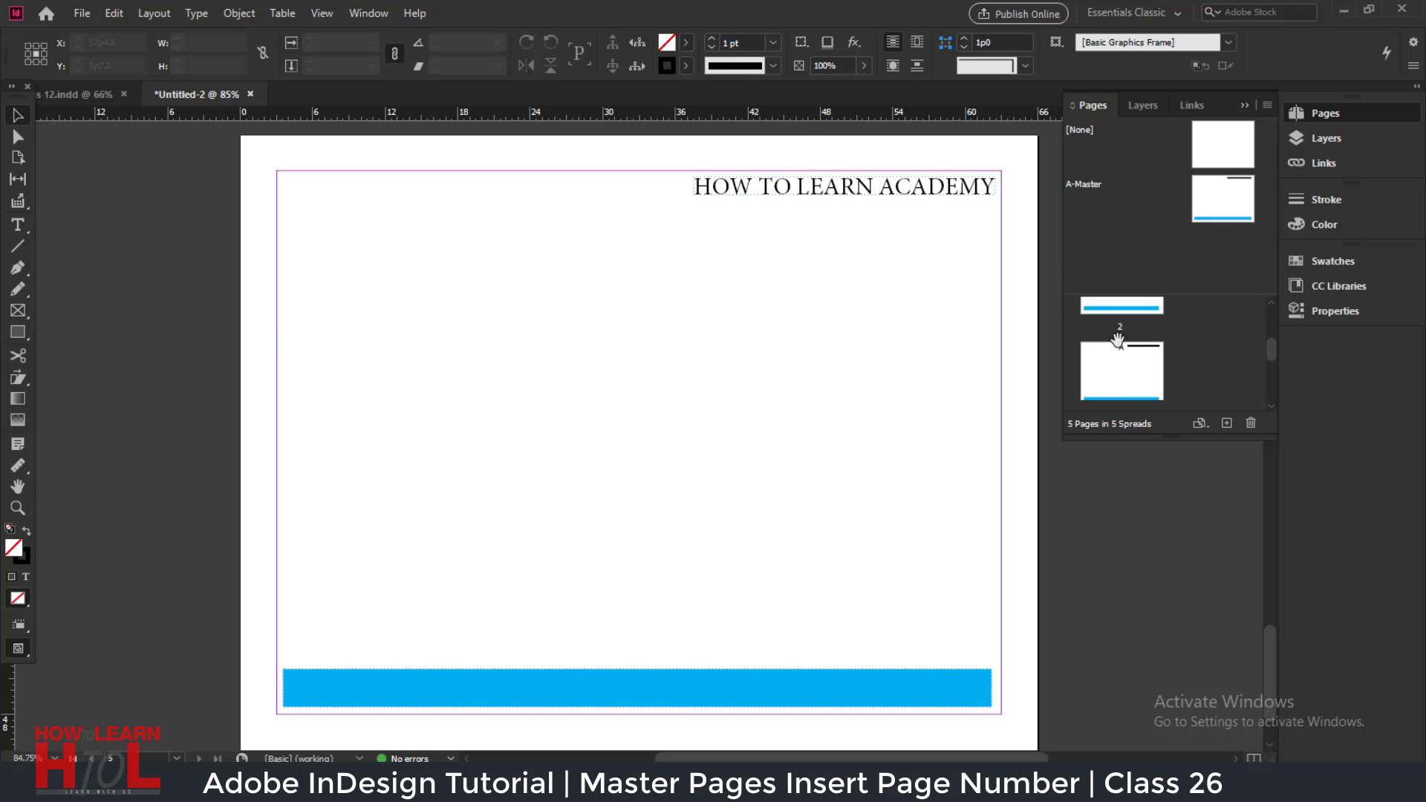
pyautogui.doubleClick(1123, 387)
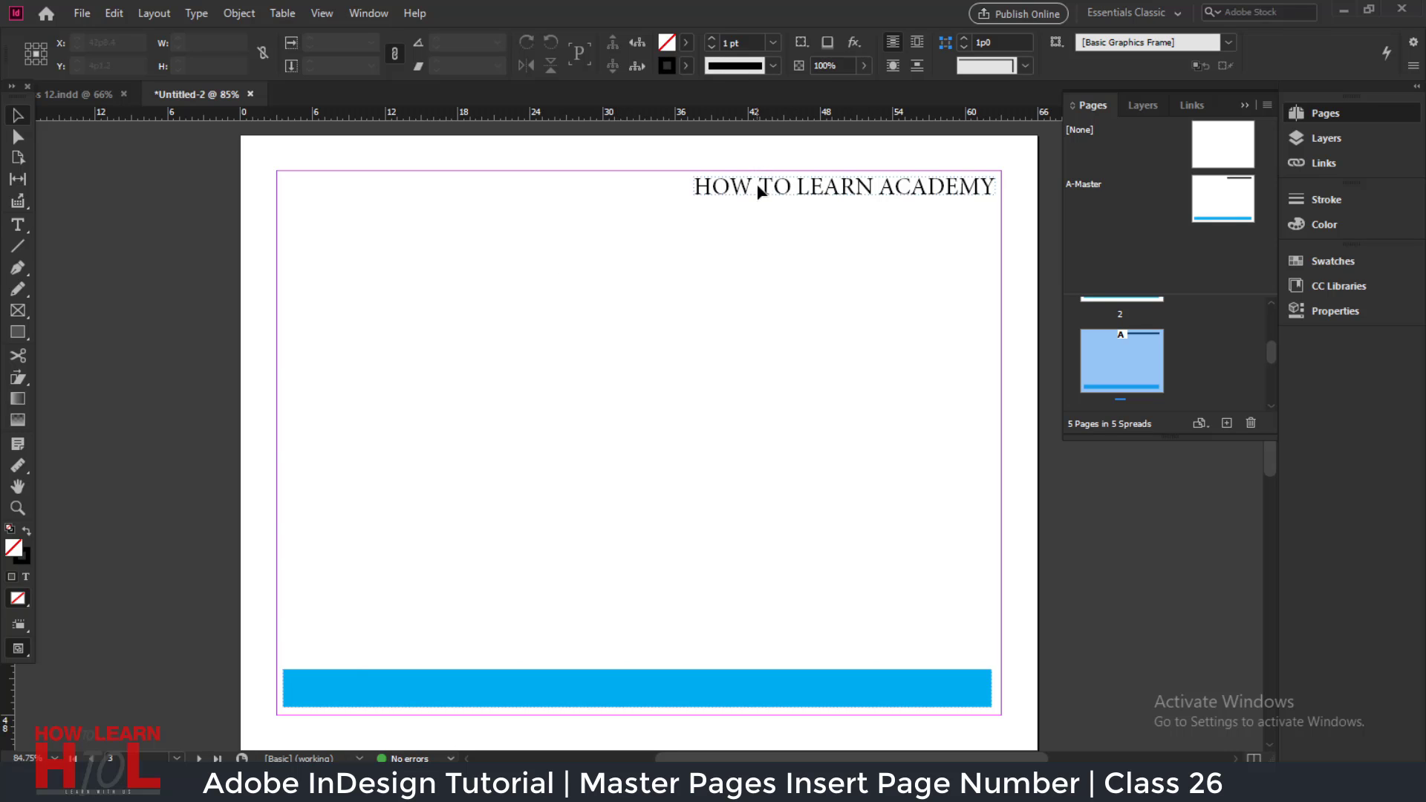
pyautogui.scroll(1, 1128, 357)
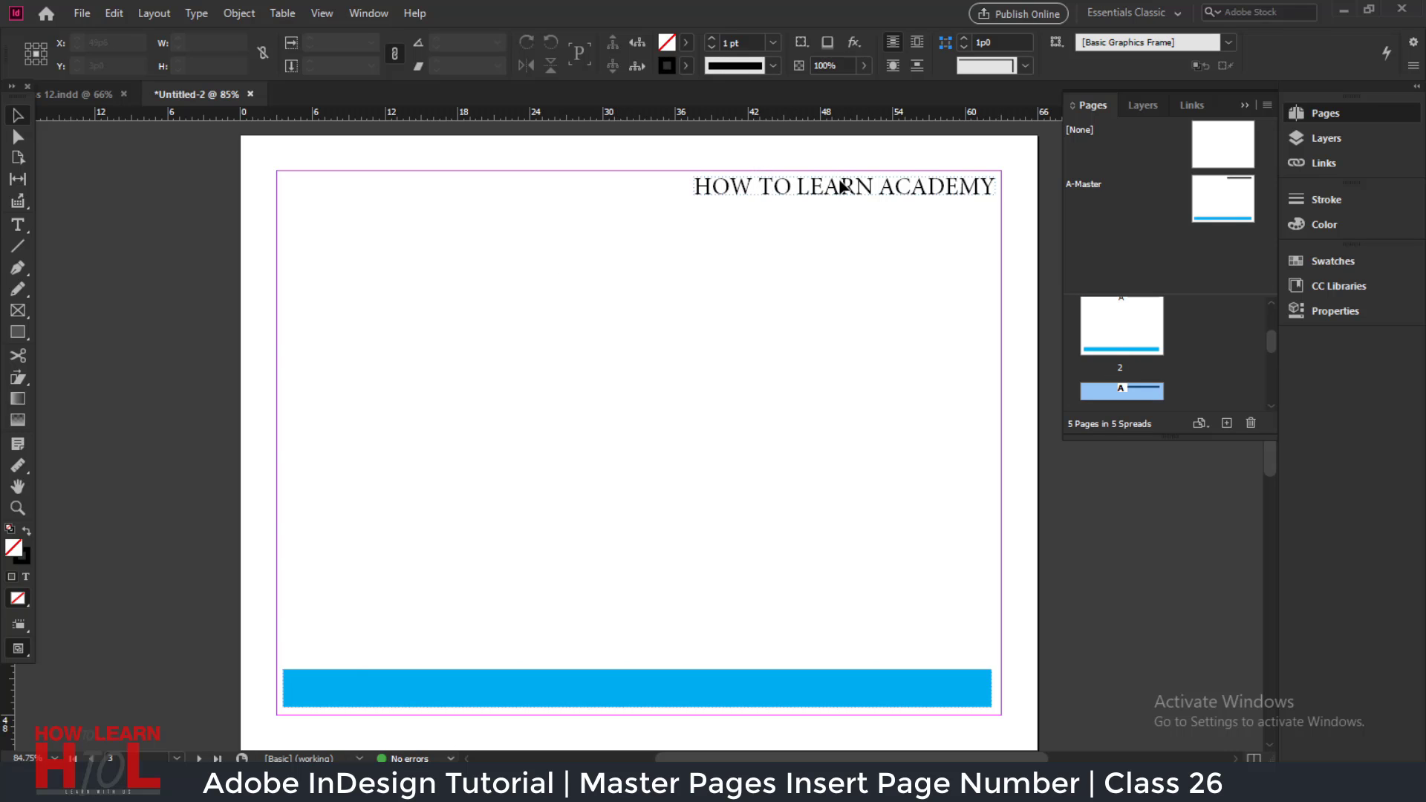
pyautogui.scroll(2, 1032, 297)
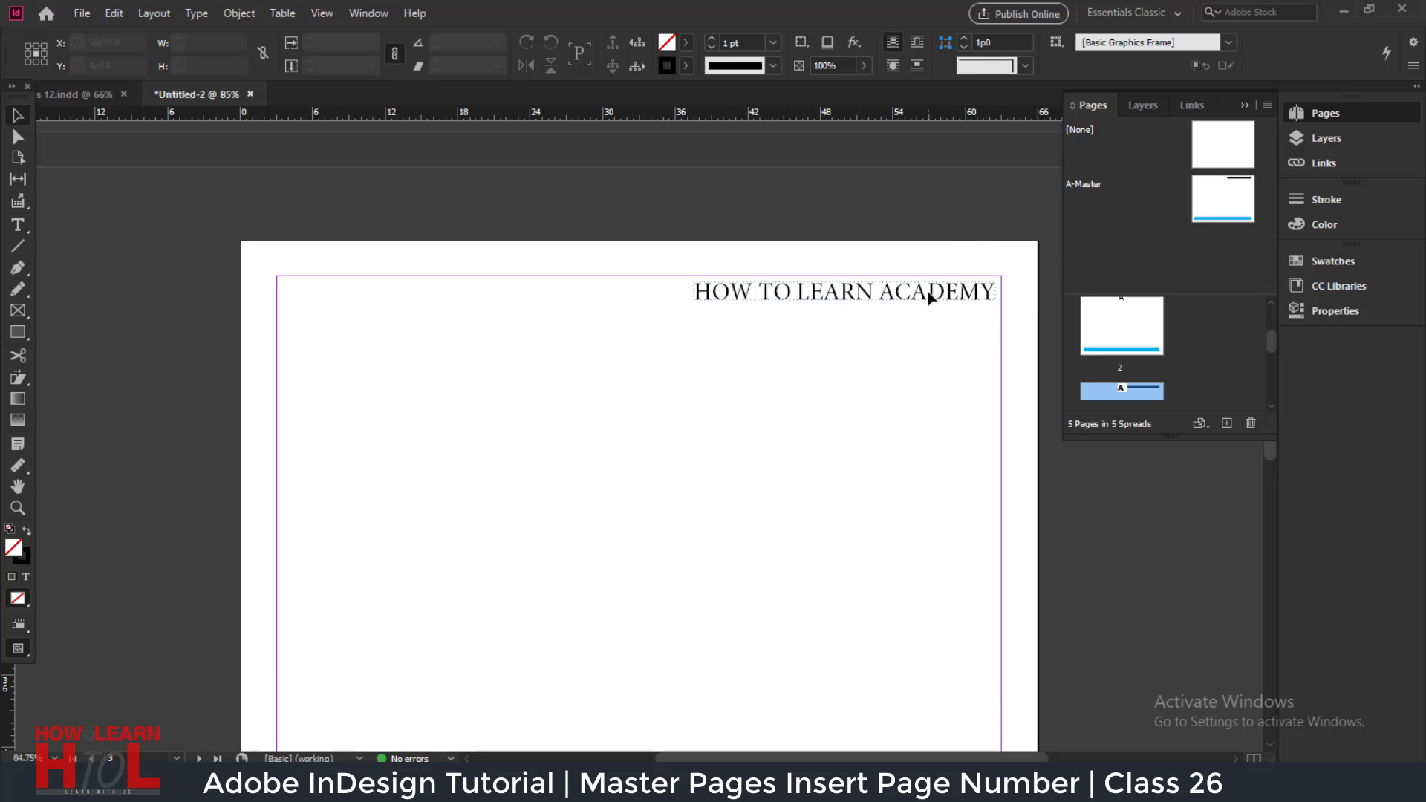
pyautogui.scroll(-3, 826, 342)
pyautogui.scroll(3, 826, 343)
pyautogui.click(830, 301)
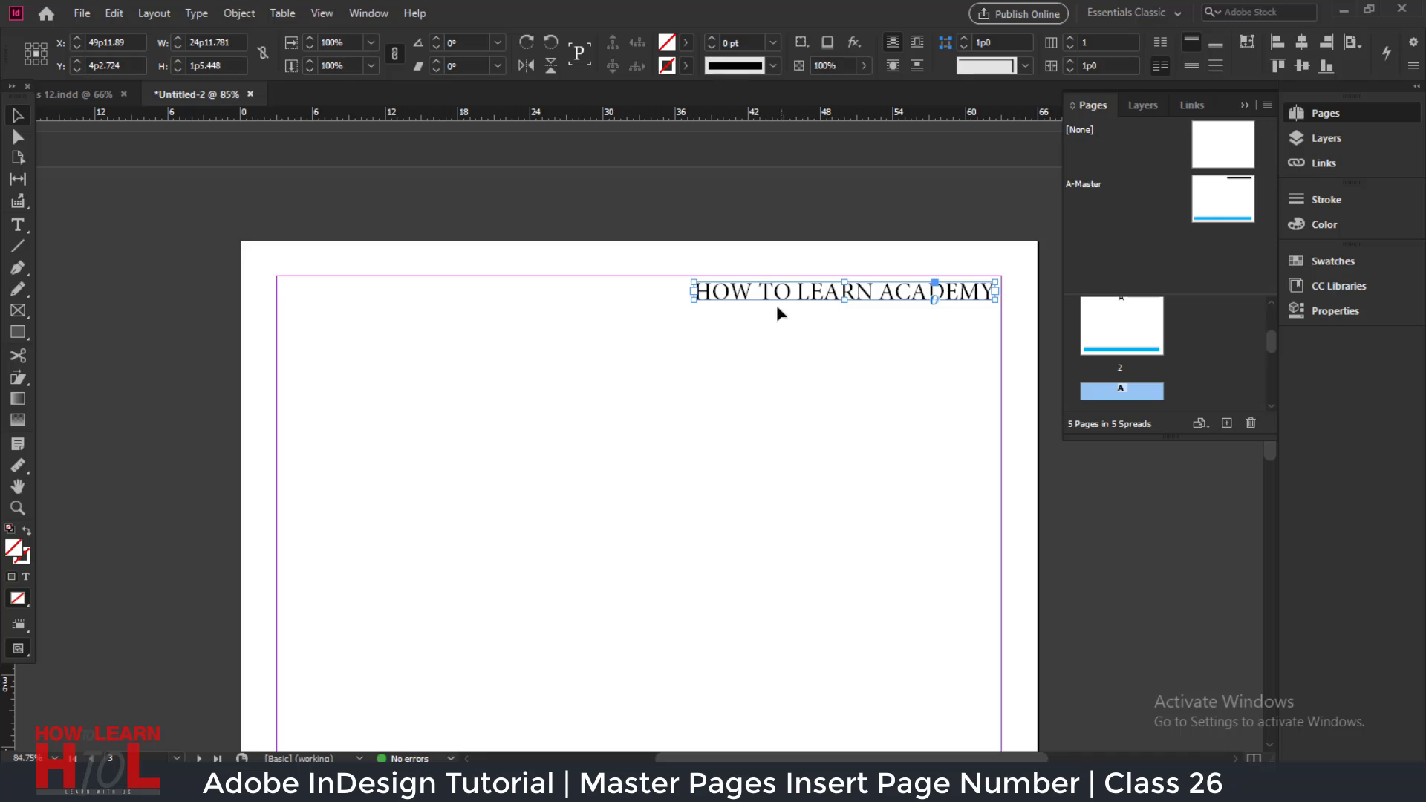
pyautogui.moveTo(802, 298); pyautogui.dragTo(766, 374)
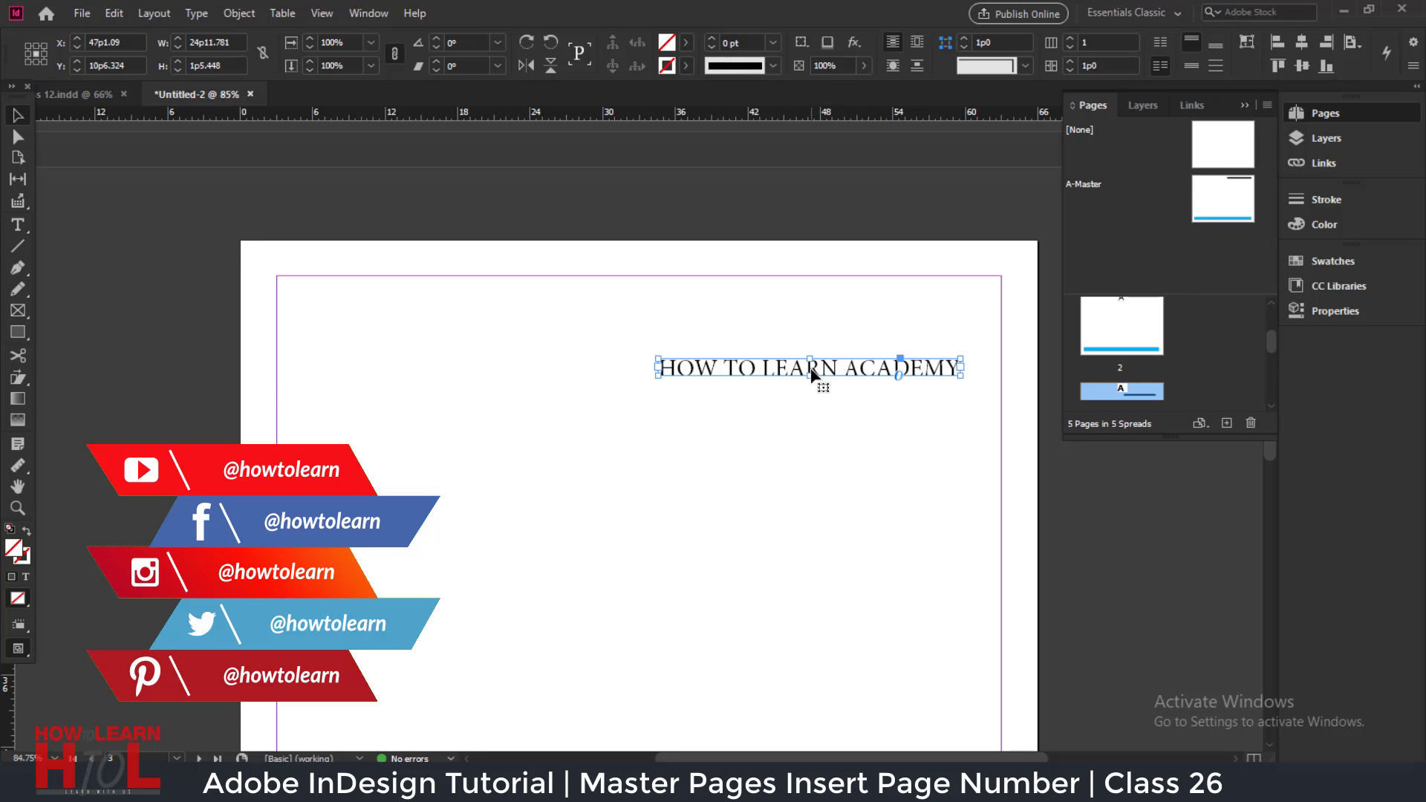
# Step: Reapply A-Master to page 3 to restore the heading to its master position
pyautogui.scroll(1, 1133, 340)
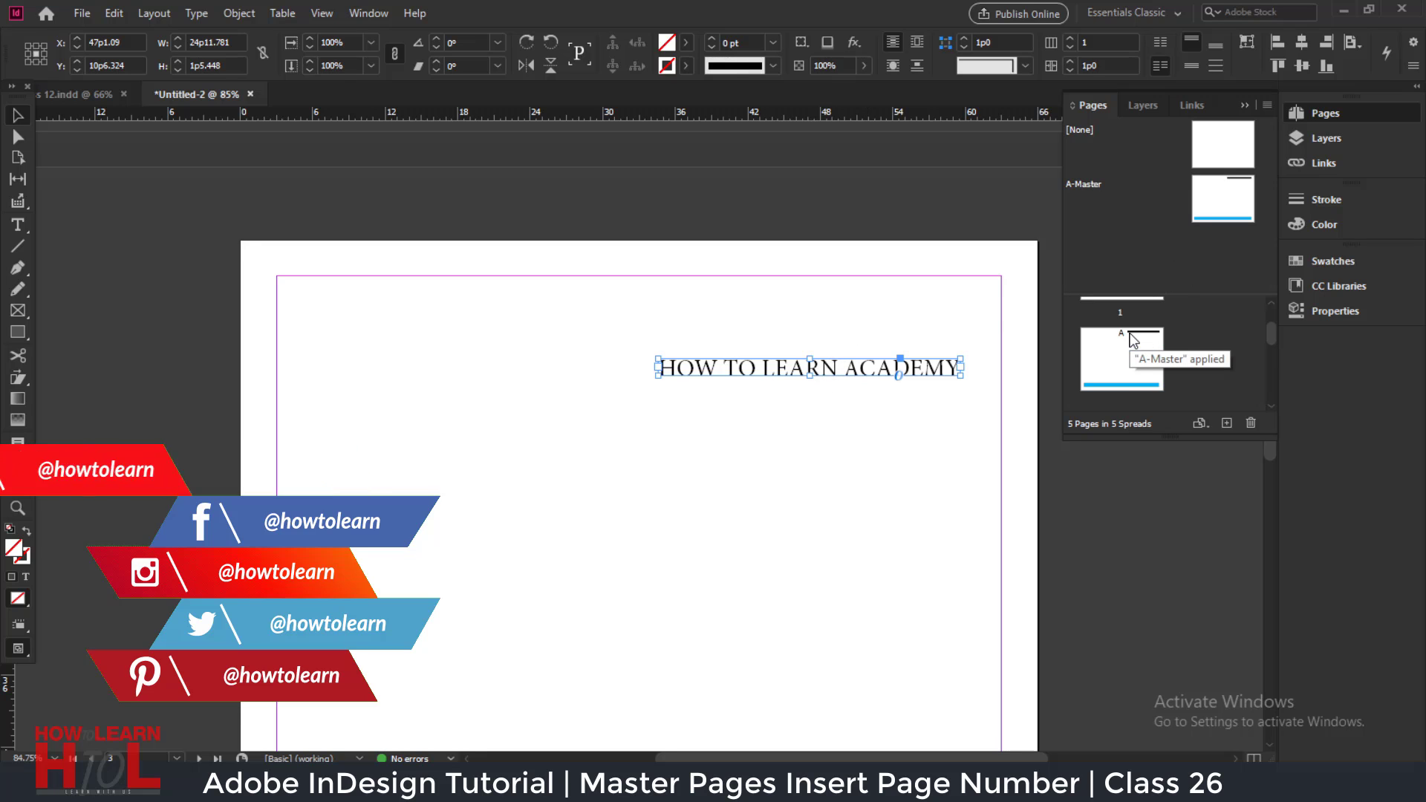
pyautogui.scroll(-2, 1133, 340)
pyautogui.click(1125, 365)
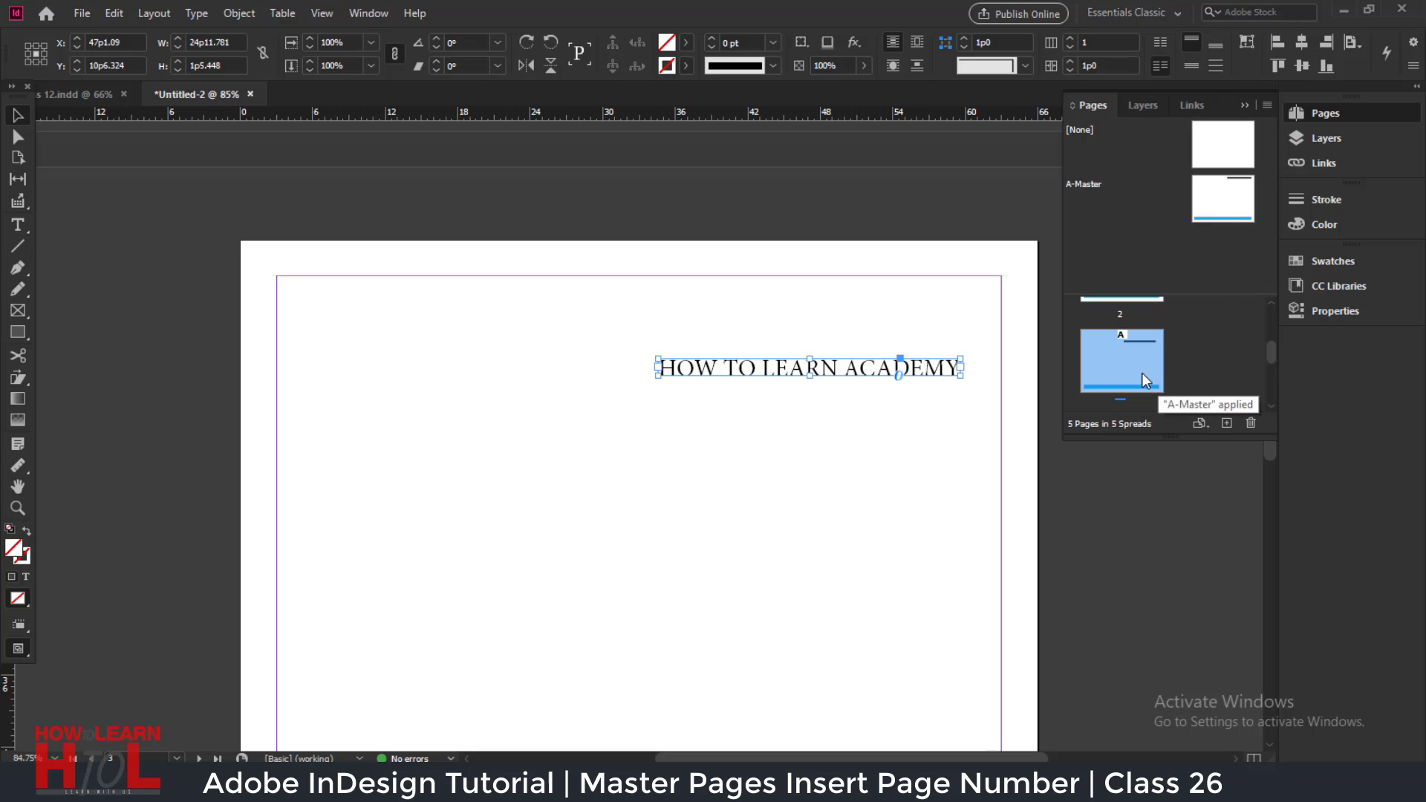
pyautogui.scroll(-2, 1157, 388)
pyautogui.scroll(1, 1157, 389)
pyautogui.rightClick(1124, 352)
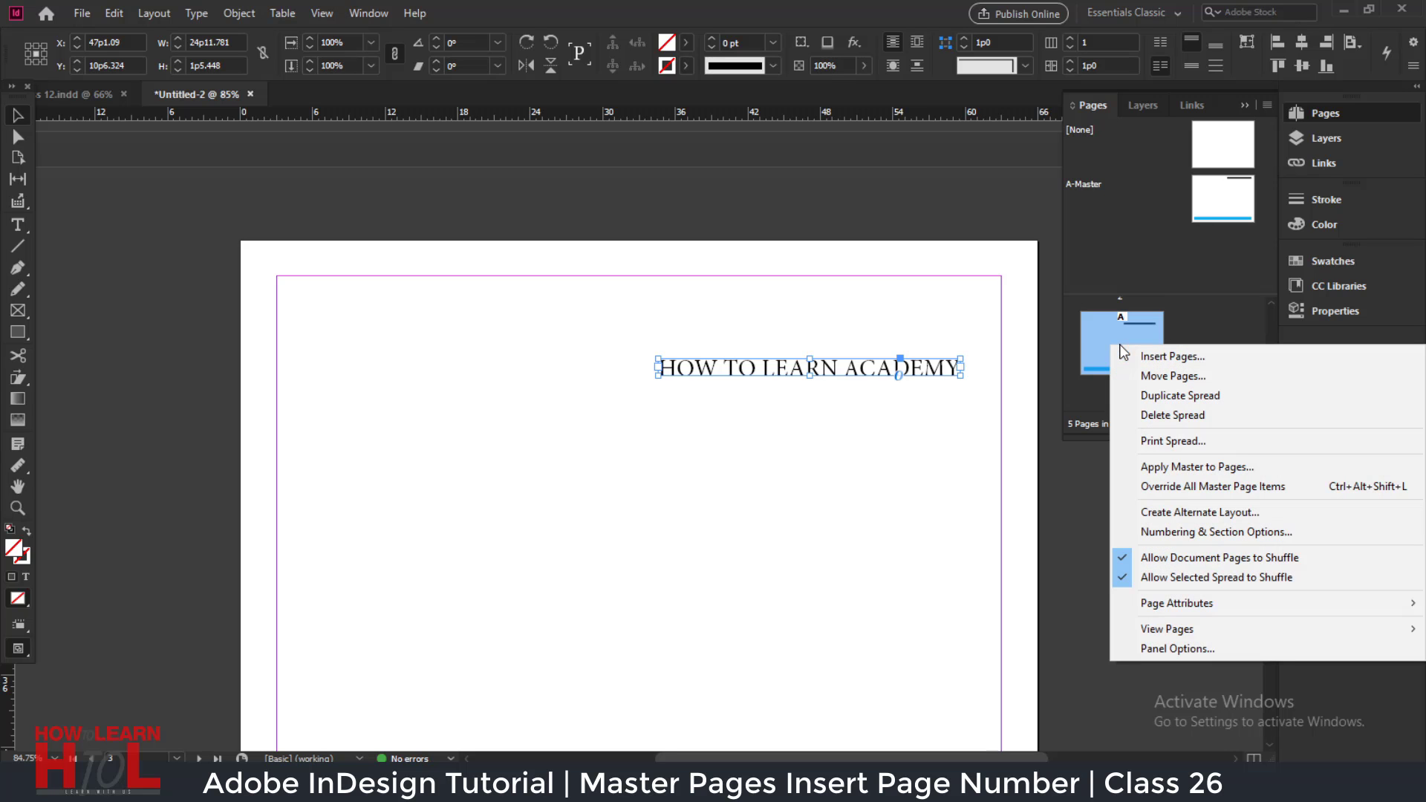
pyautogui.click(1215, 465)
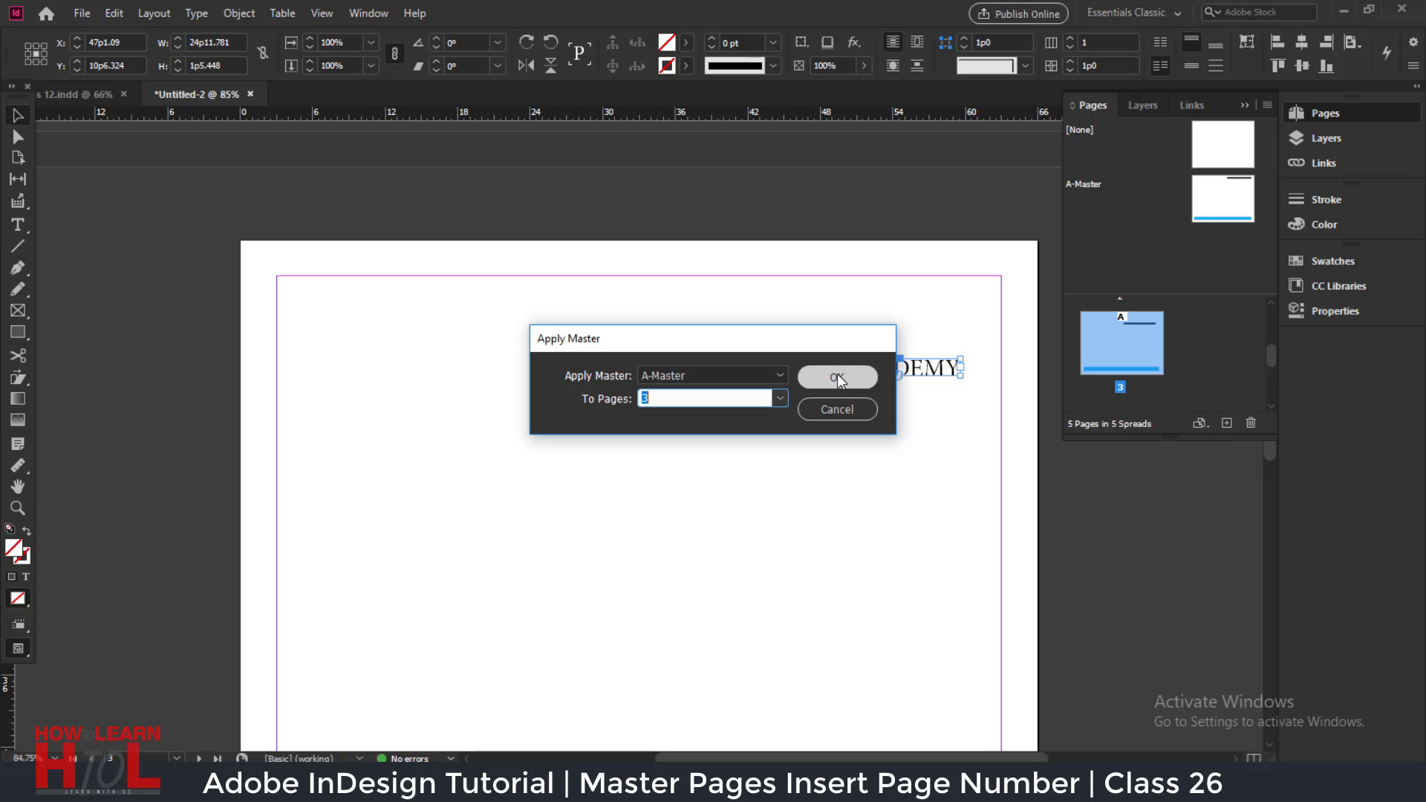
pyautogui.click(837, 375)
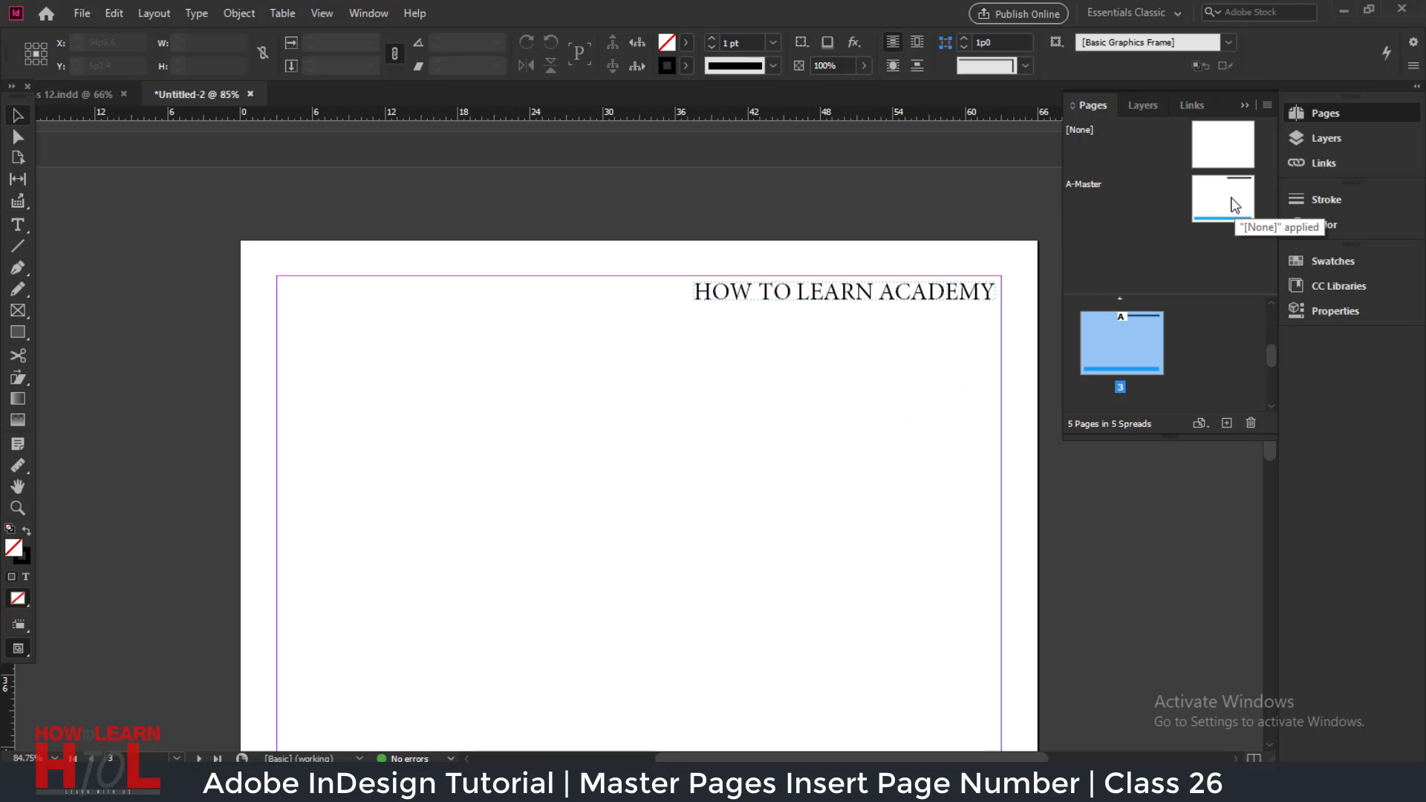
# Step: Override the heading on page 3, move it to about X 49p0, Y 8p6, and undo the change
pyautogui.scroll(-3, 910, 293)
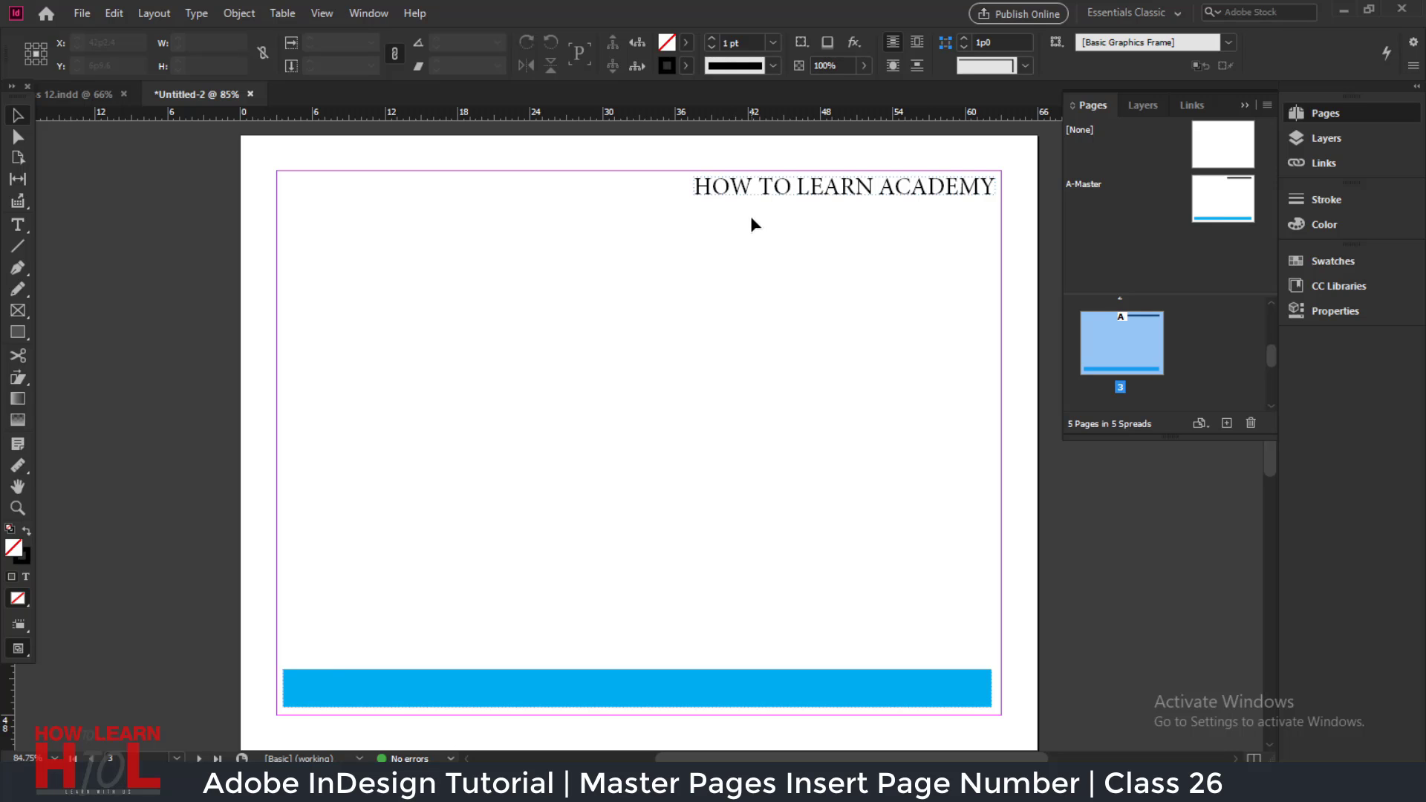
pyautogui.click(821, 187)
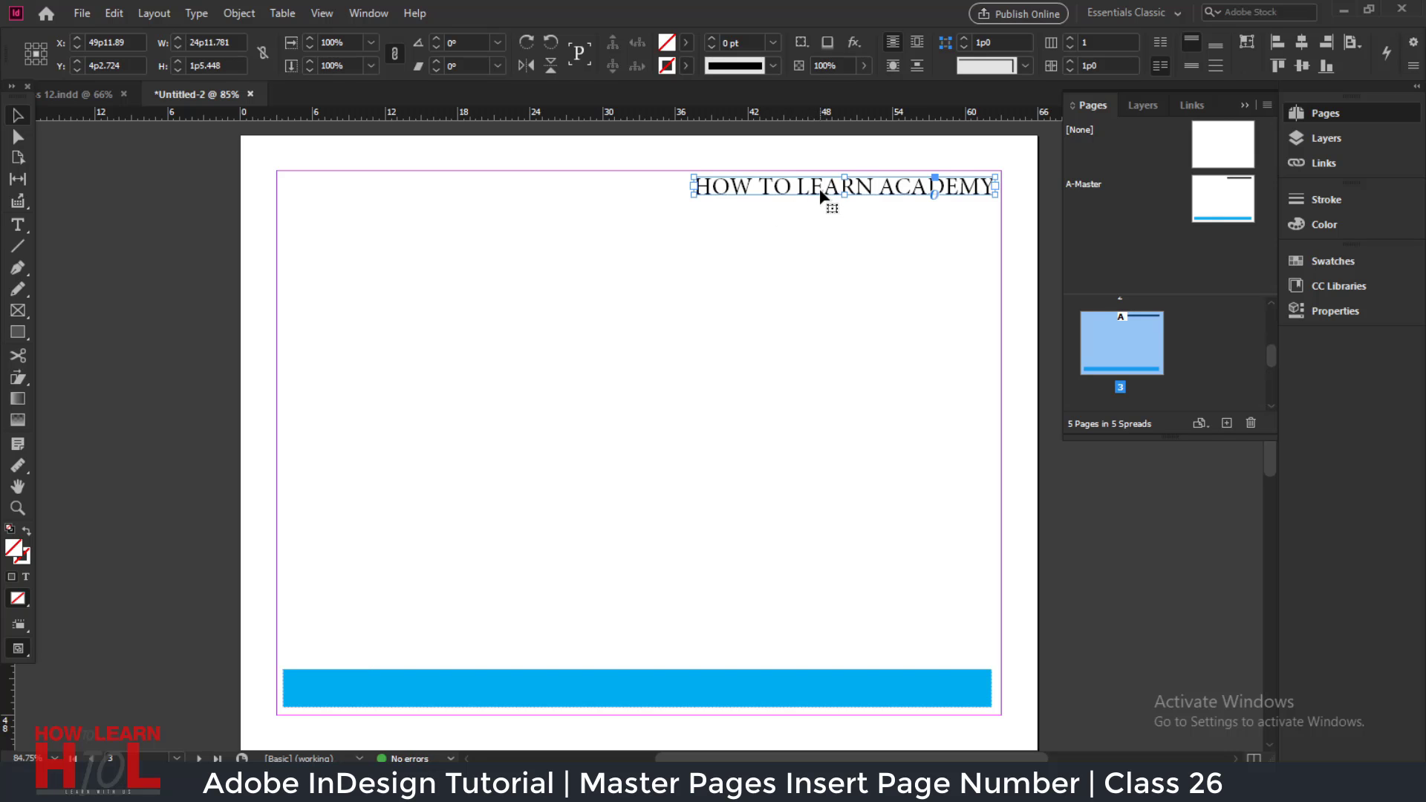
pyautogui.click(812, 214)
pyautogui.moveTo(817, 193); pyautogui.dragTo(804, 245)
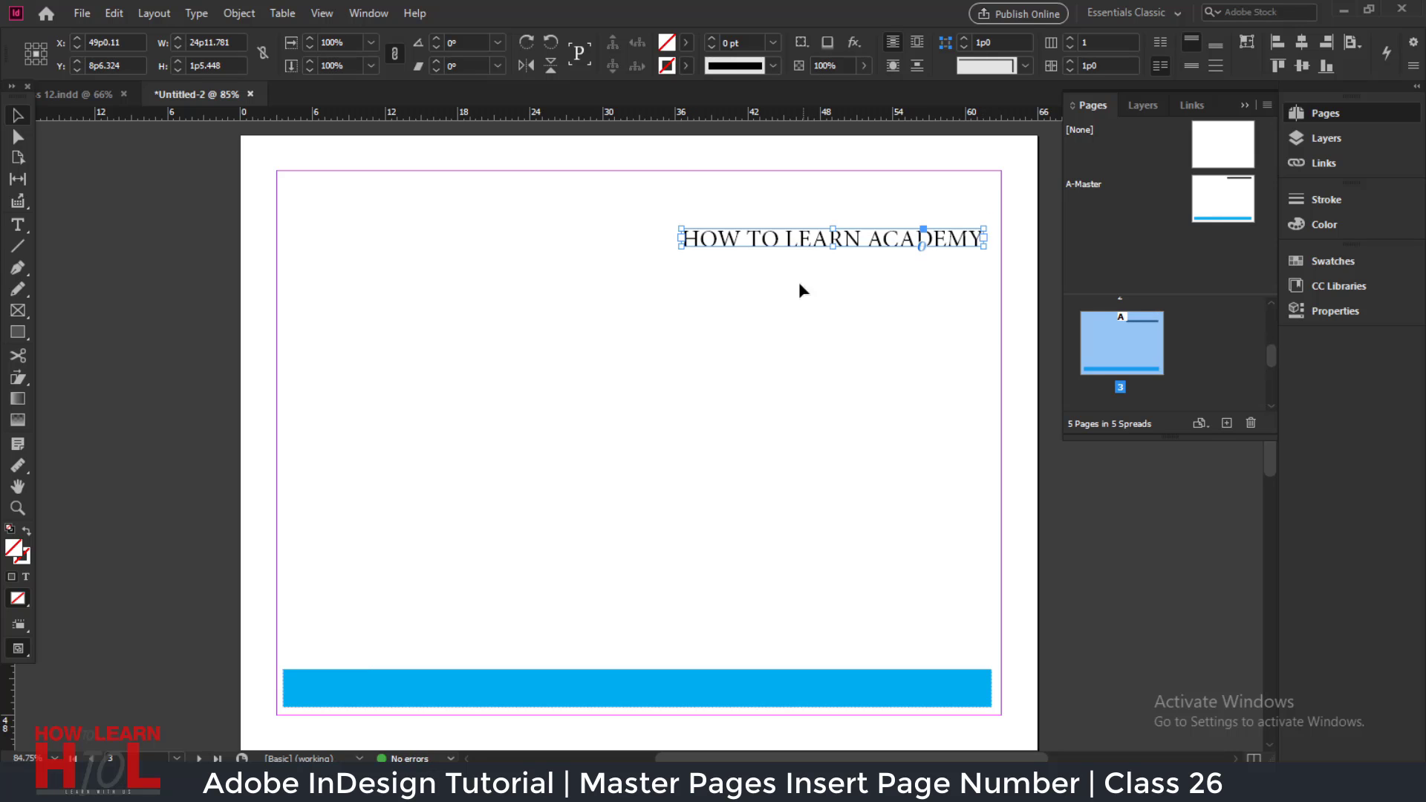
pyautogui.click(819, 677)
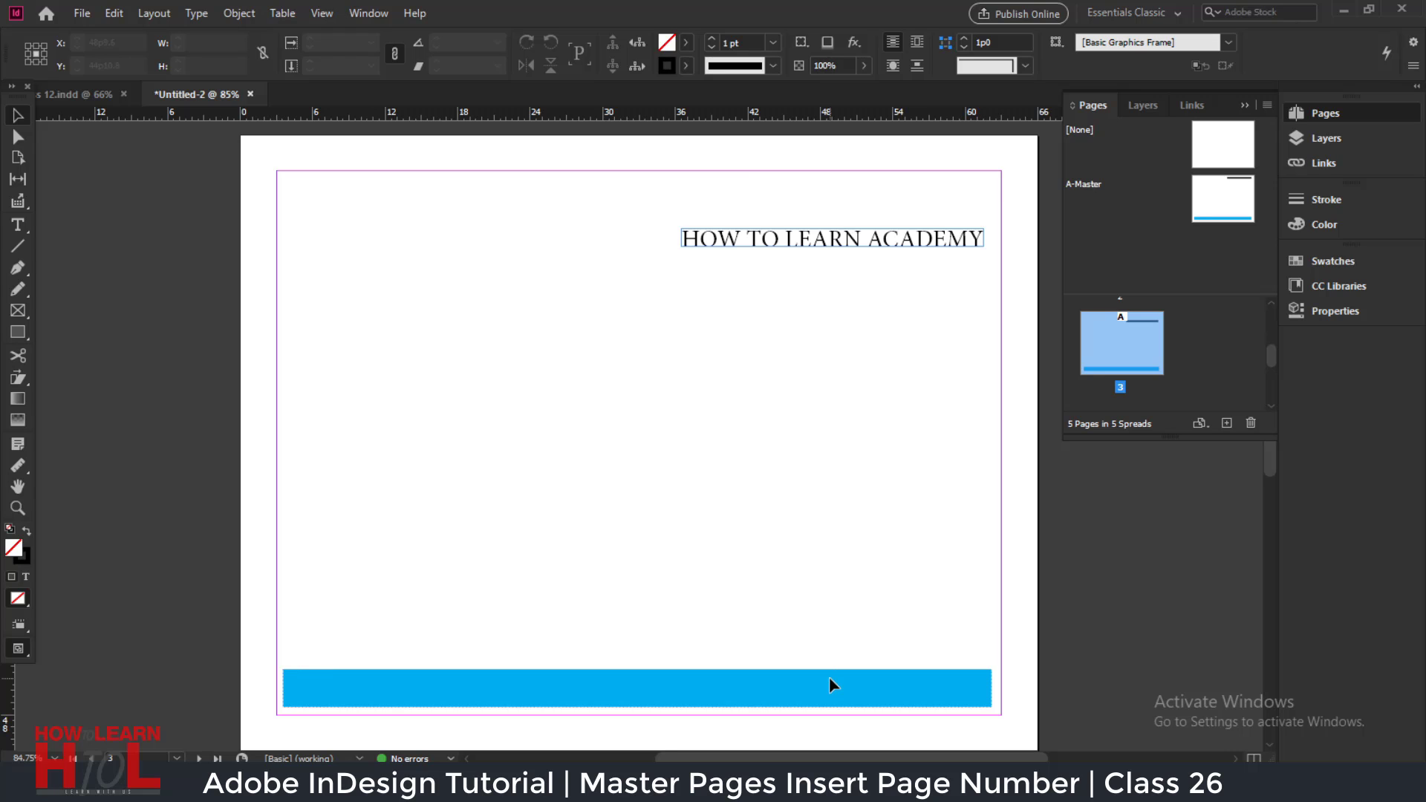
pyautogui.hotkey('ctrl', 'z')
pyautogui.click(829, 685)
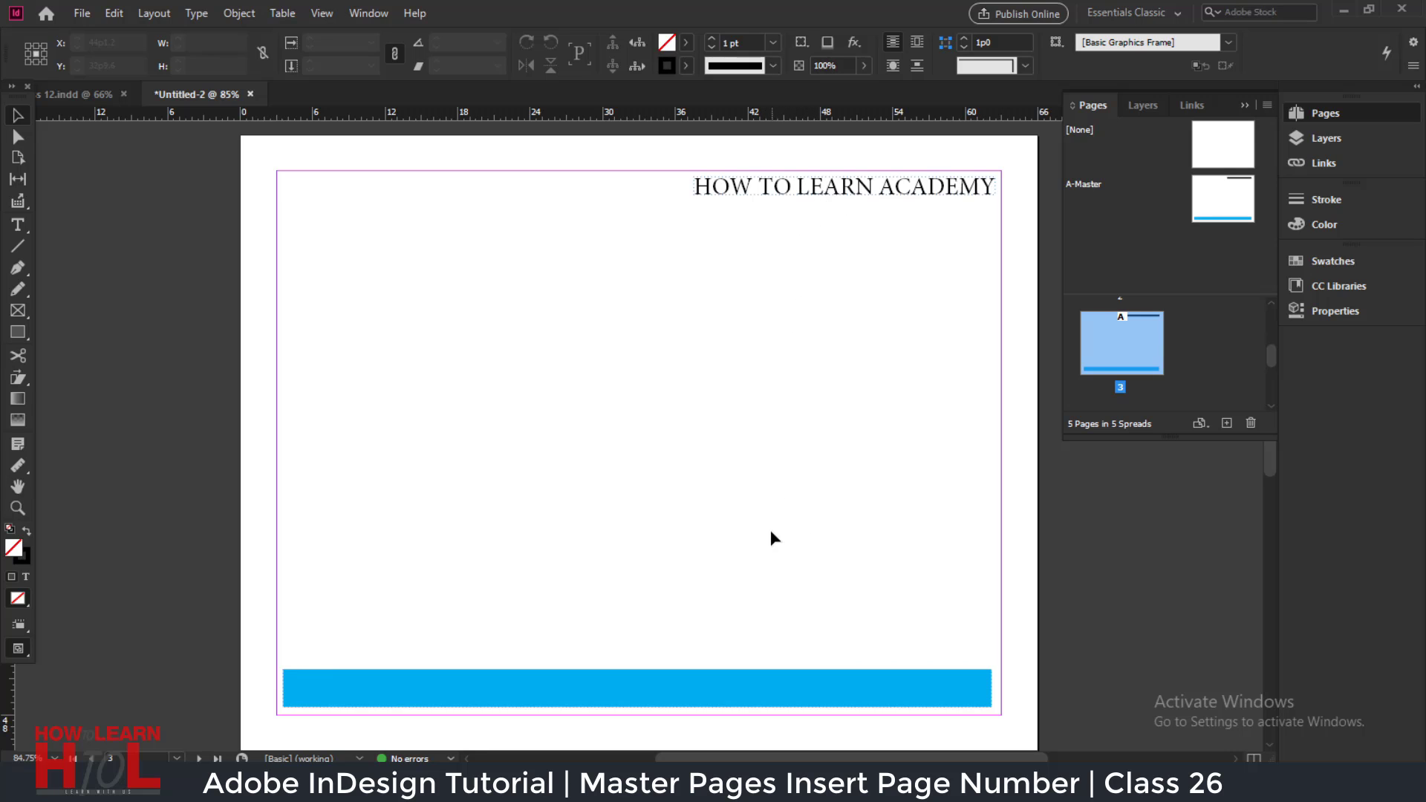
# Step: Override all master page items on page 3 and check that the footer bar and heading can each be selected
pyautogui.rightClick(1116, 345)
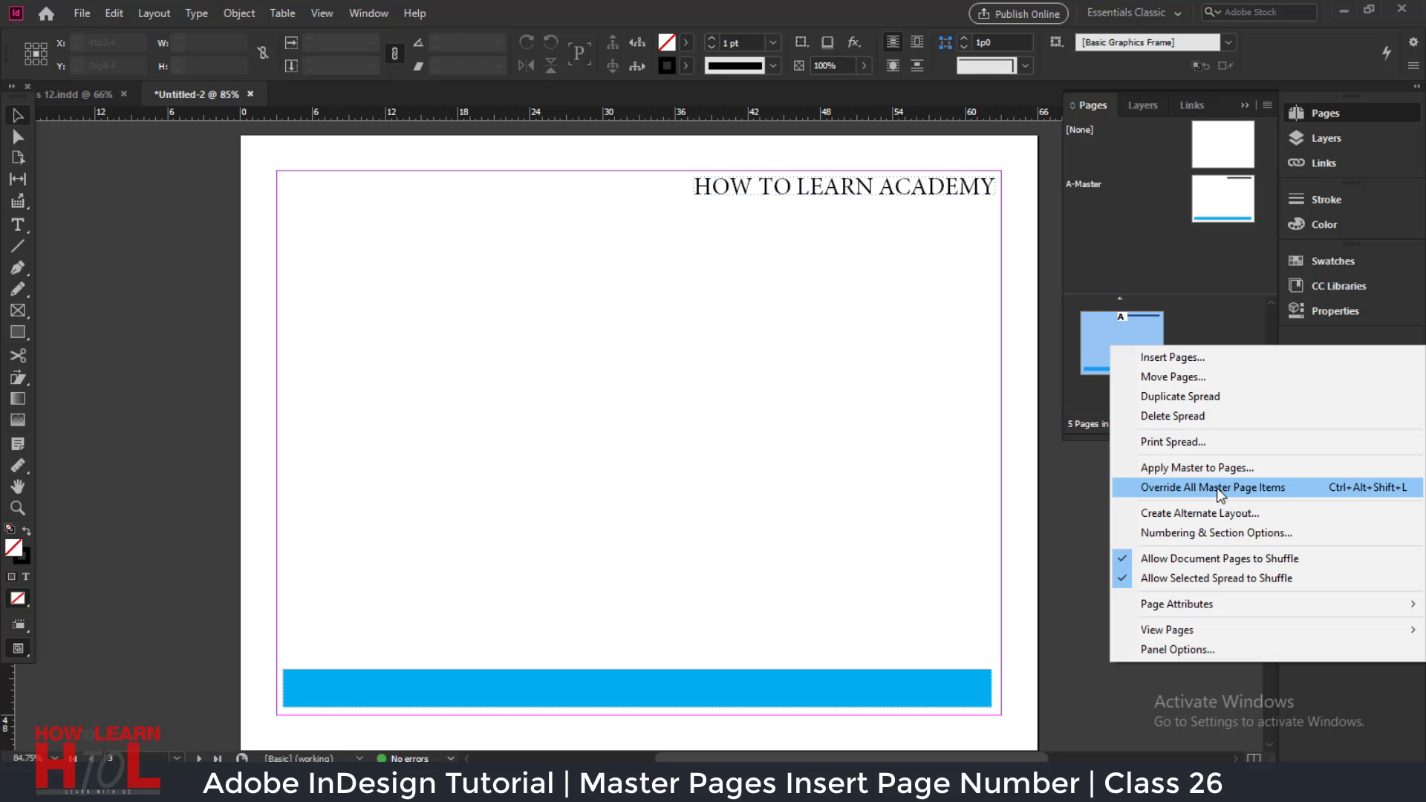
pyautogui.click(1224, 488)
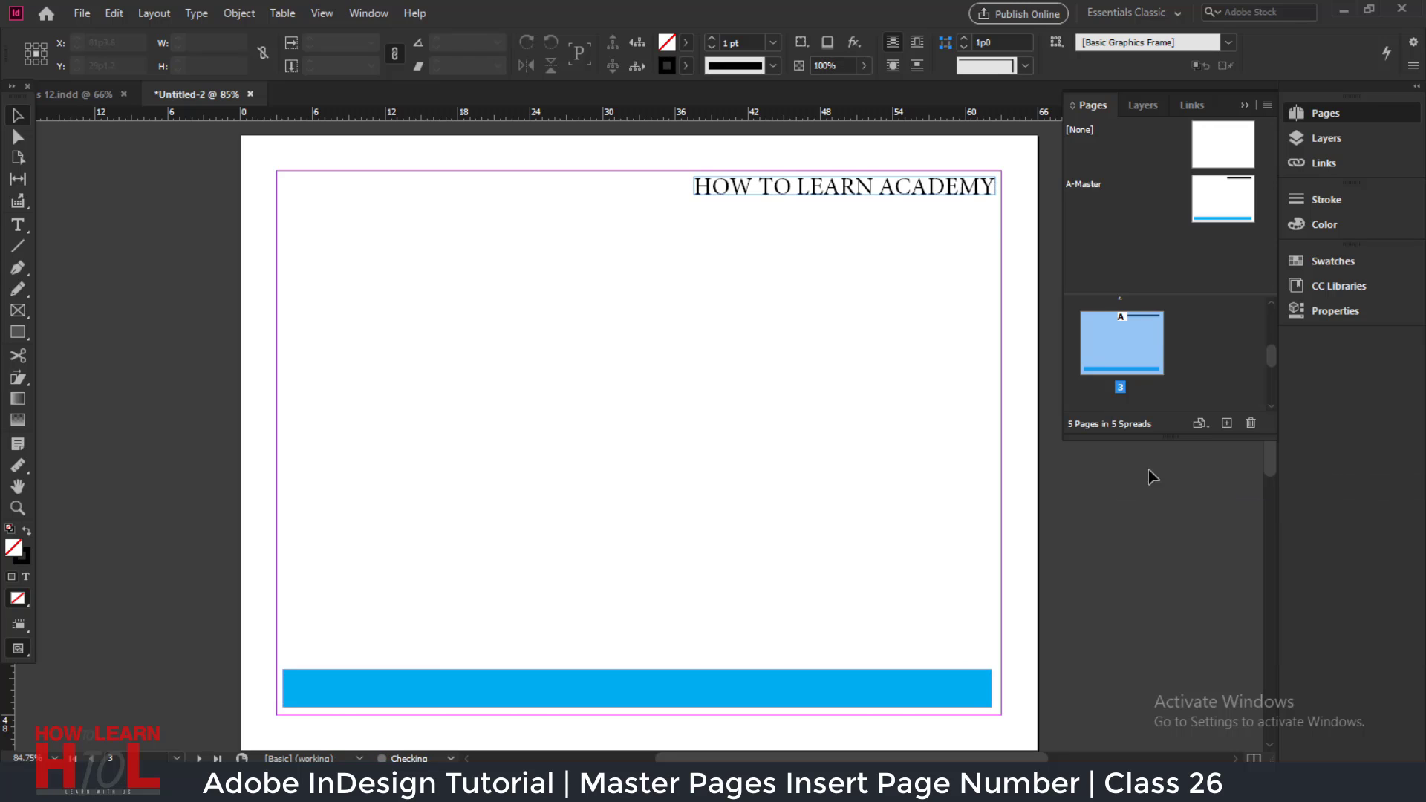
pyautogui.click(855, 693)
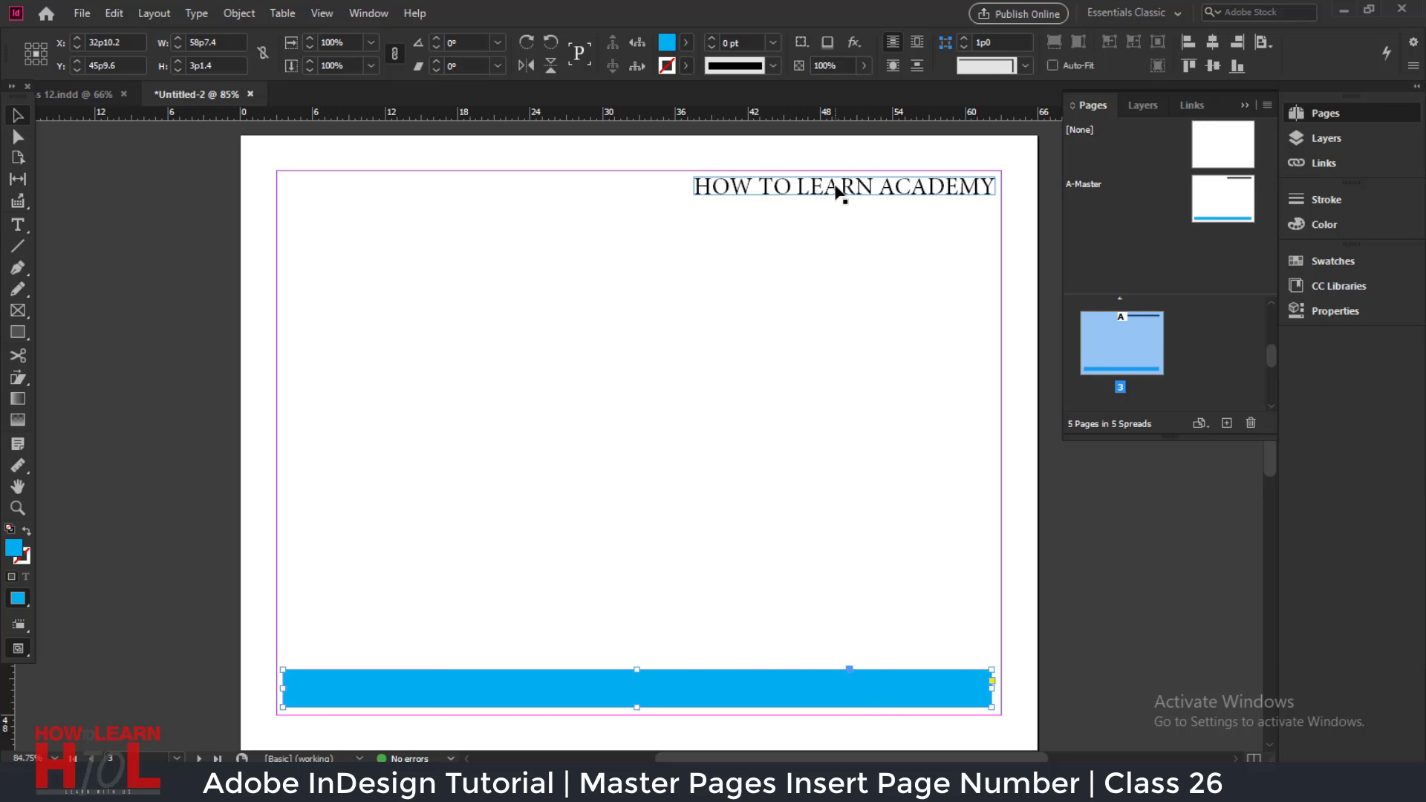
pyautogui.click(836, 193)
pyautogui.click(870, 694)
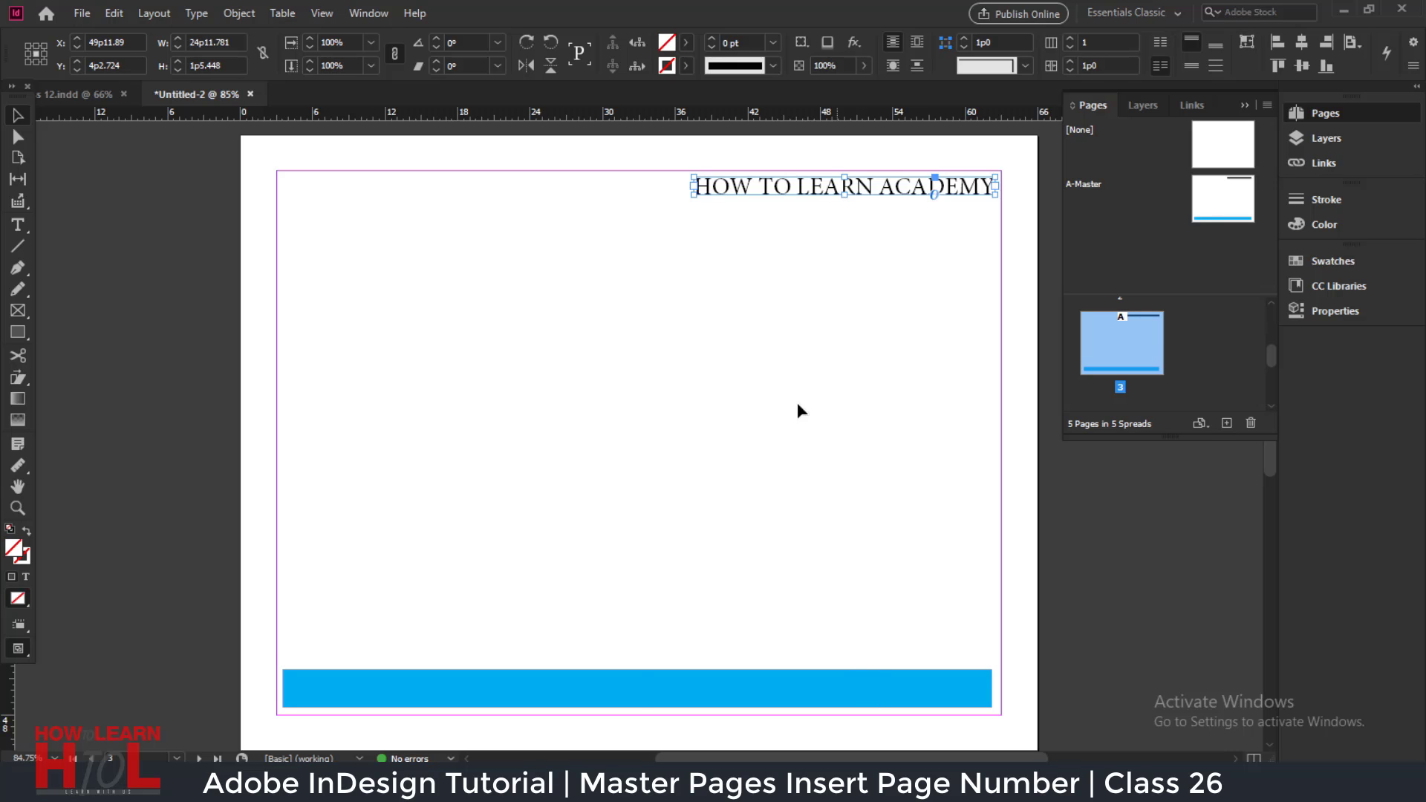
pyautogui.click(822, 195)
# Step: Remove the selected local overrides from the cyan footer bar on page 3
pyautogui.click(883, 701)
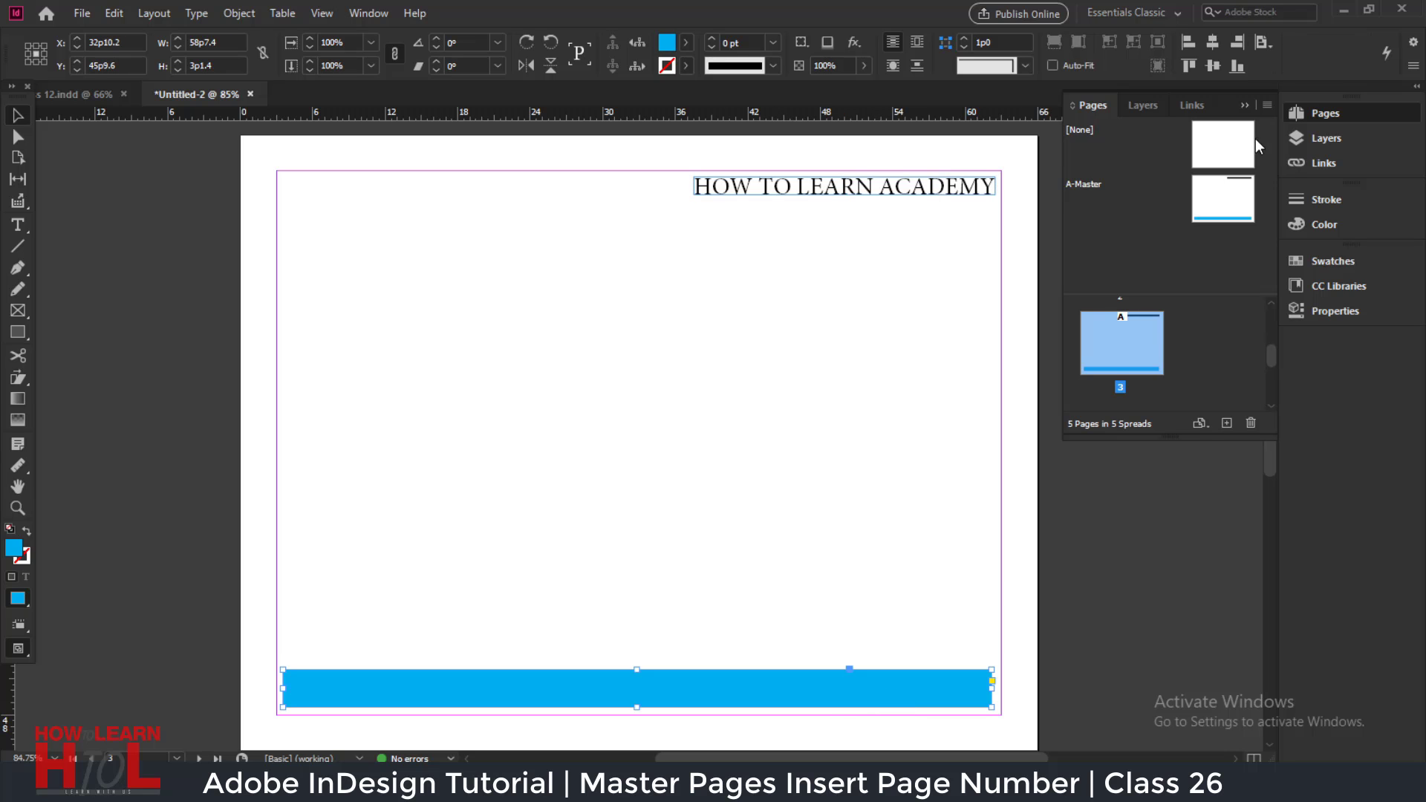
pyautogui.click(1265, 105)
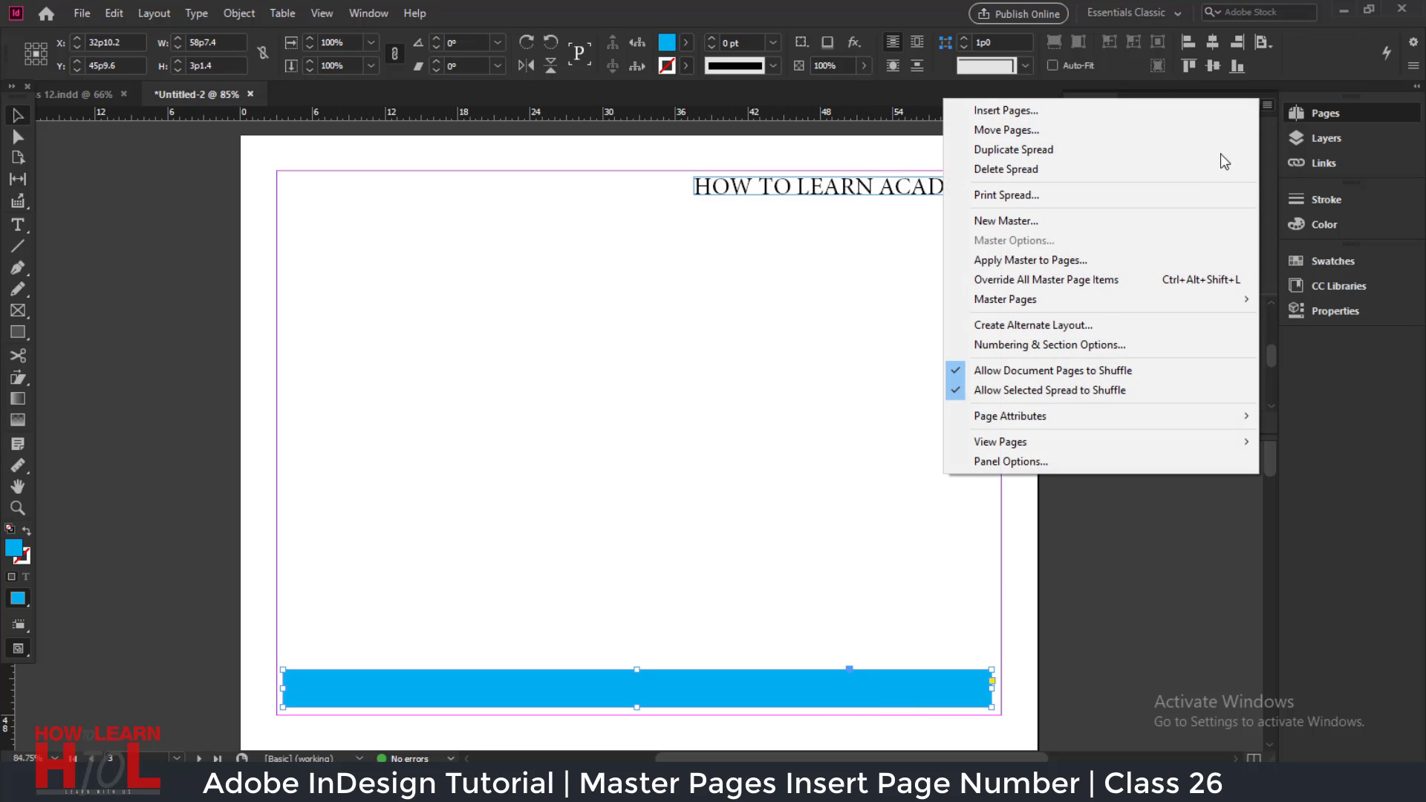
pyautogui.moveTo(1100, 305)
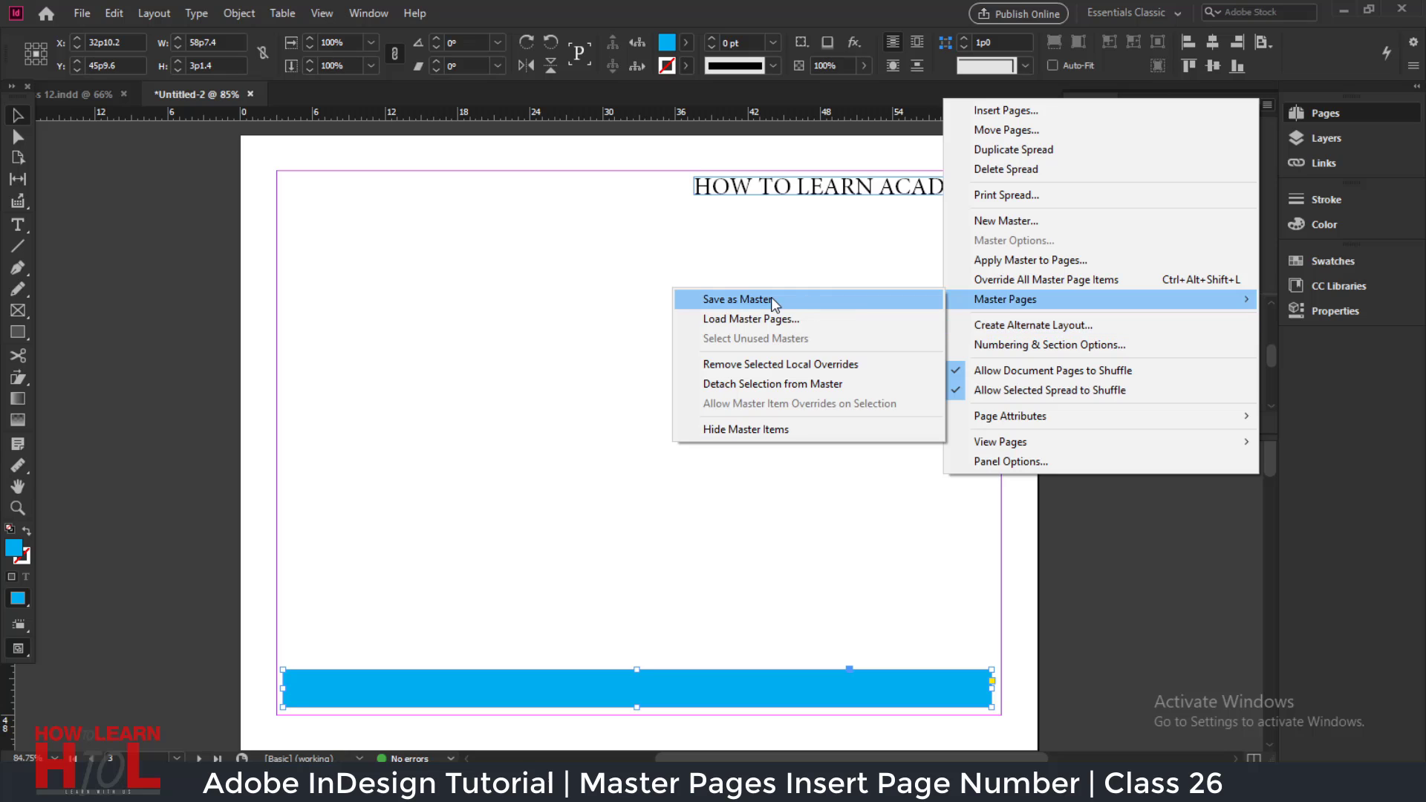
pyautogui.click(797, 364)
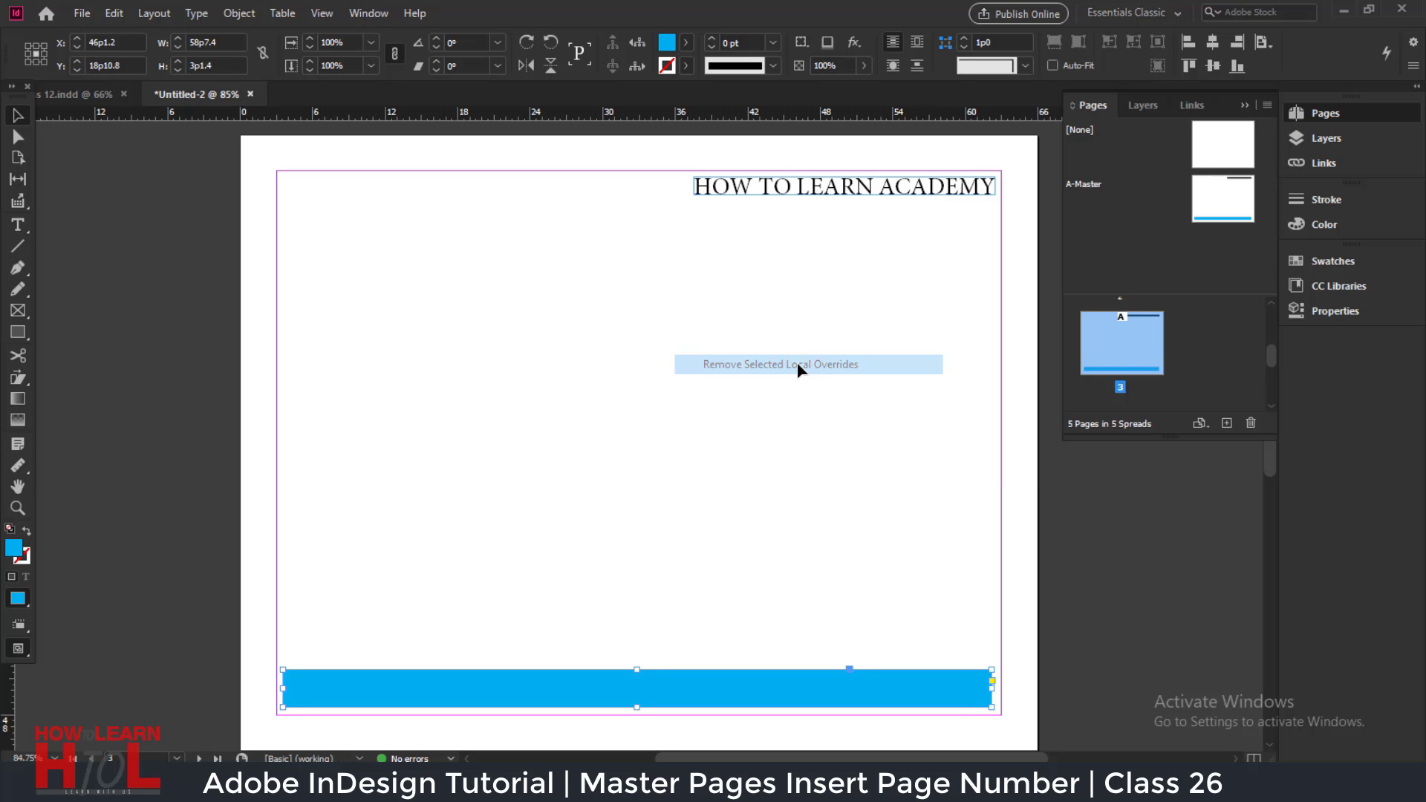
# Step: Remove the selected local overrides from the "HOW TO LEARN ACADEMY" heading on page 3
pyautogui.click(791, 189)
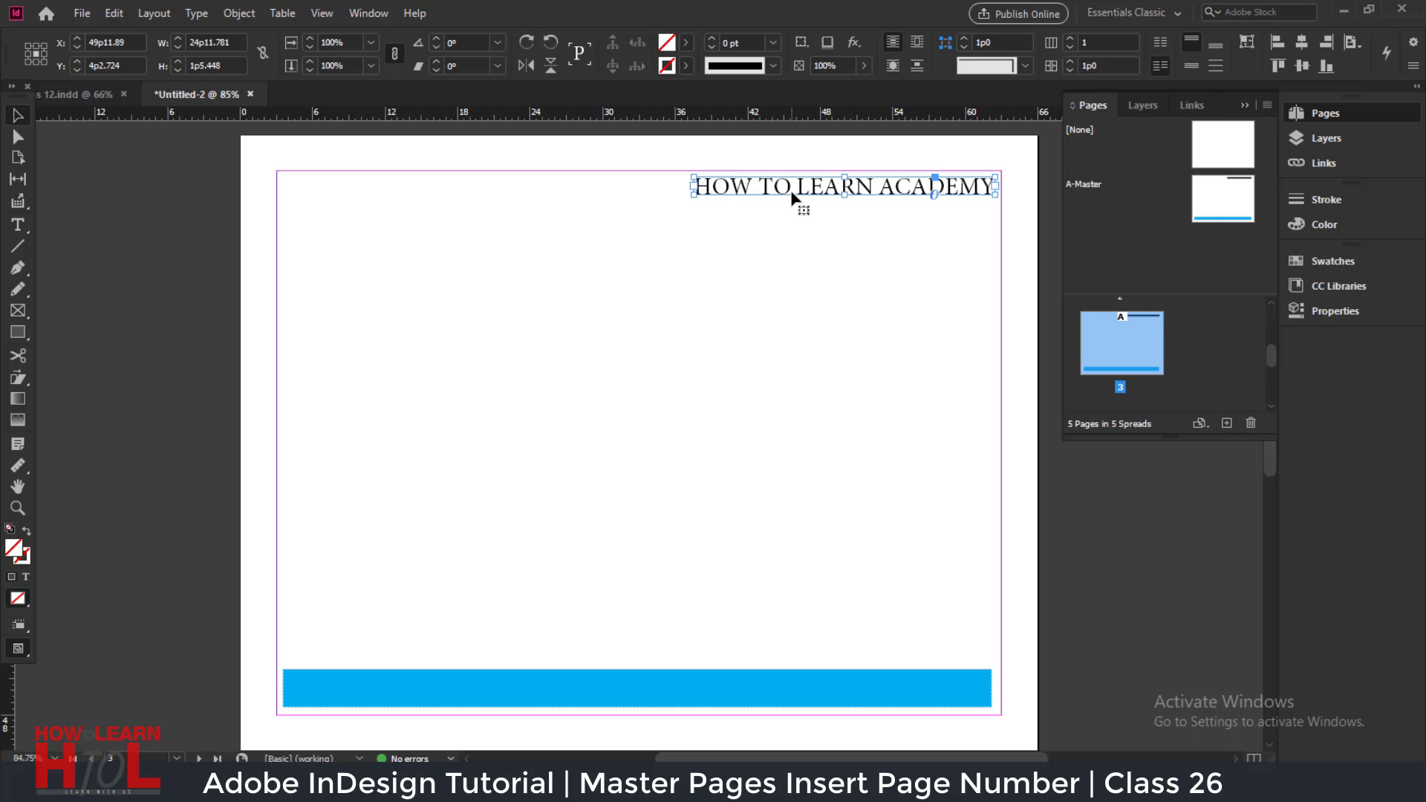
pyautogui.click(1268, 106)
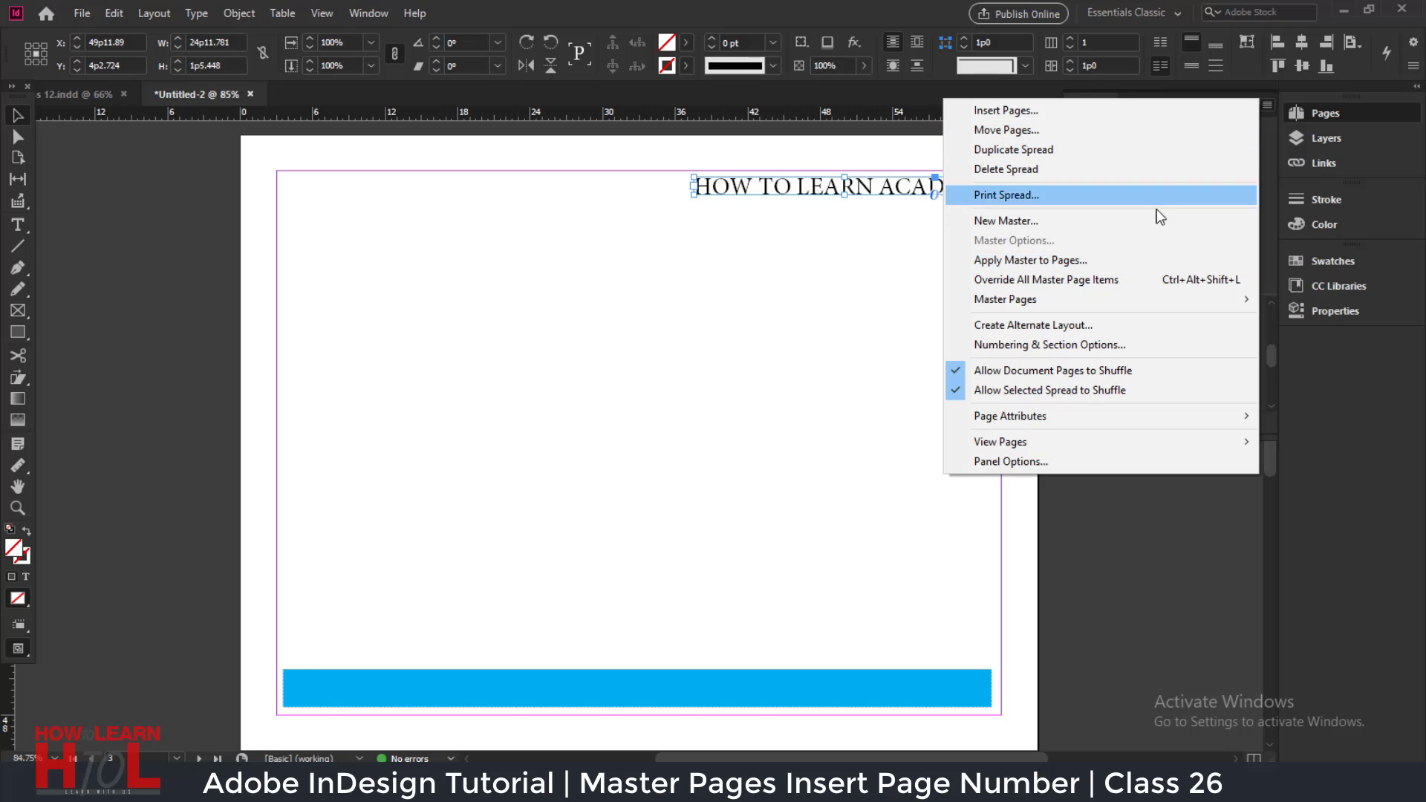
pyautogui.click(1196, 524)
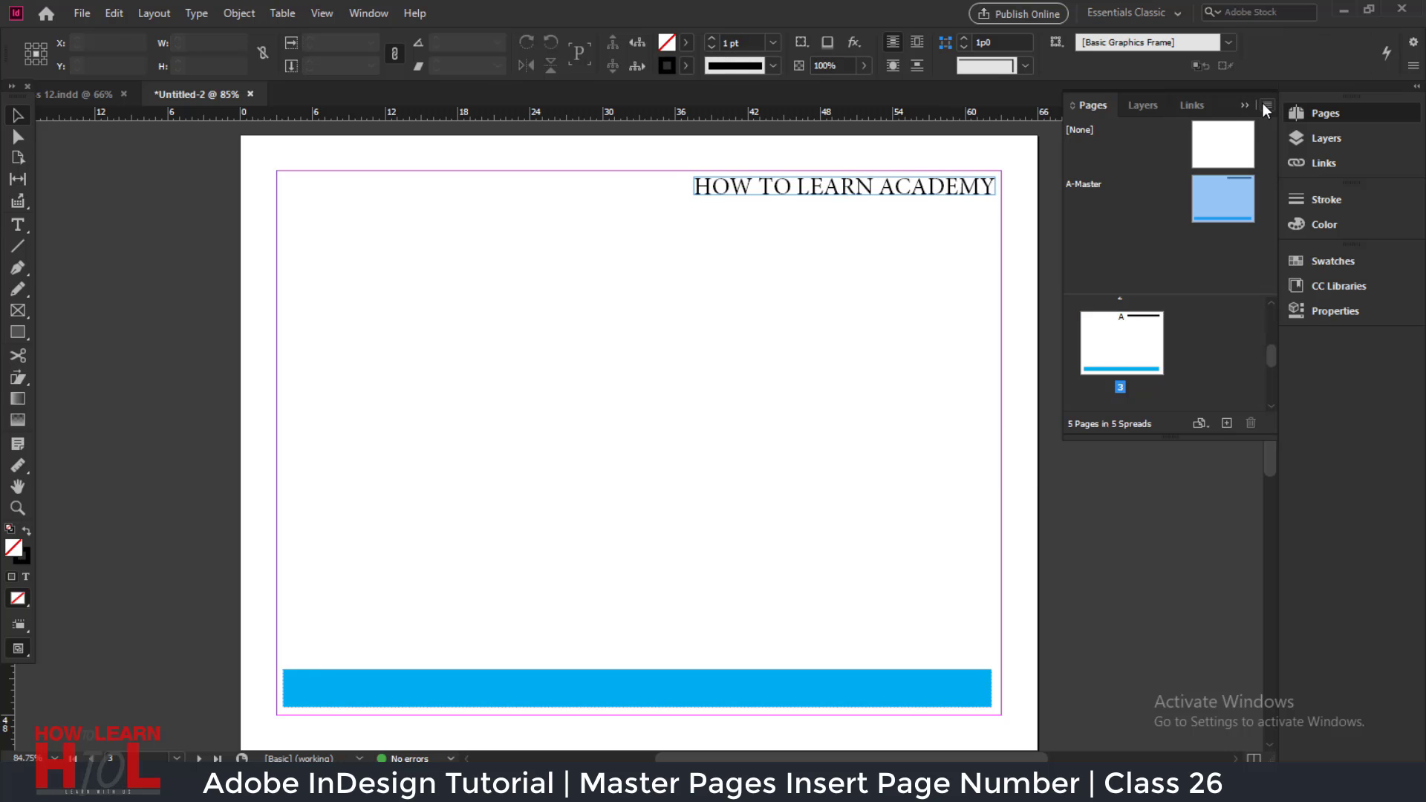
pyautogui.click(970, 194)
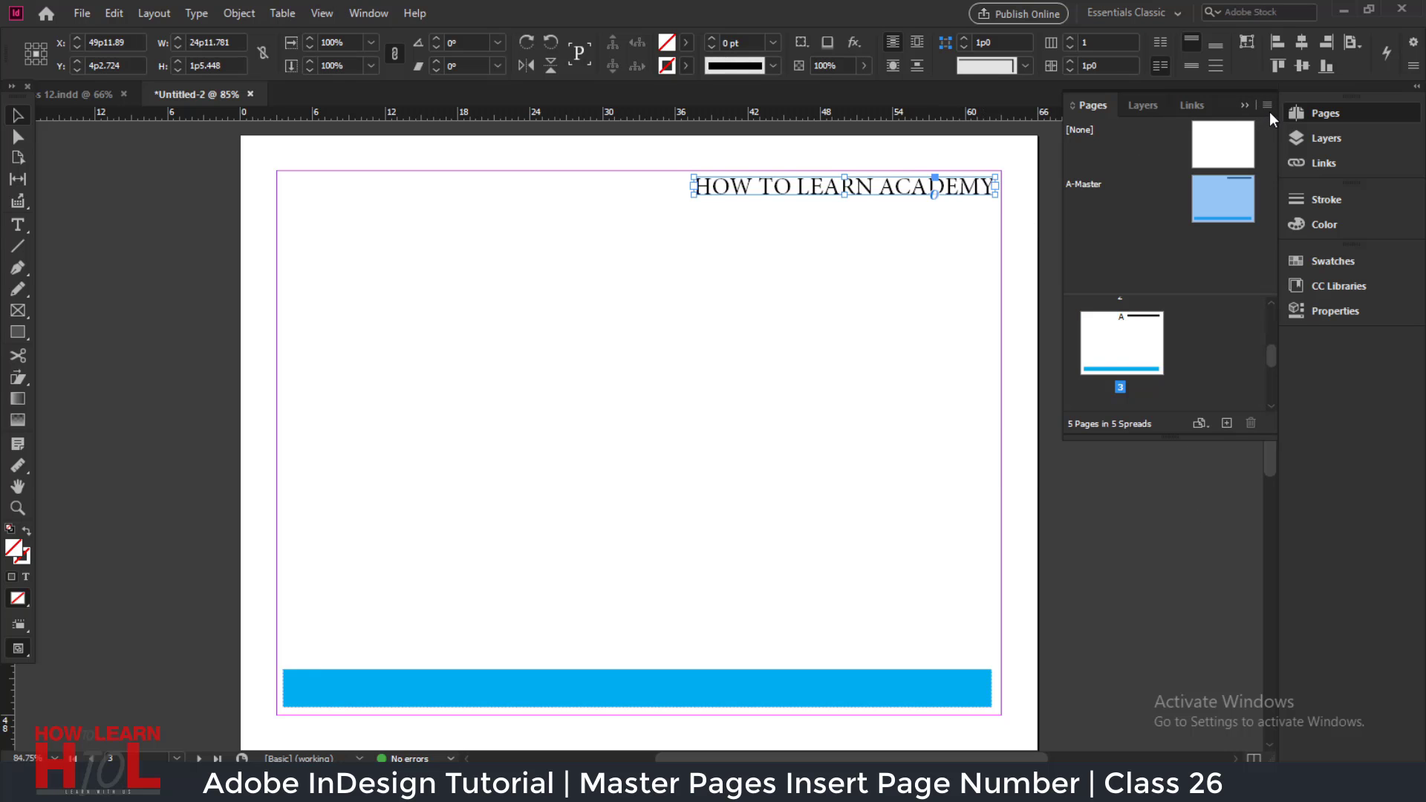
pyautogui.click(1266, 106)
pyautogui.moveTo(1136, 300)
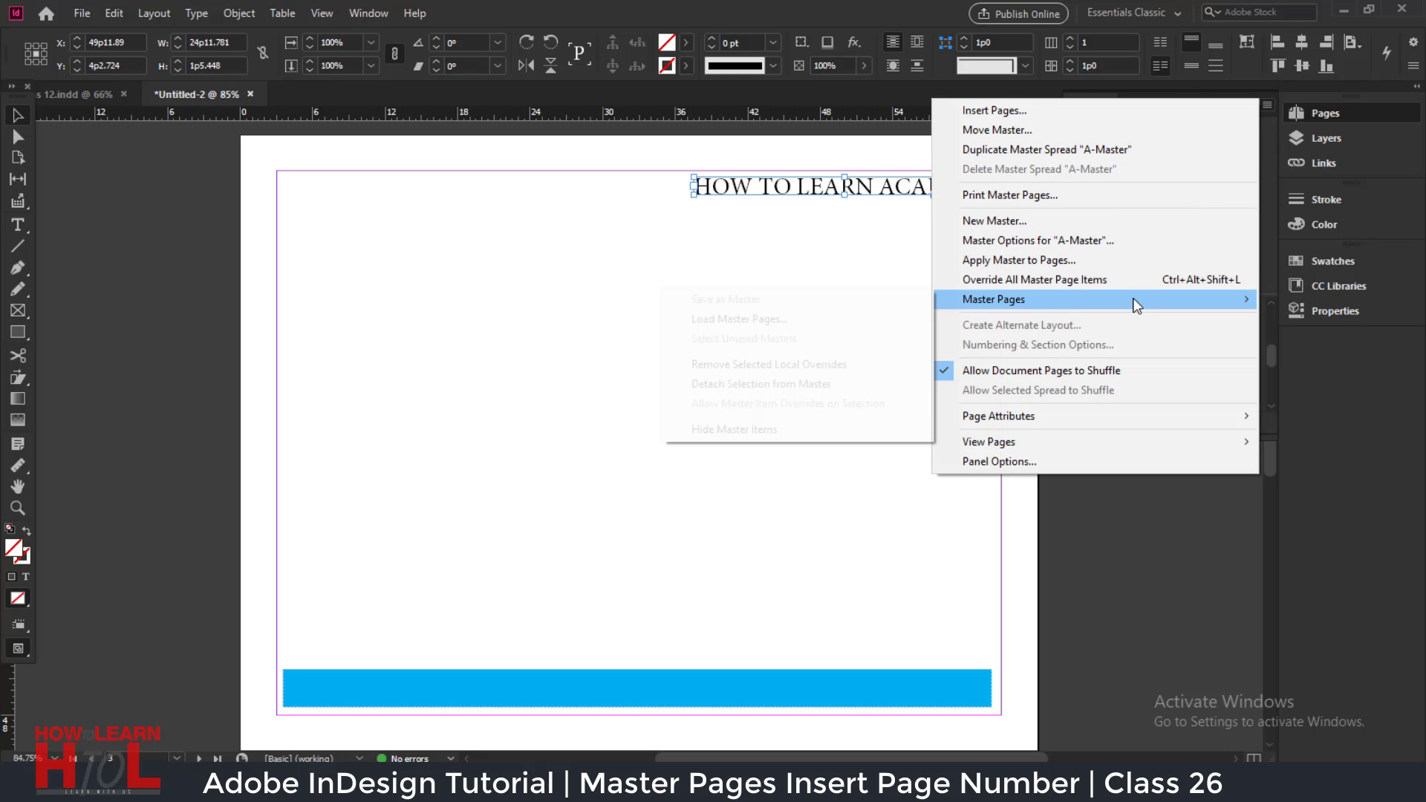
pyautogui.click(775, 365)
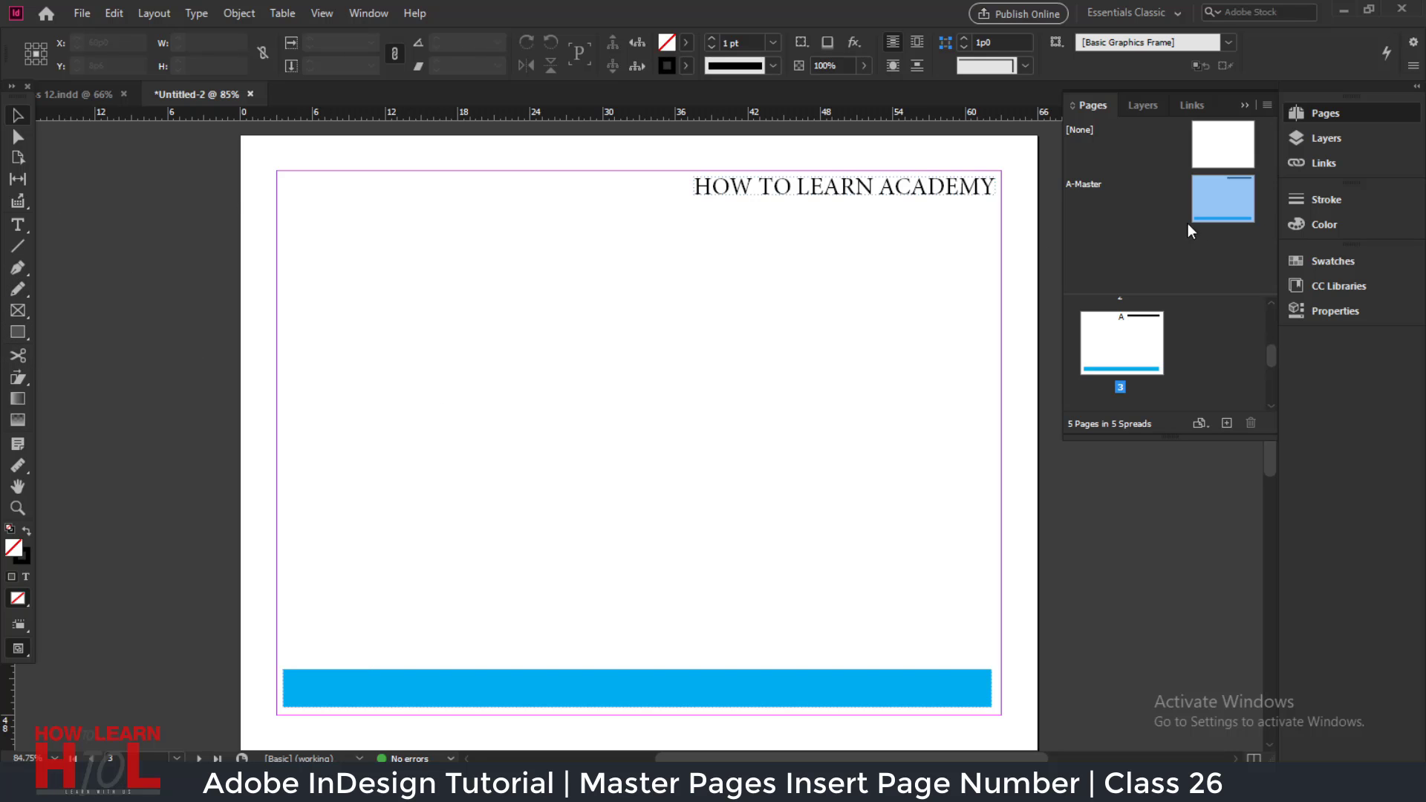
# Step: On A-Master, add a text frame about 7p7 × 3p10 above the cyan bar's right end and insert the current page number marker
pyautogui.doubleClick(1218, 192)
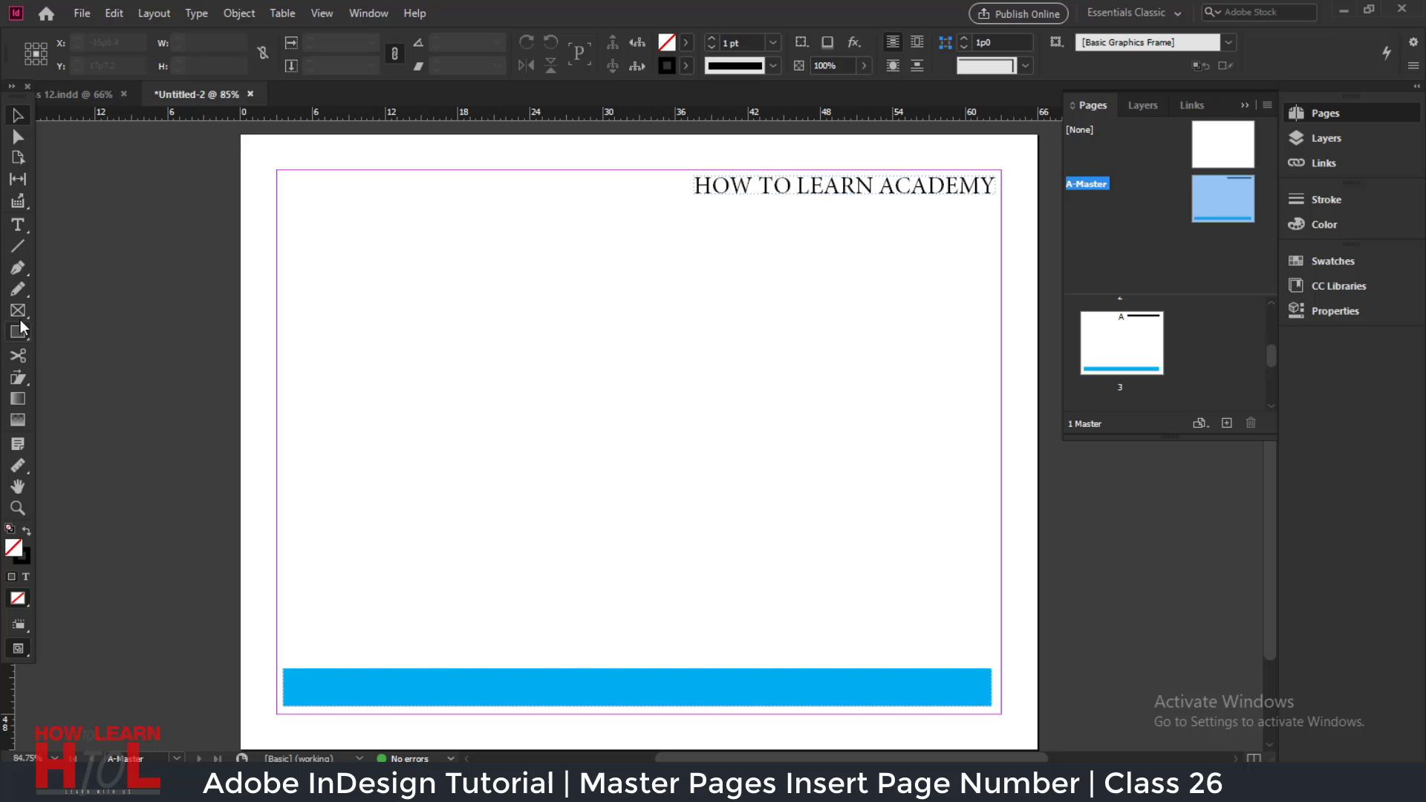
pyautogui.click(18, 224)
pyautogui.click(953, 693)
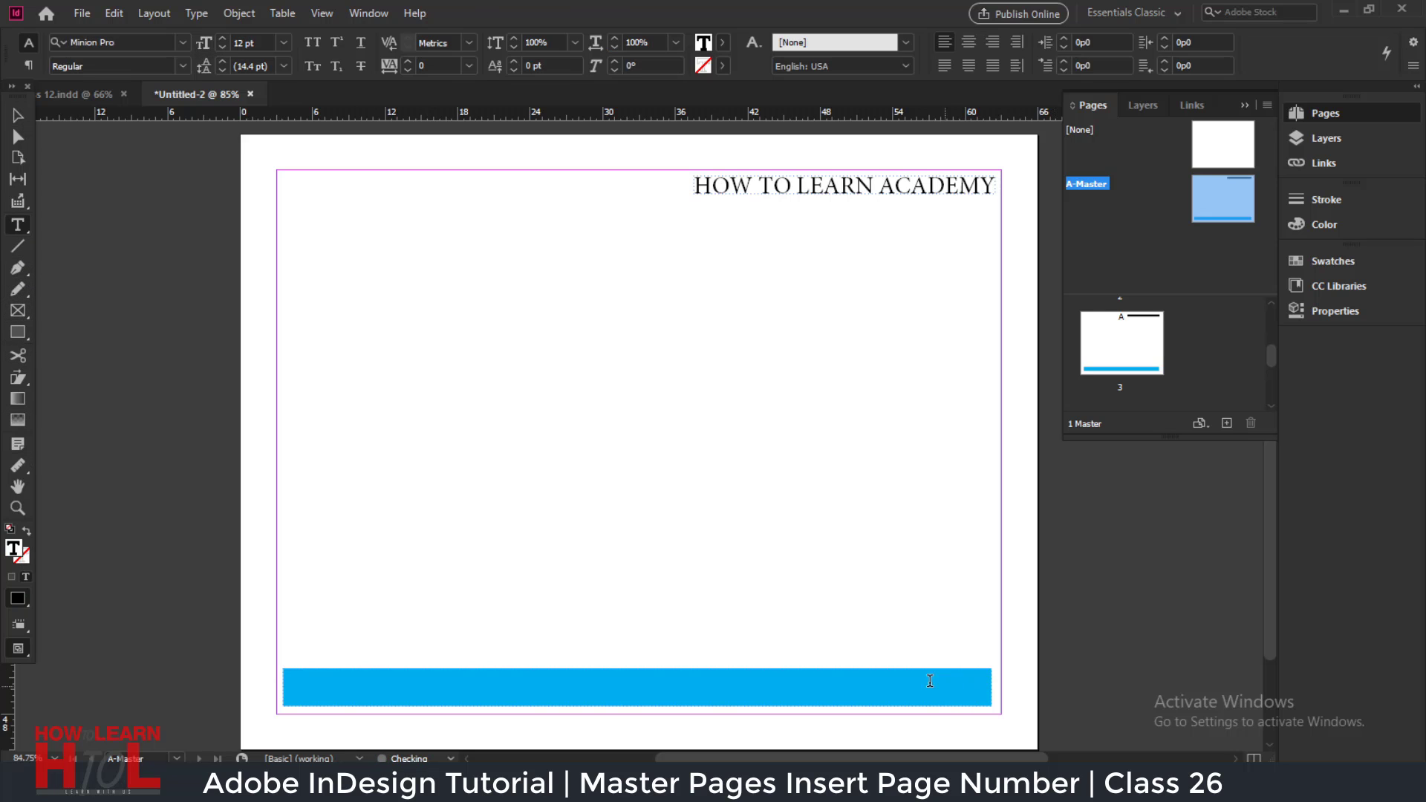
pyautogui.moveTo(858, 583); pyautogui.dragTo(949, 630)
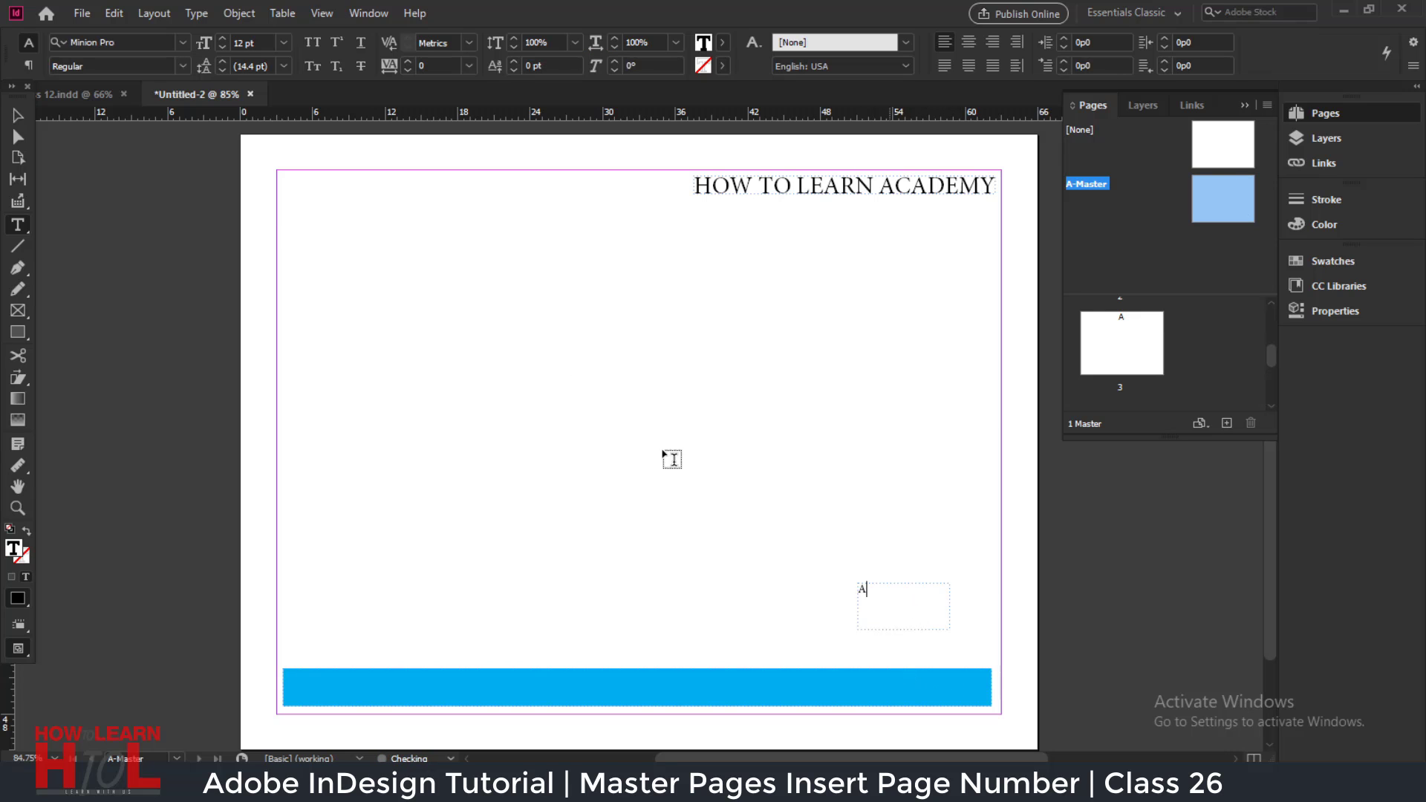
# Step: Set the font size of the page number marker to 24 pt and select its frame
pyautogui.click(283, 42)
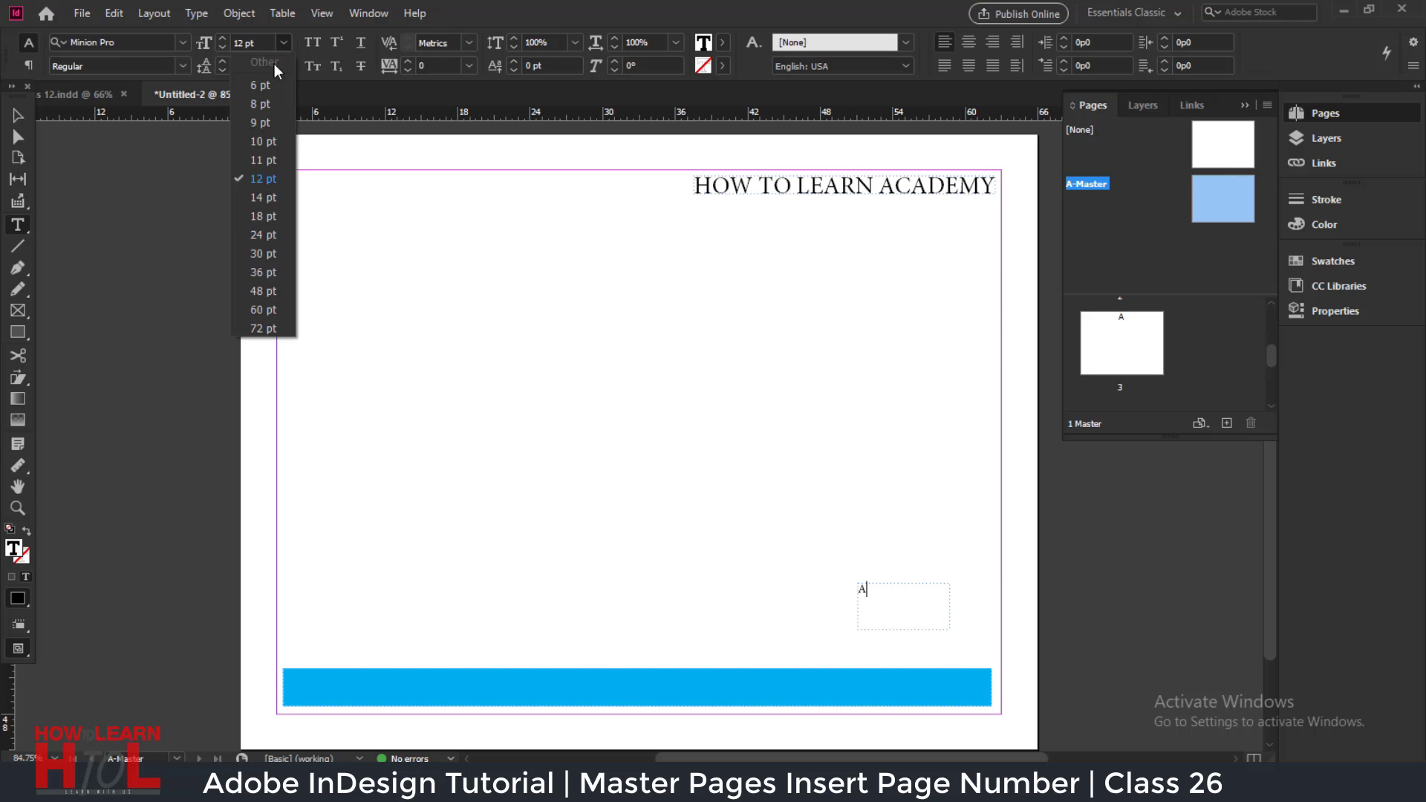
pyautogui.click(262, 234)
pyautogui.click(18, 117)
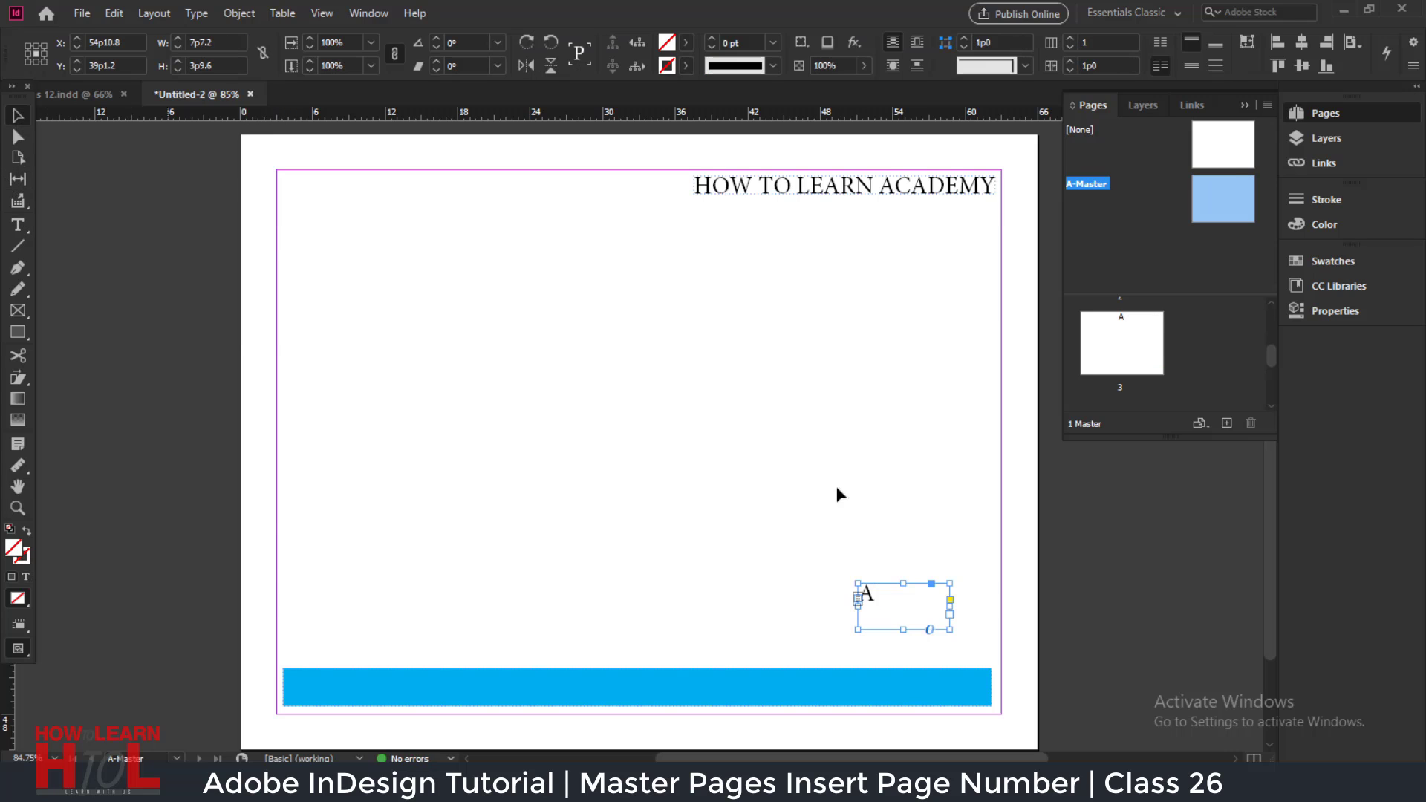
# Step: Place the page number frame, fitted to its marker, on the cyan bar's right end and set the marker's font size to 30 pt
pyautogui.moveTo(941, 630); pyautogui.dragTo(957, 689)
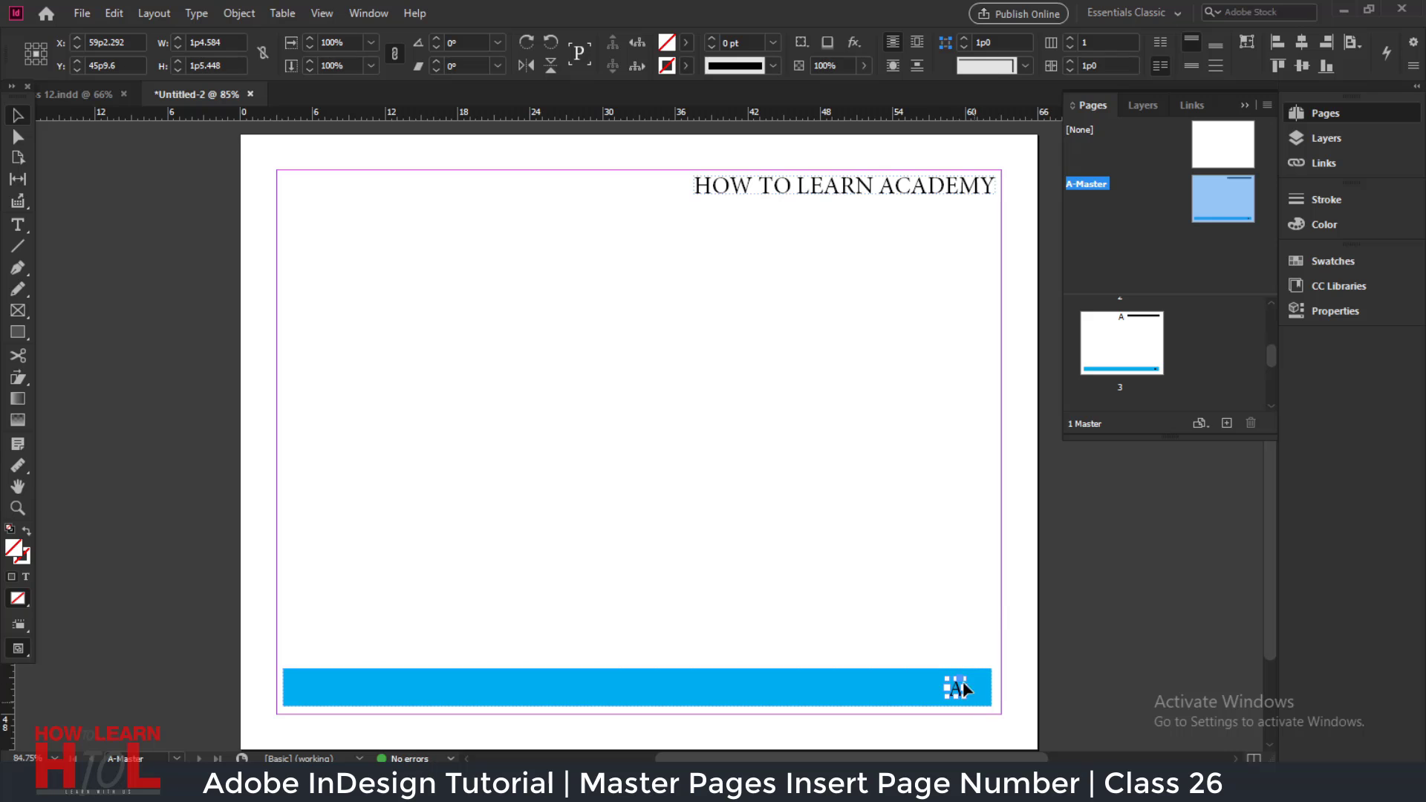
pyautogui.press('z')
pyautogui.moveTo(914, 631); pyautogui.dragTo(1019, 715)
pyautogui.press('v')
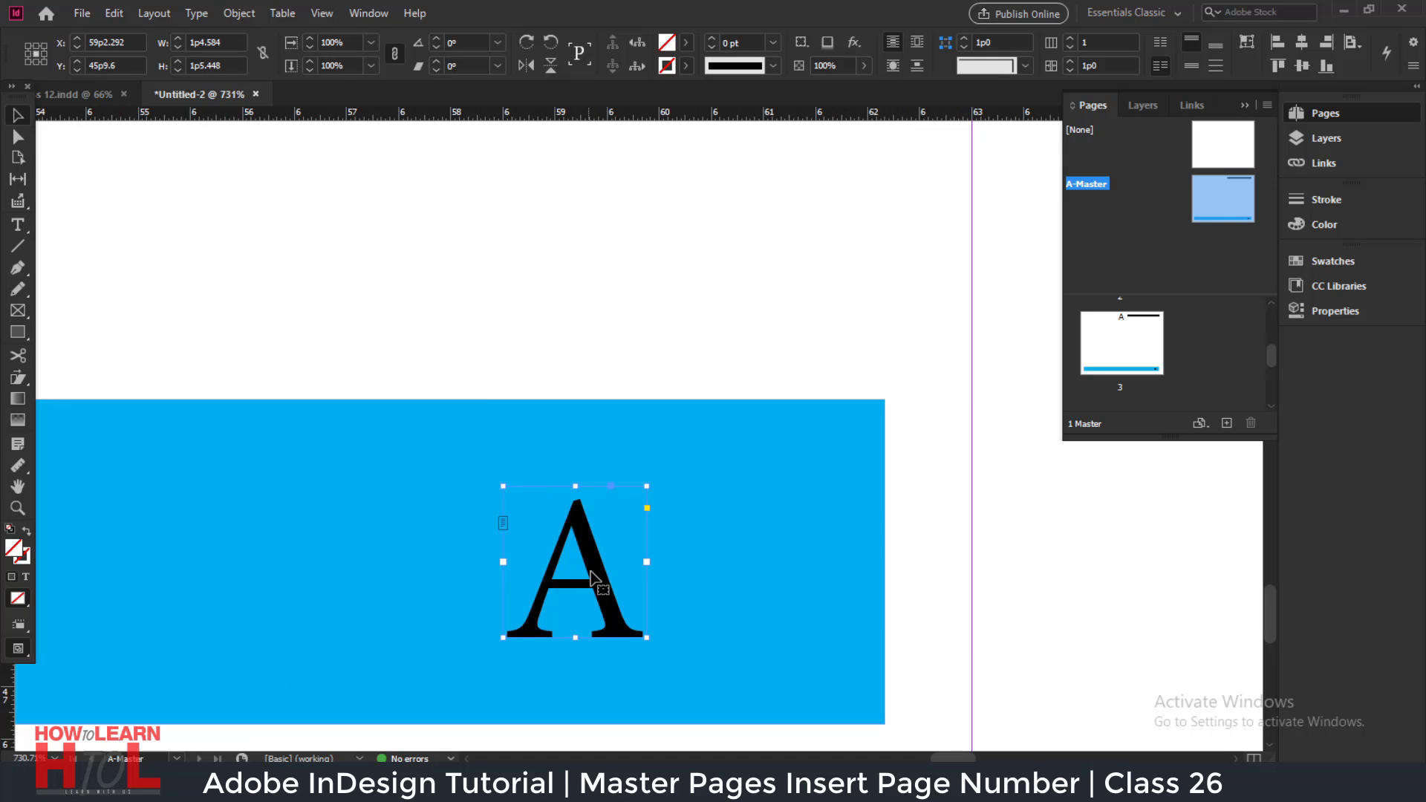
pyautogui.doubleClick(595, 573)
pyautogui.doubleClick(595, 573)
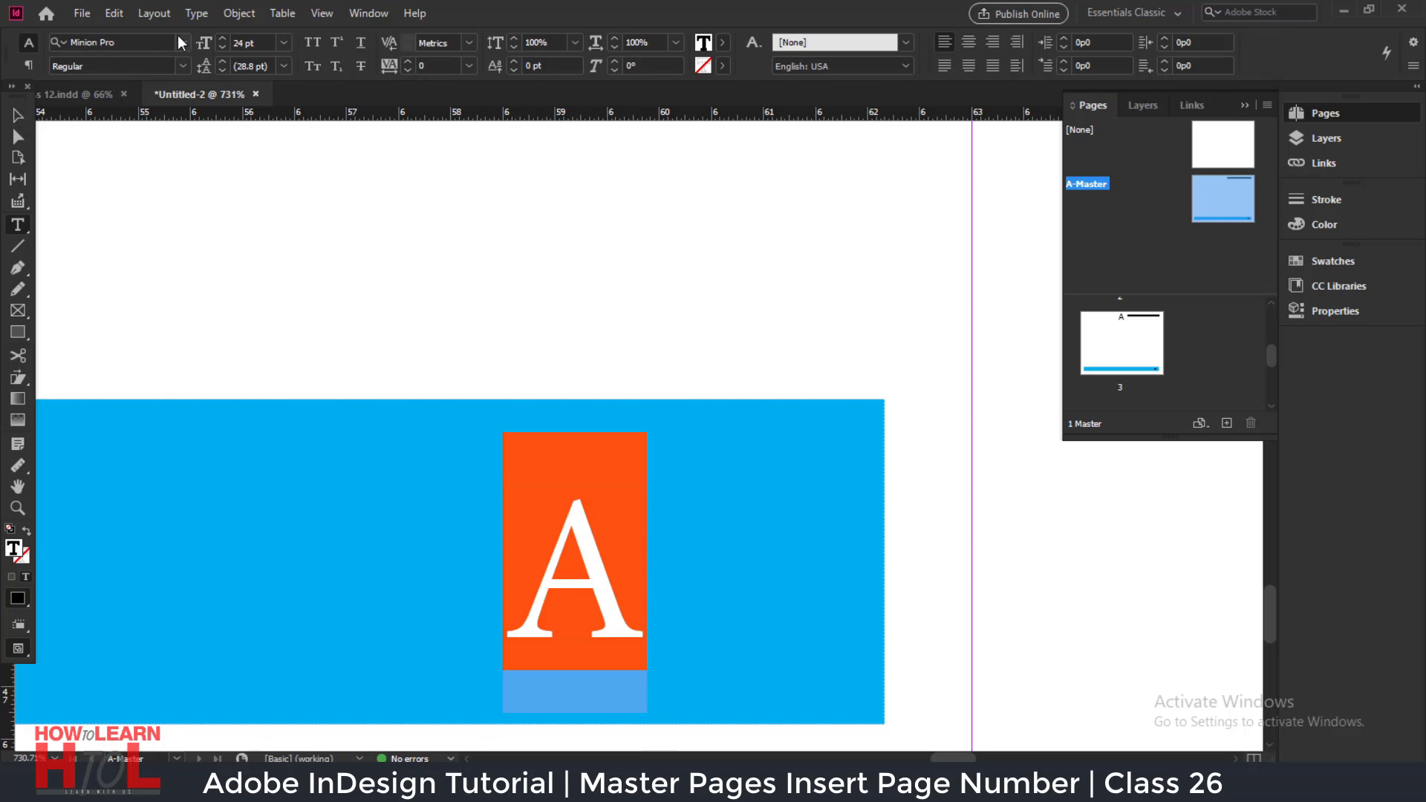
pyautogui.click(285, 42)
pyautogui.click(274, 255)
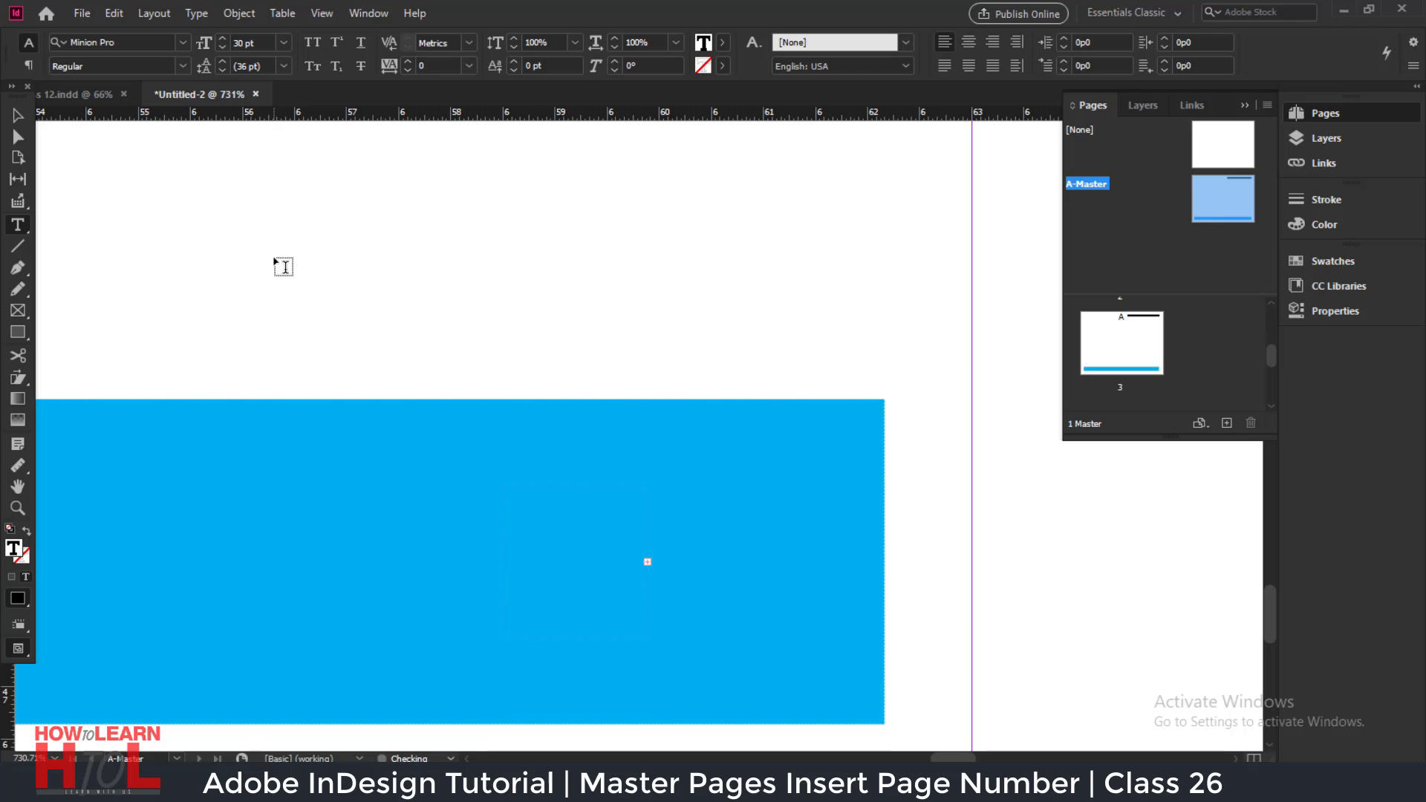
# Step: Resize the page number frame on the cyan bar to fit its enlarged marker
pyautogui.hotkey('ctrl', '-')
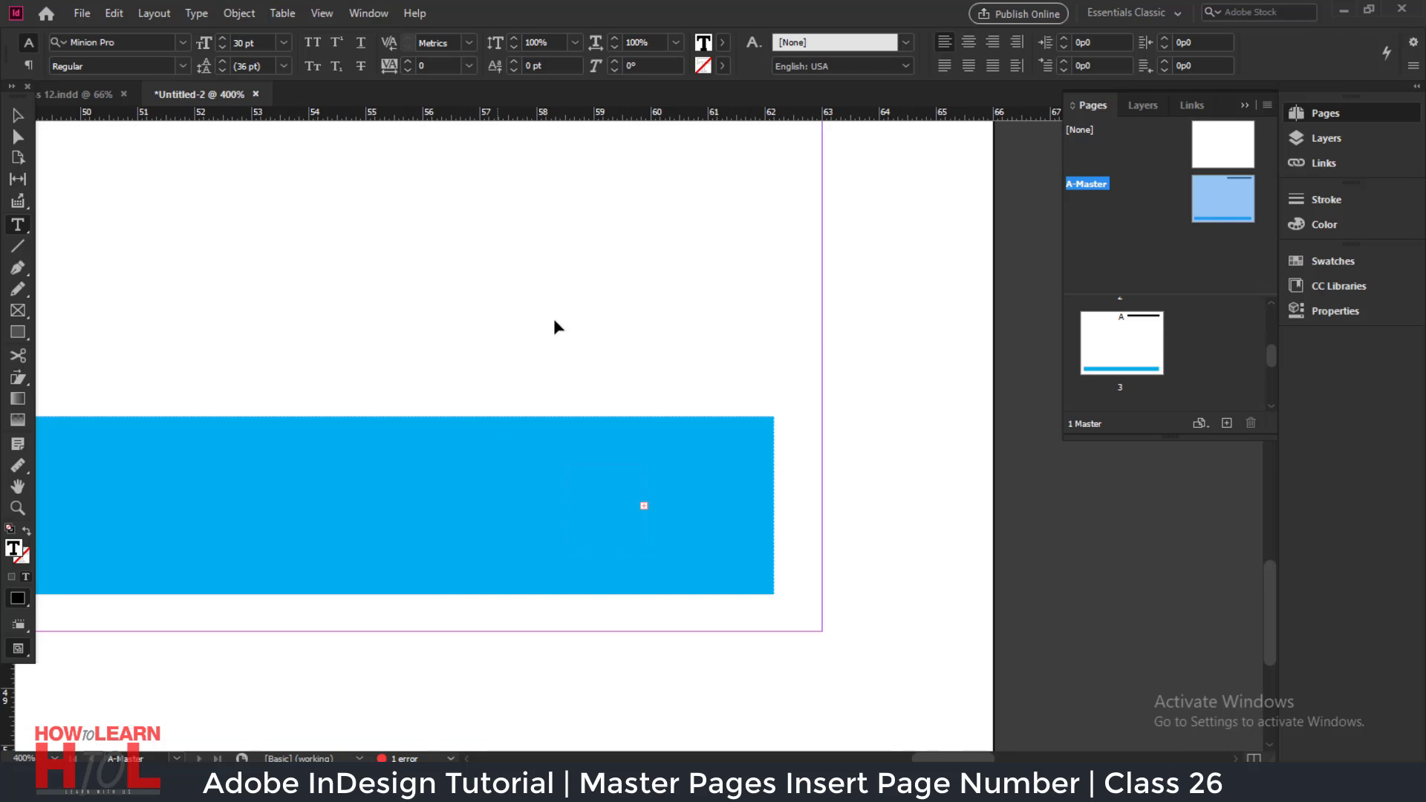
pyautogui.hotkey('ctrl', '-')
pyautogui.hotkey('ctrl', '-')
pyautogui.click(17, 115)
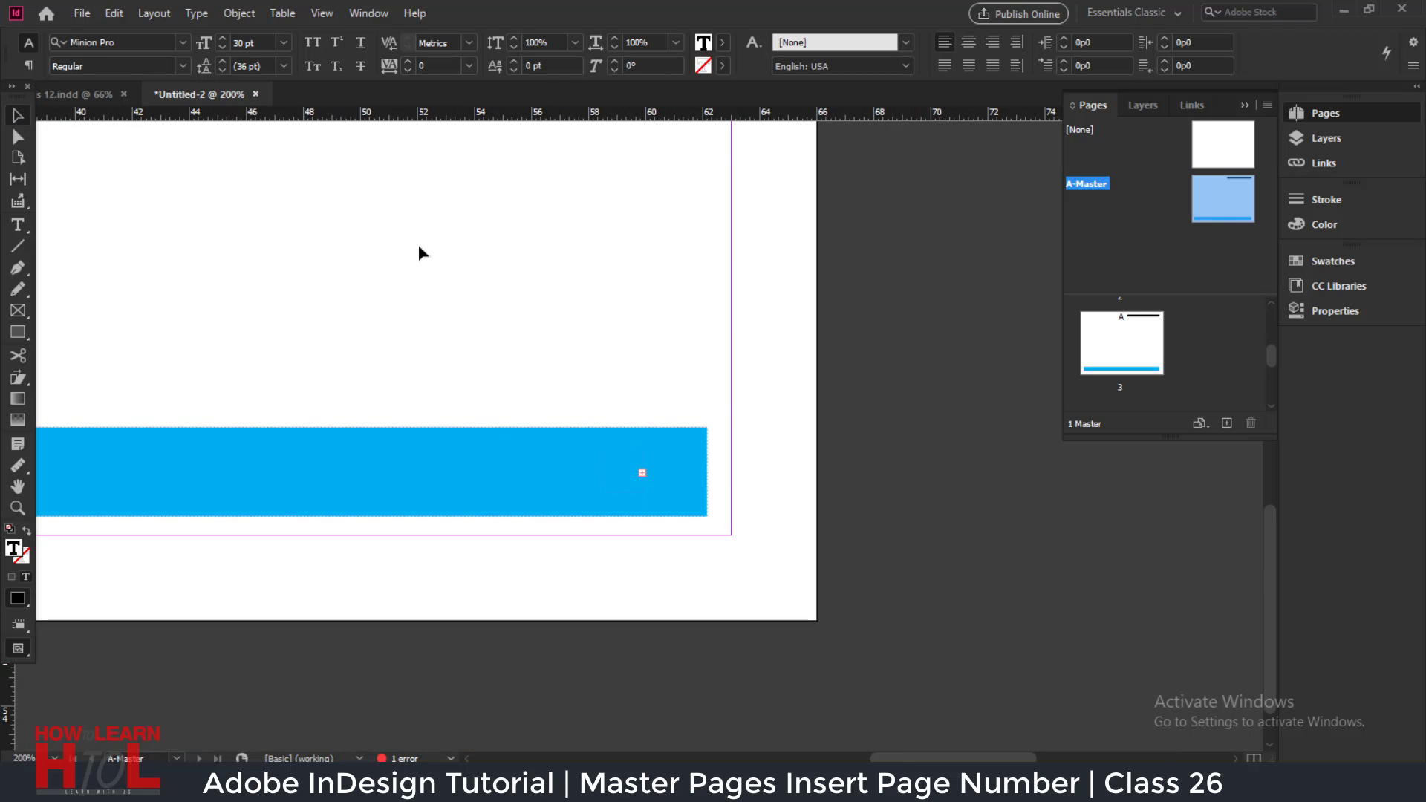
pyautogui.click(638, 477)
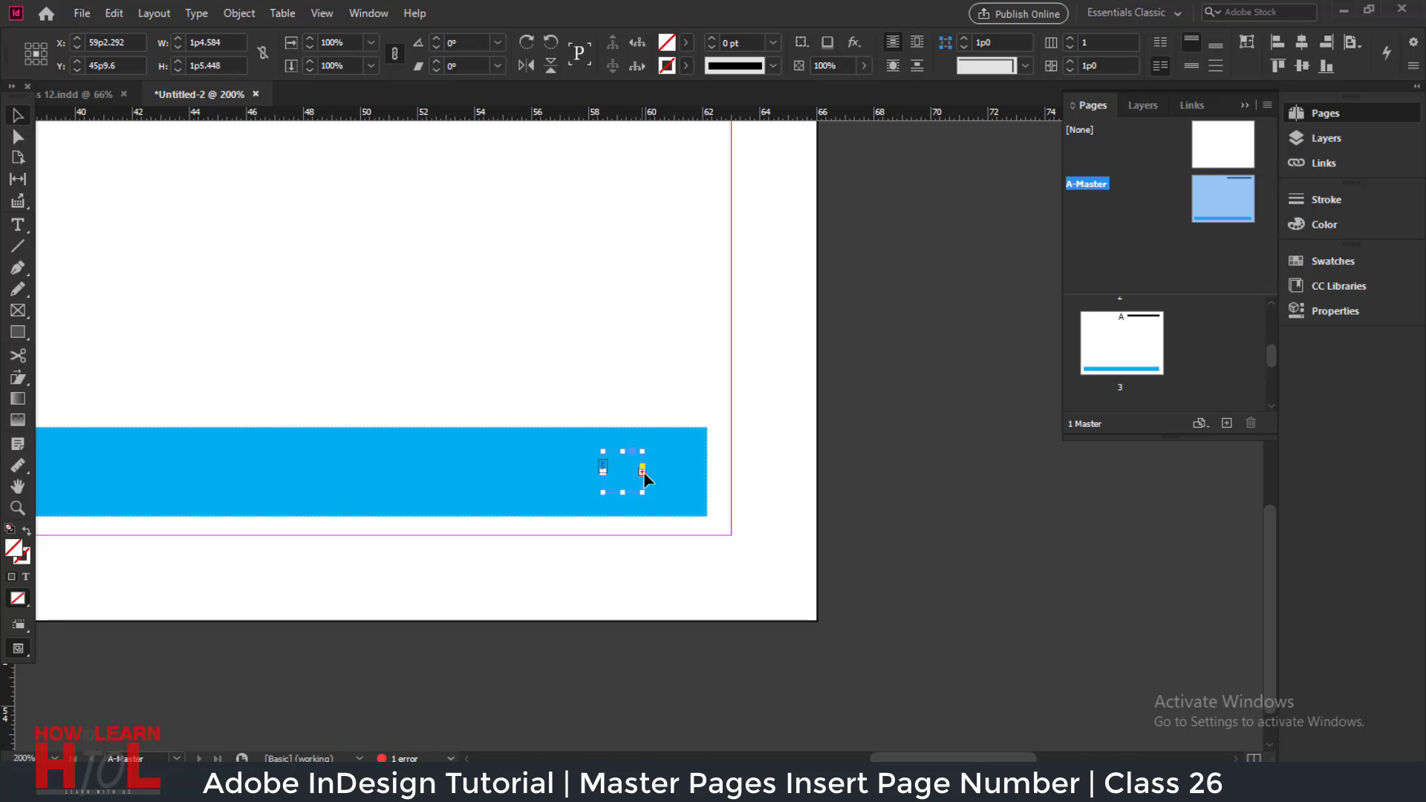
pyautogui.moveTo(643, 492)
pyautogui.mouseDown()
pyautogui.moveTo(676, 512)
pyautogui.moveTo(635, 482)
pyautogui.mouseUp()
pyautogui.click(593, 361)
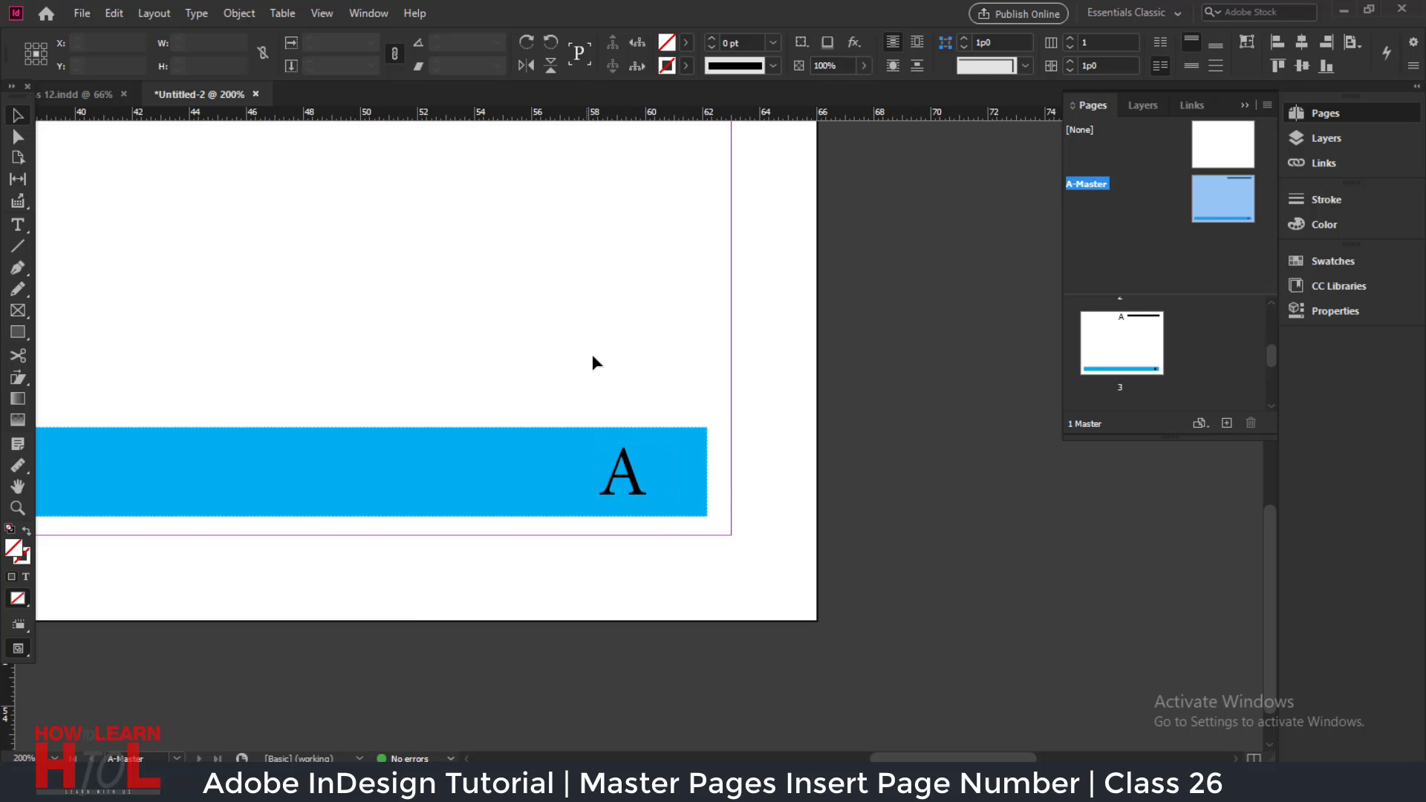
# Step: Replace the selected page number character in the cyan bar with the Current Page Number marker
pyautogui.press('t')
pyautogui.doubleClick(628, 472)
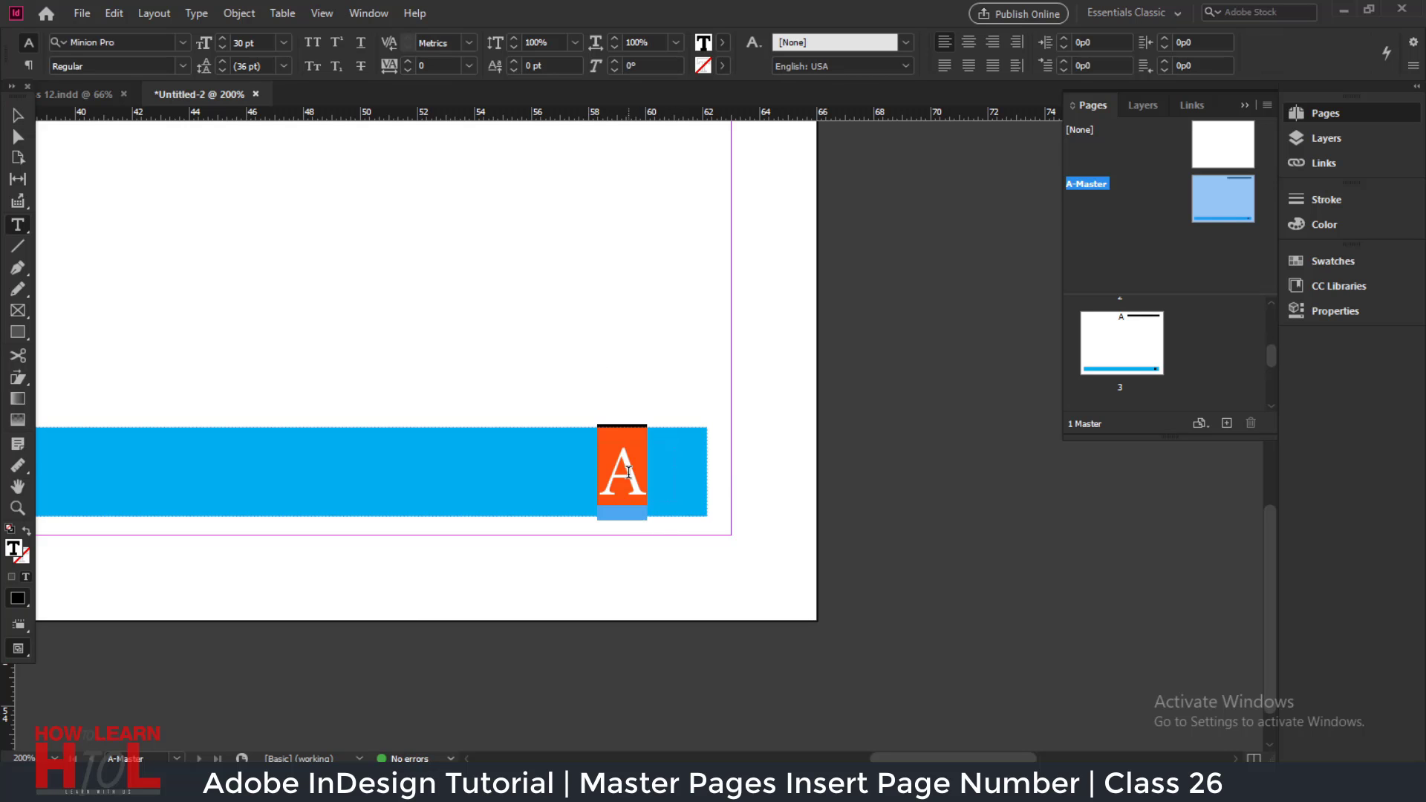
pyautogui.click(196, 14)
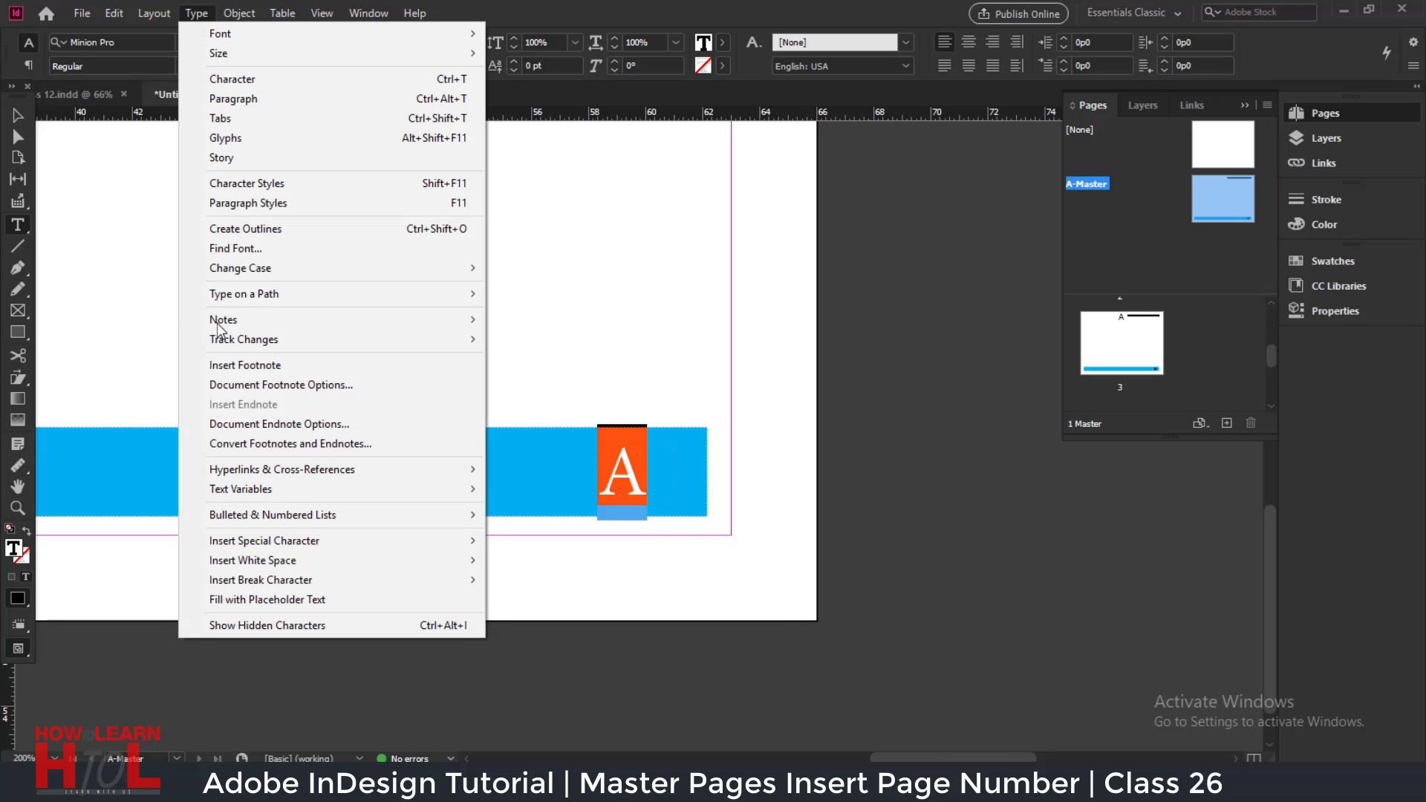
pyautogui.moveTo(287, 544)
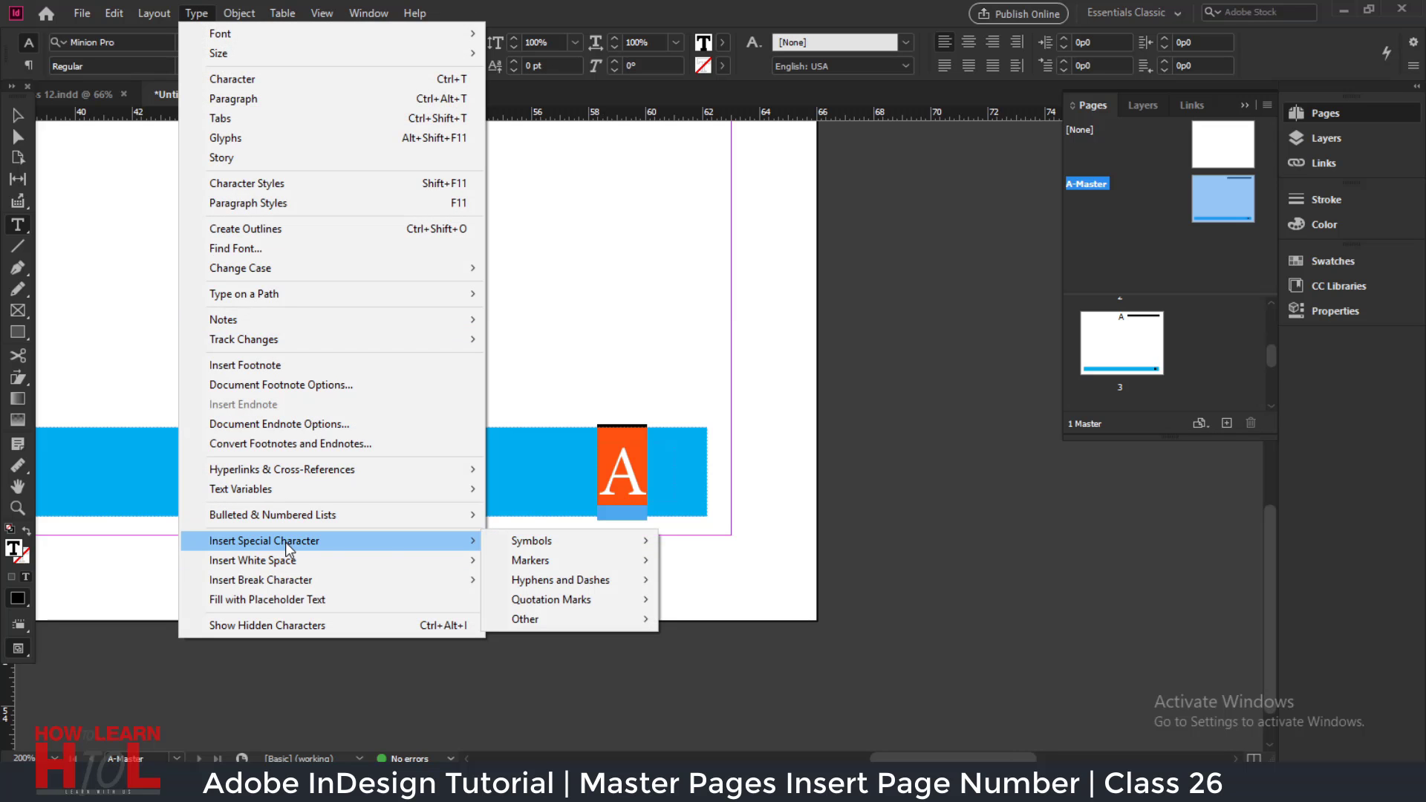
pyautogui.moveTo(556, 563)
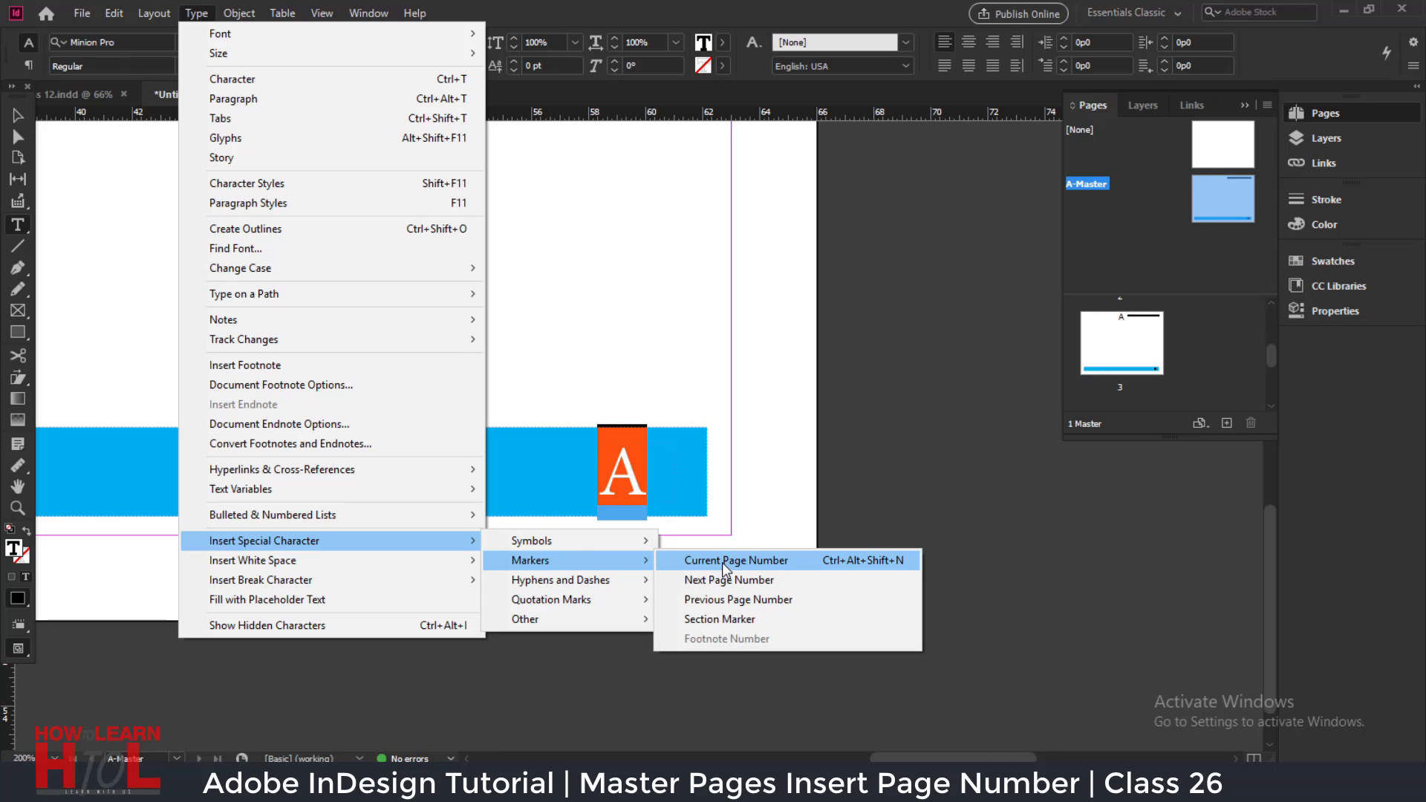
pyautogui.click(718, 571)
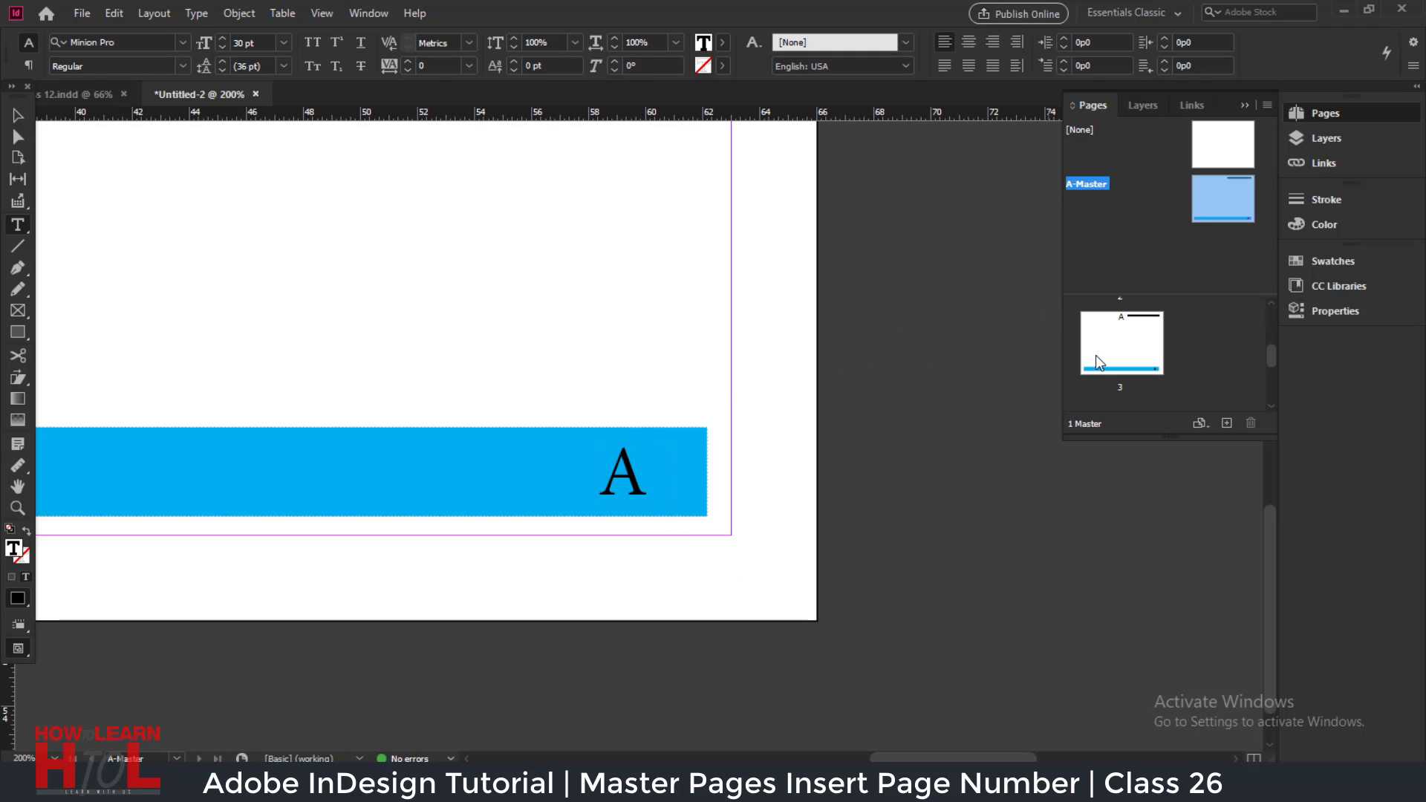
# Step: Examine the automatic page number in the footer bar on each of the five pages and on A-Master
pyautogui.doubleClick(1119, 343)
pyautogui.scroll(4, 1122, 343)
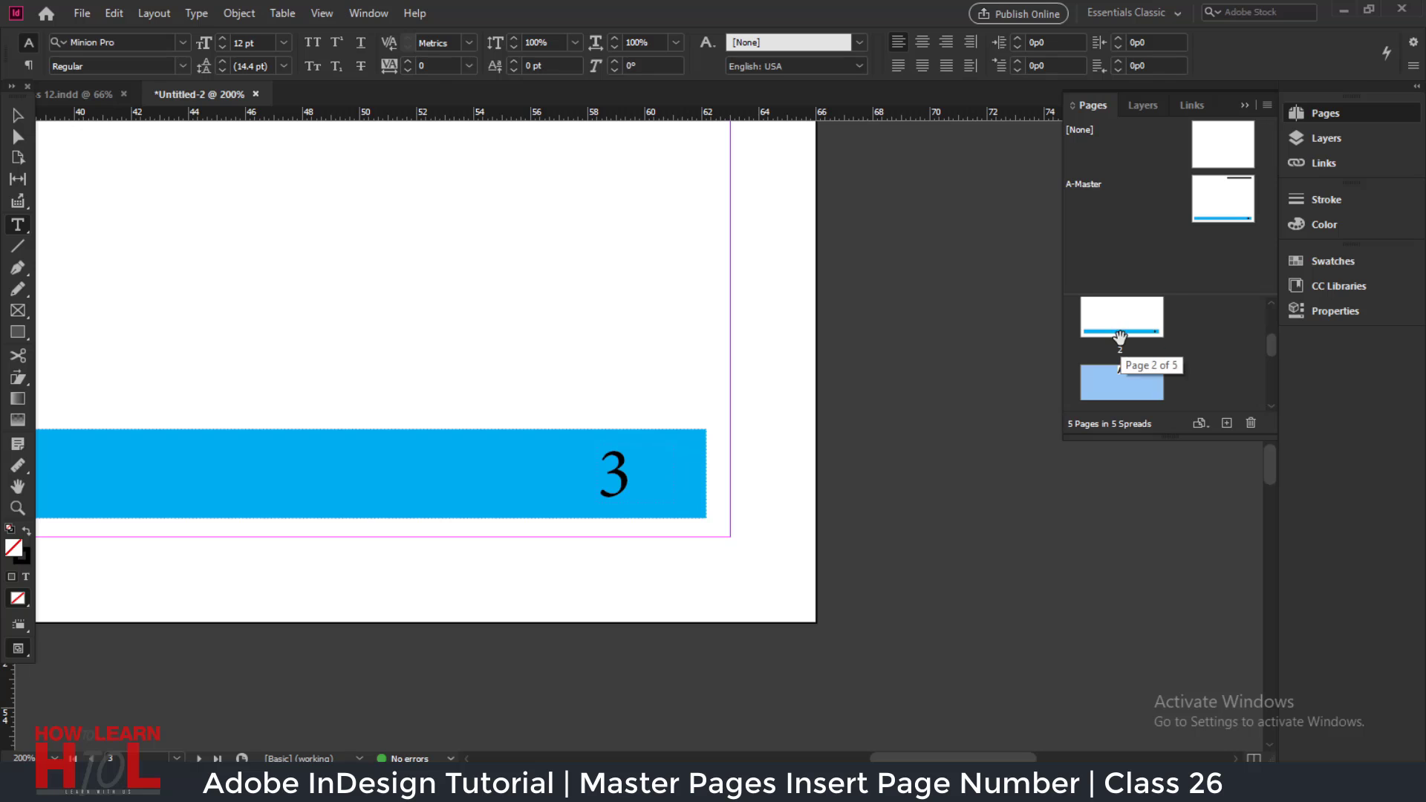
pyautogui.doubleClick(1120, 344)
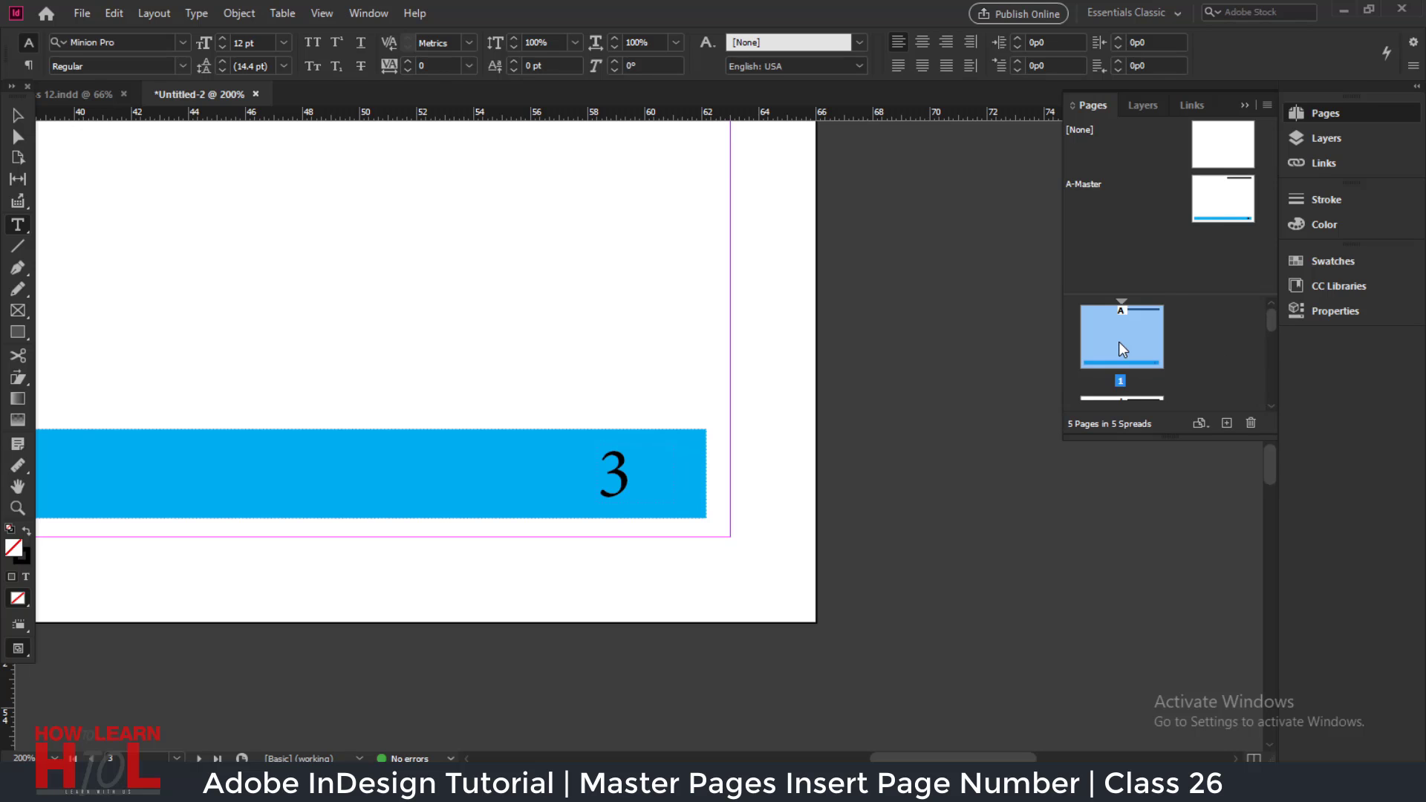
pyautogui.scroll(-1, 1124, 352)
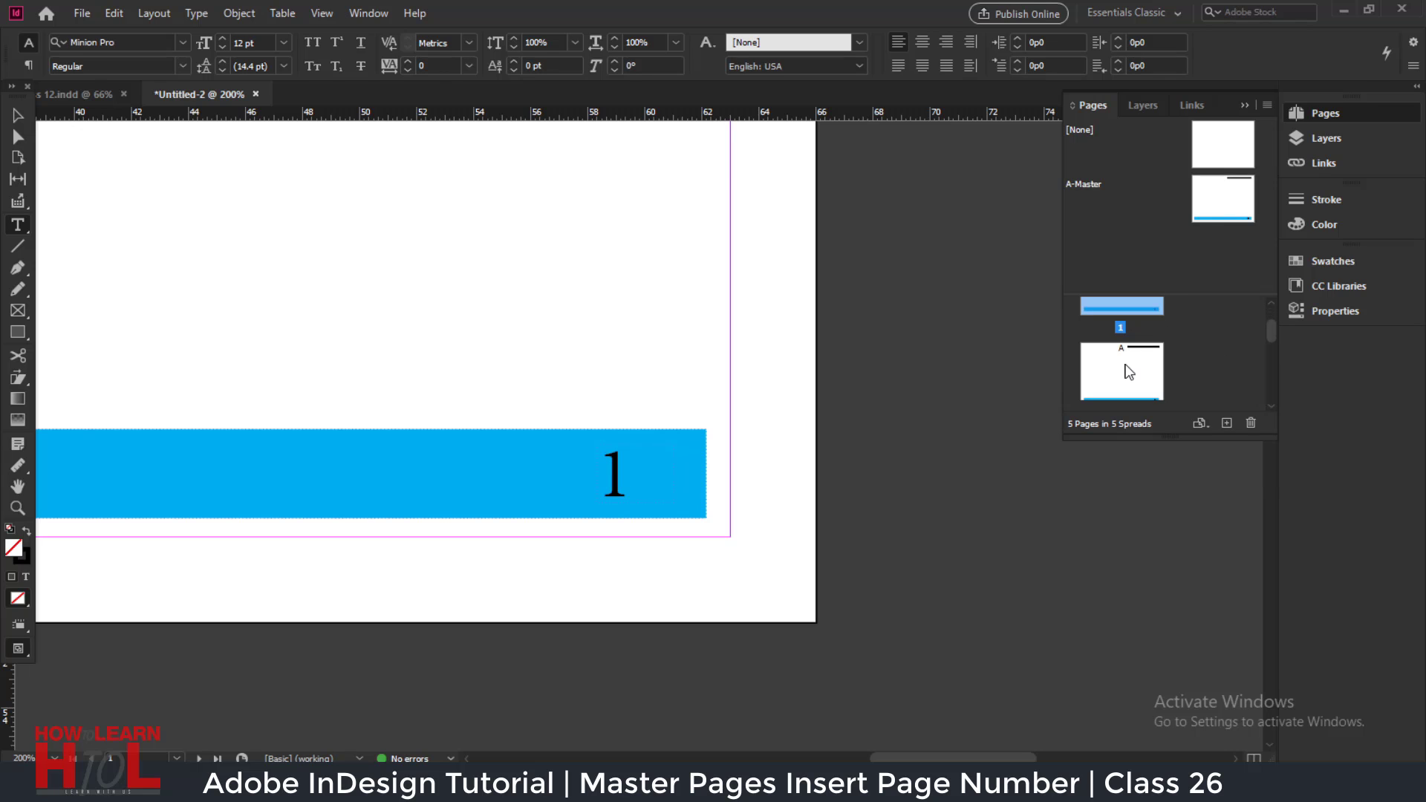
pyautogui.doubleClick(1123, 368)
pyautogui.scroll(-1, 1121, 364)
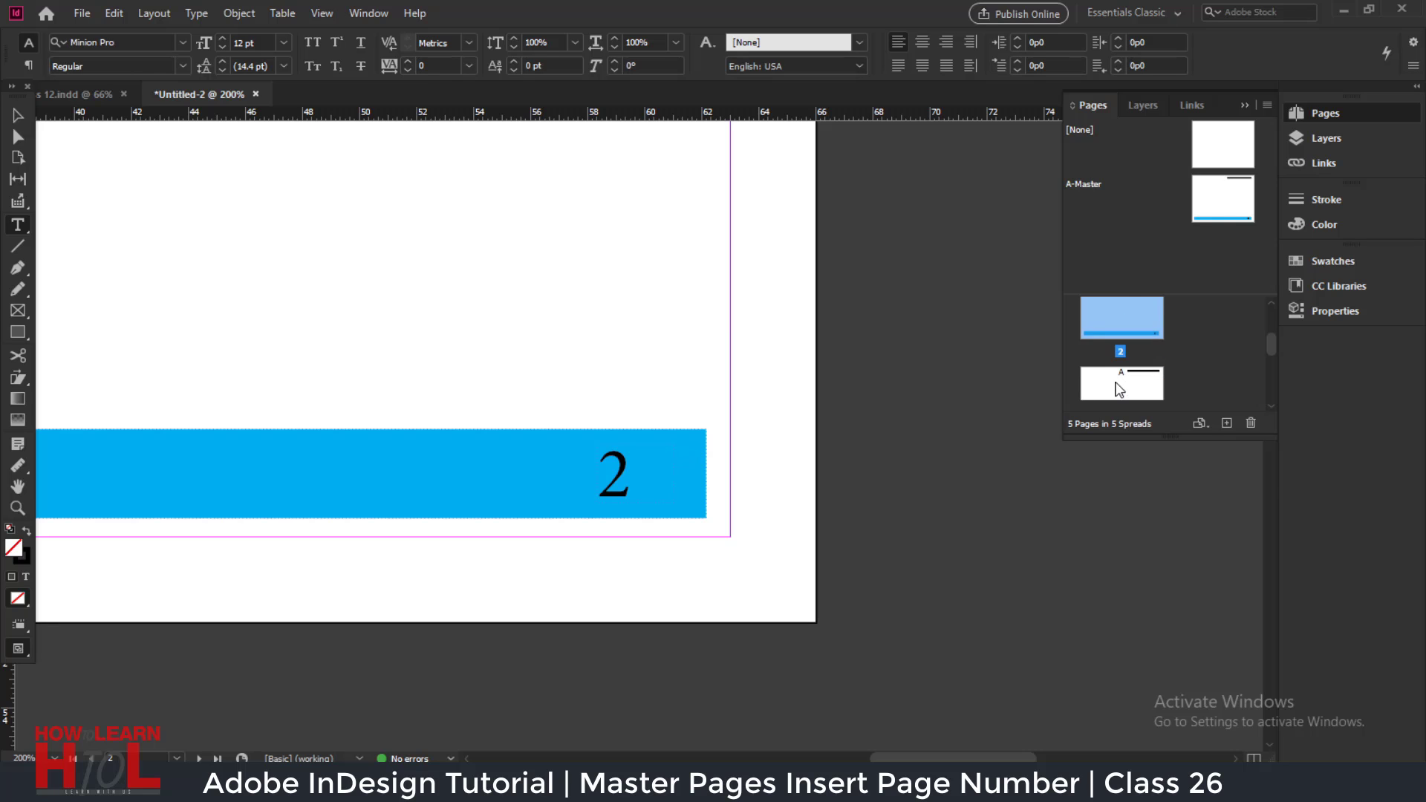
pyautogui.doubleClick(1118, 368)
pyautogui.scroll(-1, 1118, 364)
pyautogui.click(1120, 387)
pyautogui.doubleClick(1118, 386)
pyautogui.scroll(-1, 1118, 385)
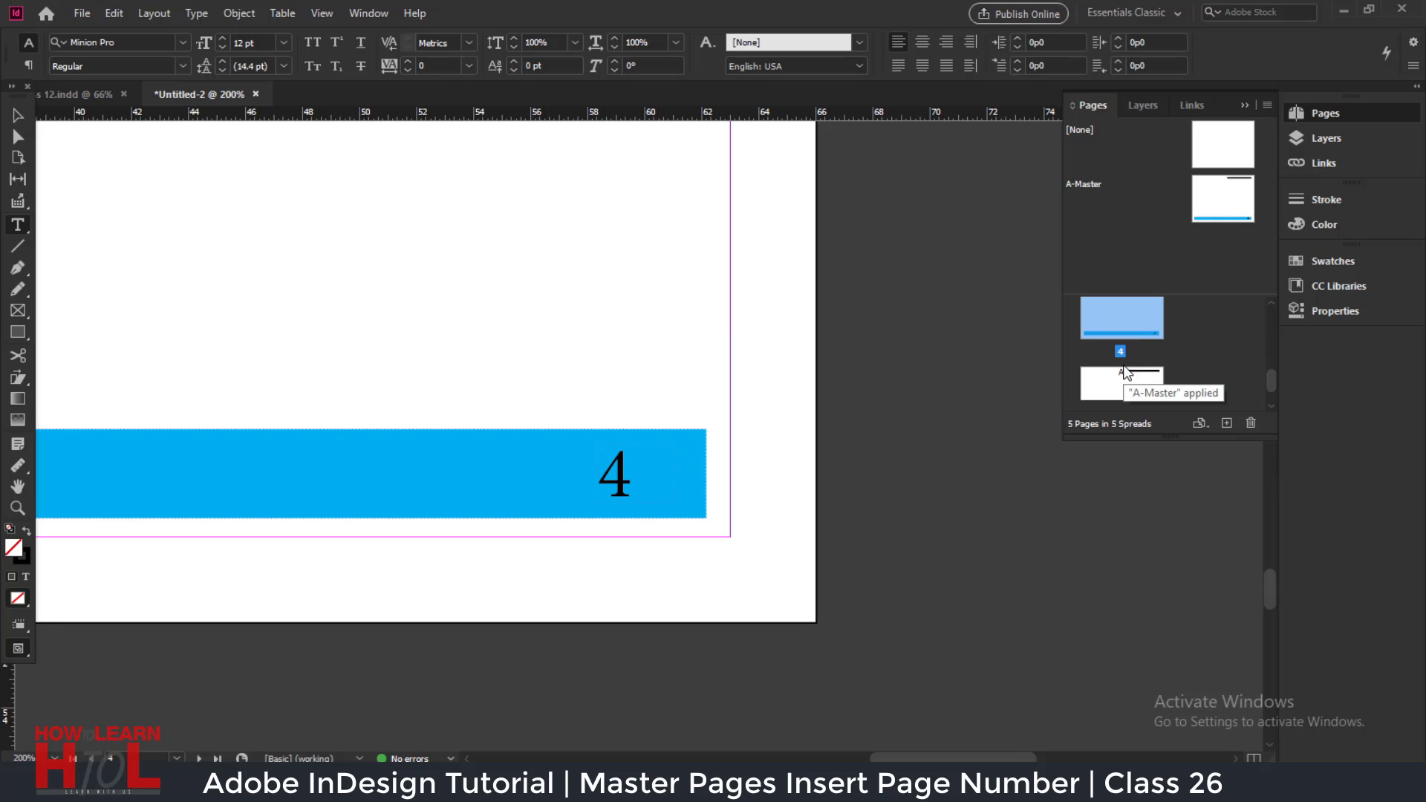
pyautogui.doubleClick(1117, 368)
pyautogui.scroll(-1, 1119, 364)
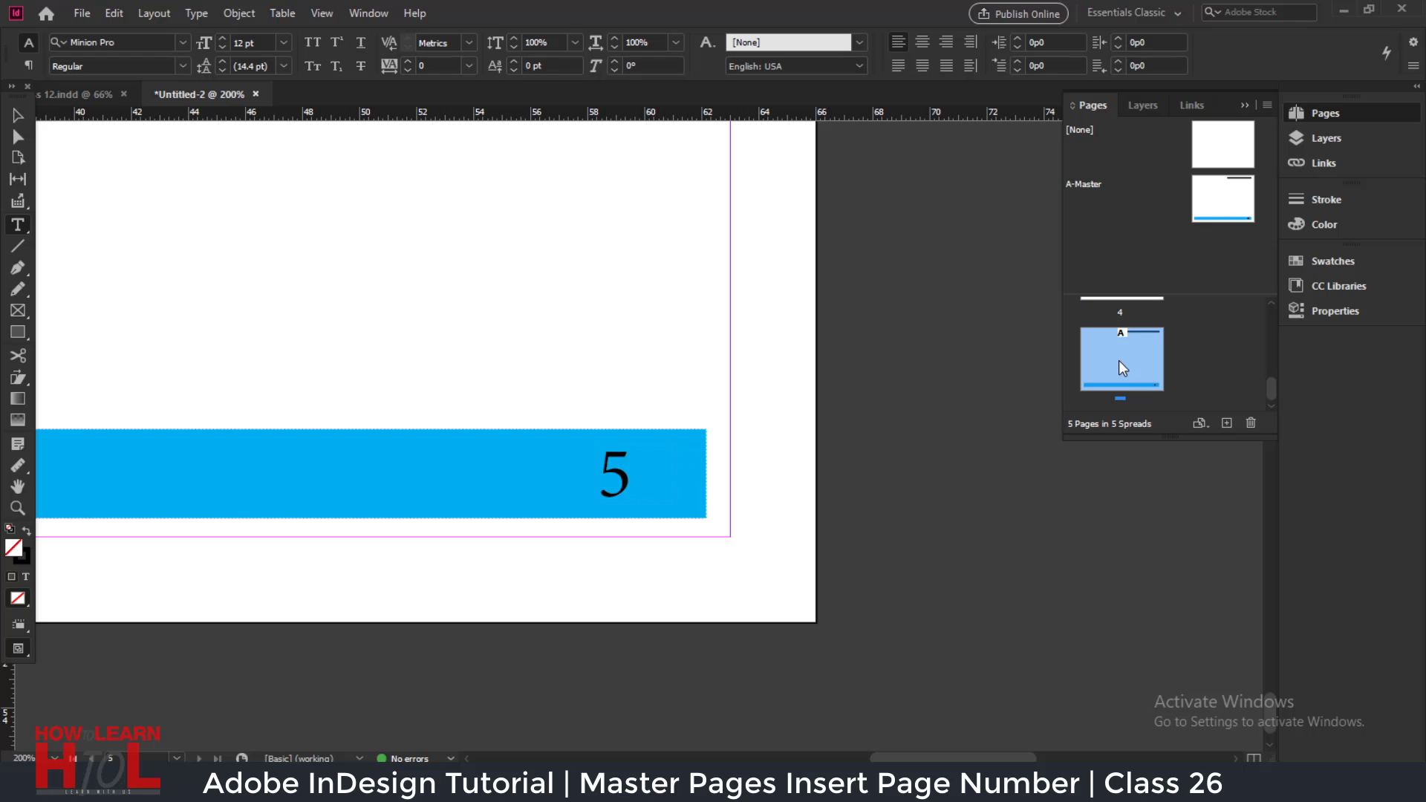
pyautogui.scroll(2, 1118, 373)
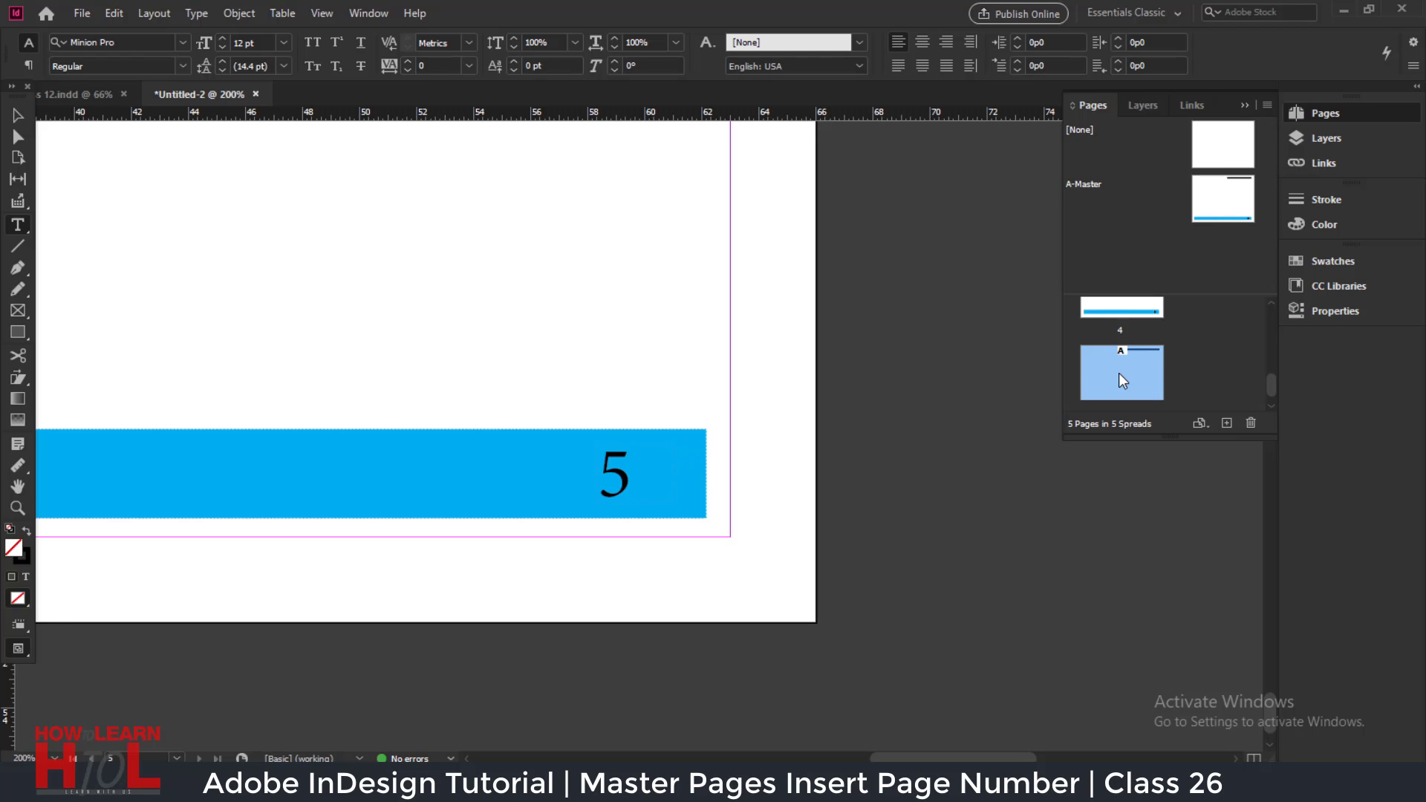
pyautogui.doubleClick(1234, 202)
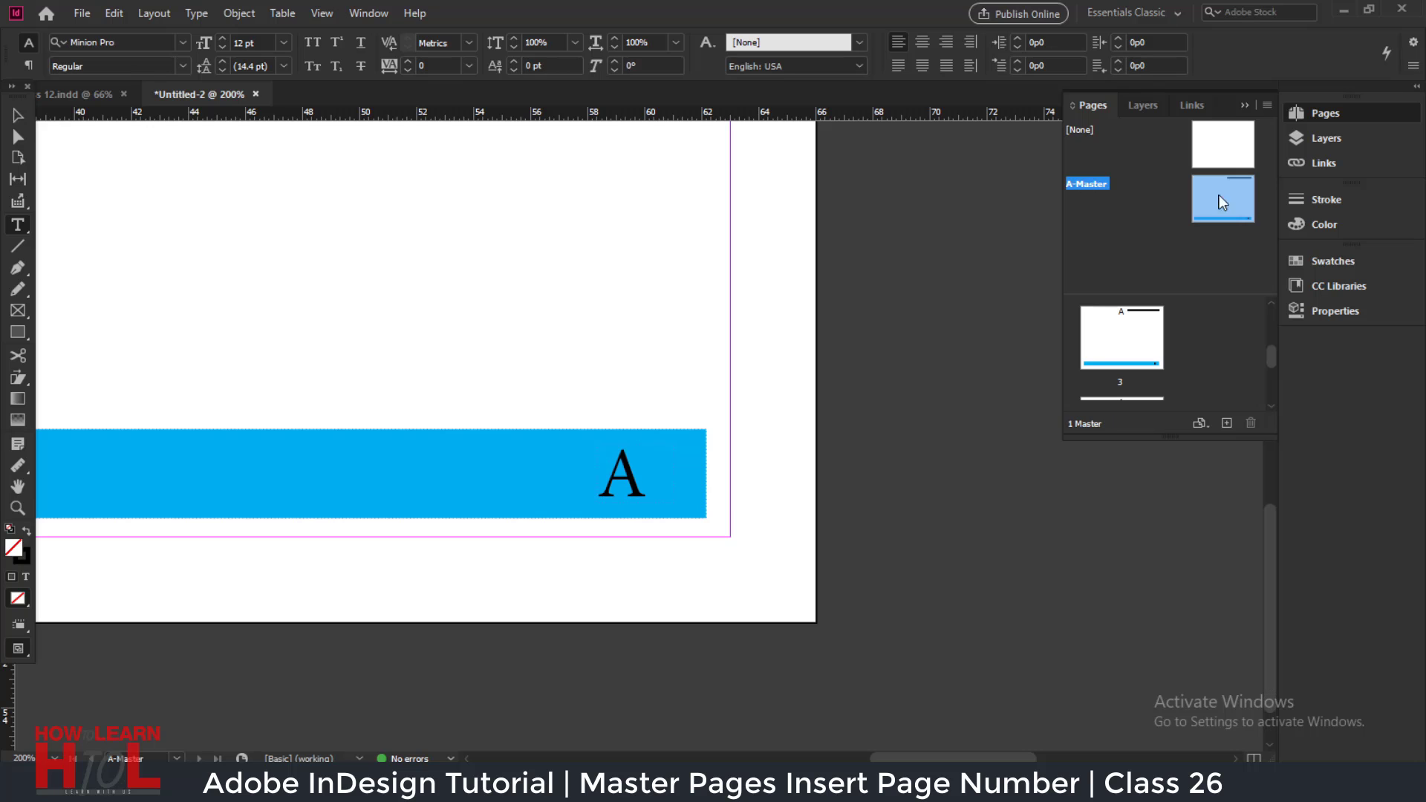
# Step: Start a new section on page 3 with page numbering starting at 2
pyautogui.doubleClick(1120, 350)
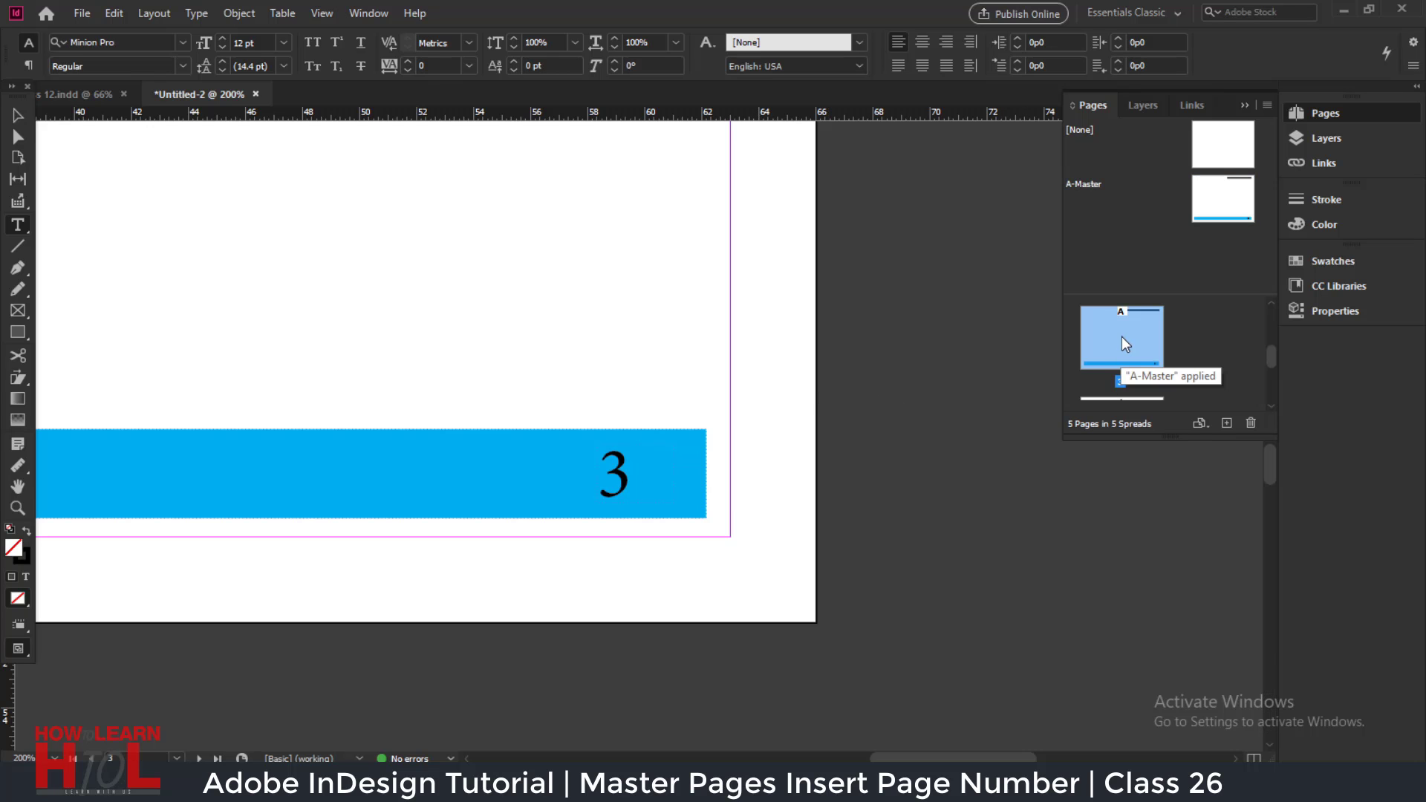
pyautogui.rightClick(1122, 336)
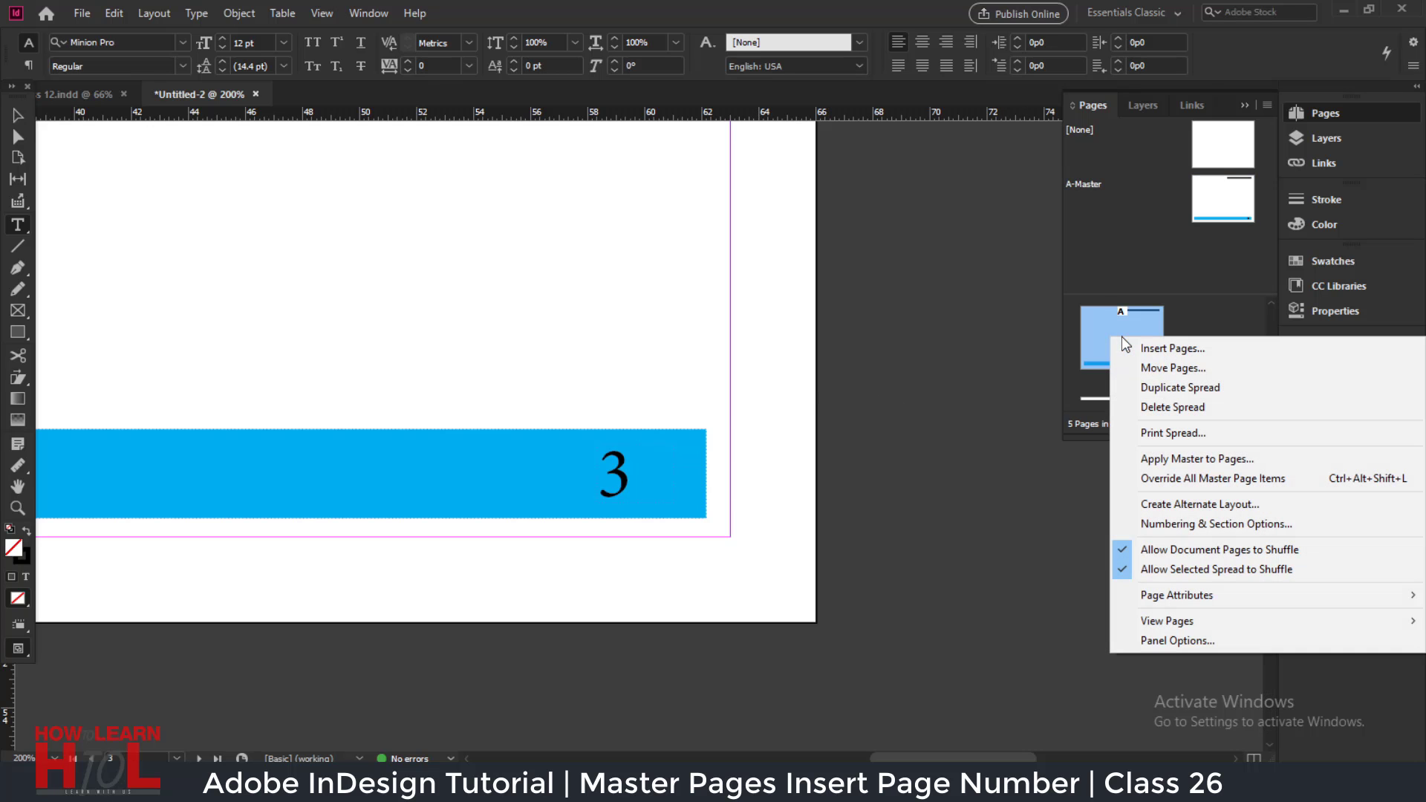
pyautogui.click(1233, 524)
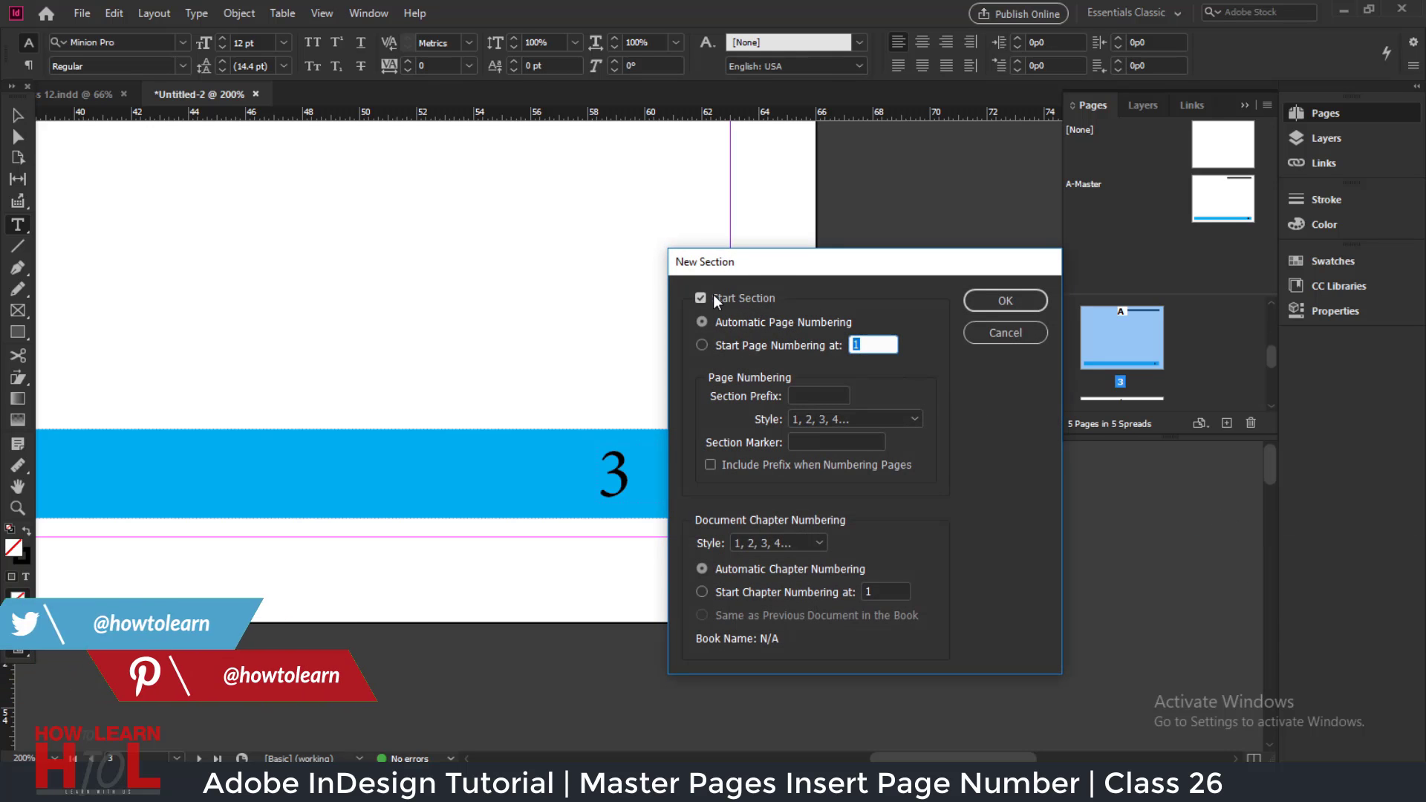
pyautogui.moveTo(826, 265); pyautogui.dragTo(870, 292)
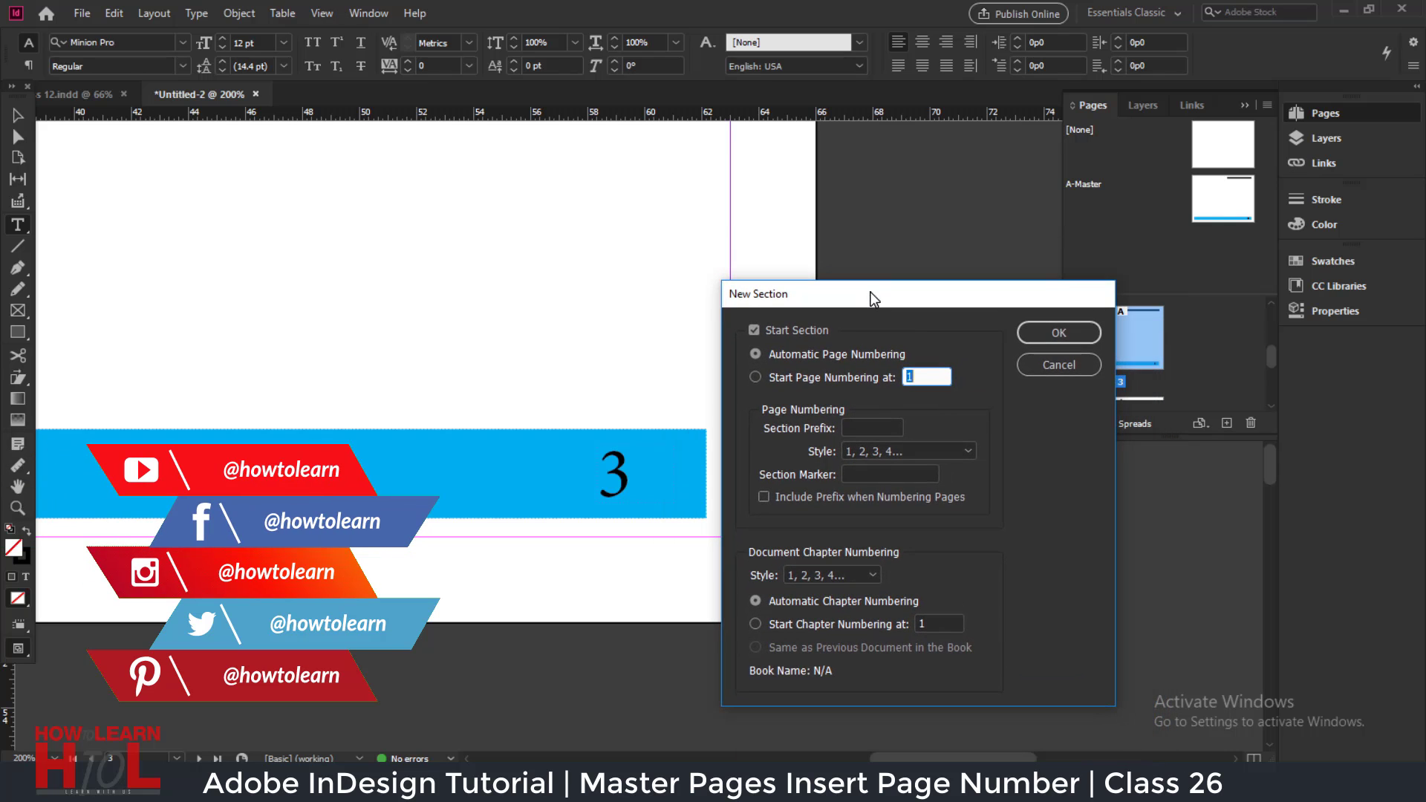
pyautogui.click(820, 374)
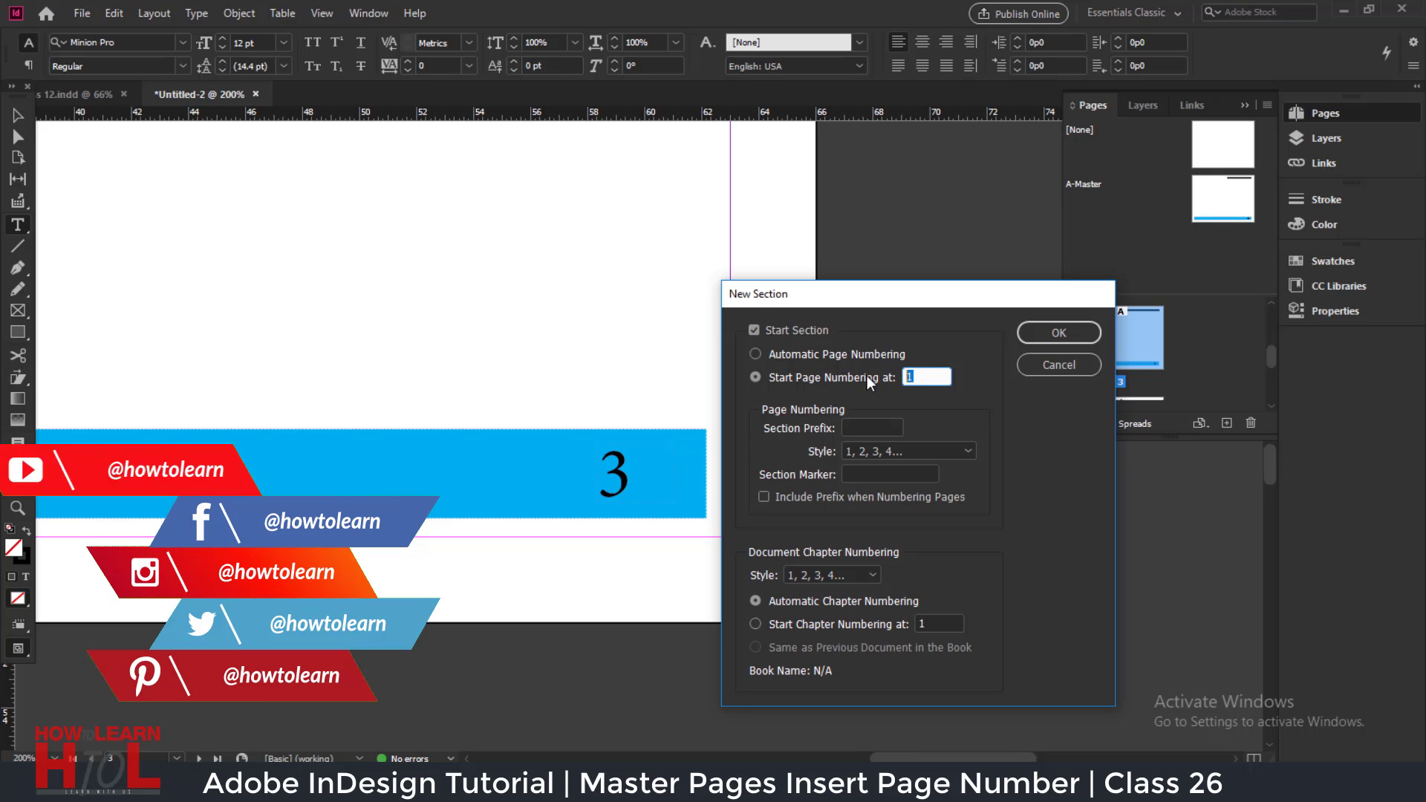
pyautogui.write('2')
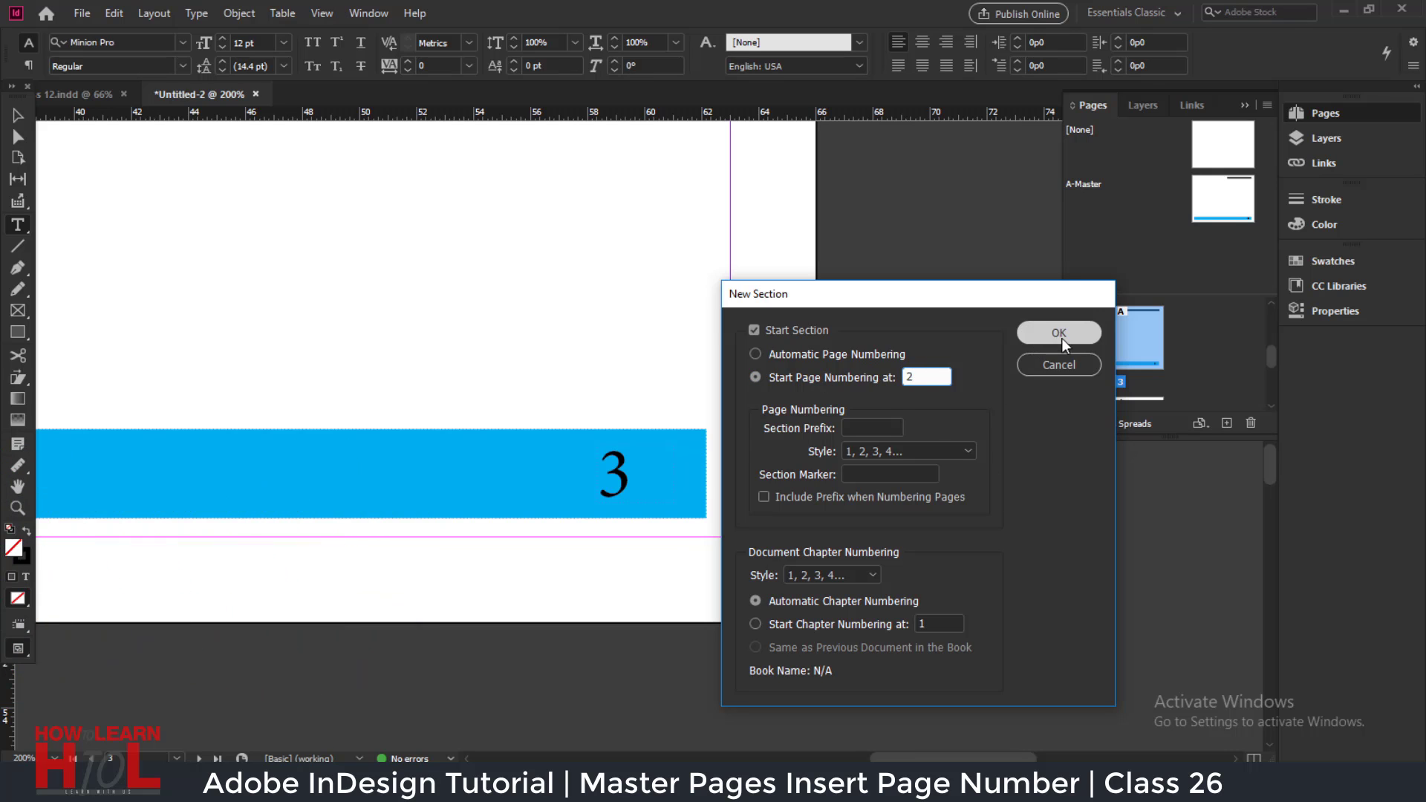
pyautogui.click(1061, 334)
pyautogui.click(770, 458)
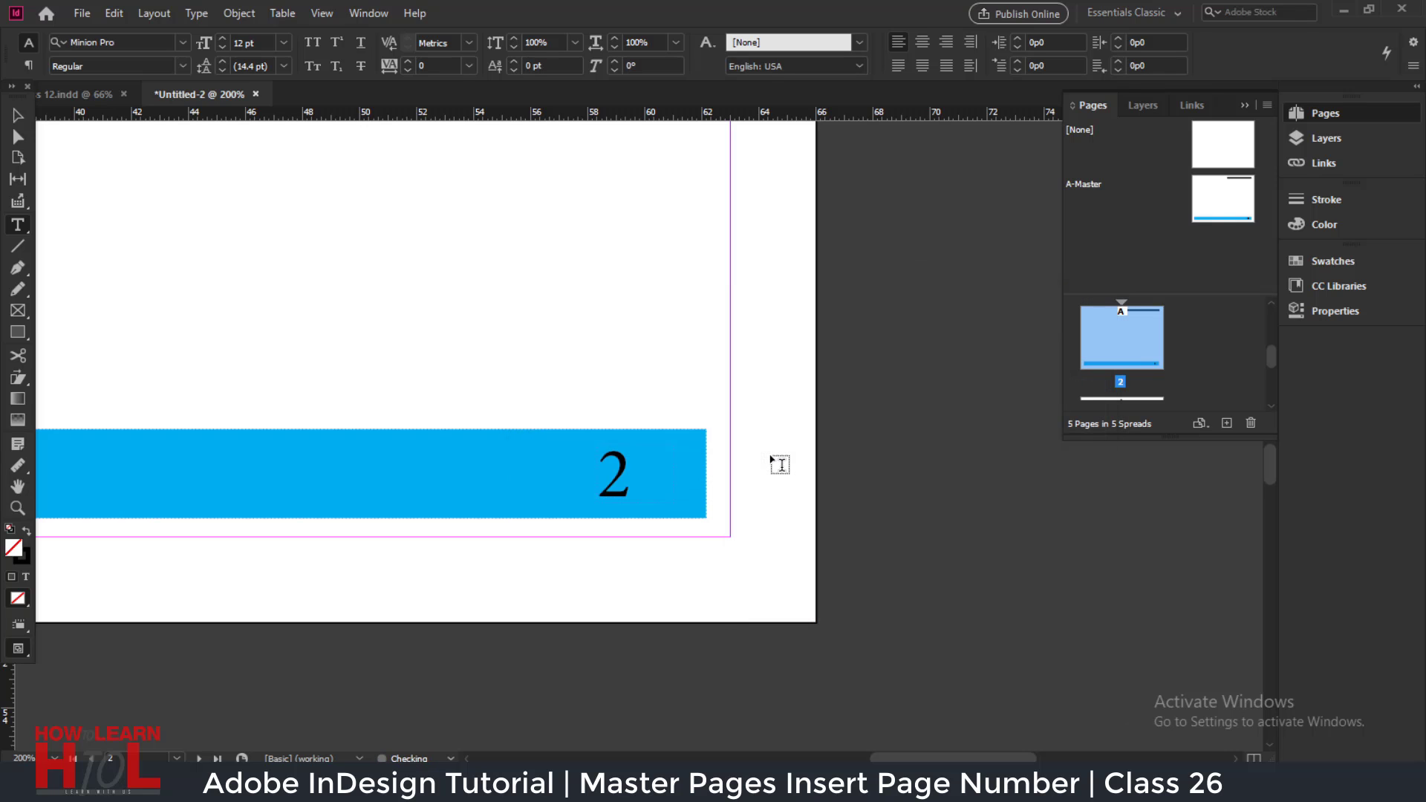
# Step: Check the footer page numbers on the pages before, at and after the new section's start
pyautogui.scroll(2, 1112, 355)
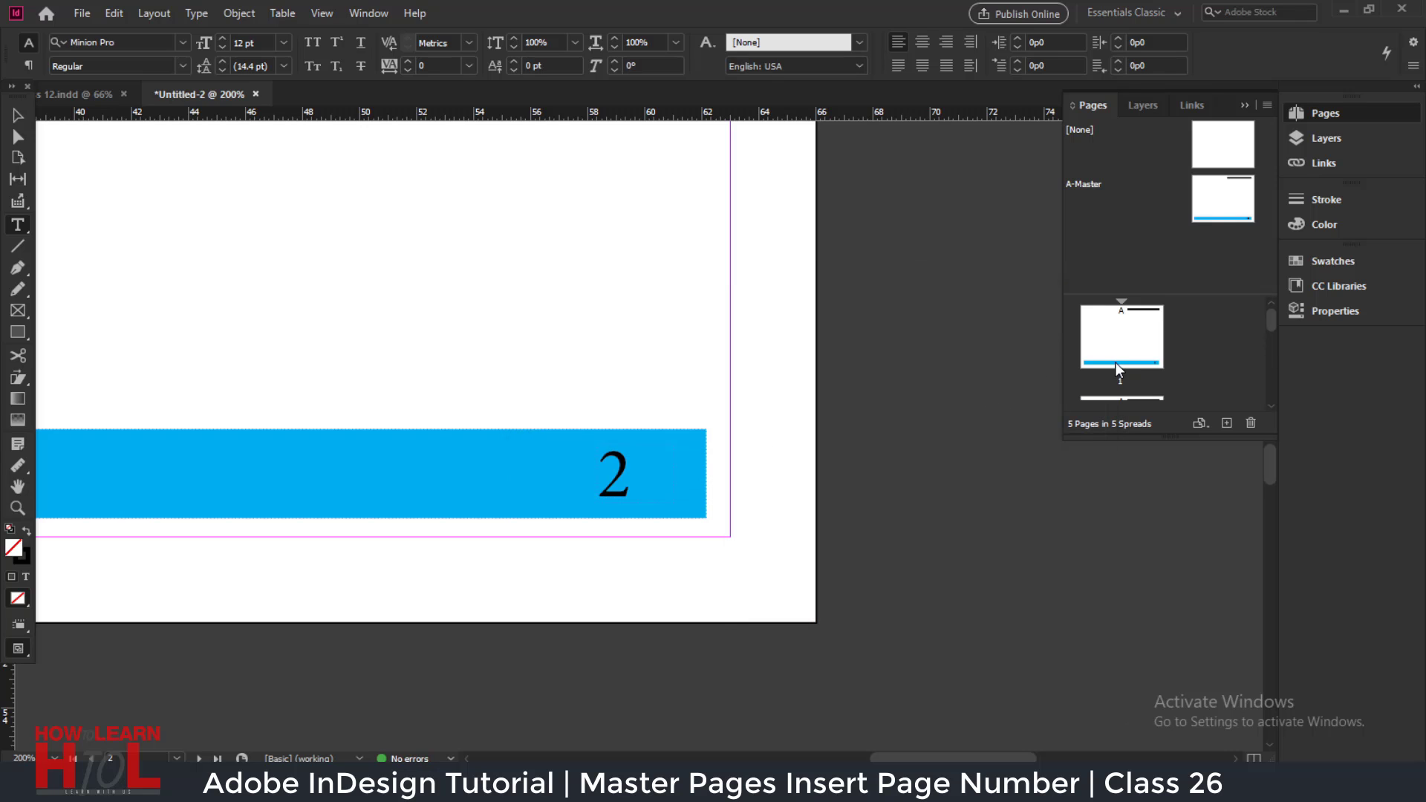
pyautogui.doubleClick(1130, 327)
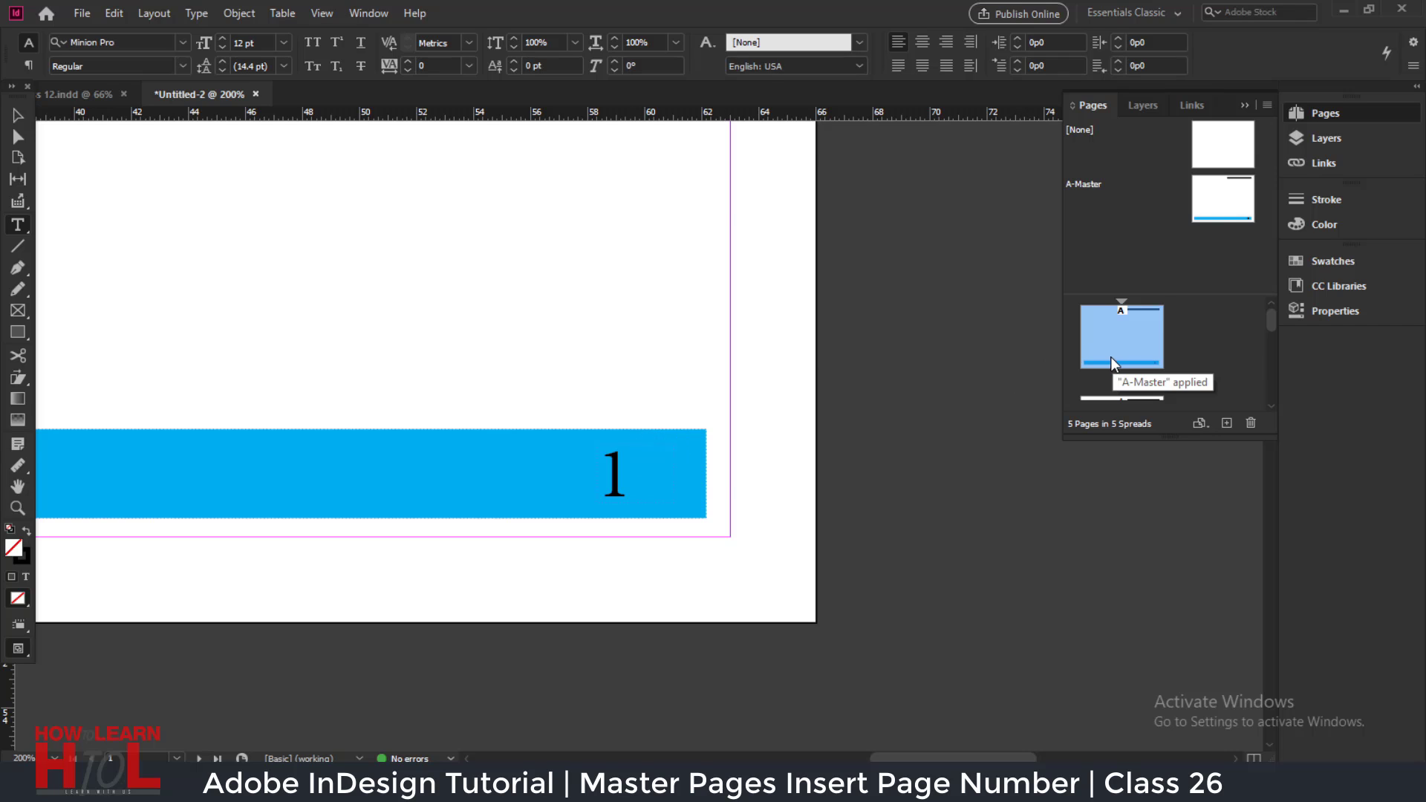
pyautogui.scroll(-2, 1111, 356)
pyautogui.doubleClick(1129, 333)
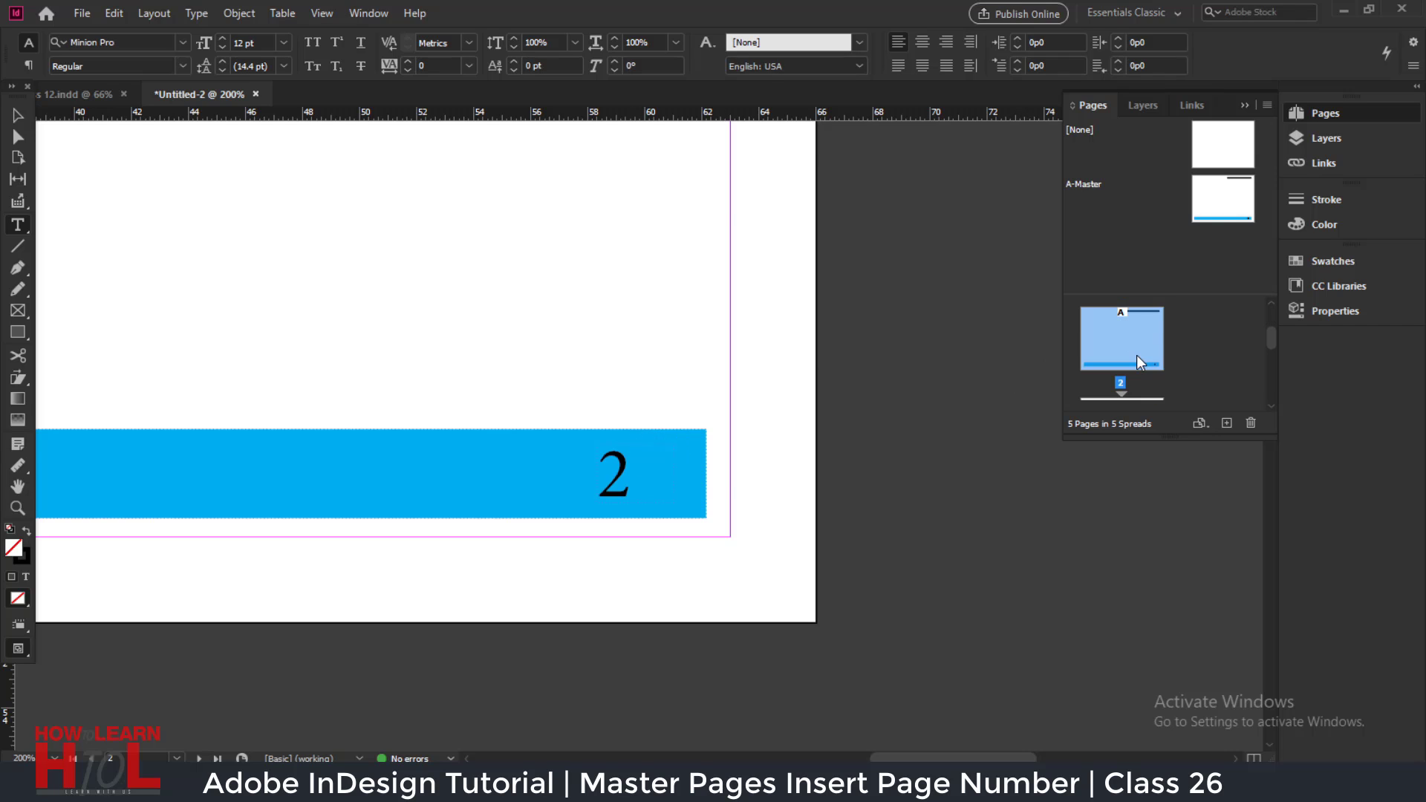
pyautogui.scroll(-2, 1137, 356)
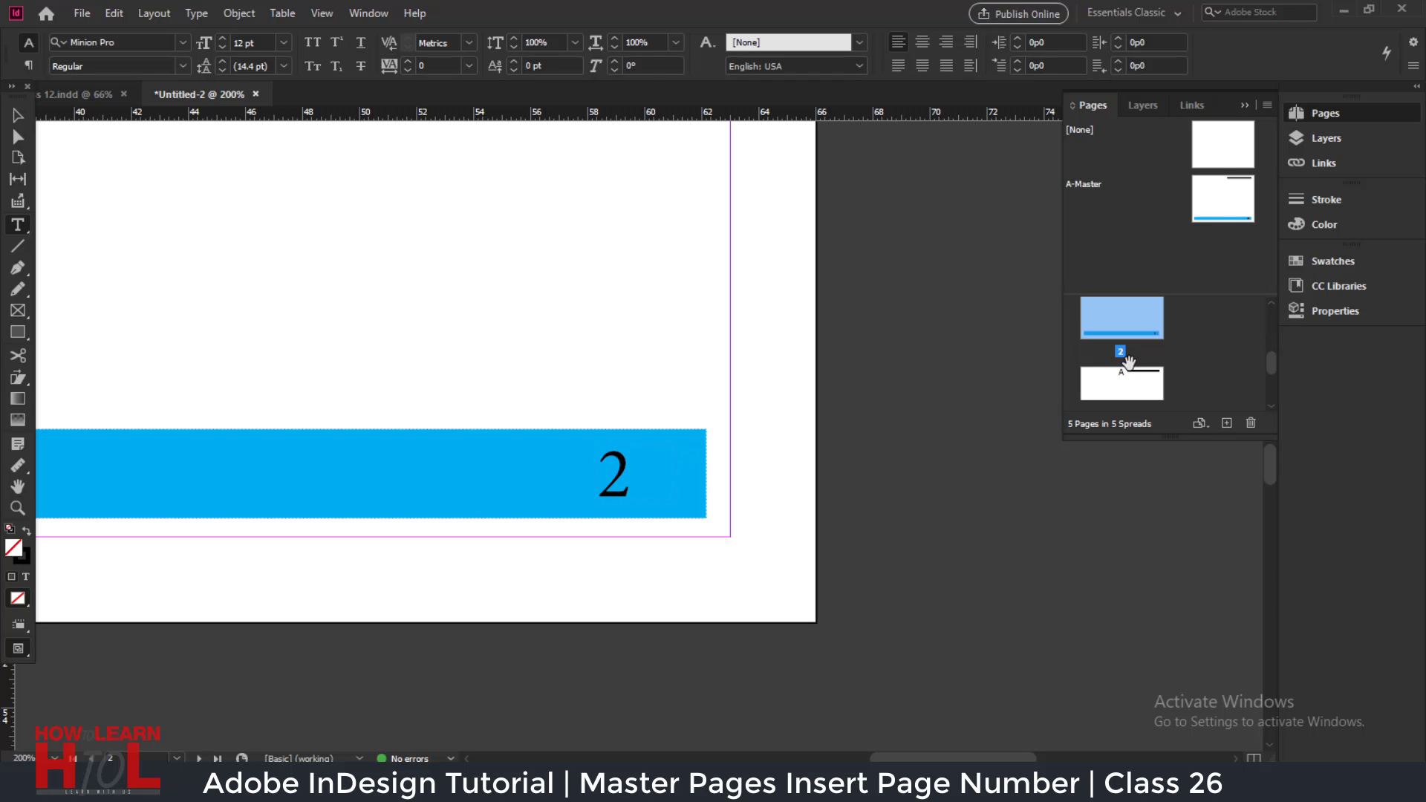
pyautogui.doubleClick(1125, 371)
pyautogui.scroll(-2, 1123, 357)
pyautogui.doubleClick(1121, 375)
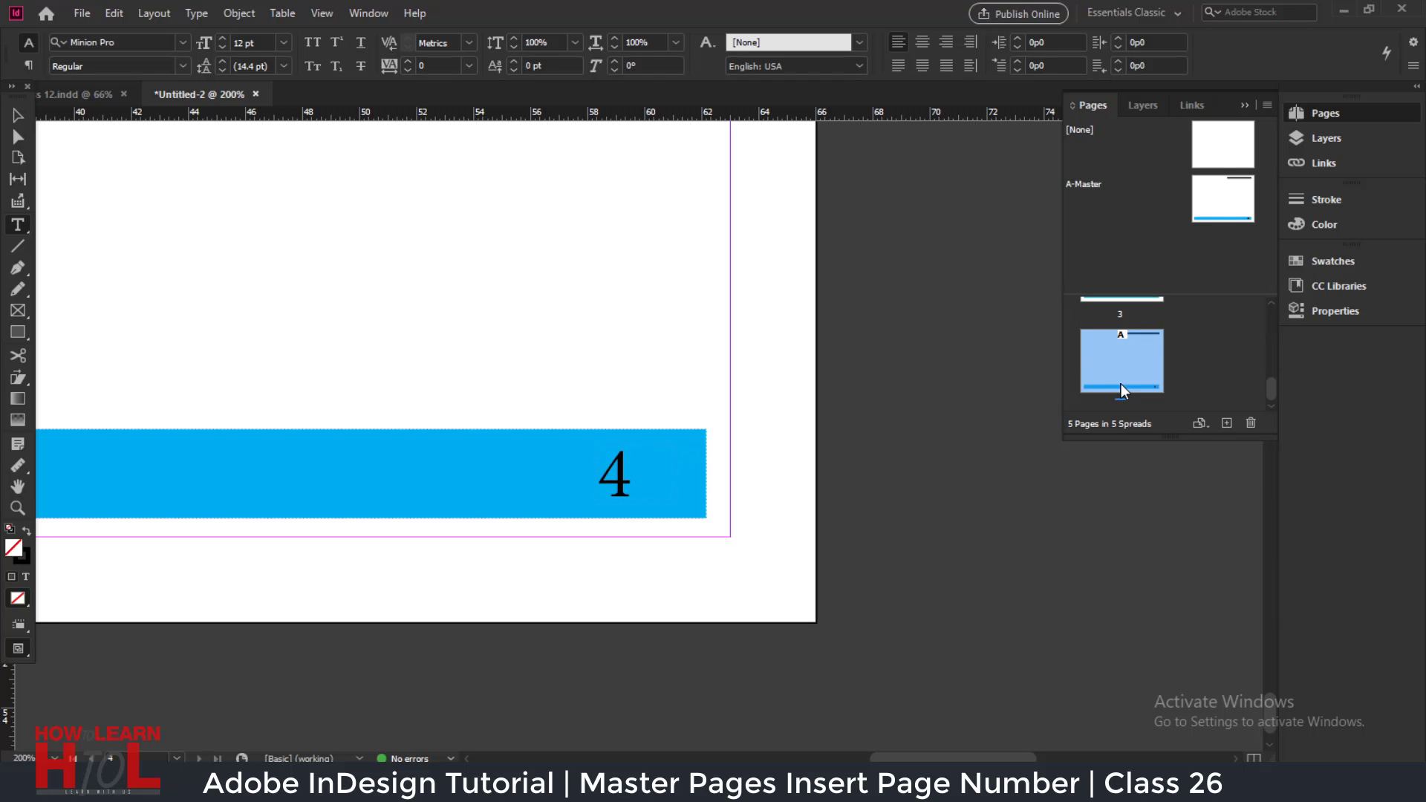
pyautogui.scroll(4, 1118, 371)
pyautogui.doubleClick(1111, 342)
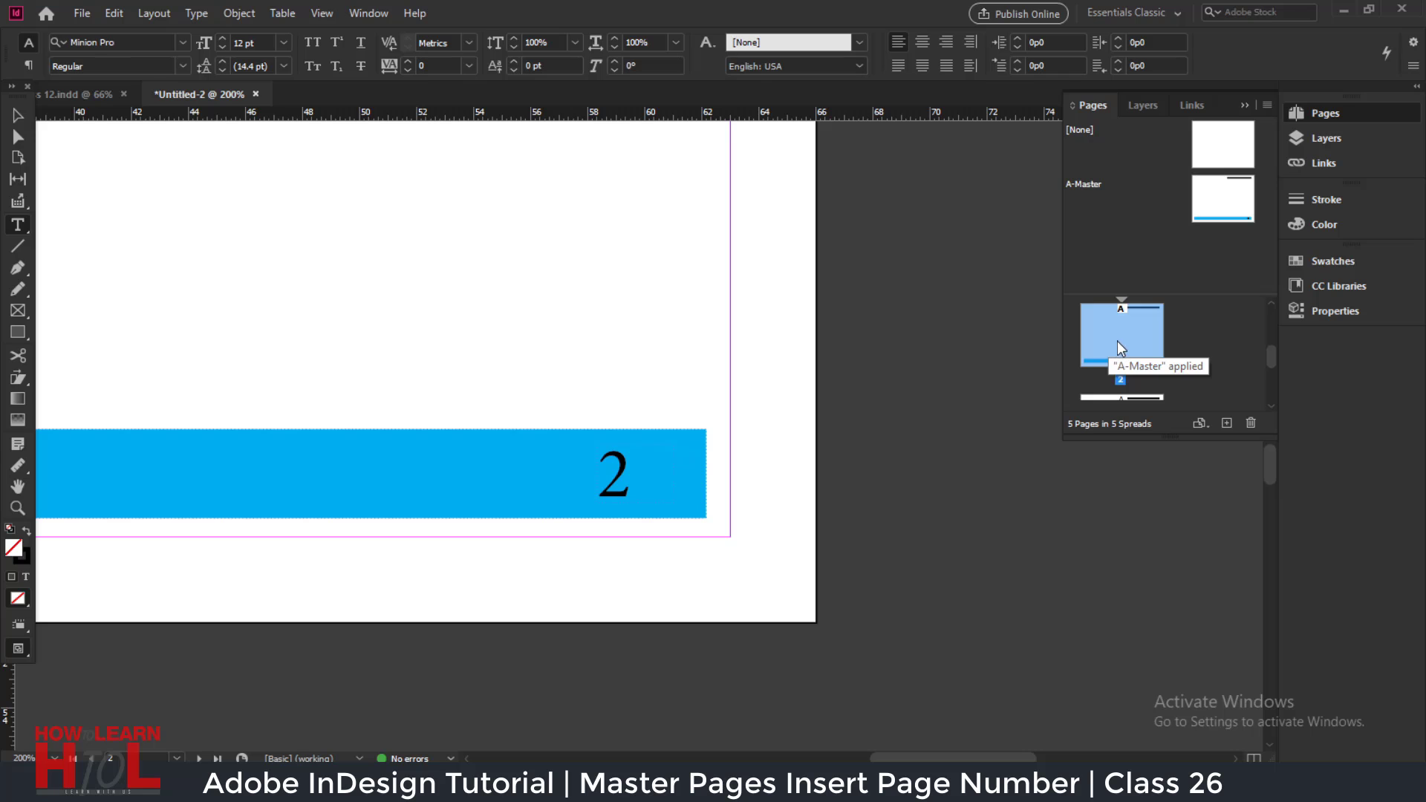
pyautogui.scroll(-1, 1117, 340)
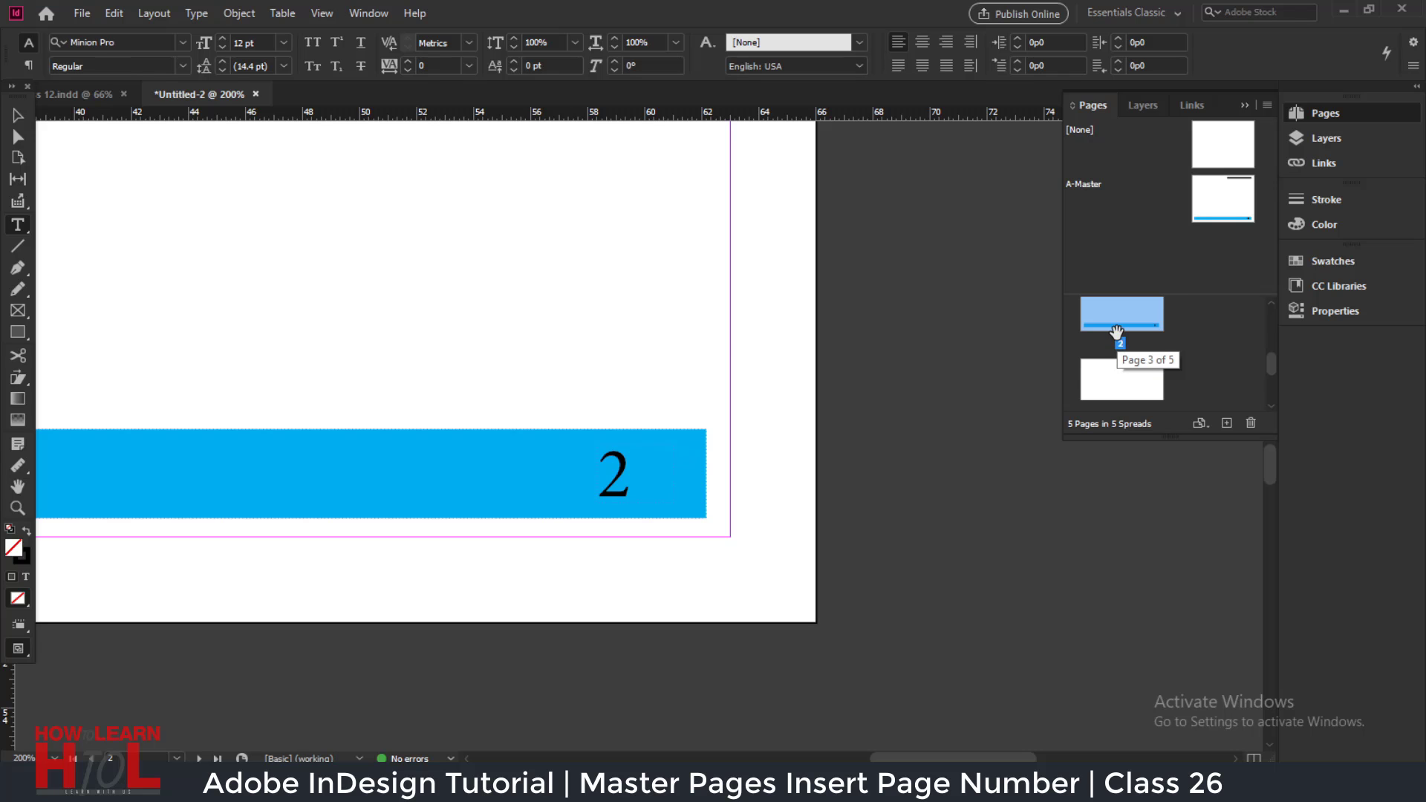
# Step: Examine the footer page numbers across the document's pages, comparing the new section with the pages before it
pyautogui.scroll(1, 1117, 333)
pyautogui.doubleClick(1121, 333)
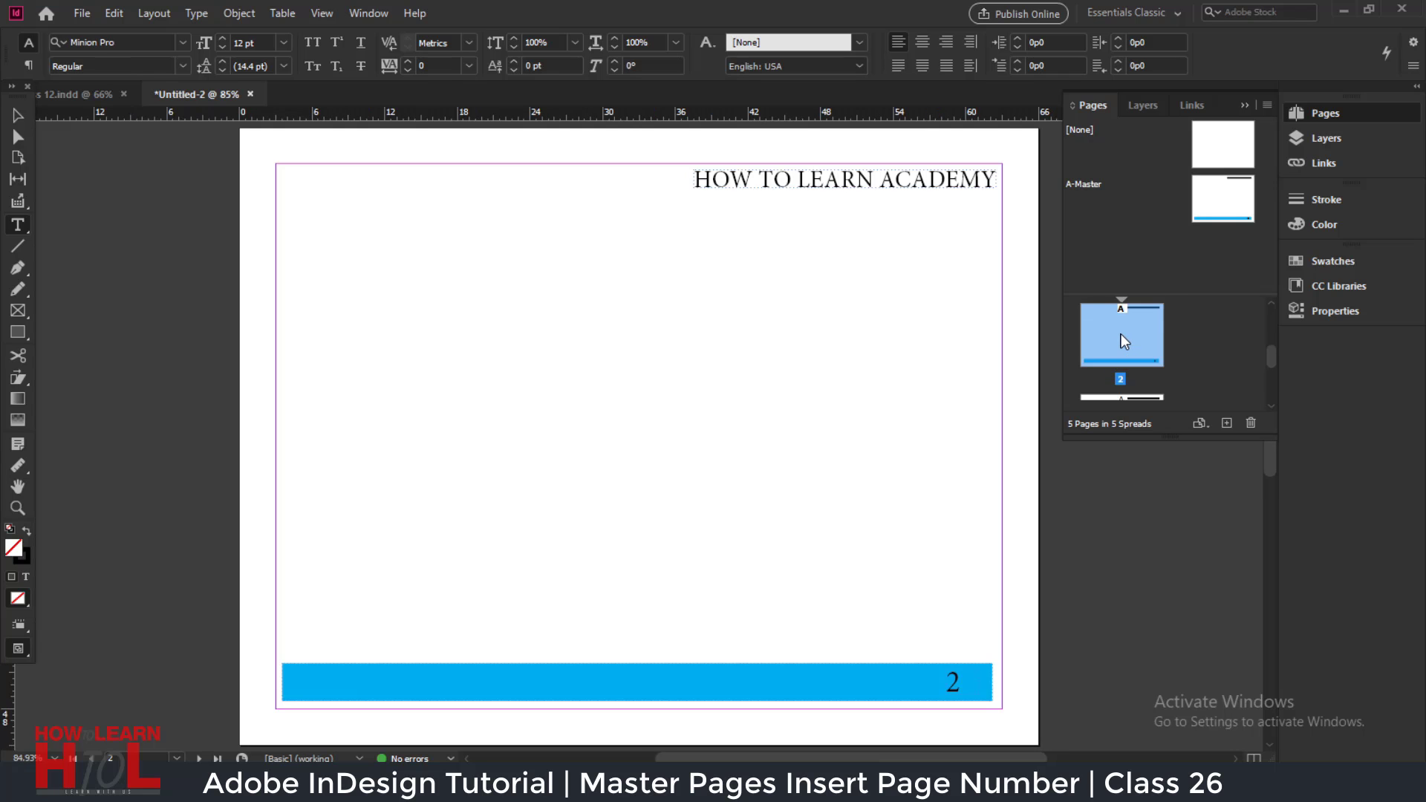
pyautogui.scroll(-2, 1120, 332)
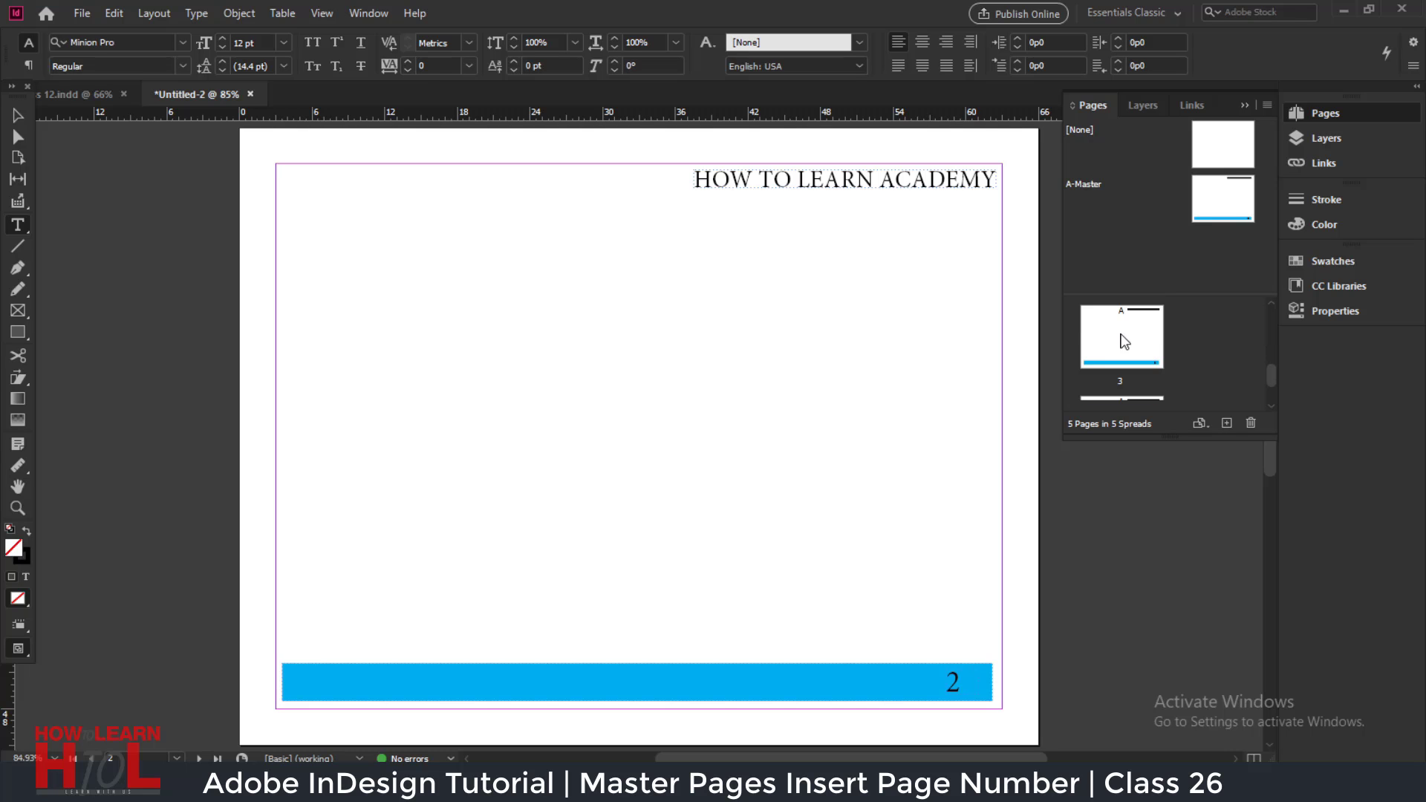
pyautogui.doubleClick(1124, 346)
pyautogui.scroll(-2, 1122, 342)
pyautogui.doubleClick(1119, 361)
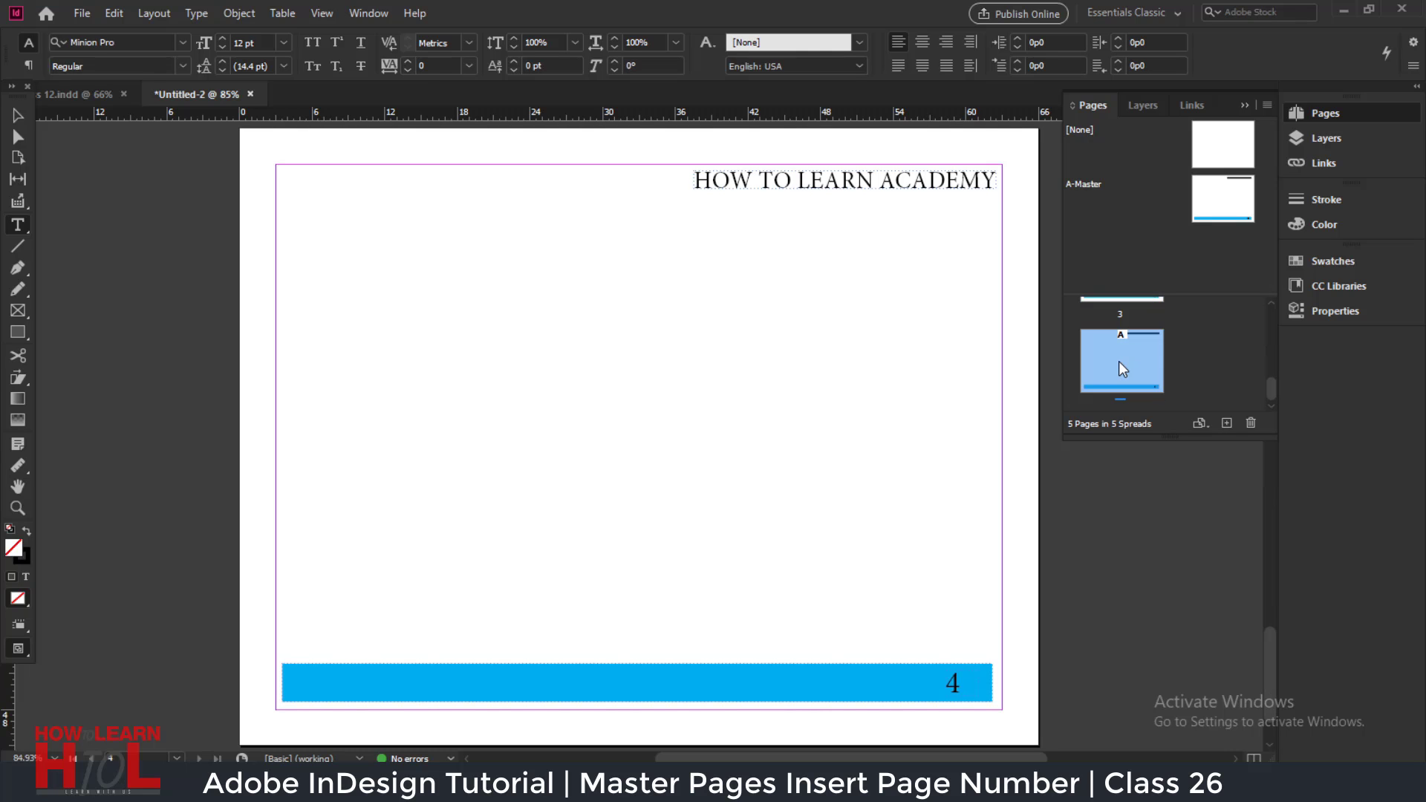
pyautogui.scroll(5, 1119, 361)
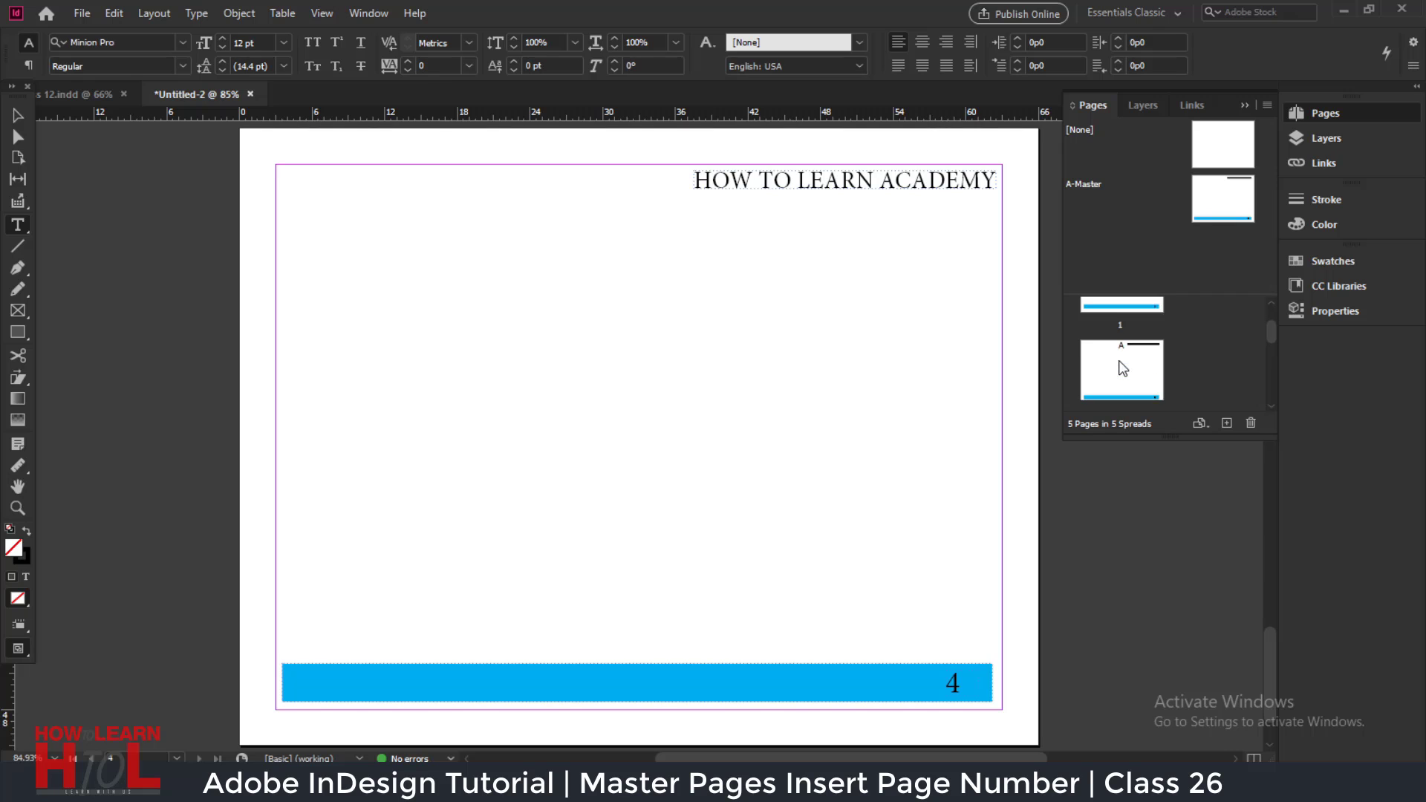
pyautogui.doubleClick(1130, 321)
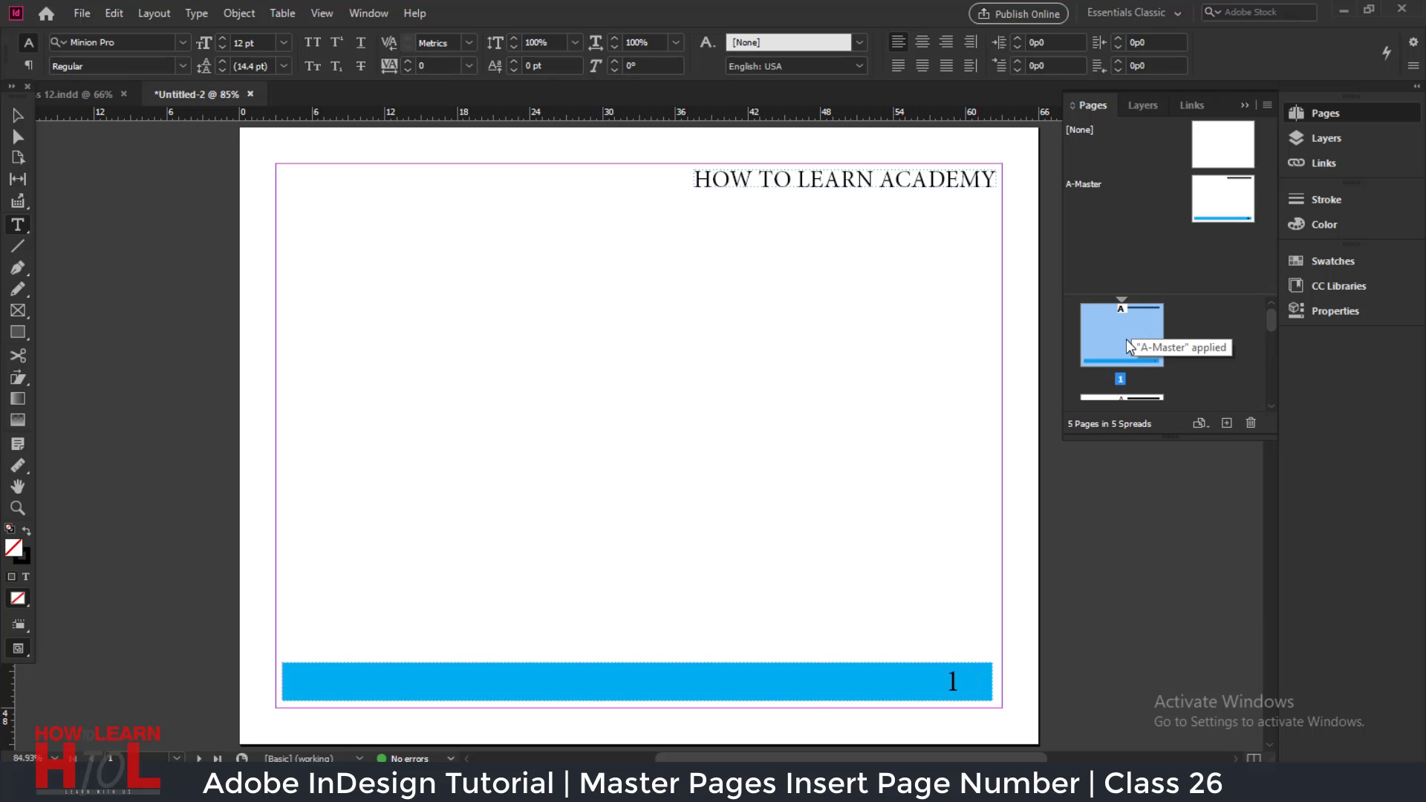
pyautogui.scroll(-1, 1114, 341)
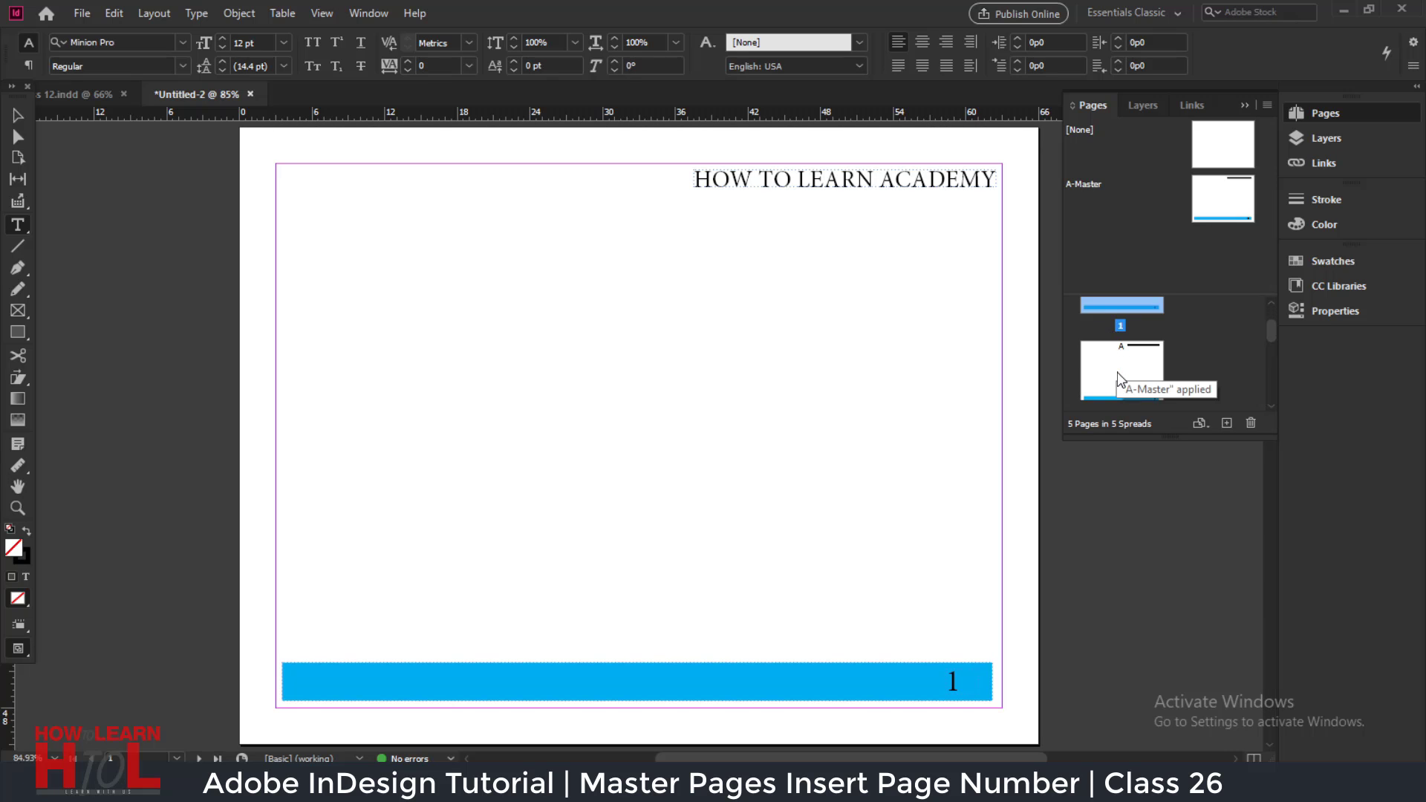
pyautogui.scroll(-1, 1121, 378)
pyautogui.doubleClick(1118, 353)
pyautogui.scroll(-1, 1119, 353)
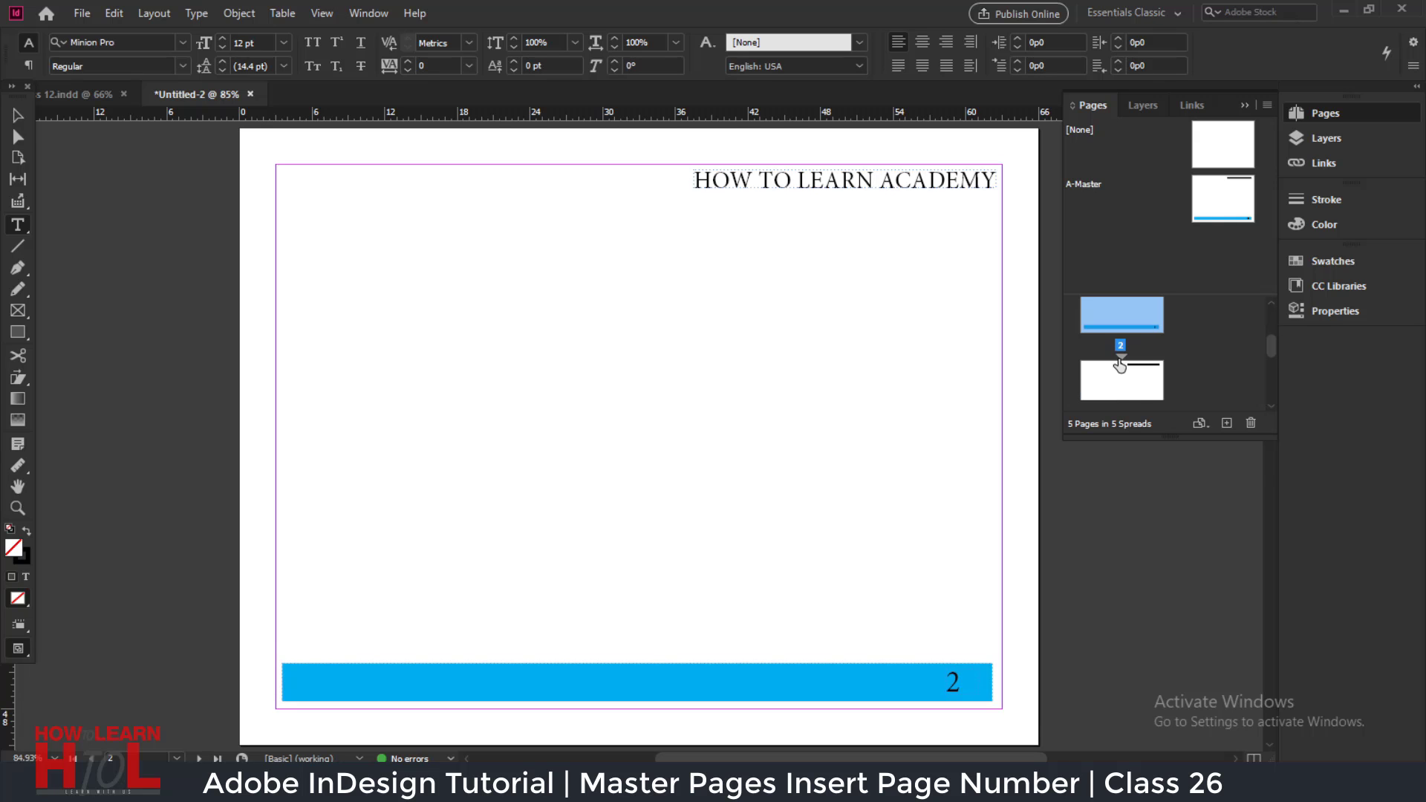
pyautogui.scroll(1, 1120, 364)
pyautogui.scroll(-1, 1117, 363)
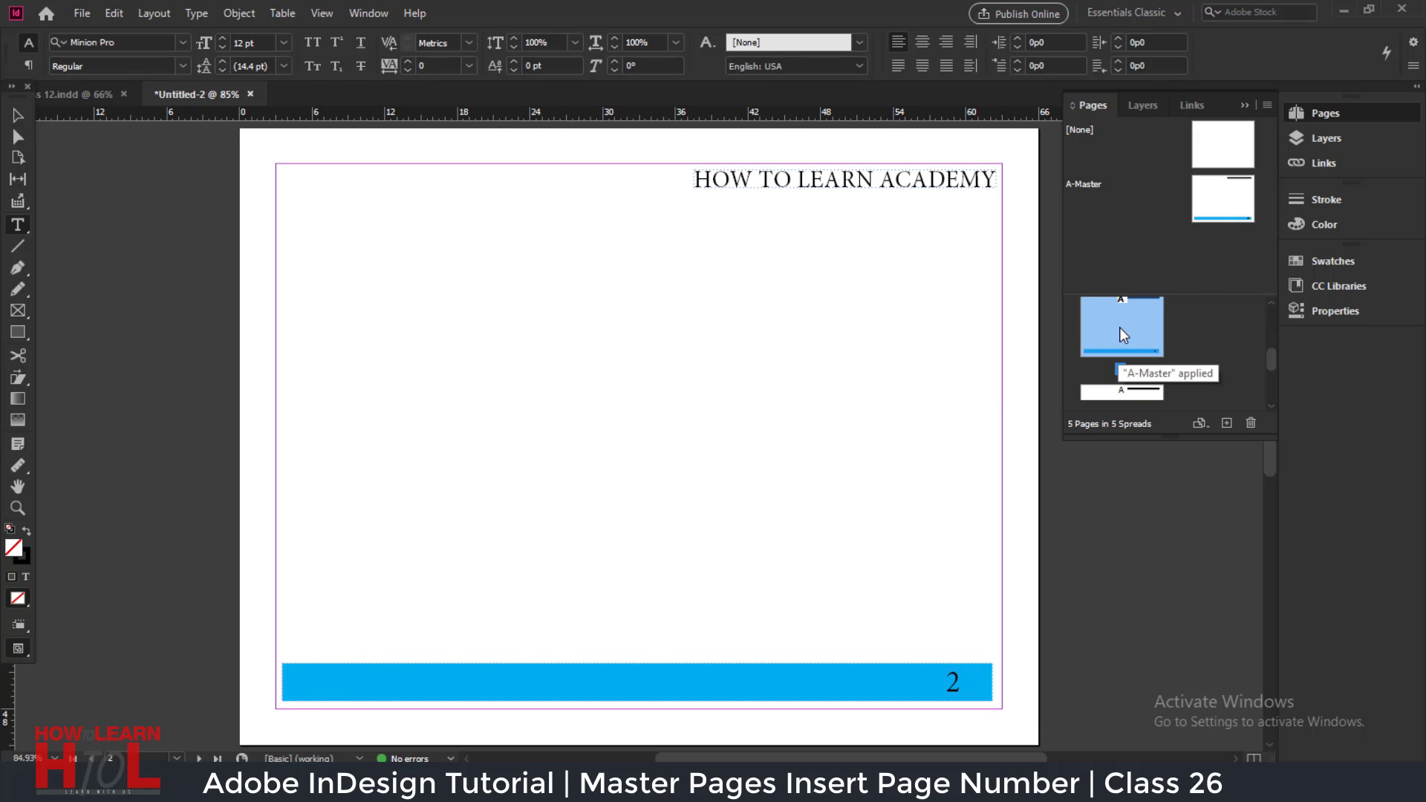
# Step: Set the section starting on the third page to Automatic Page Numbering, accepting the duplicate page number warning
pyautogui.rightClick(1123, 335)
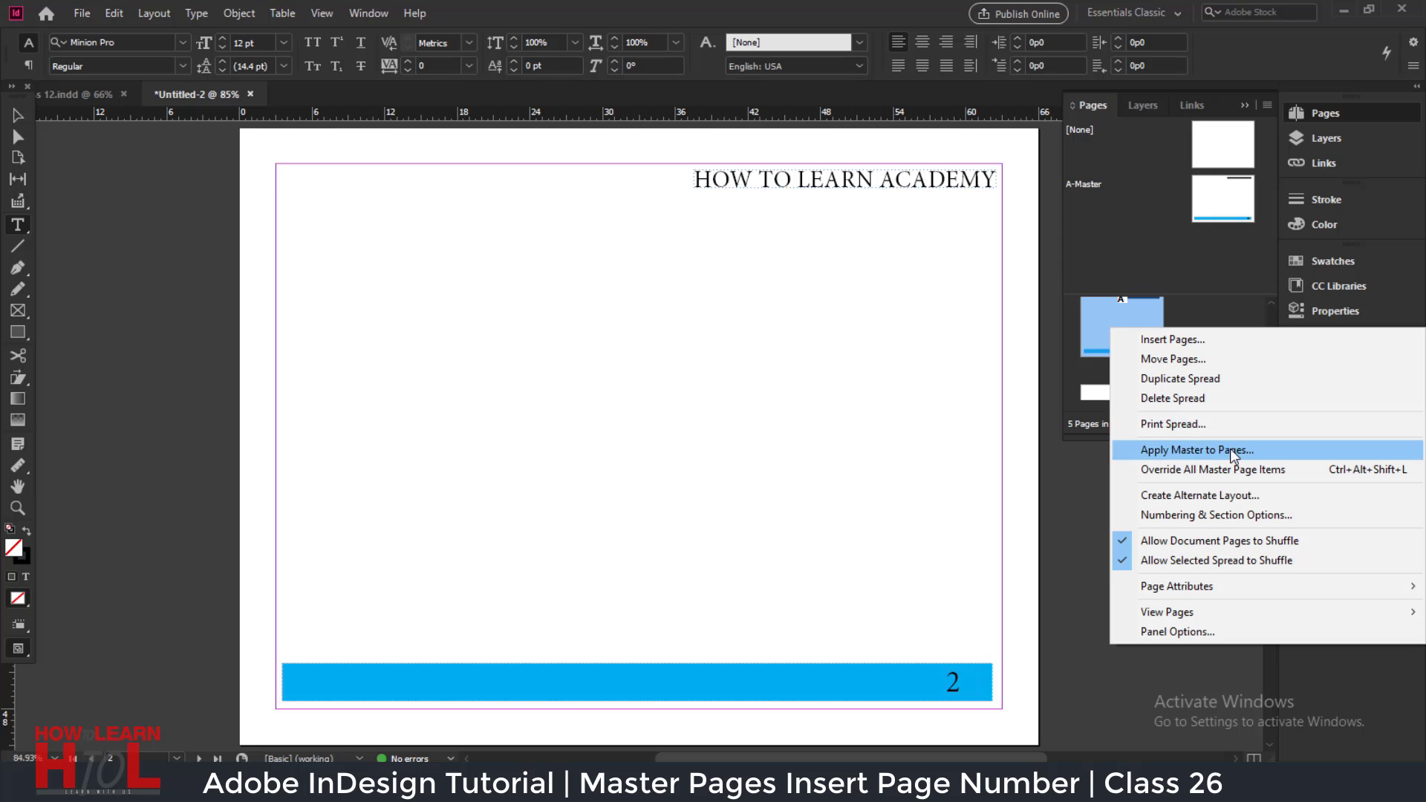
pyautogui.click(1224, 515)
pyautogui.click(793, 355)
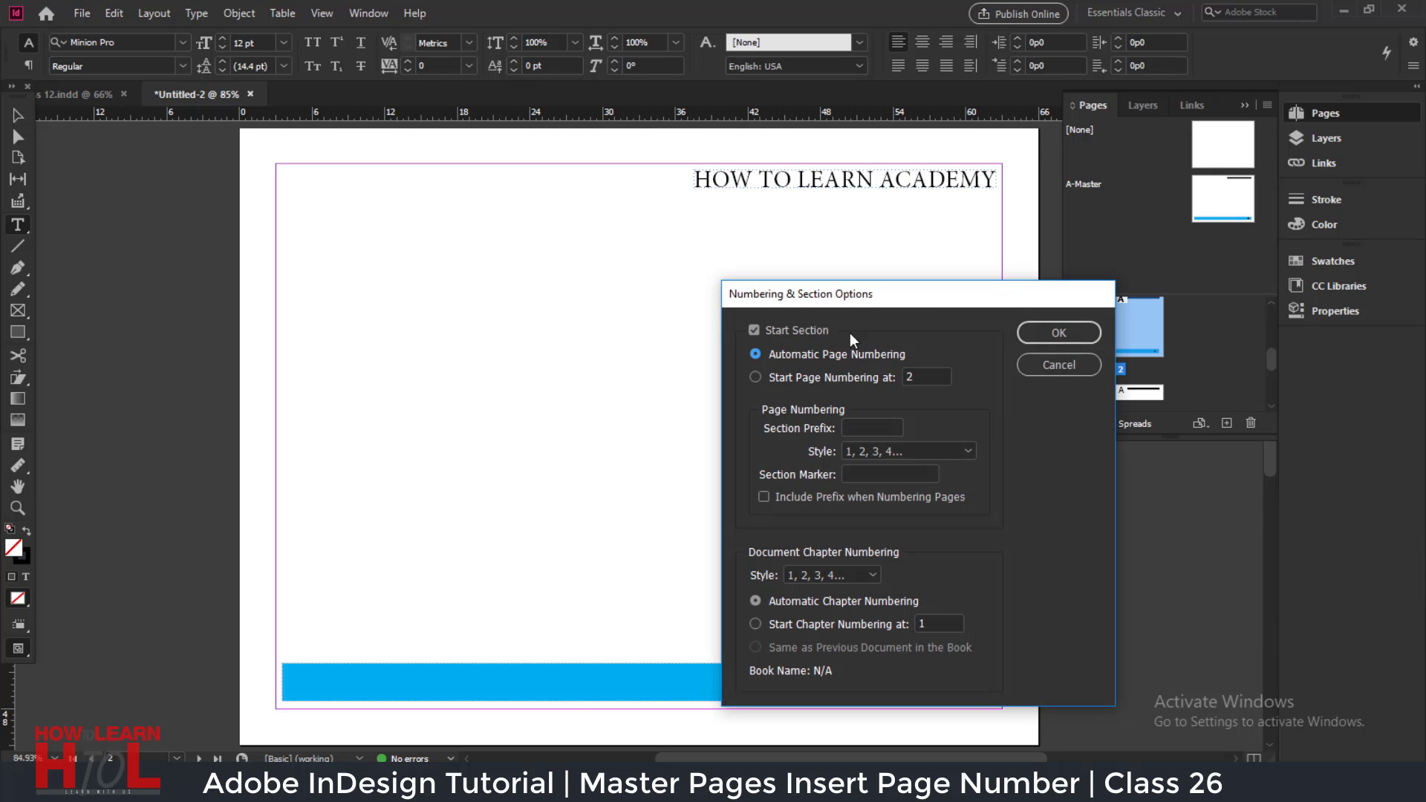
pyautogui.click(1053, 333)
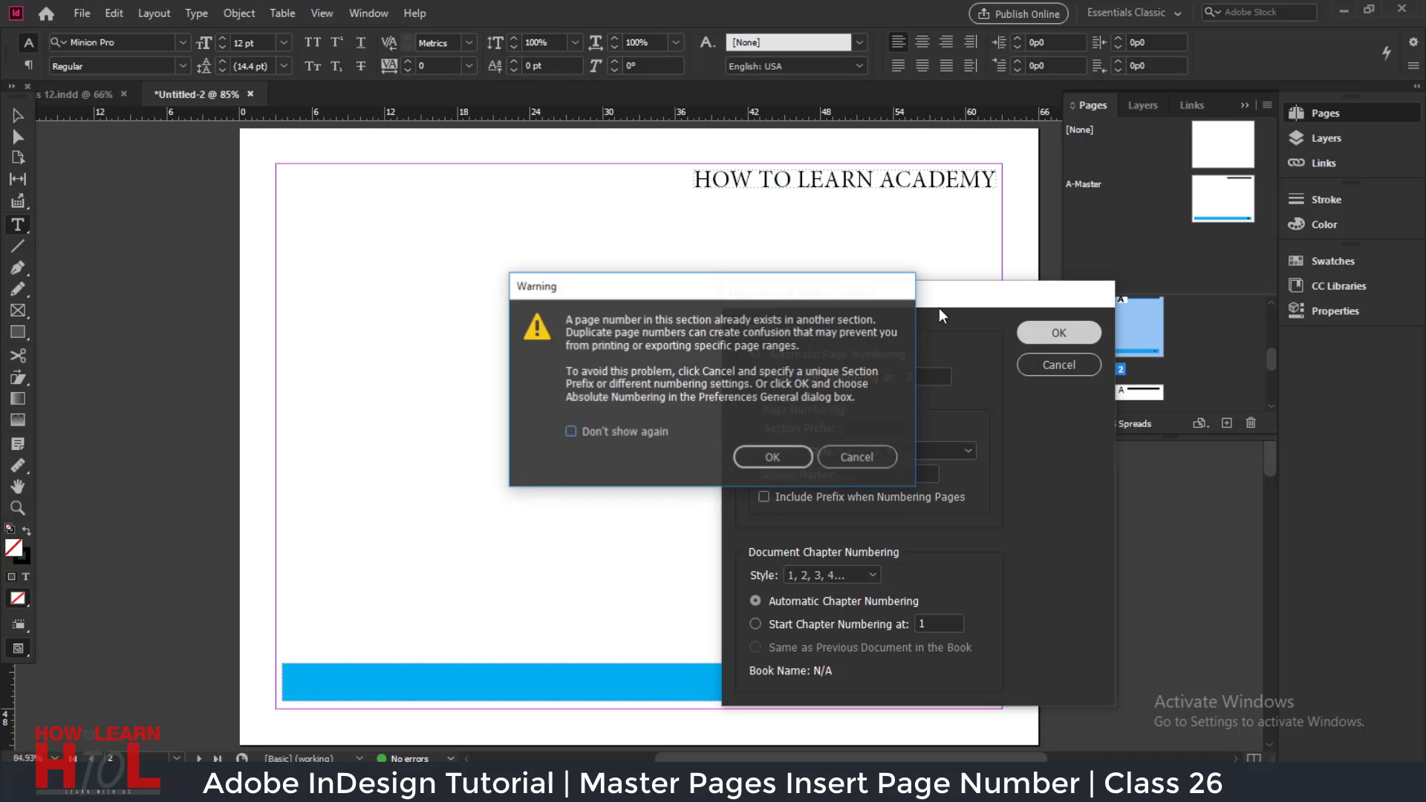
pyautogui.click(774, 459)
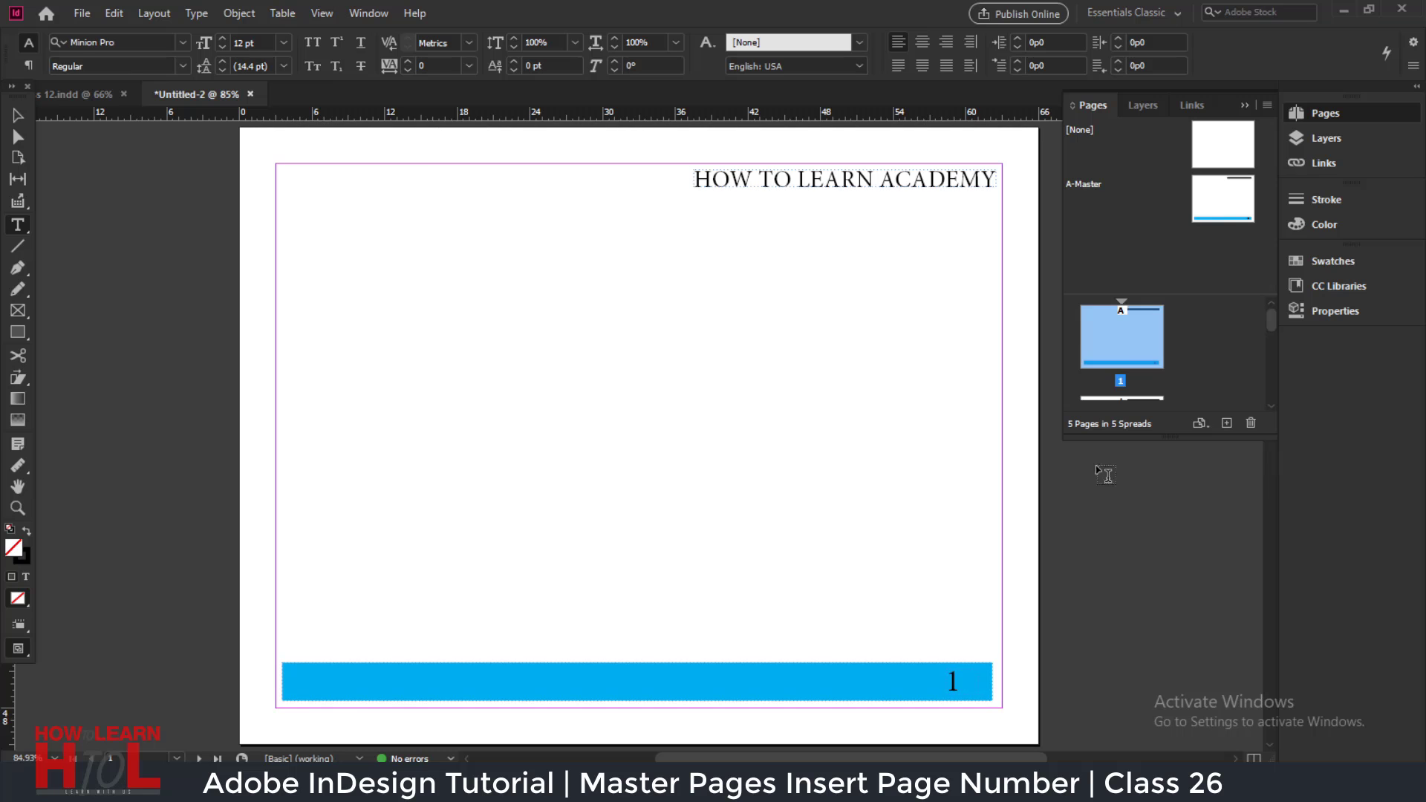
# Step: Set the page numbering style of the first page's section to I, II, III, IV and check the second page
pyautogui.rightClick(1126, 350)
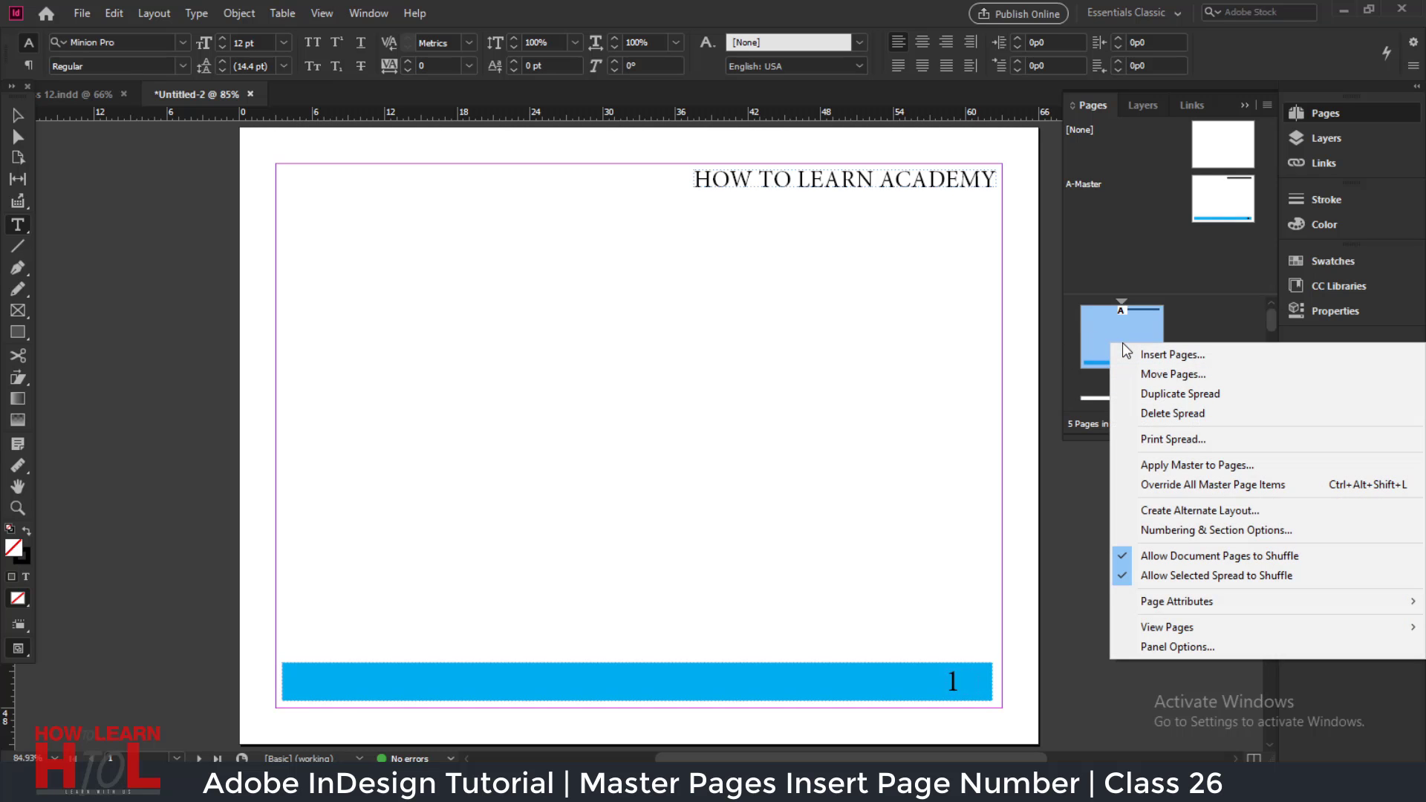
pyautogui.click(1204, 529)
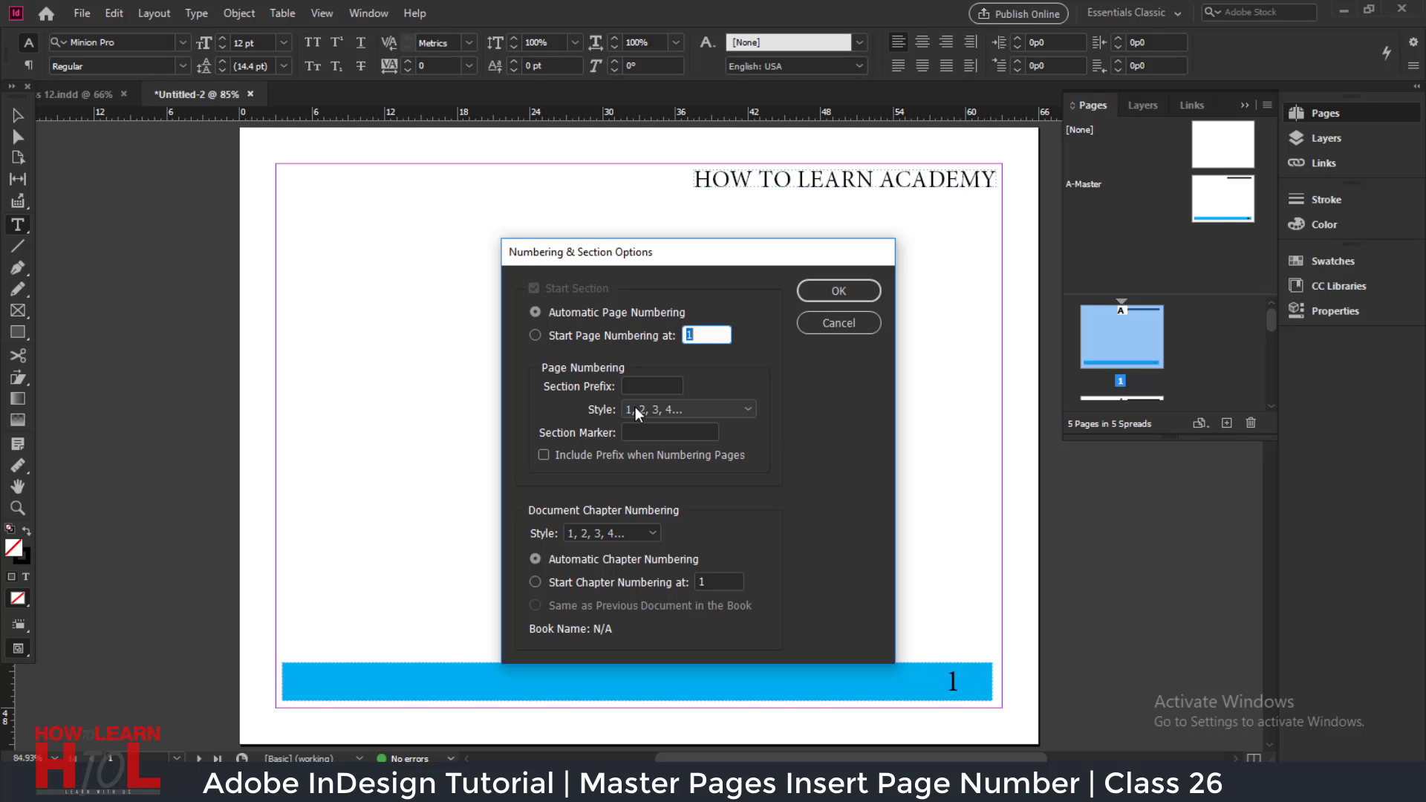
pyautogui.click(688, 405)
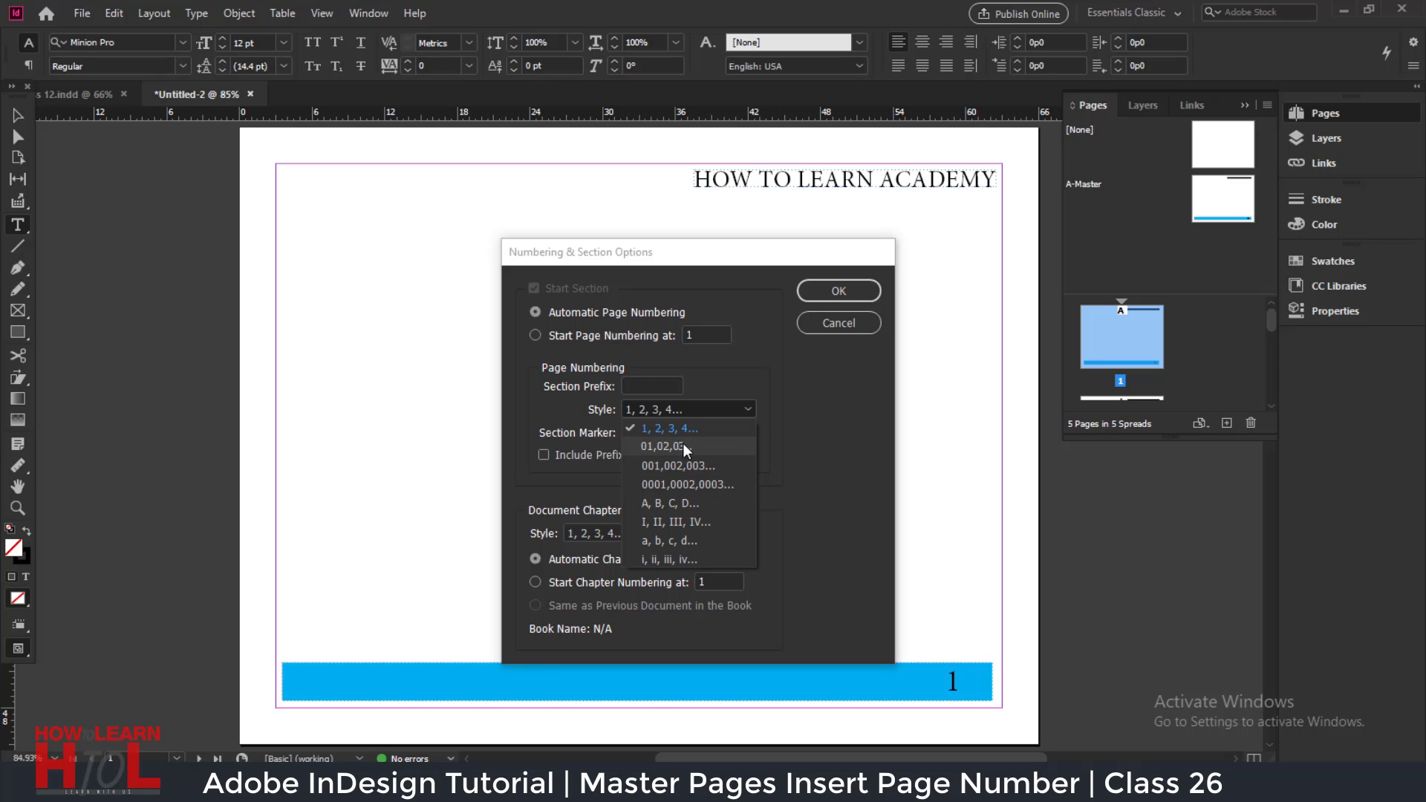
pyautogui.click(698, 519)
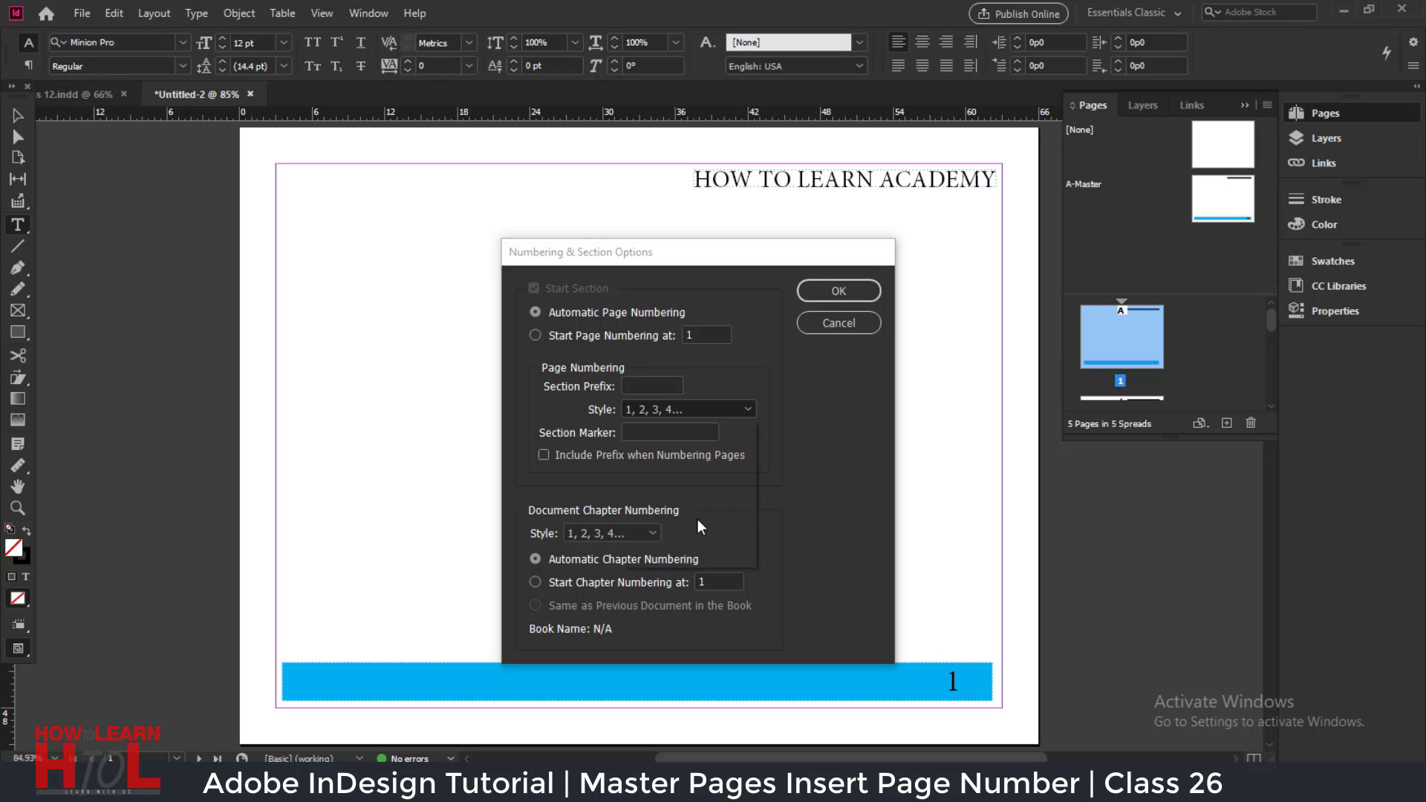
pyautogui.click(840, 289)
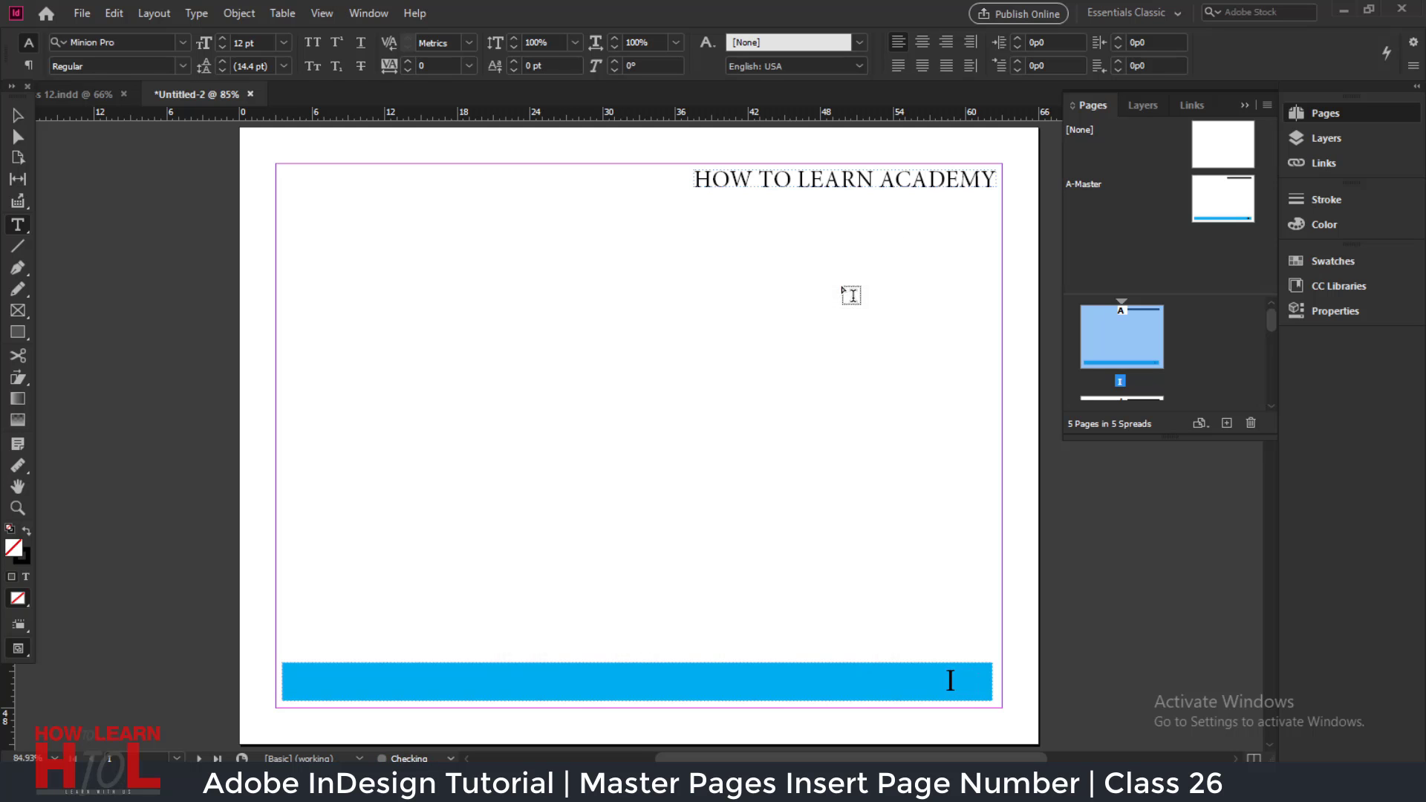
pyautogui.scroll(-1, 1114, 351)
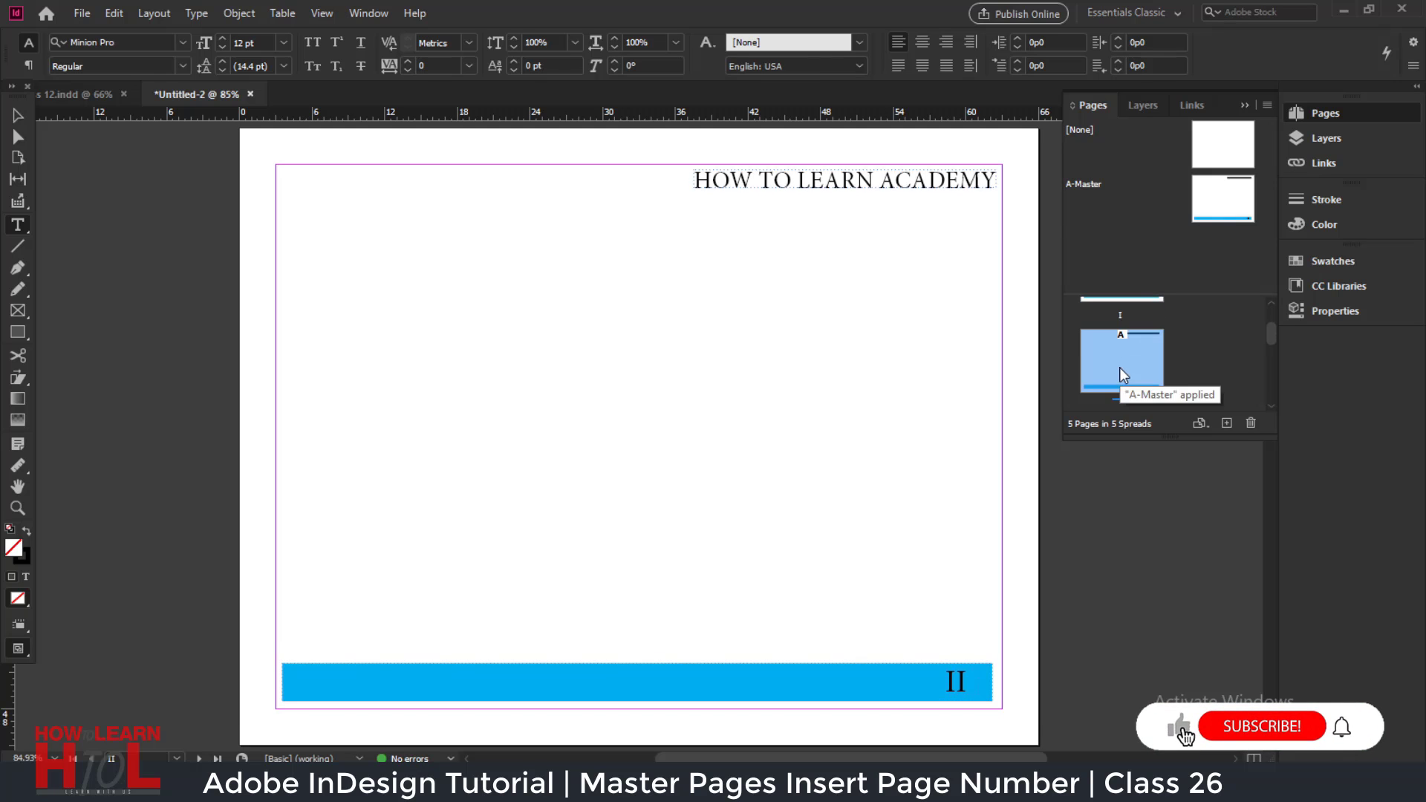
pyautogui.scroll(1, 1122, 363)
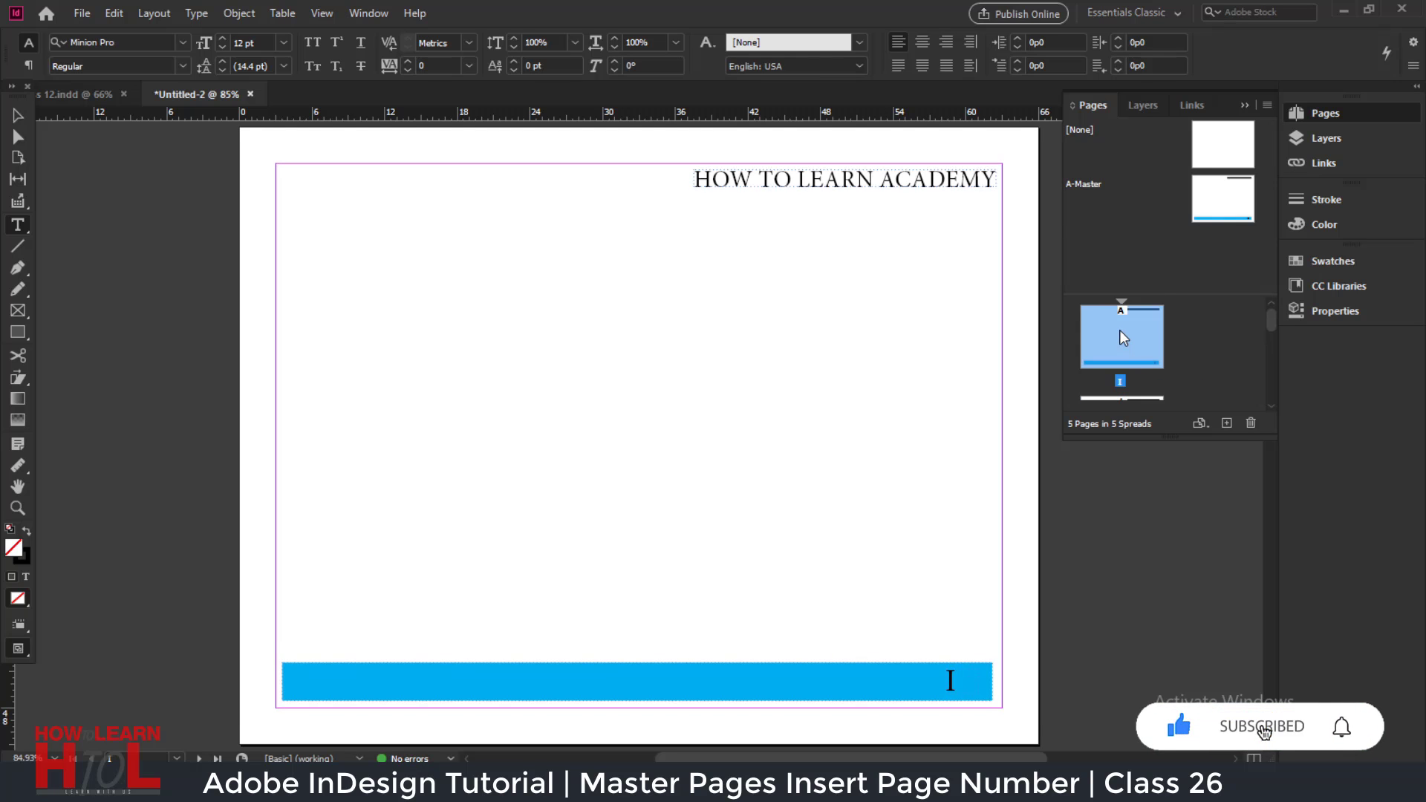
# Step: Set the first section's page numbering style to 1, 2, 3, 4 and check the footer numbers on the following pages
pyautogui.rightClick(1114, 331)
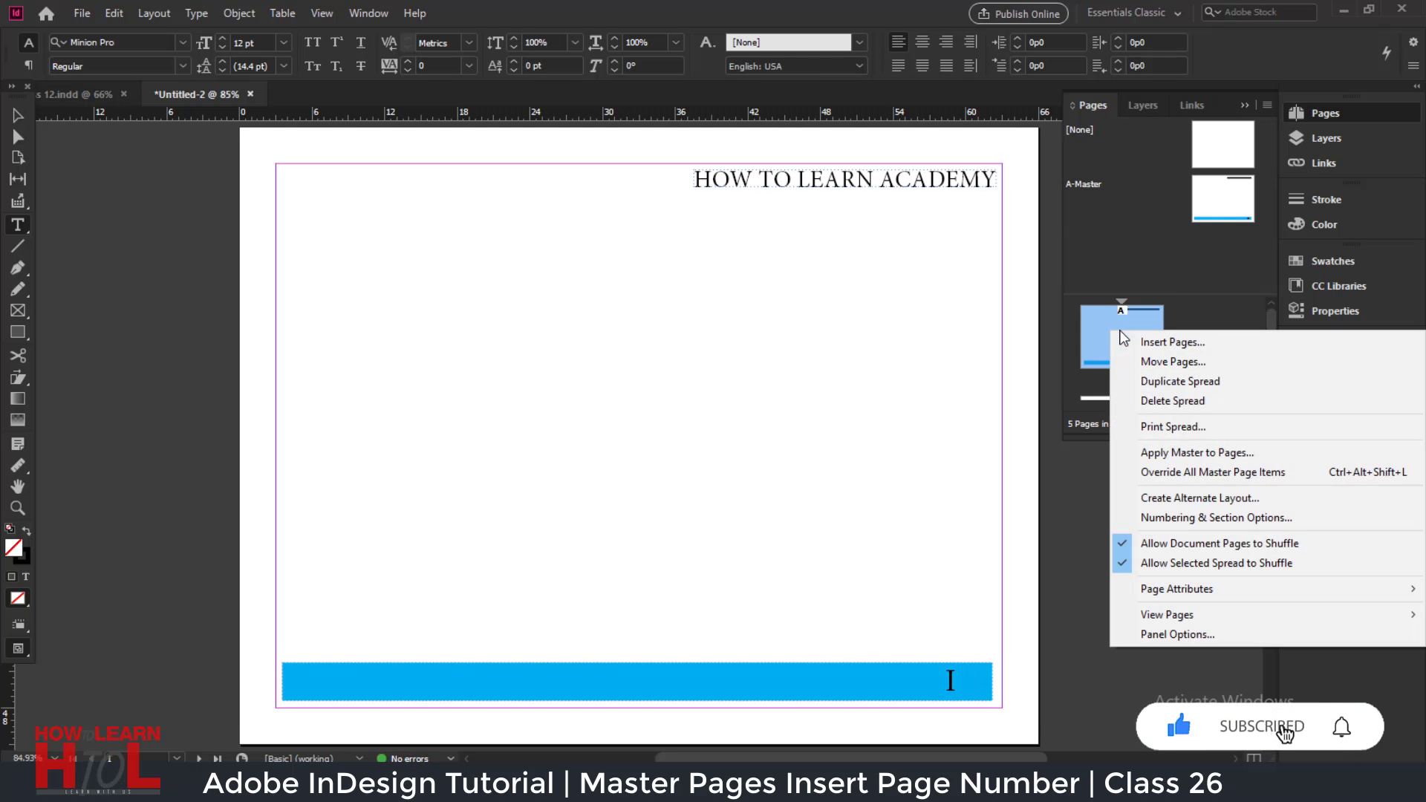
pyautogui.click(1220, 519)
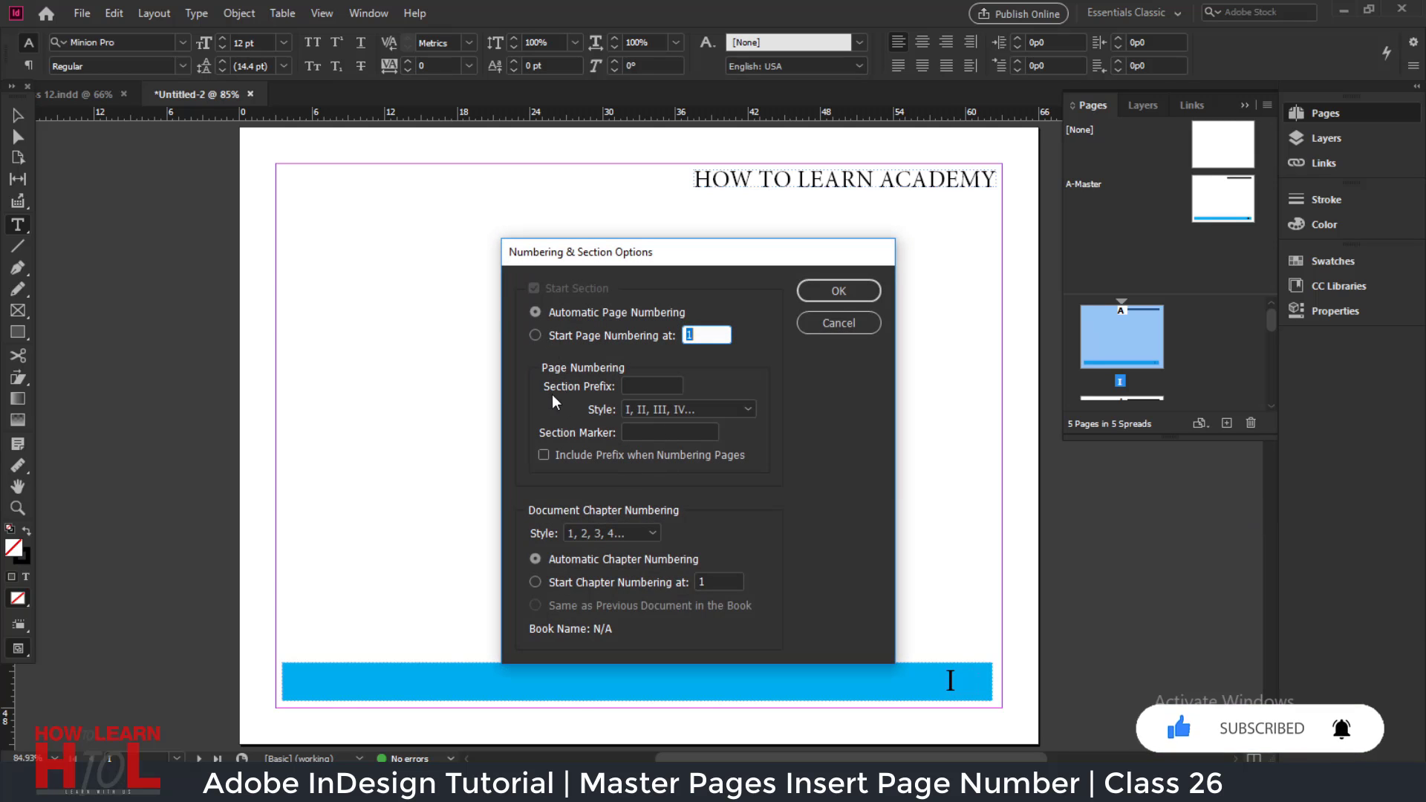
pyautogui.click(673, 407)
pyautogui.click(678, 426)
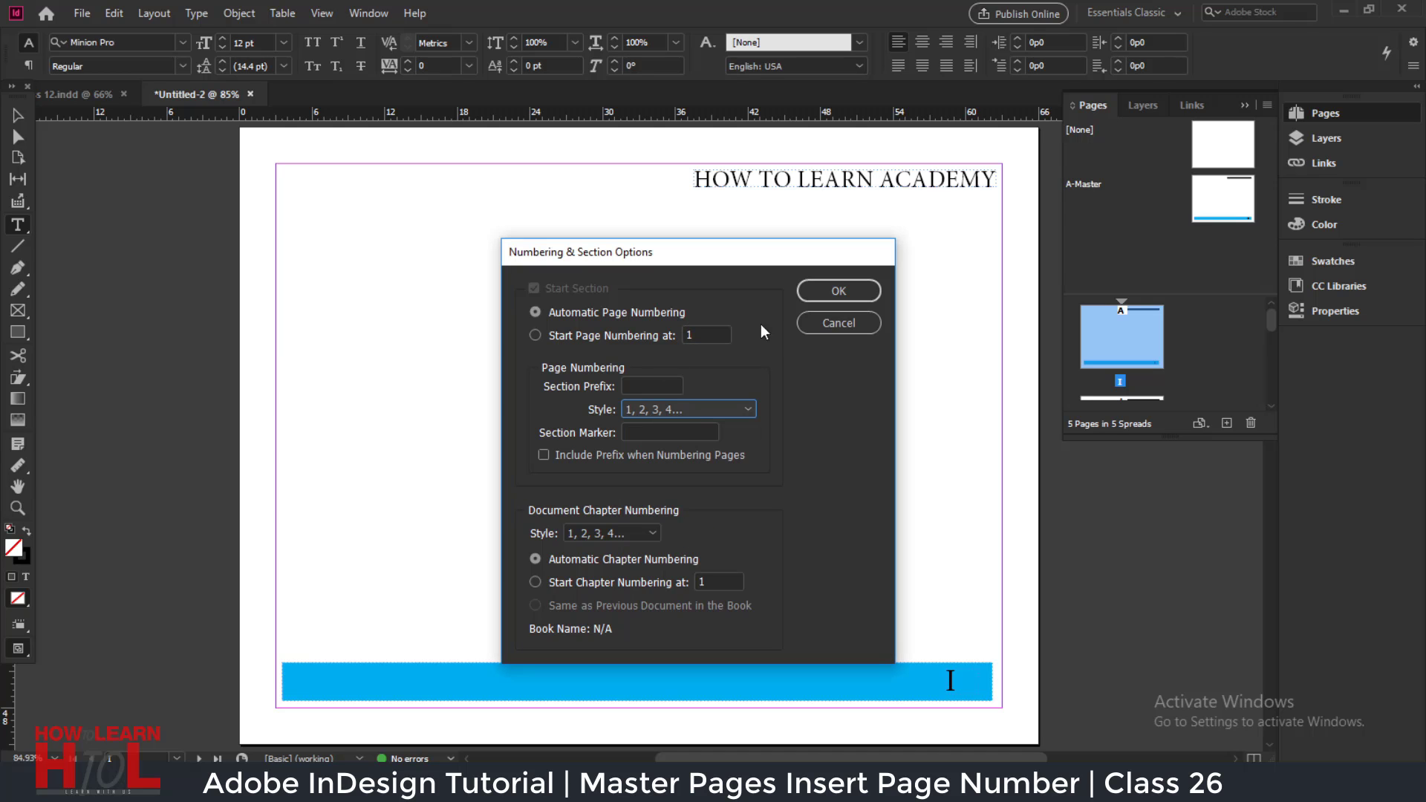
pyautogui.click(838, 292)
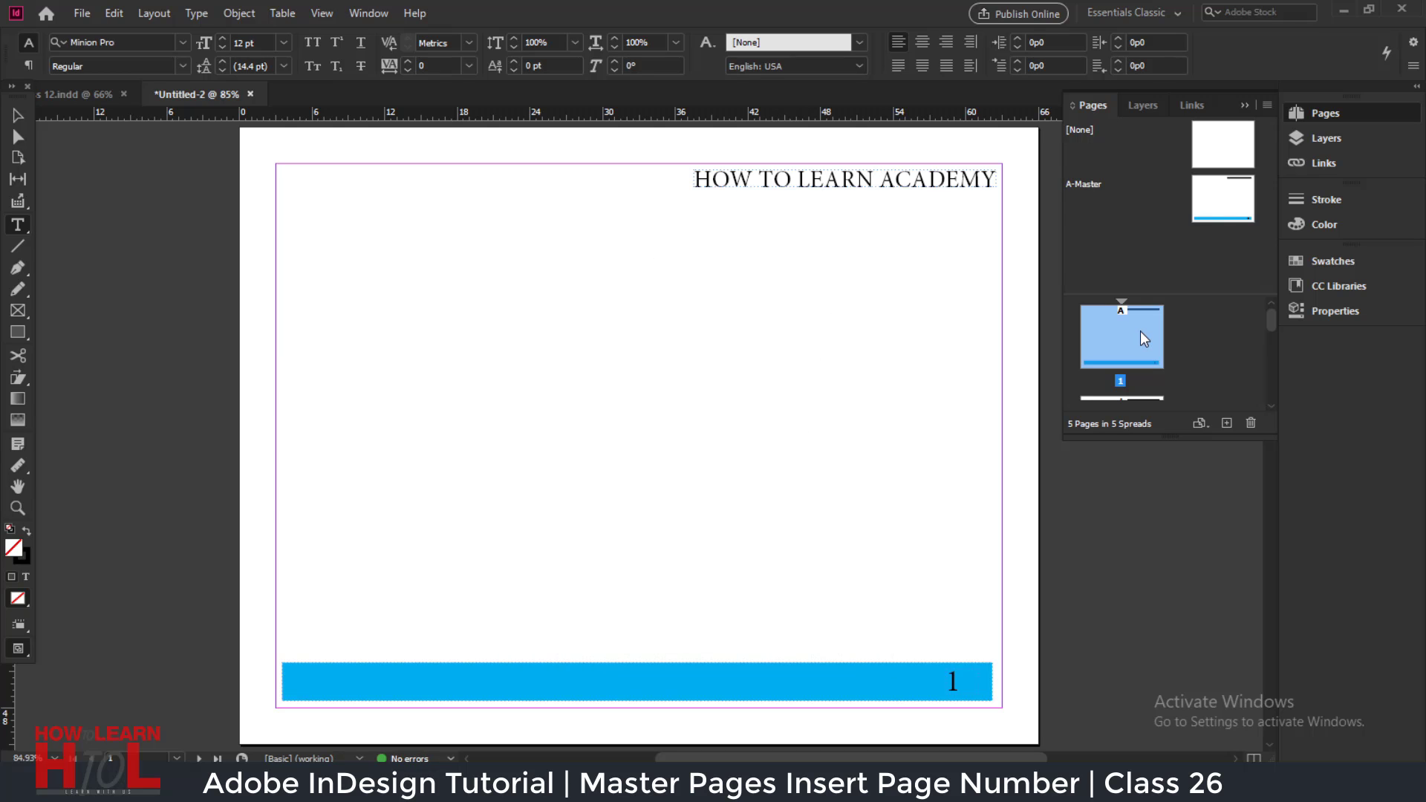
pyautogui.scroll(-1, 1123, 353)
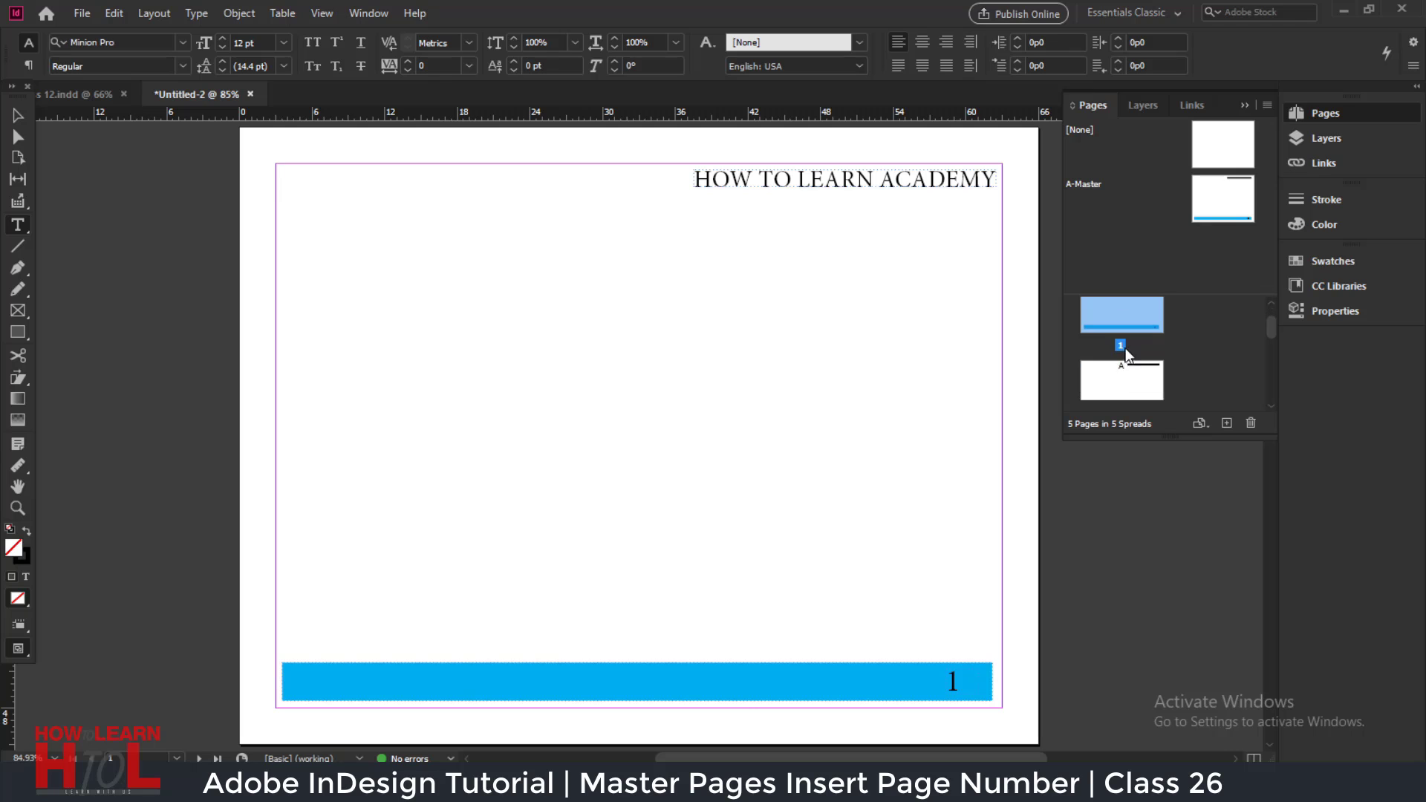
pyautogui.doubleClick(1122, 386)
pyautogui.doubleClick(1123, 369)
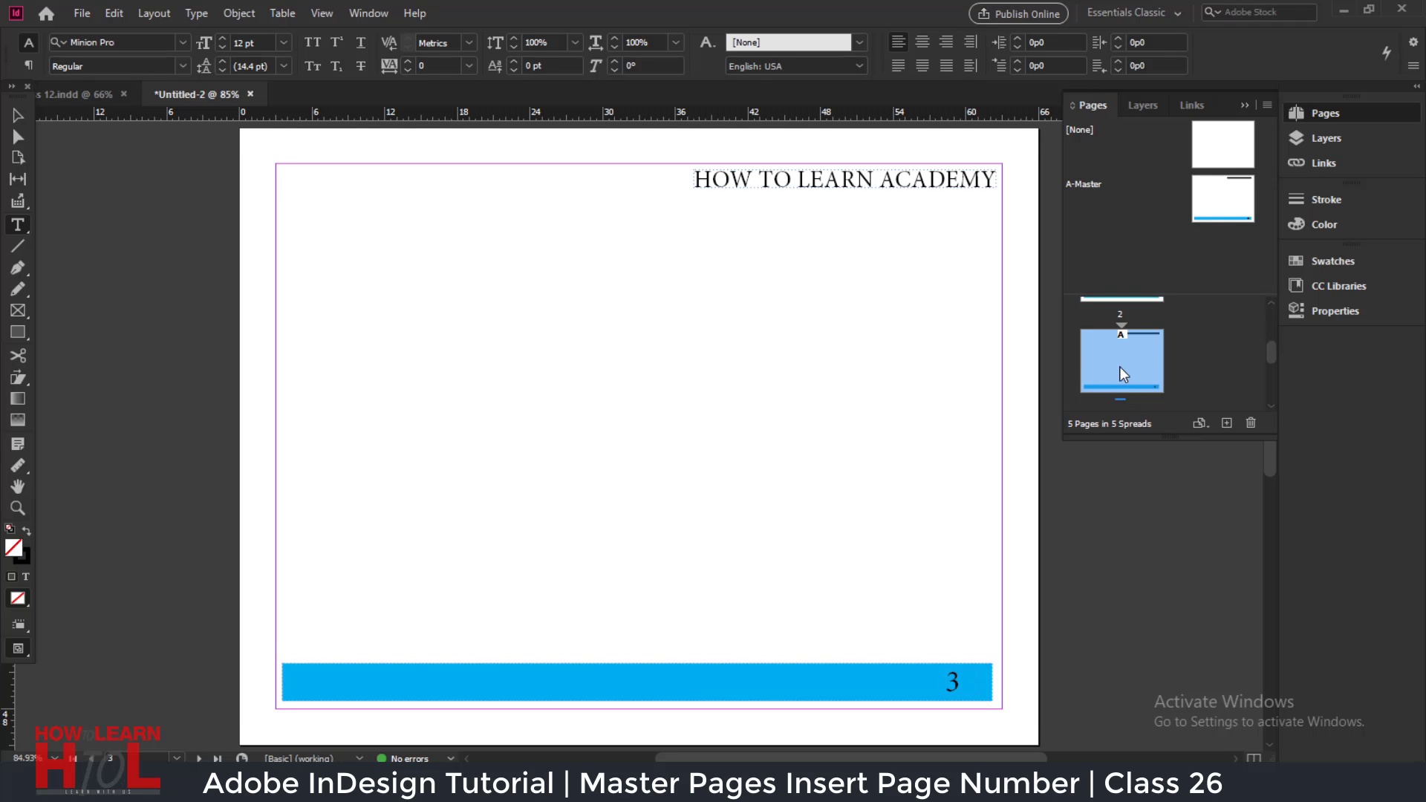
pyautogui.doubleClick(1121, 381)
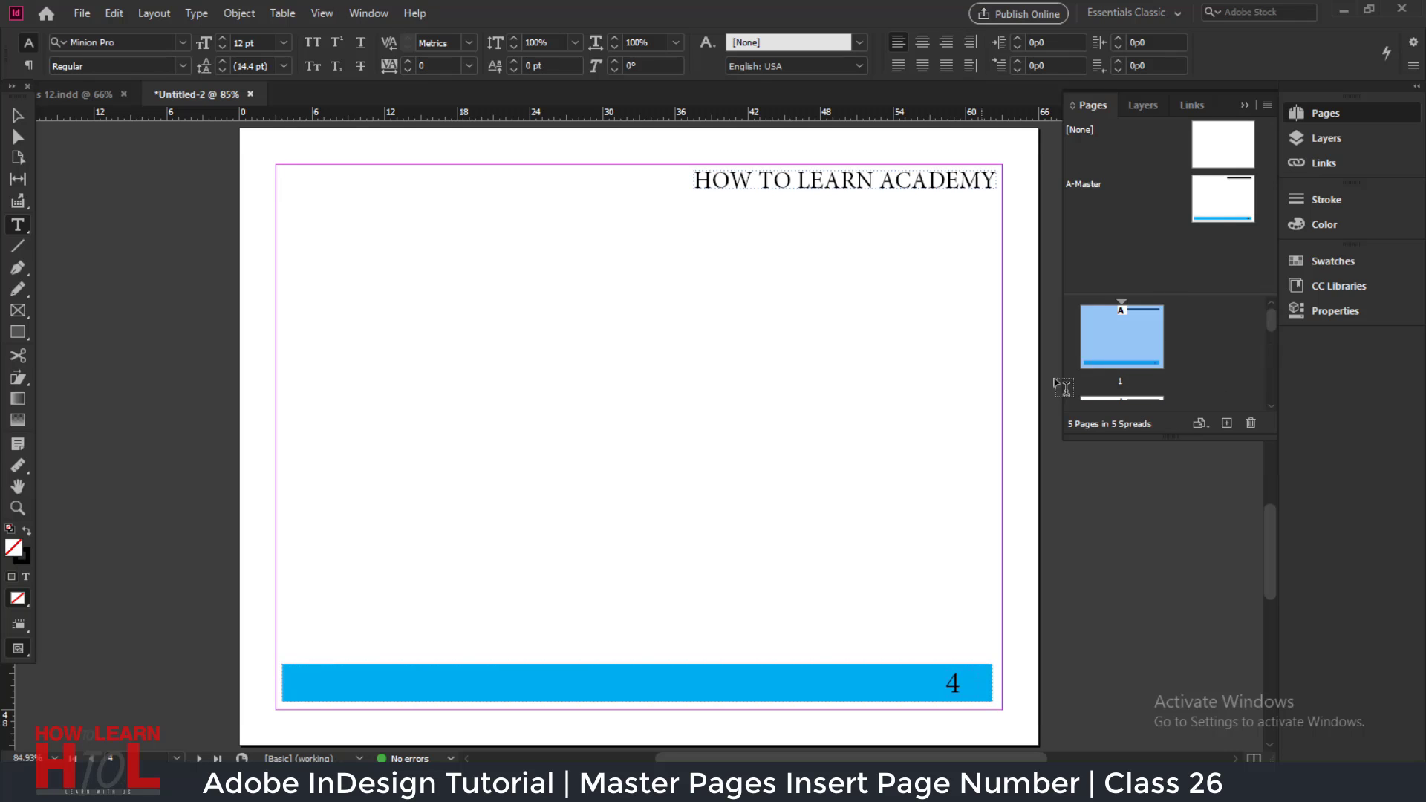
# Step: Set the section prefix of the first page's section to ASD and check the page labels
pyautogui.doubleClick(1123, 344)
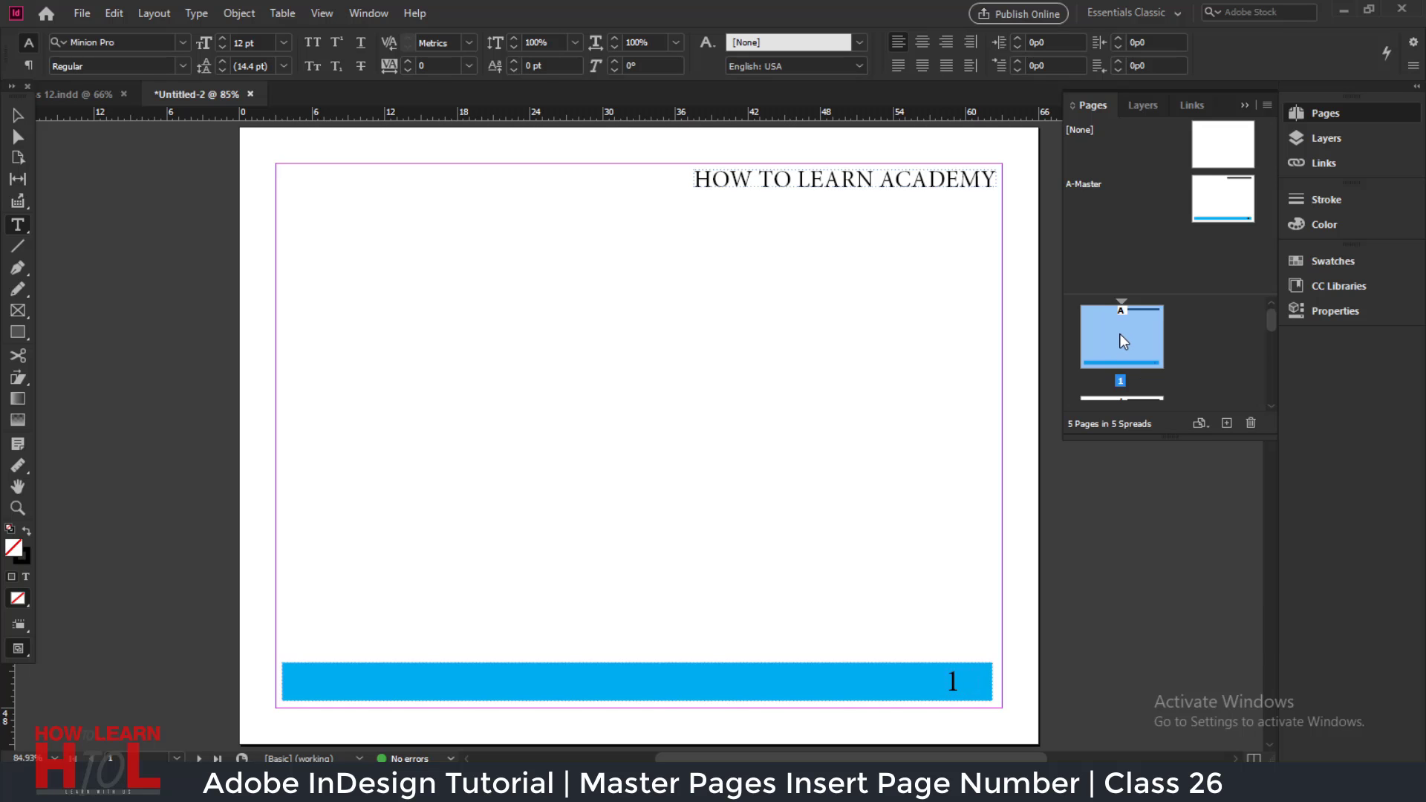
pyautogui.rightClick(1120, 332)
pyautogui.click(1237, 518)
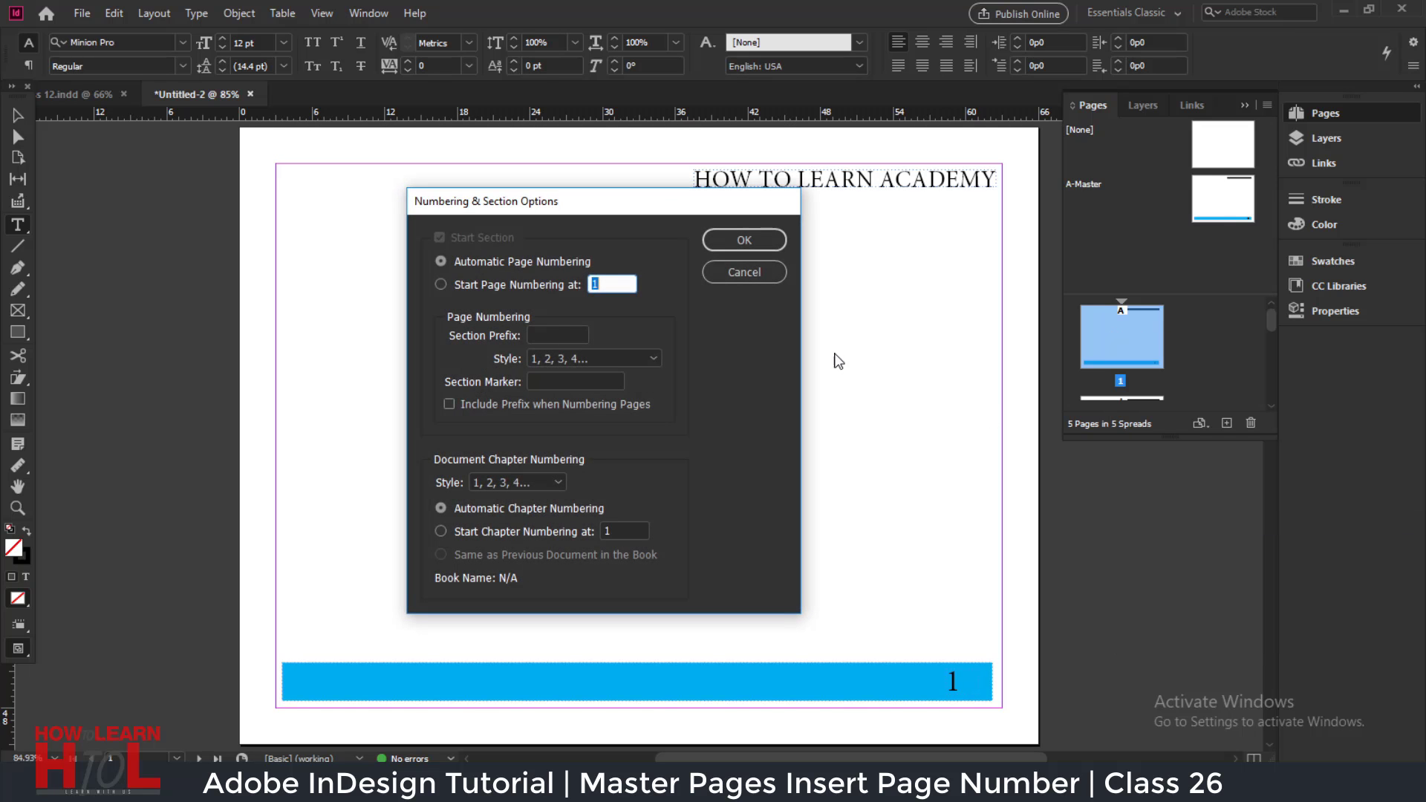
pyautogui.click(550, 331)
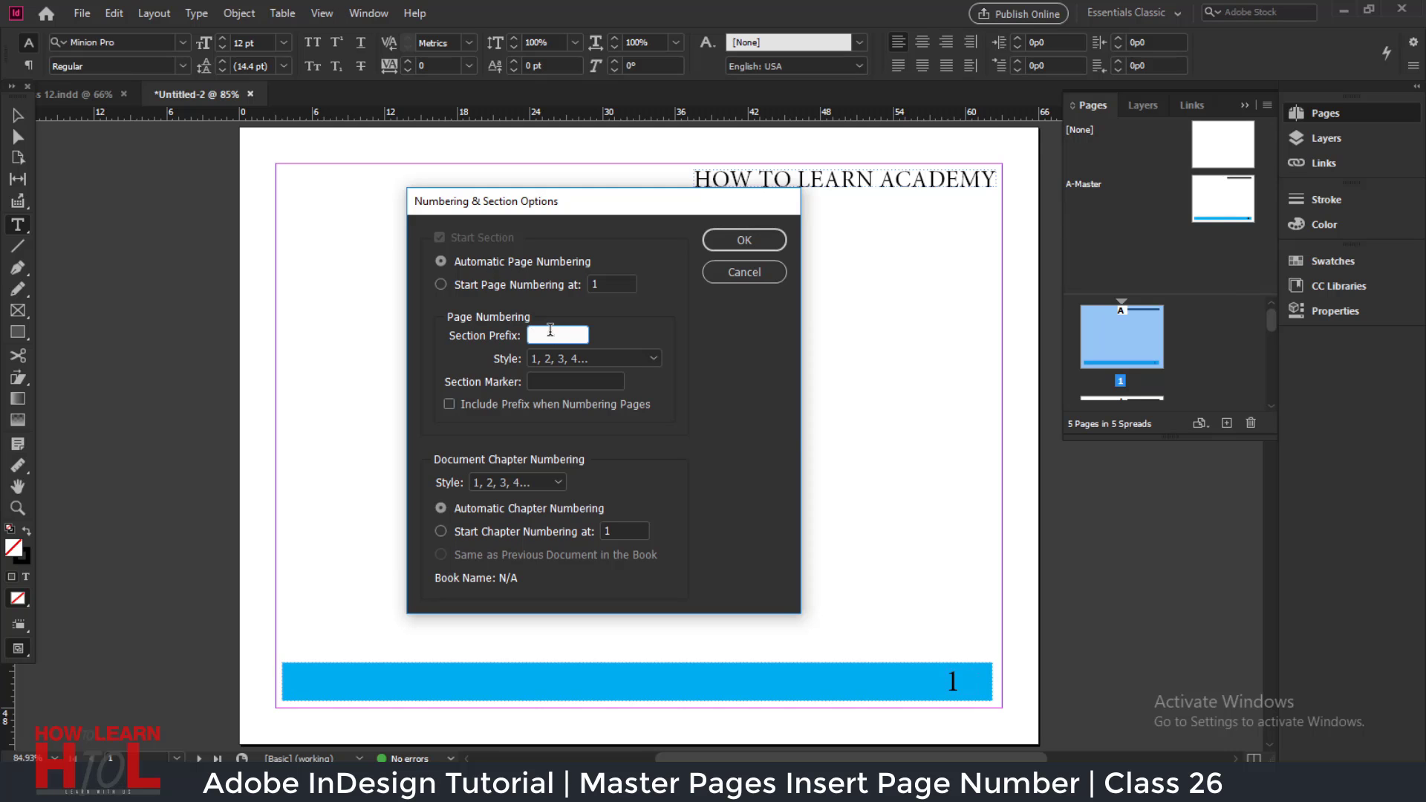
pyautogui.write('ASD')
pyautogui.click(741, 239)
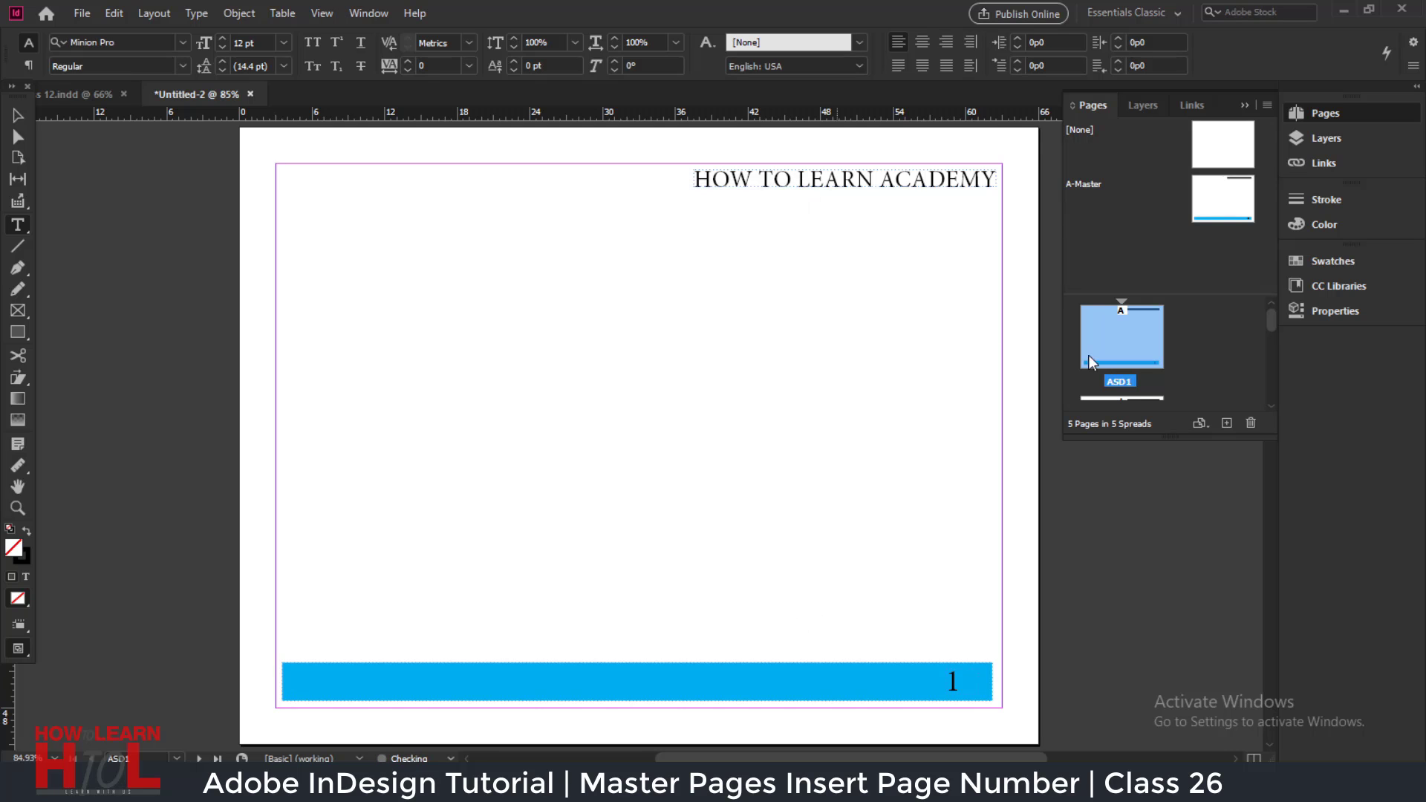
pyautogui.scroll(-2, 1123, 371)
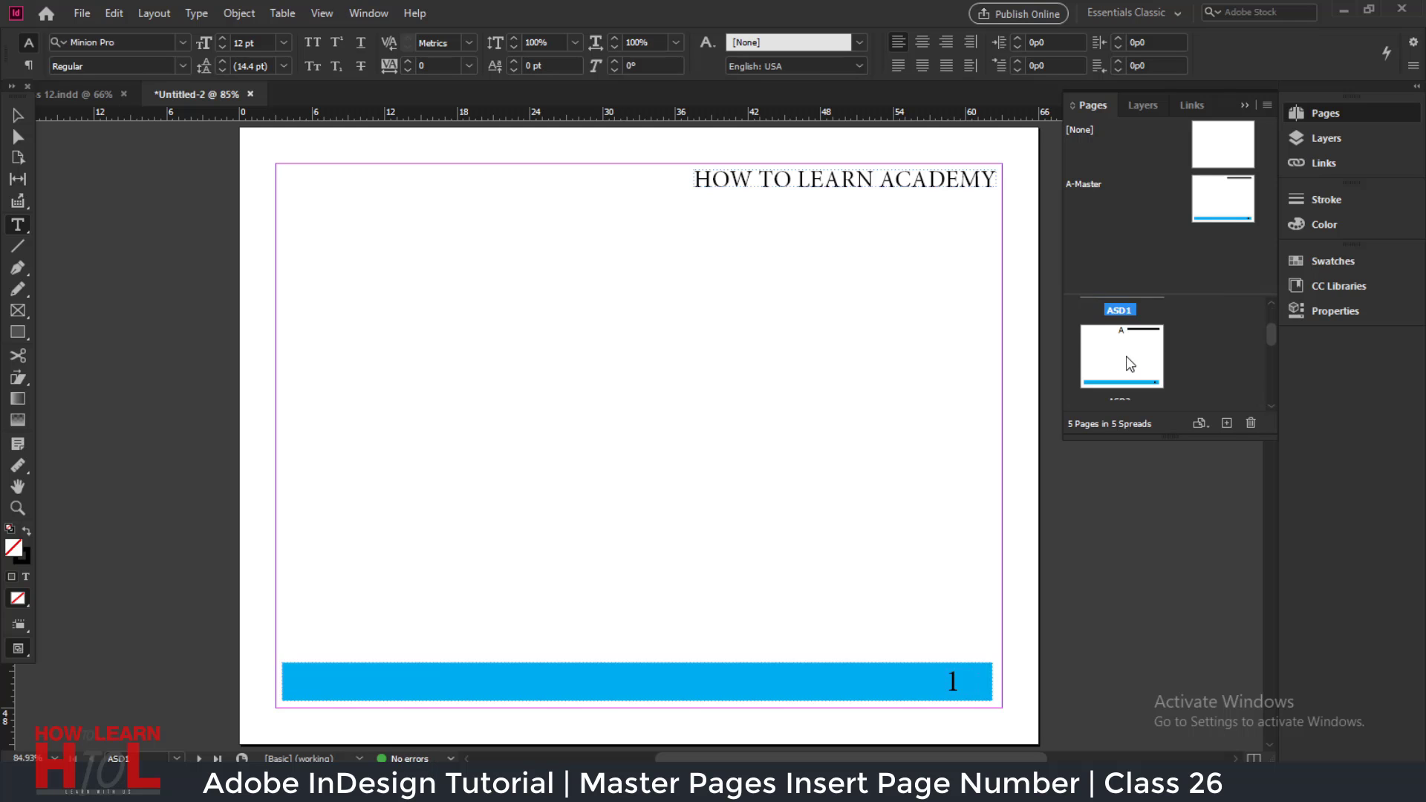
pyautogui.click(1122, 383)
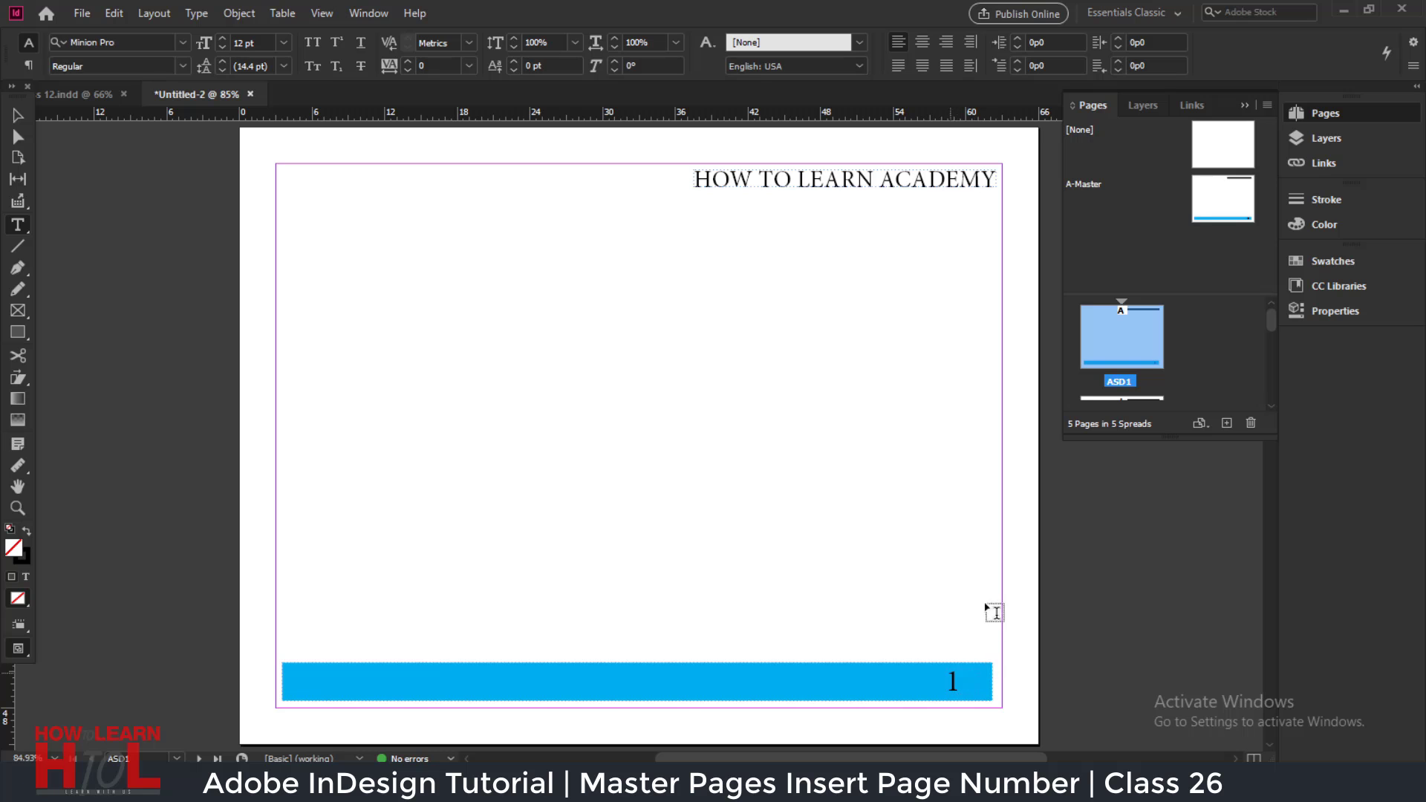
# Step: Clear the section prefix of the first page's section, keeping the document chapter numbering style at 1, 2, 3, 4
pyautogui.rightClick(1124, 367)
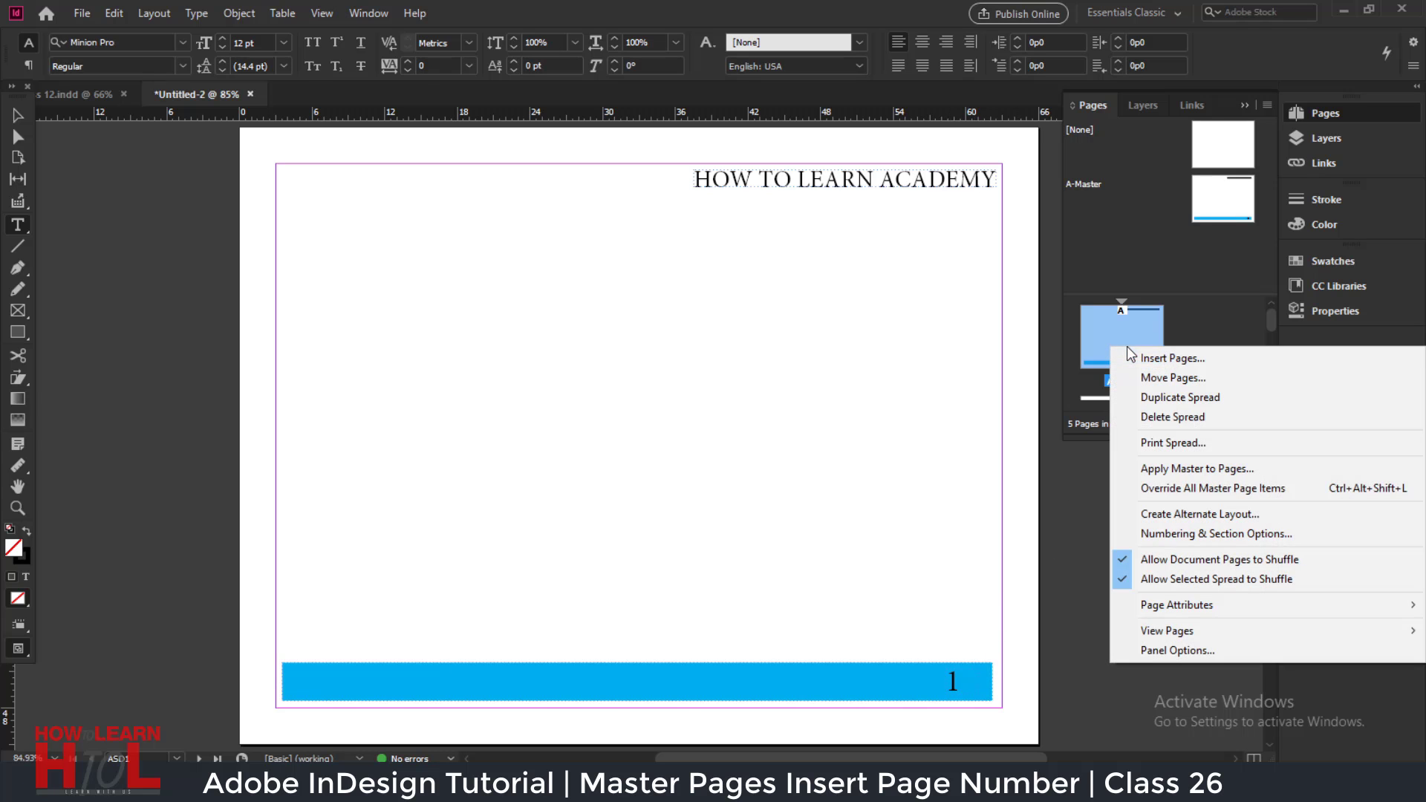
pyautogui.click(1224, 532)
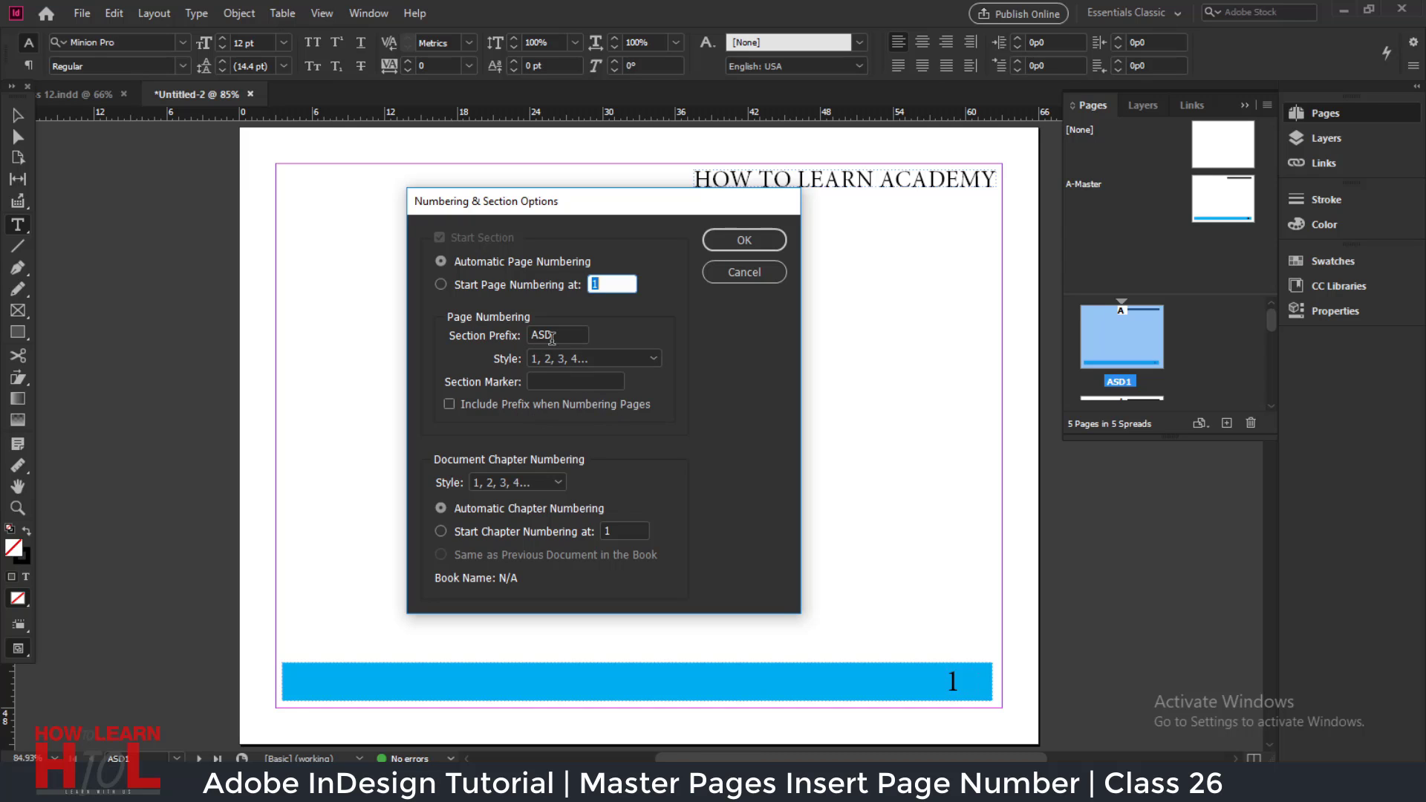
pyautogui.moveTo(564, 335); pyautogui.dragTo(530, 334)
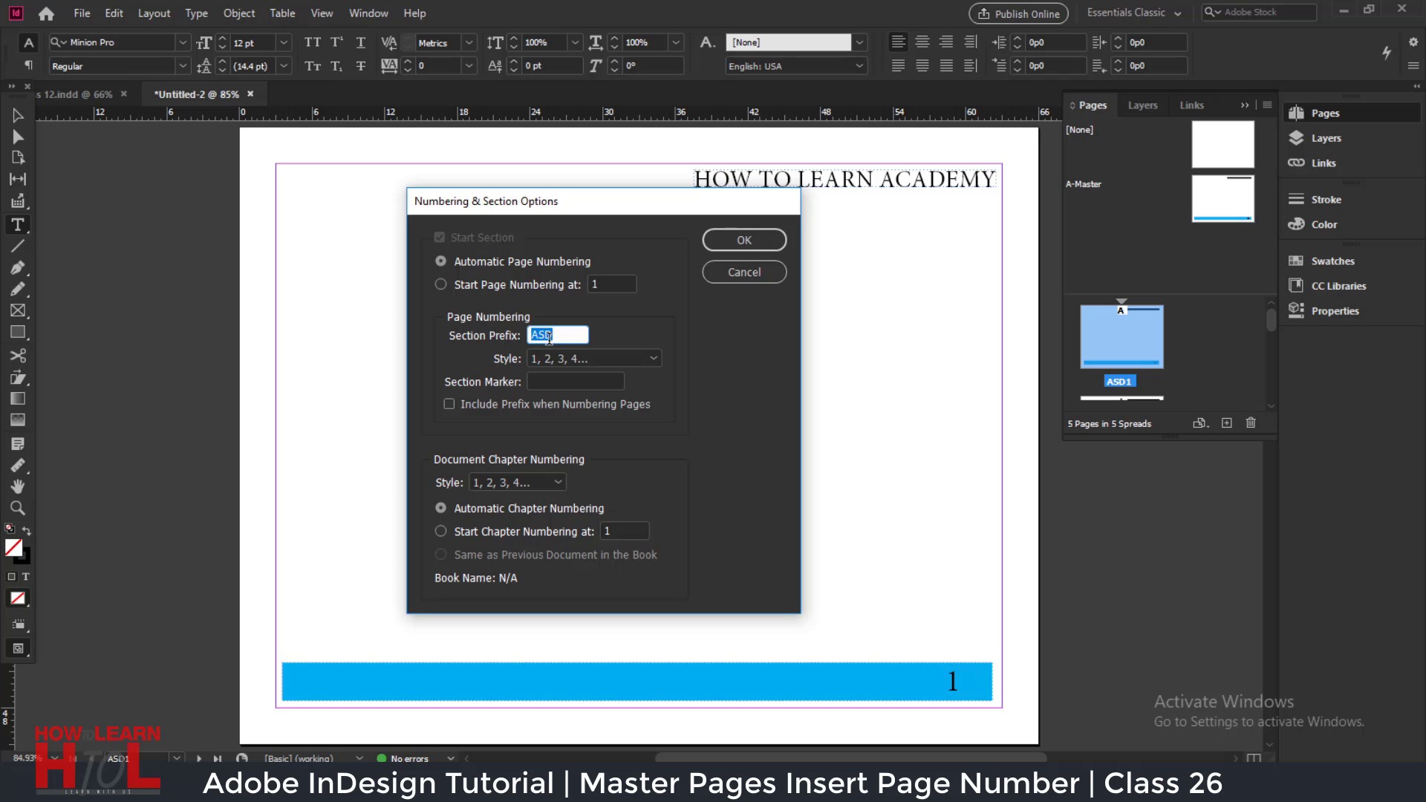
pyautogui.moveTo(637, 217); pyautogui.dragTo(537, 227)
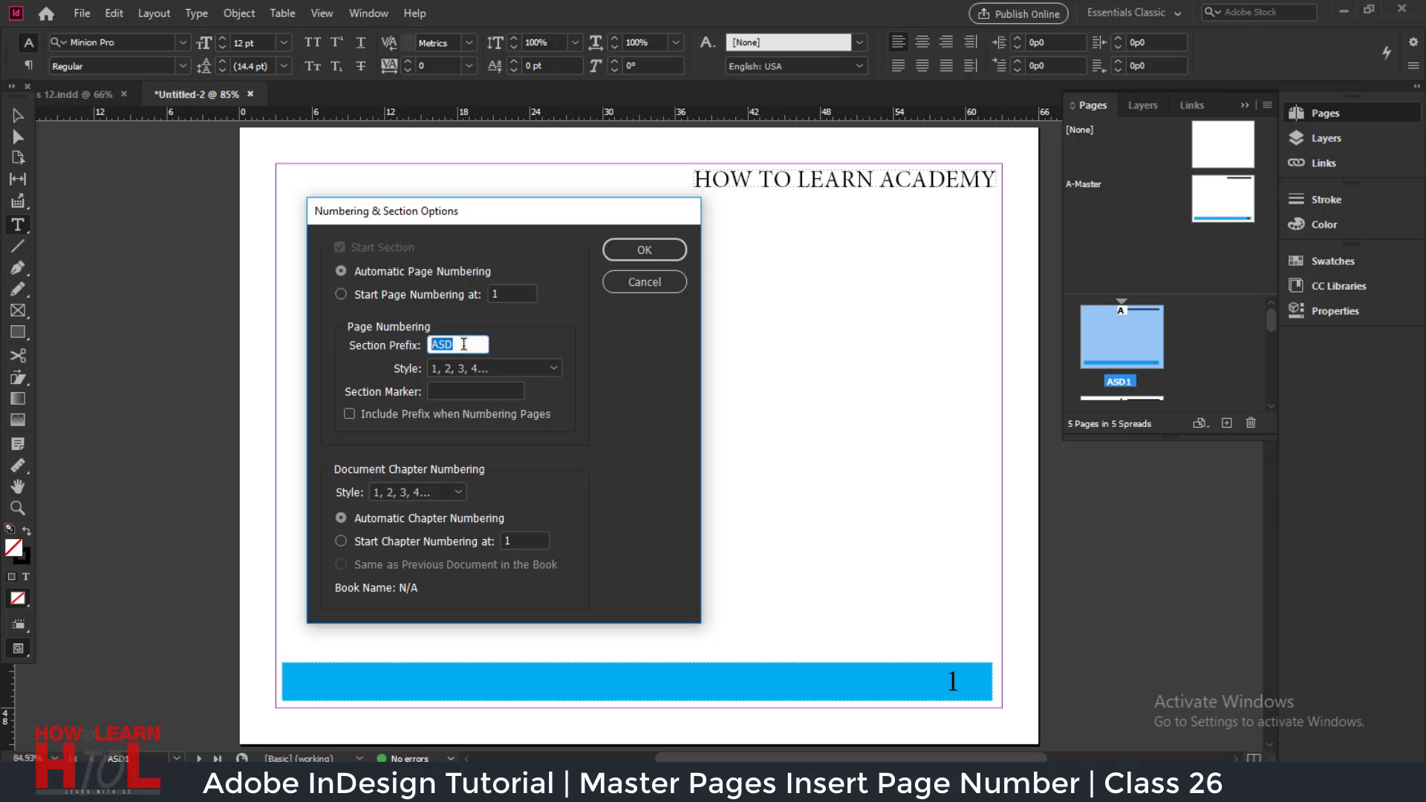
pyautogui.press('BackSpace')
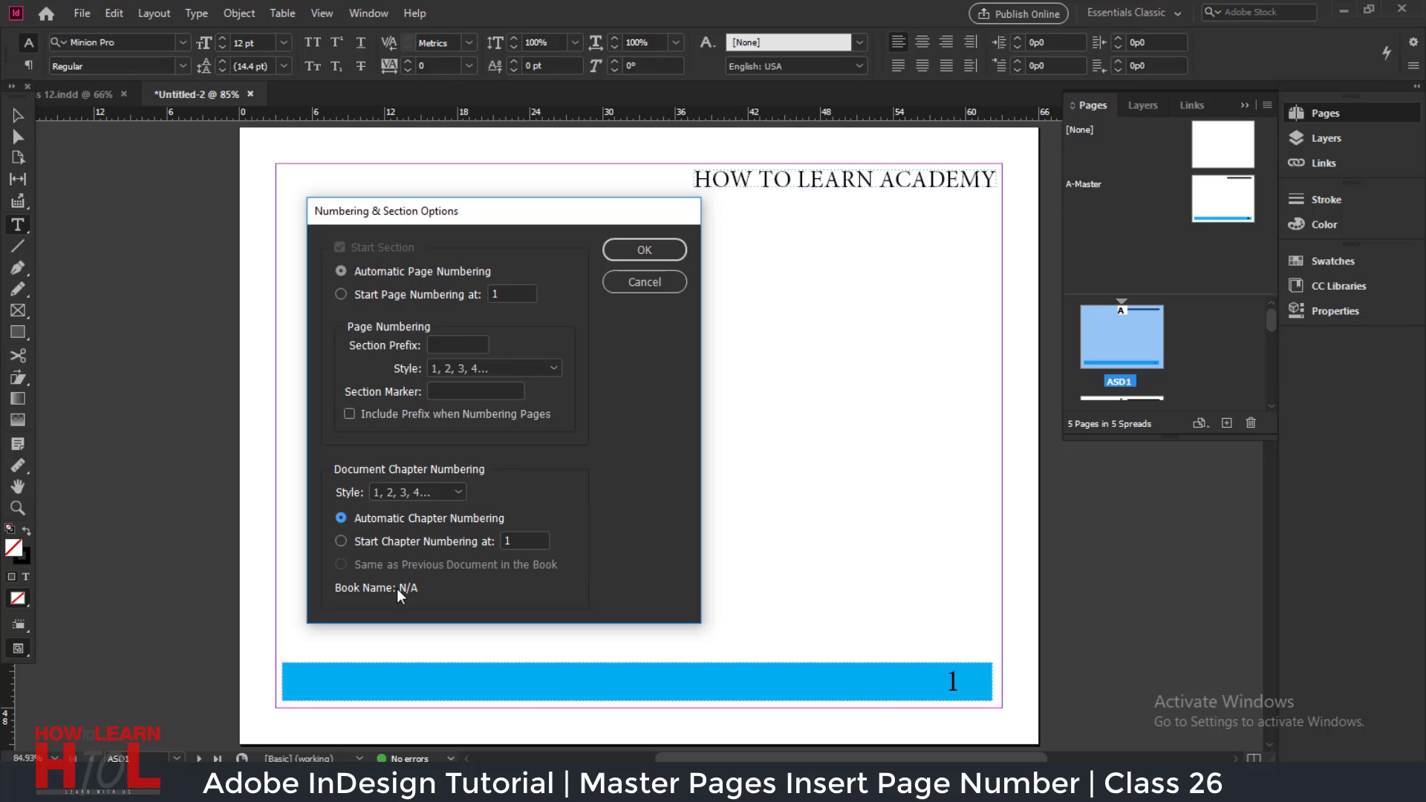
pyautogui.click(415, 487)
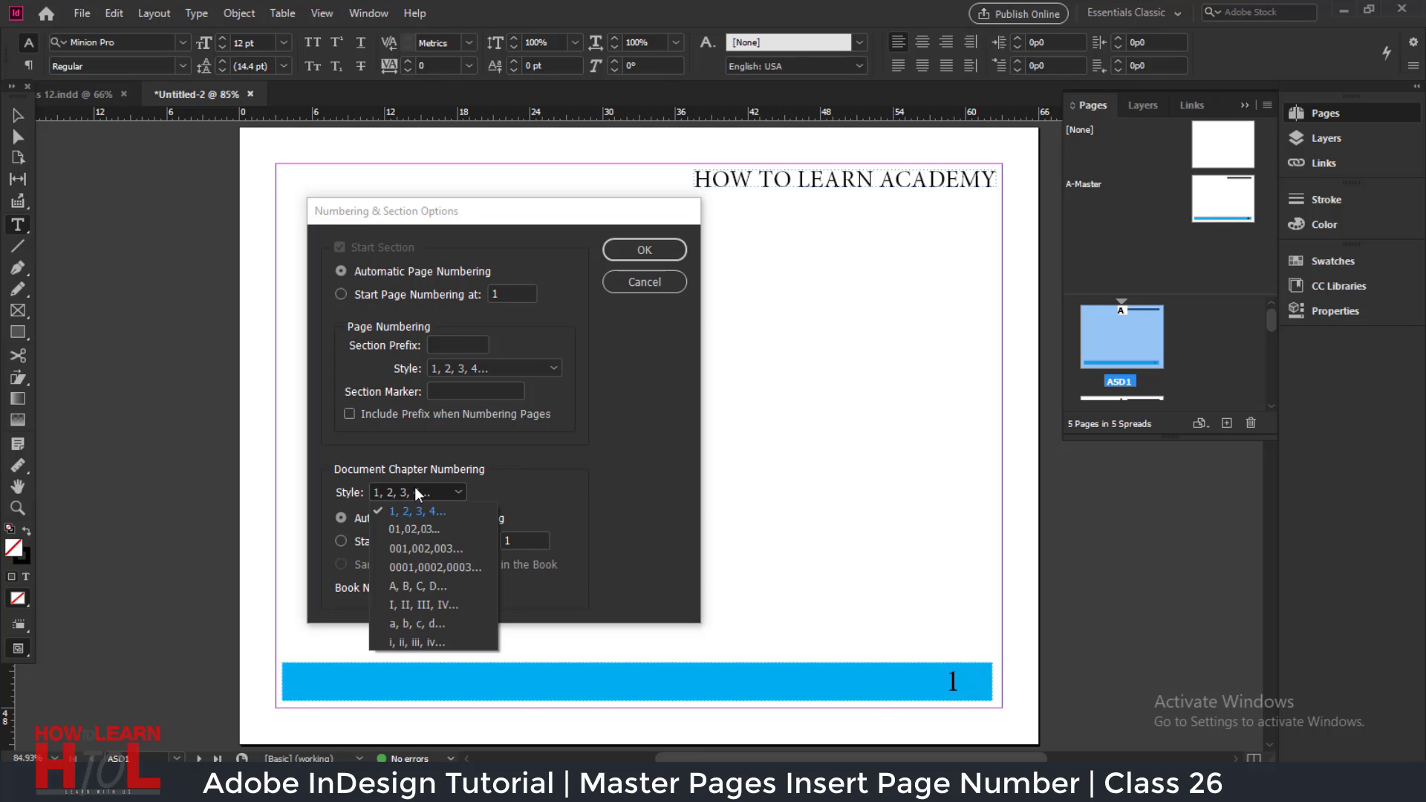
pyautogui.click(467, 498)
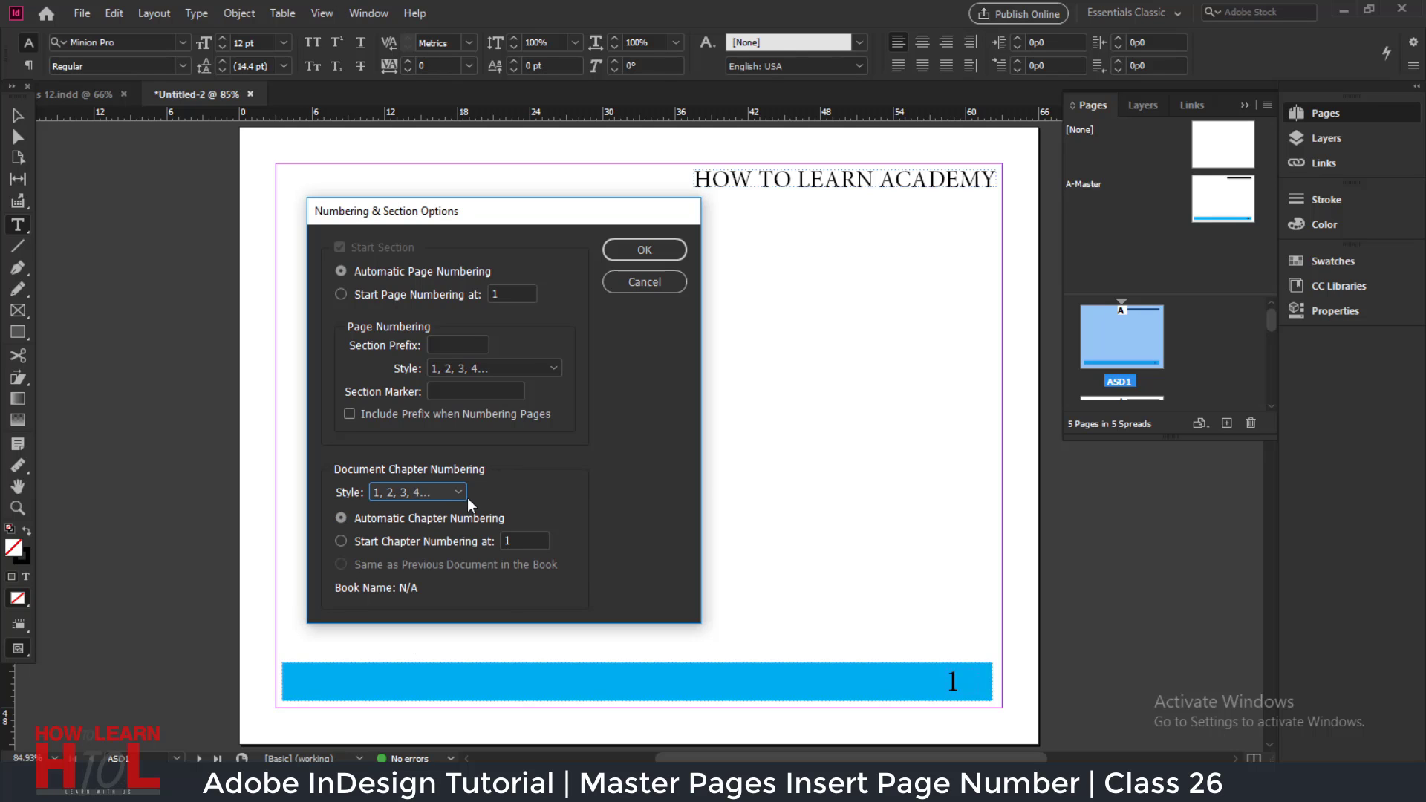
pyautogui.click(644, 251)
pyautogui.scroll(2, 899, 464)
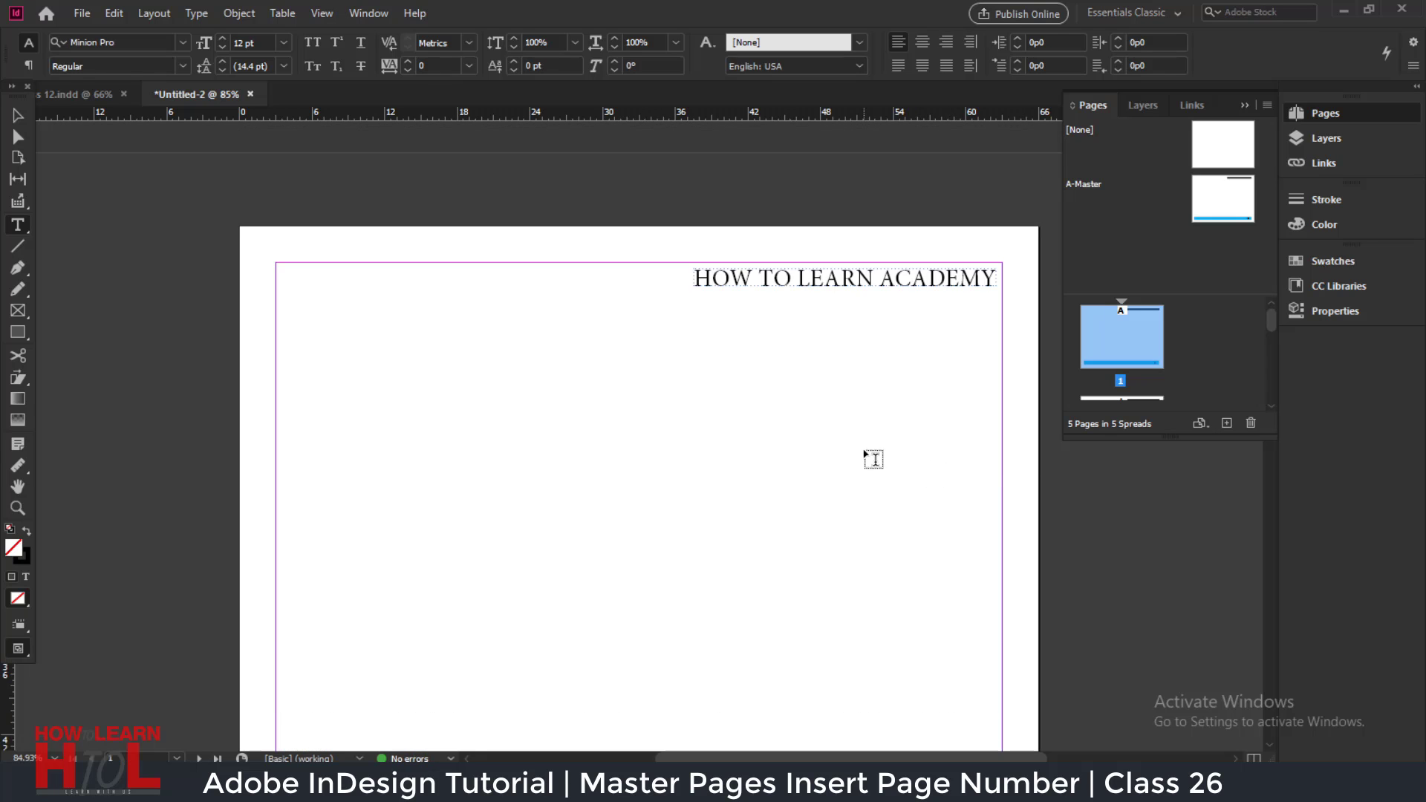
pyautogui.scroll(-4, 874, 458)
pyautogui.scroll(3, 873, 459)
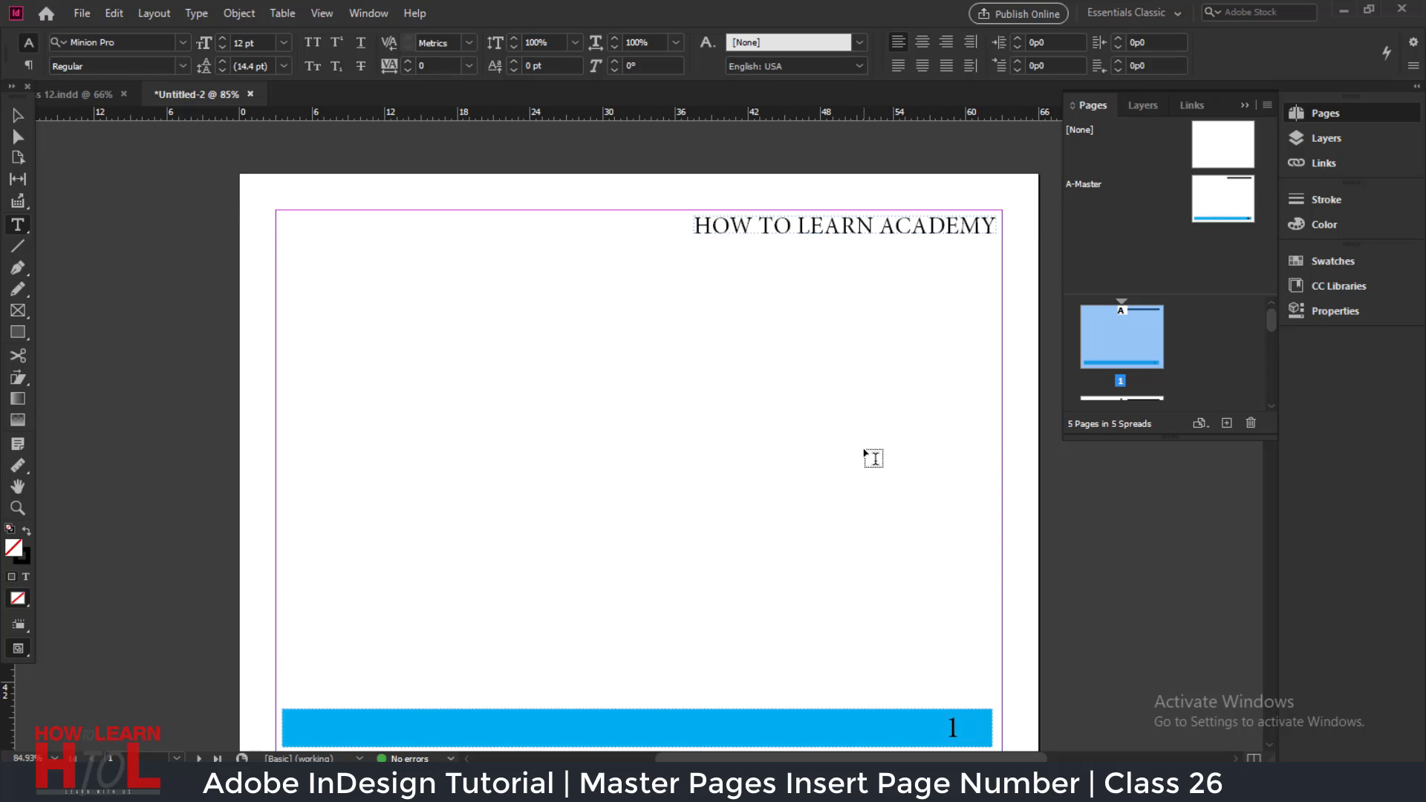
pyautogui.scroll(-1, 874, 458)
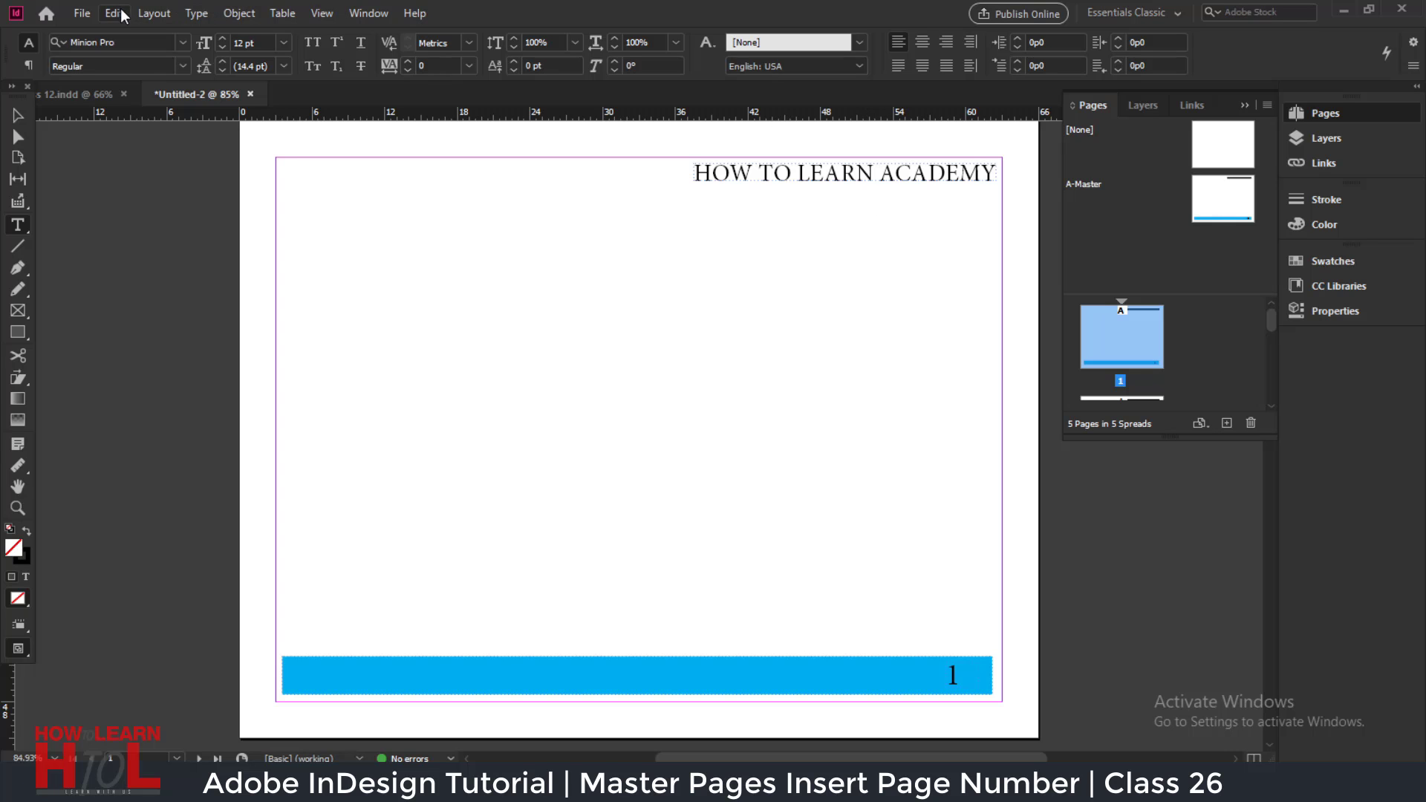
# Step: View the Numbering & Section Options for the first page and leave them without changes
pyautogui.click(157, 16)
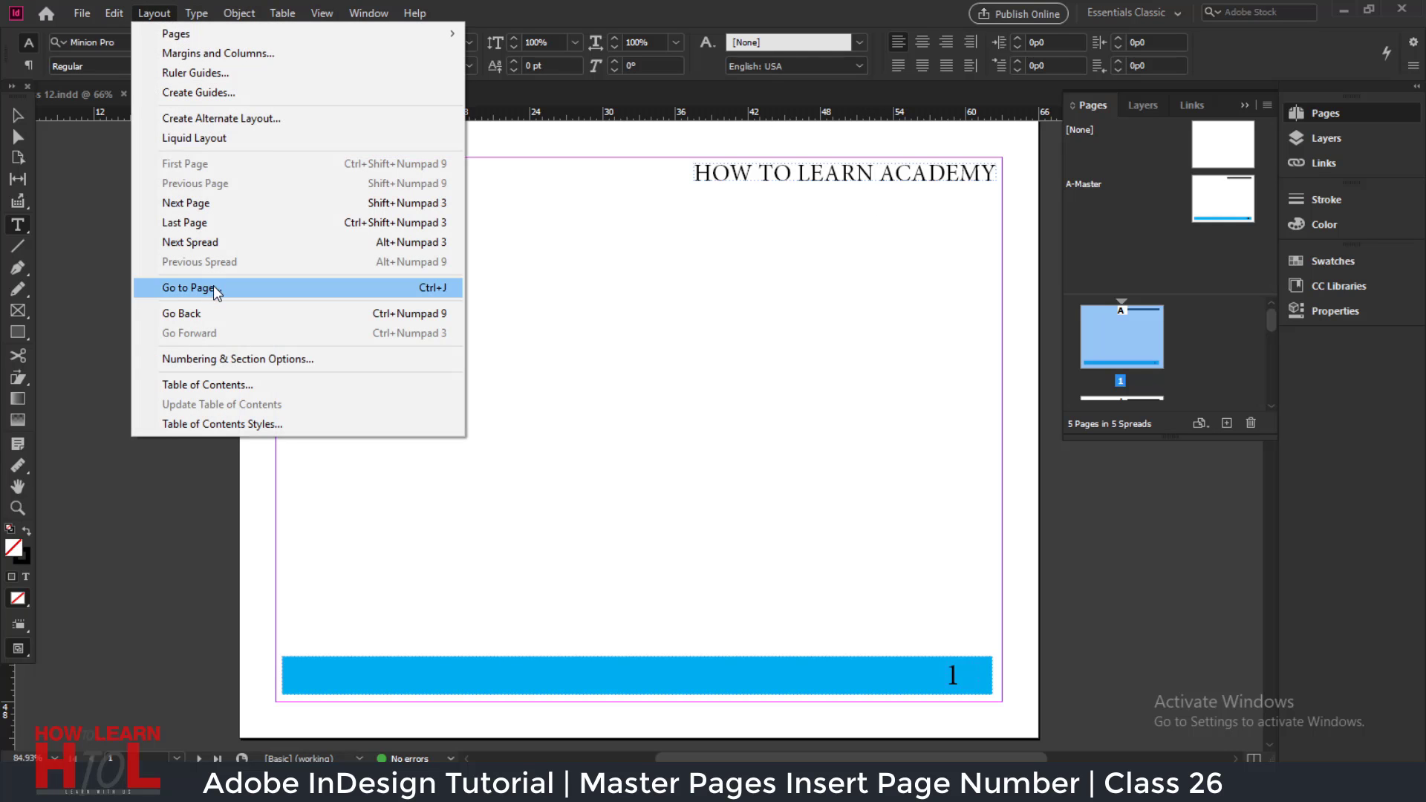
pyautogui.click(236, 359)
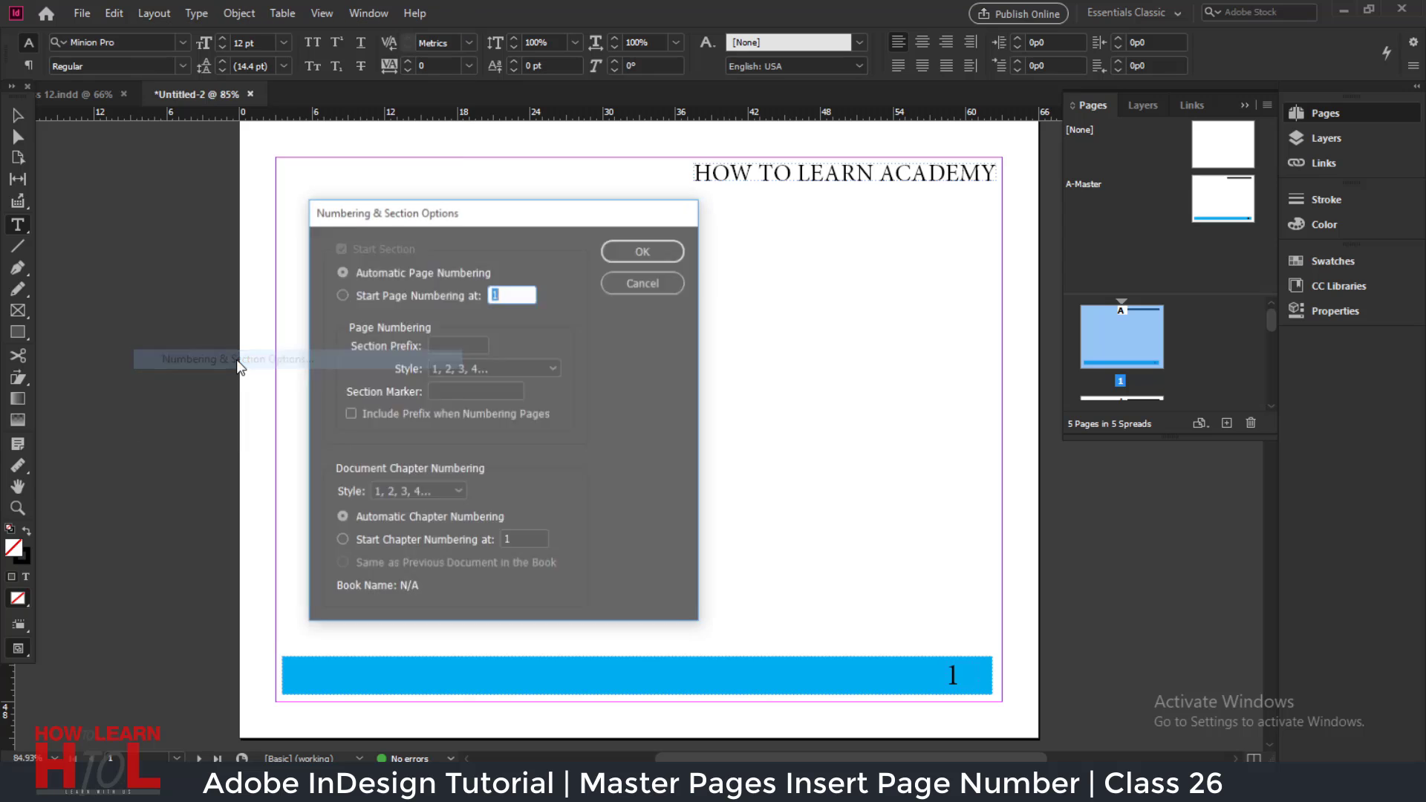
pyautogui.click(642, 283)
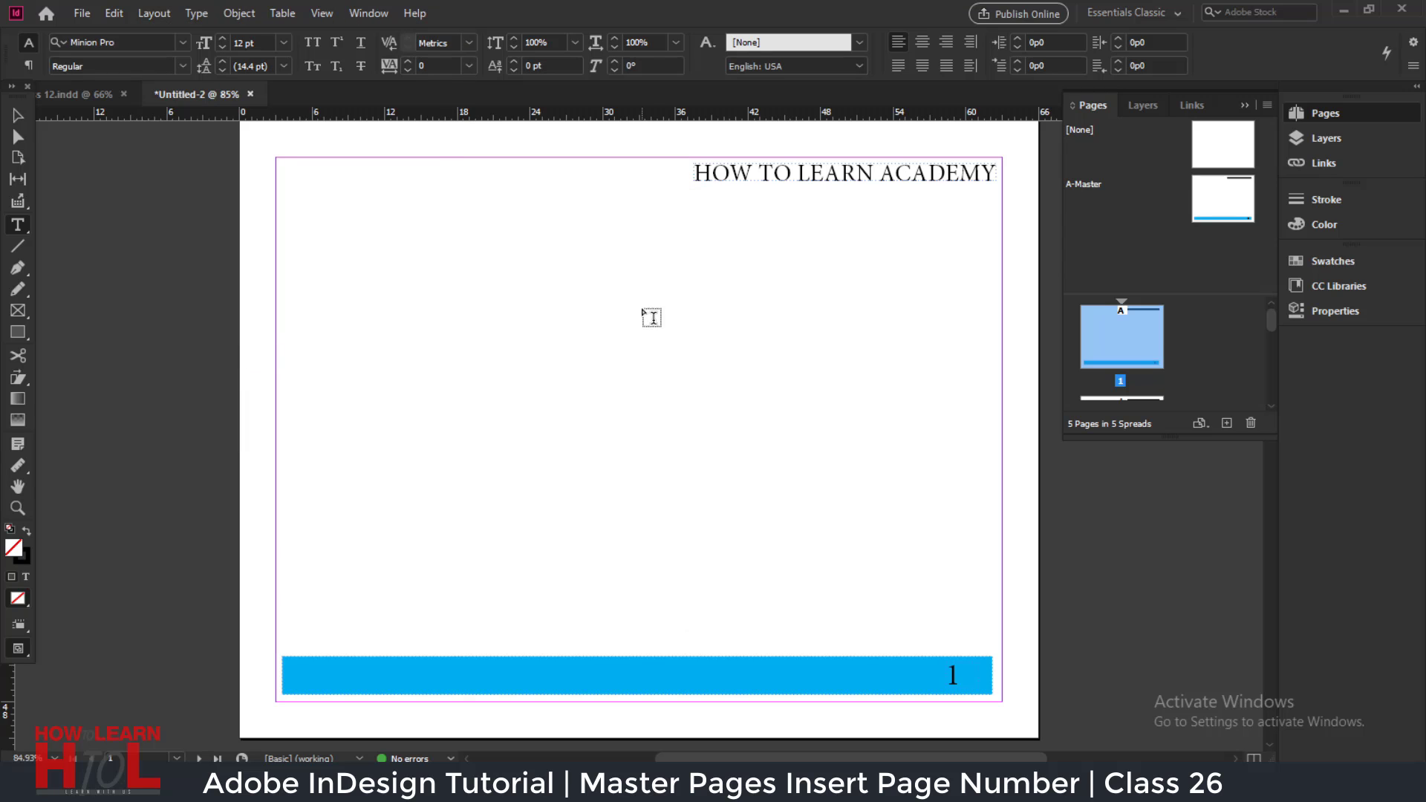
# Step: Duplicate the A-Master spread and fill the copy's footer bar with the yellow swatch C=0 M=0 Y=100 K=0
pyautogui.rightClick(1220, 194)
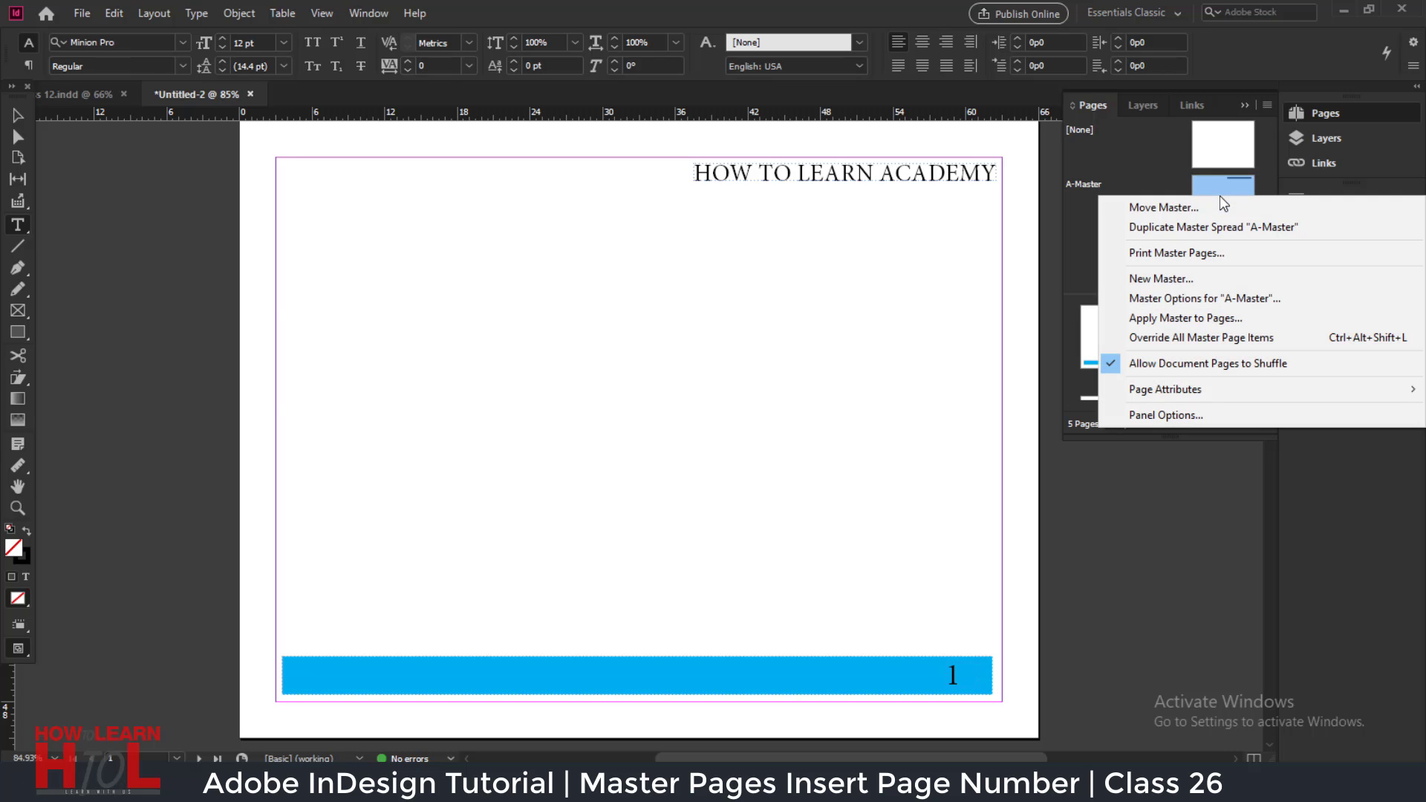
pyautogui.click(1192, 227)
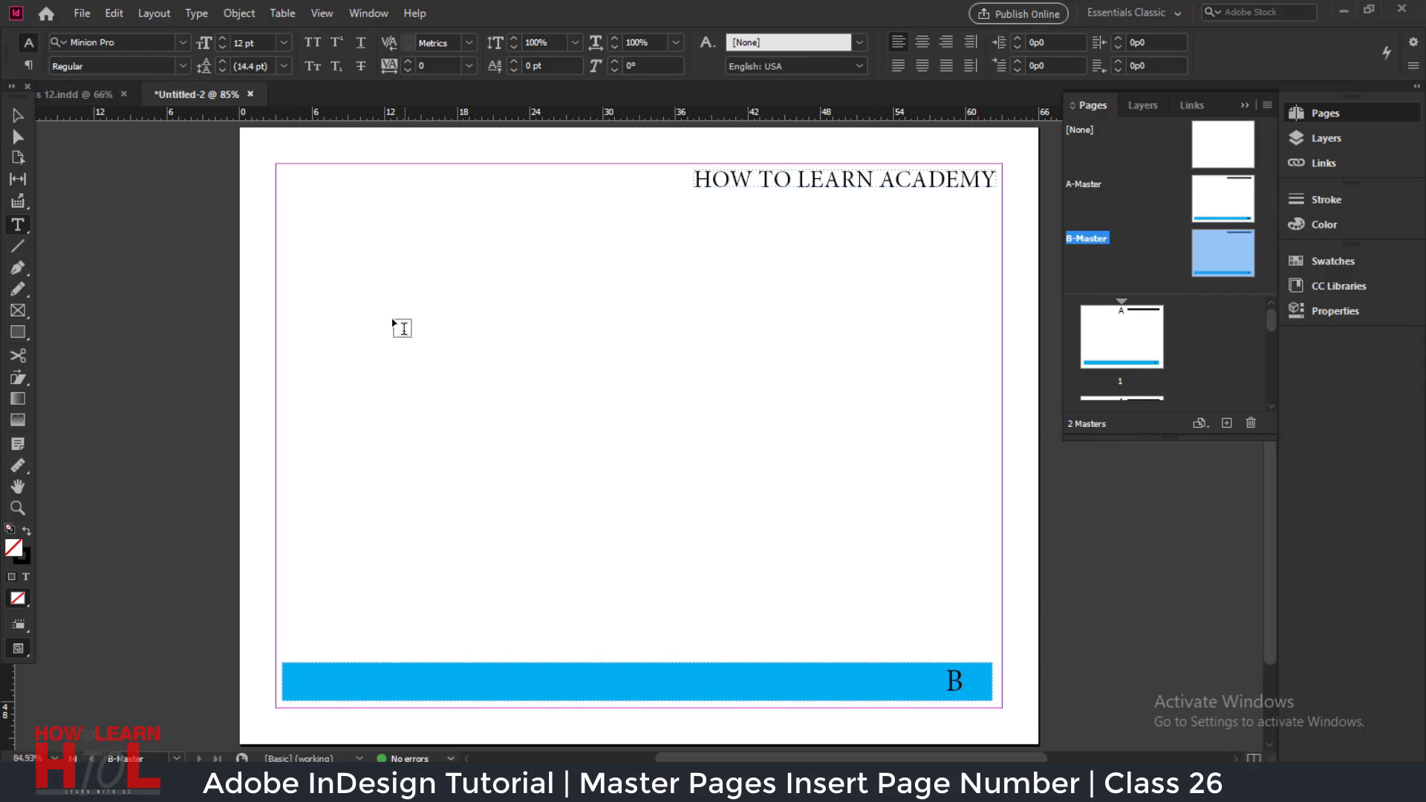
pyautogui.click(17, 115)
pyautogui.click(647, 677)
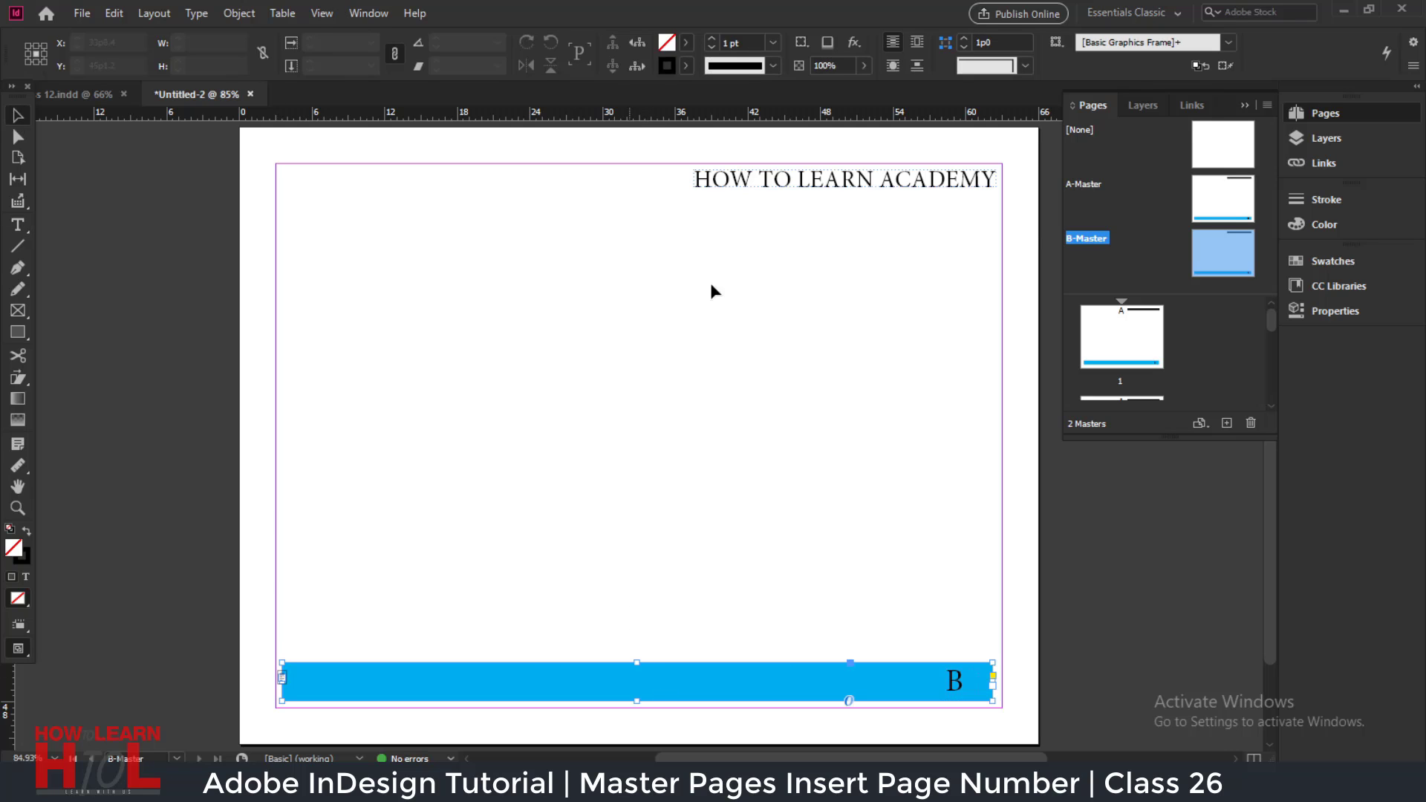
pyautogui.click(685, 42)
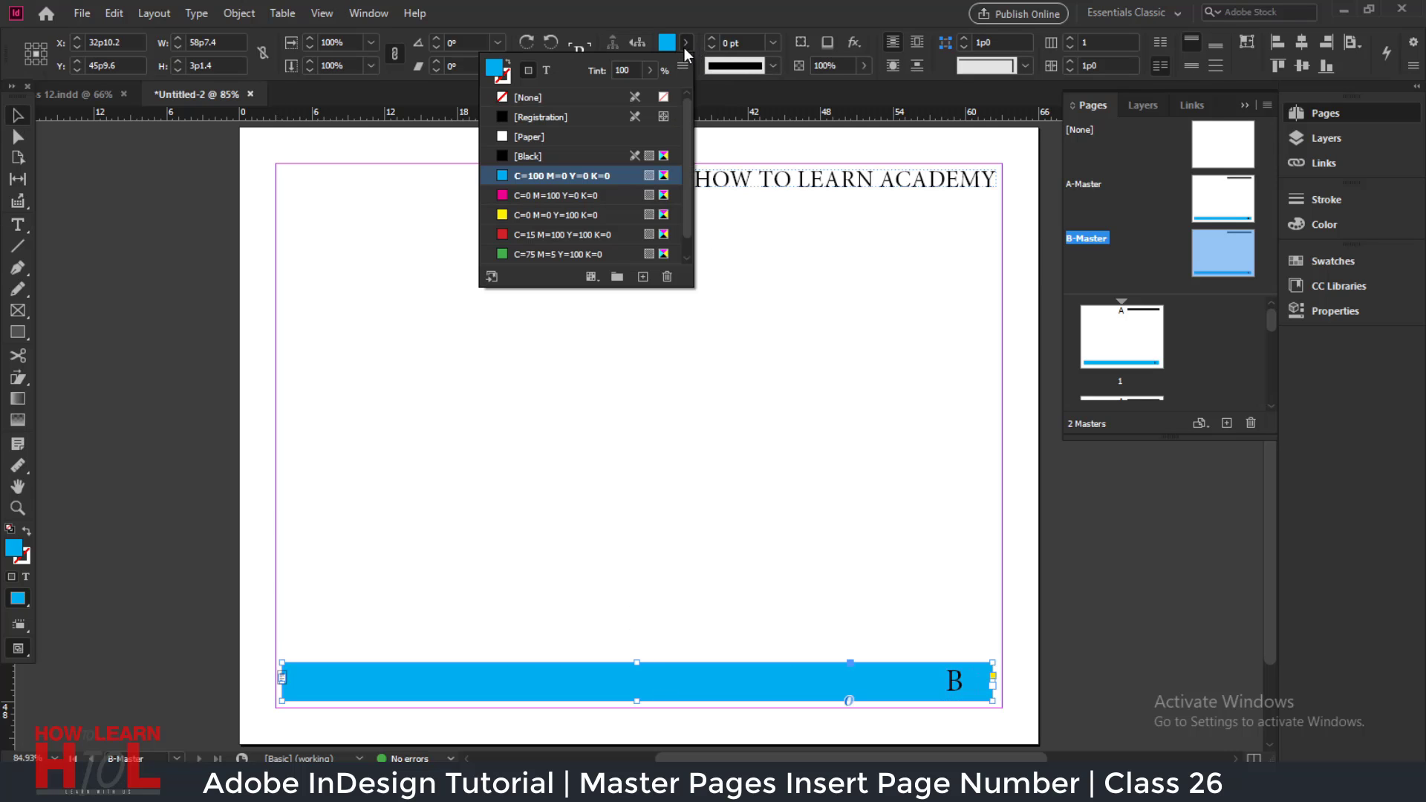
pyautogui.click(540, 214)
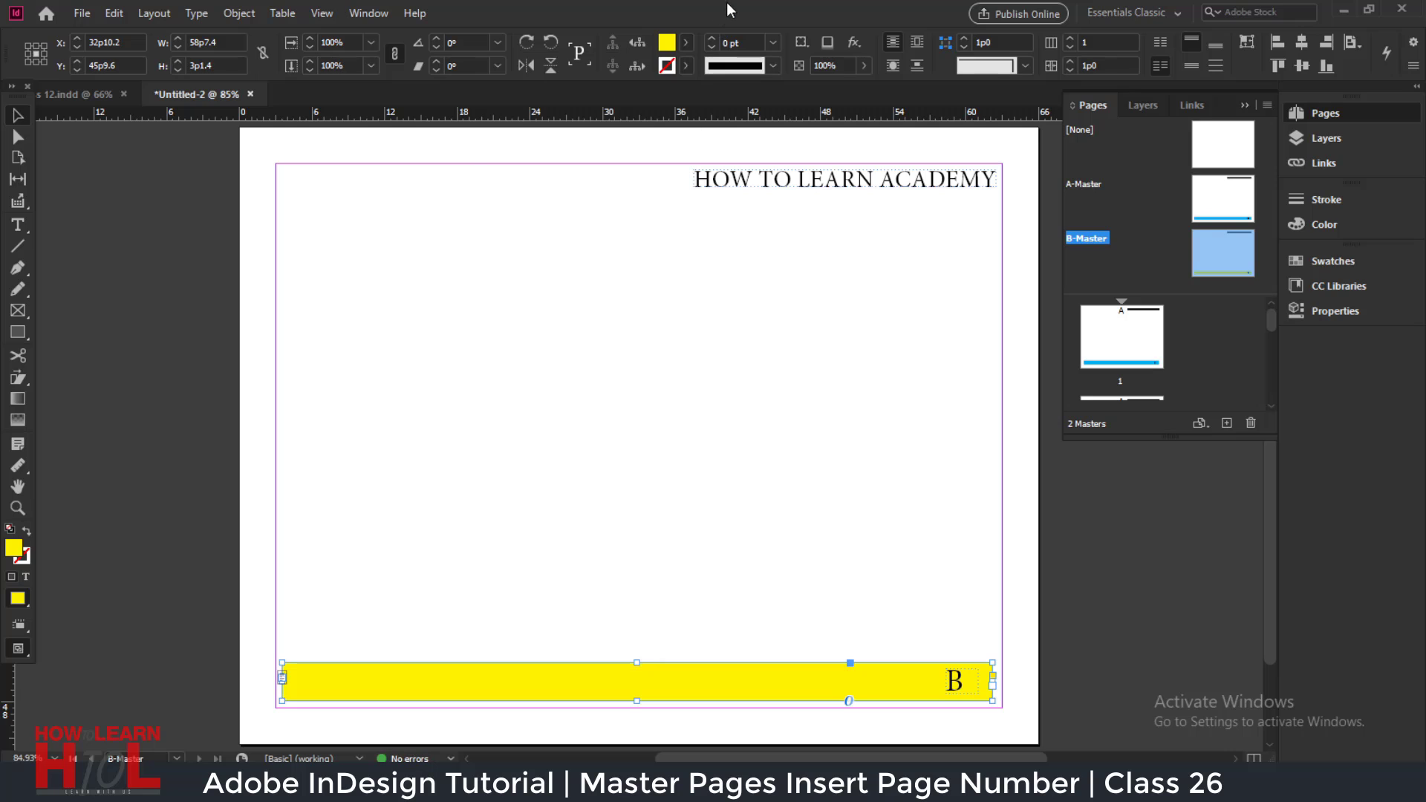
# Step: Apply B-Master to the second page and show that page
pyautogui.moveTo(1216, 271); pyautogui.dragTo(1132, 319)
pyautogui.doubleClick(1128, 314)
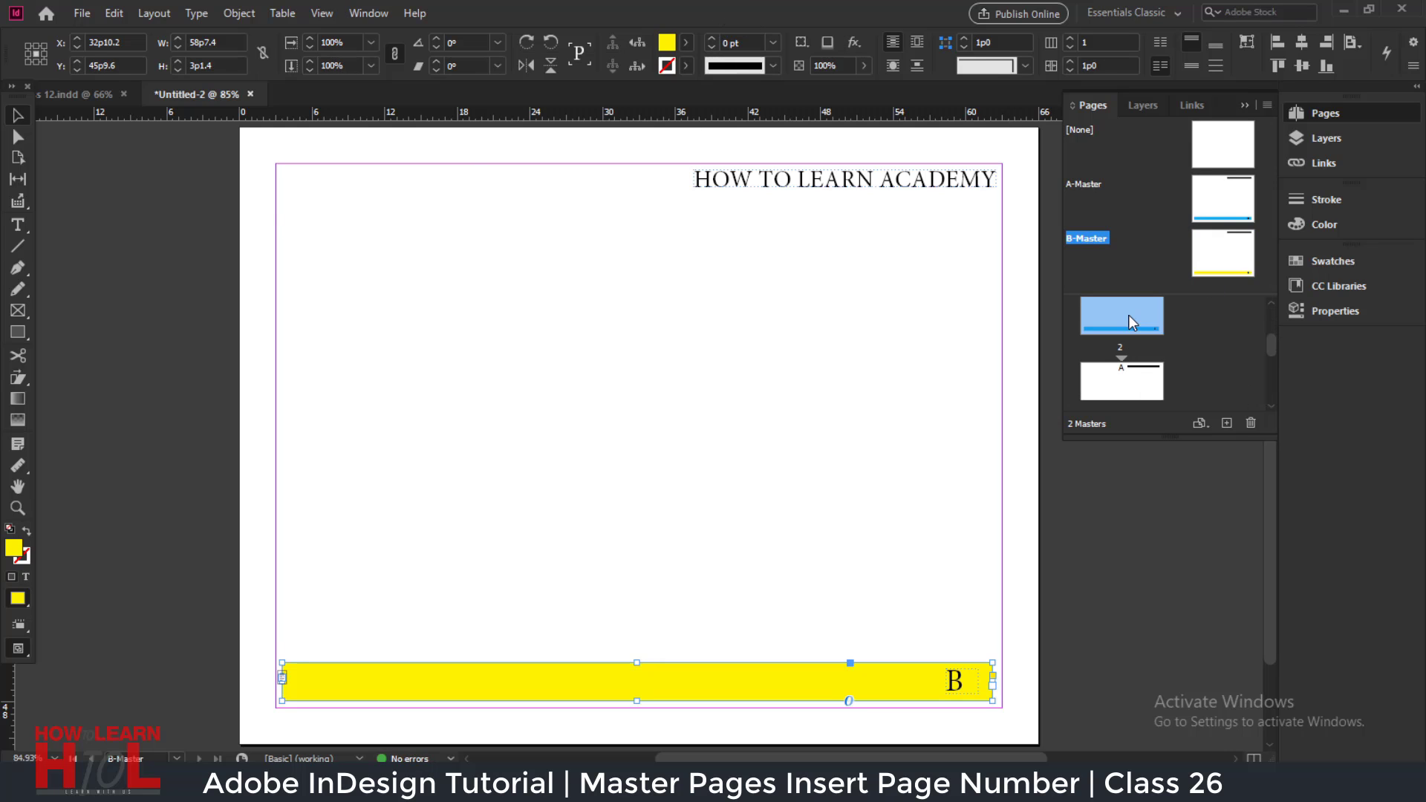
pyautogui.moveTo(1225, 256); pyautogui.dragTo(1123, 331)
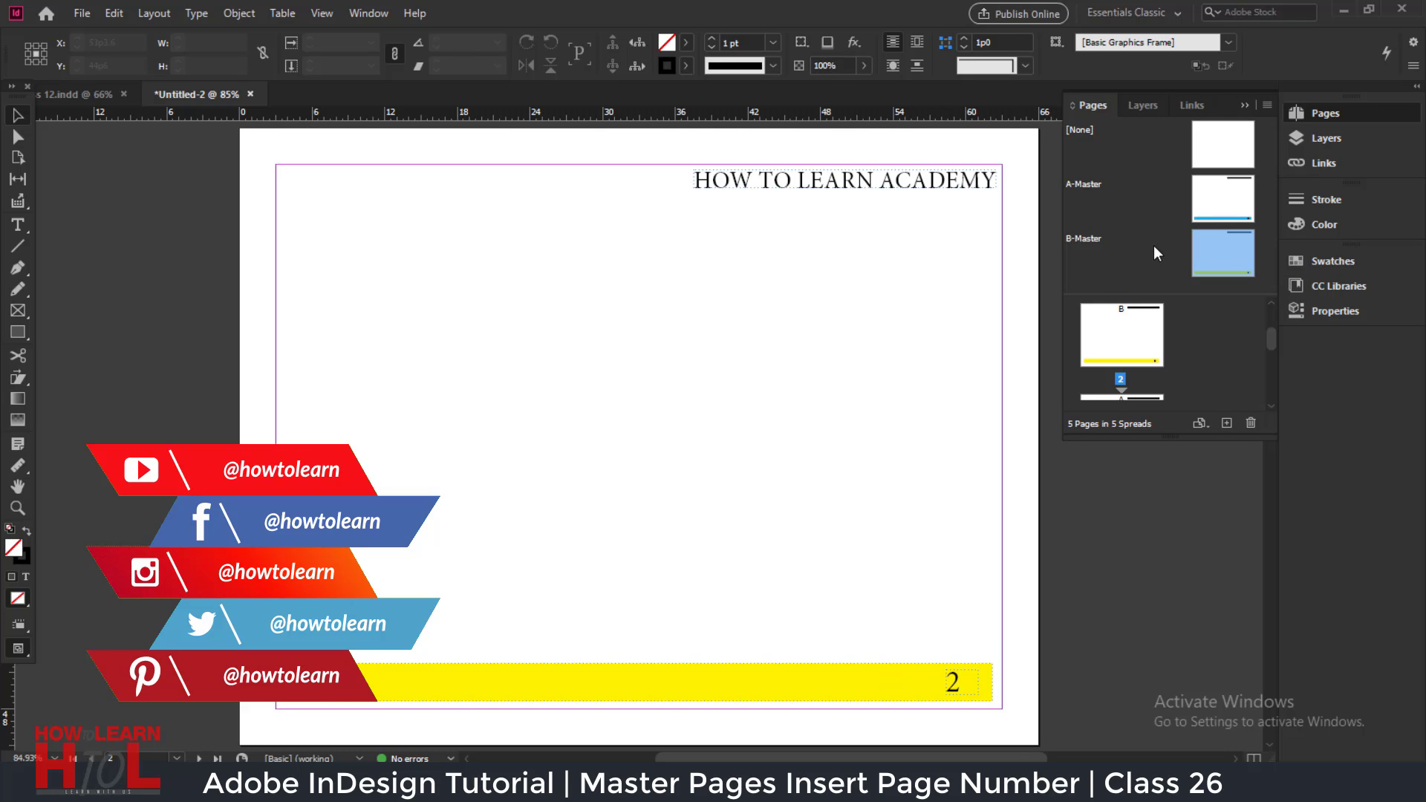
# Step: Delete the B-Master spread although it is applied to a page
pyautogui.rightClick(1214, 248)
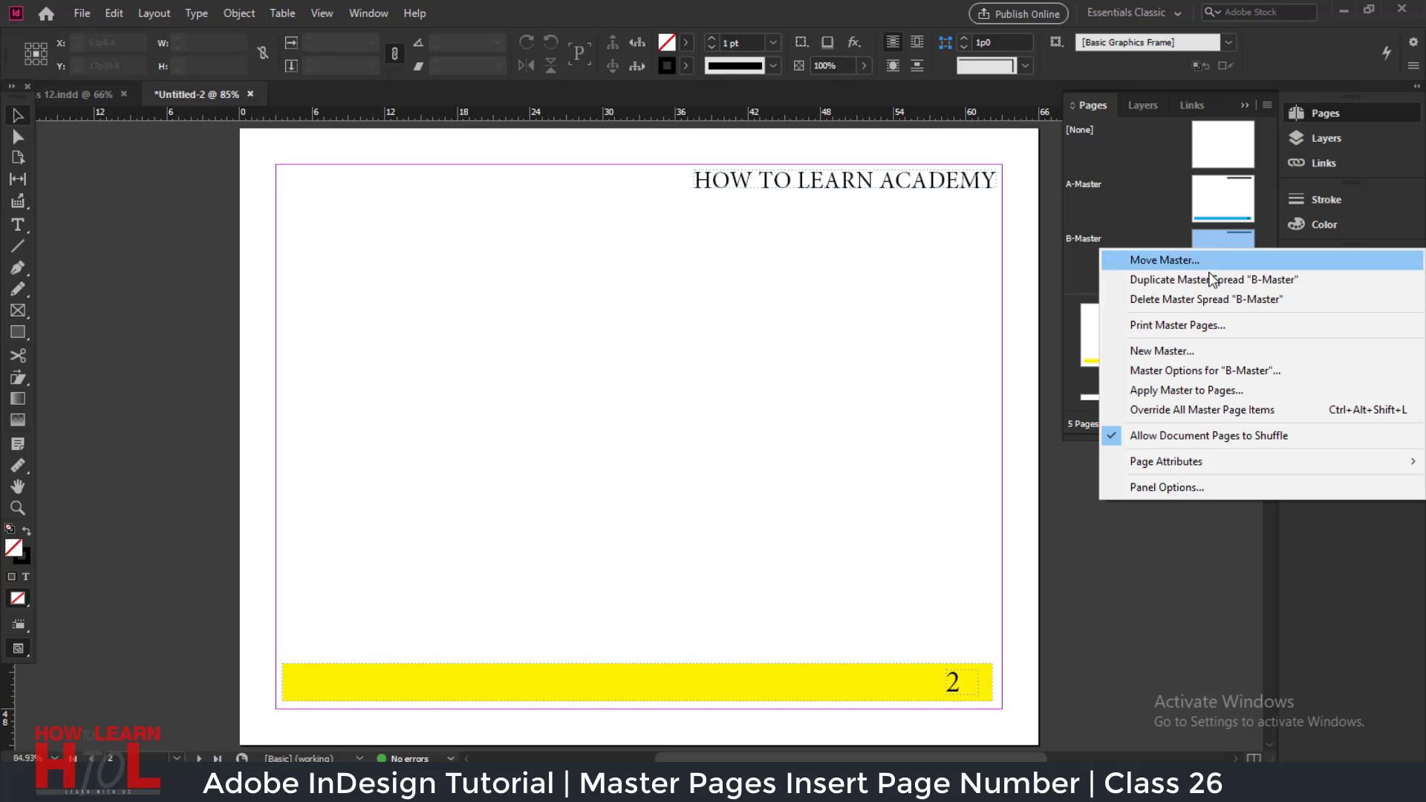
pyautogui.click(1203, 300)
pyautogui.click(772, 414)
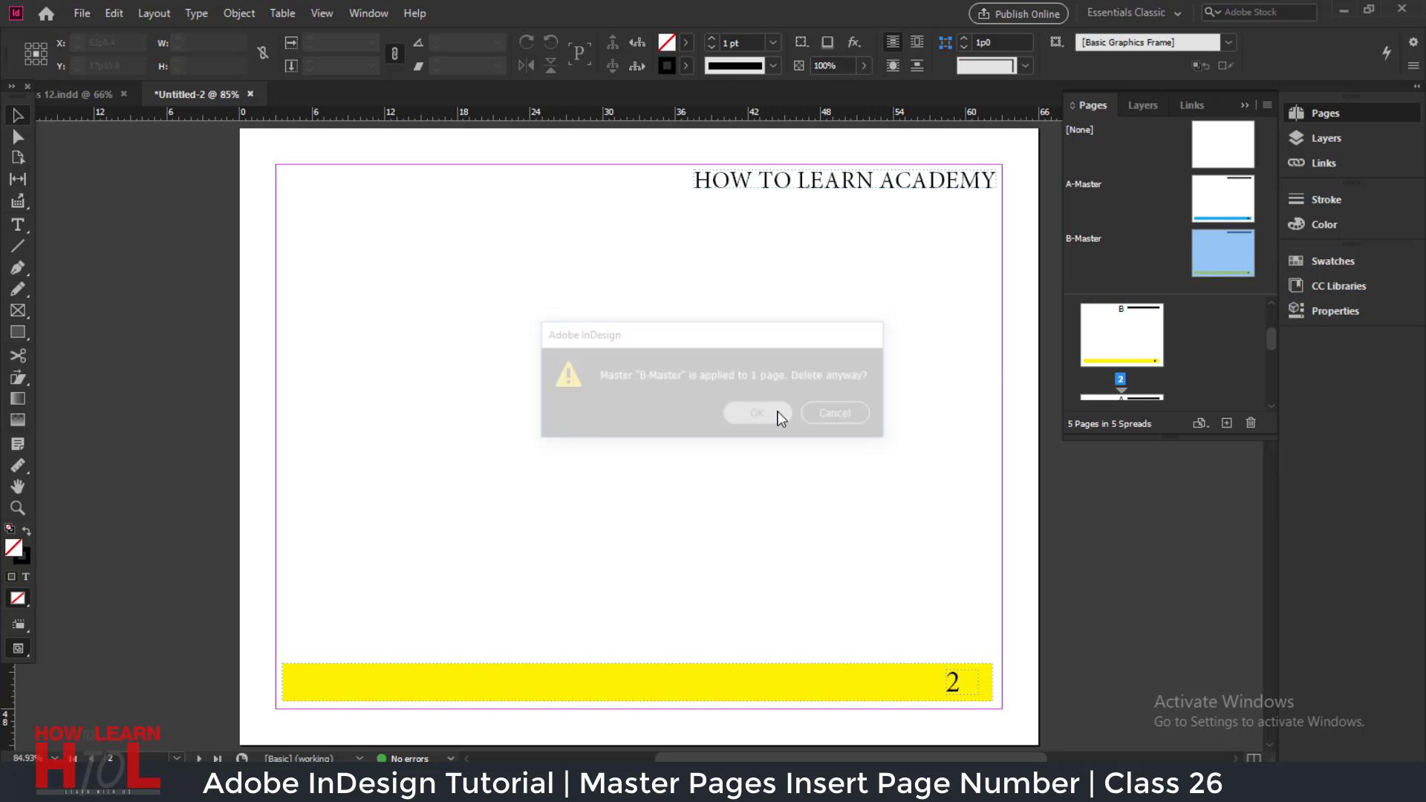
# Step: View the Load Master Pages file dialog with A-Master selected and cancel it without choosing a file
pyautogui.click(1224, 195)
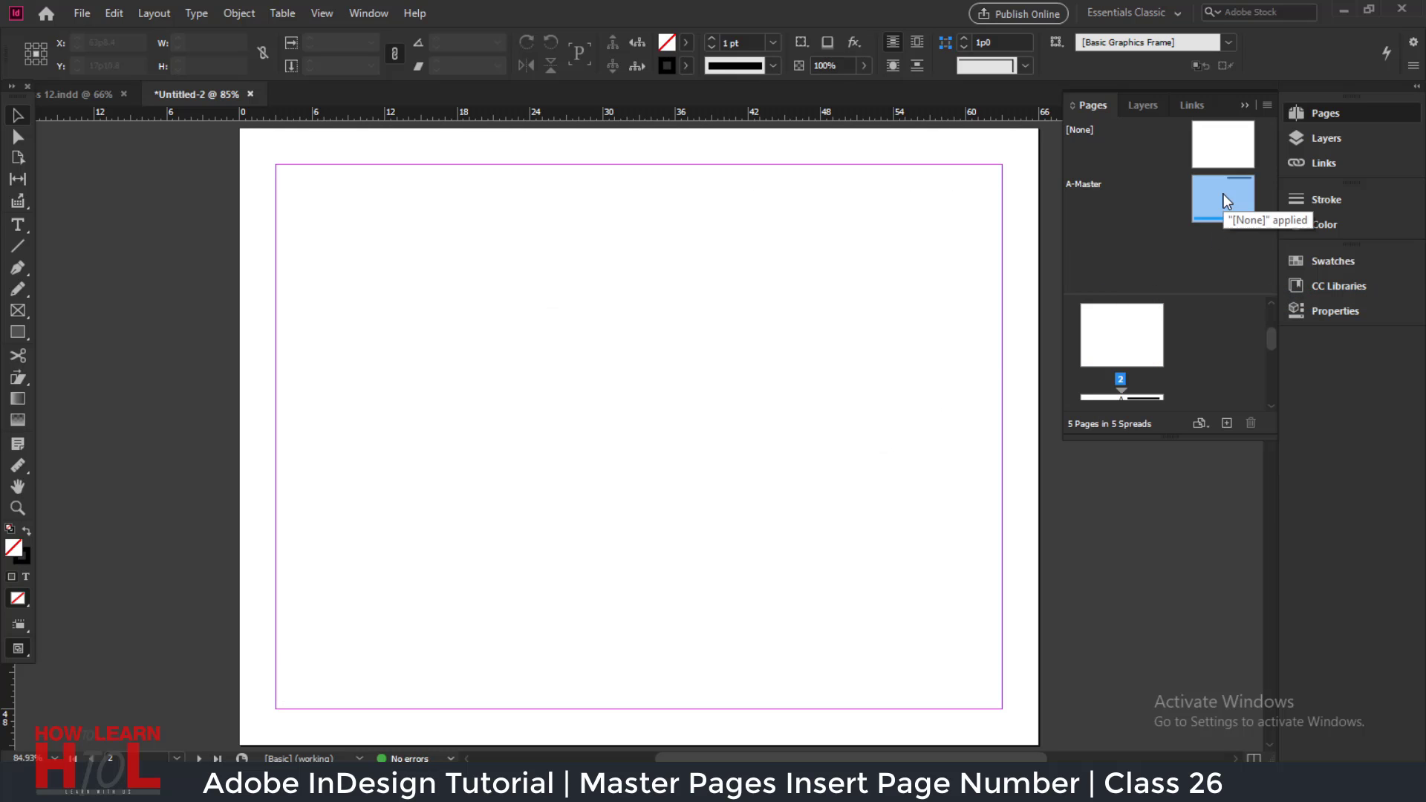
pyautogui.click(1267, 105)
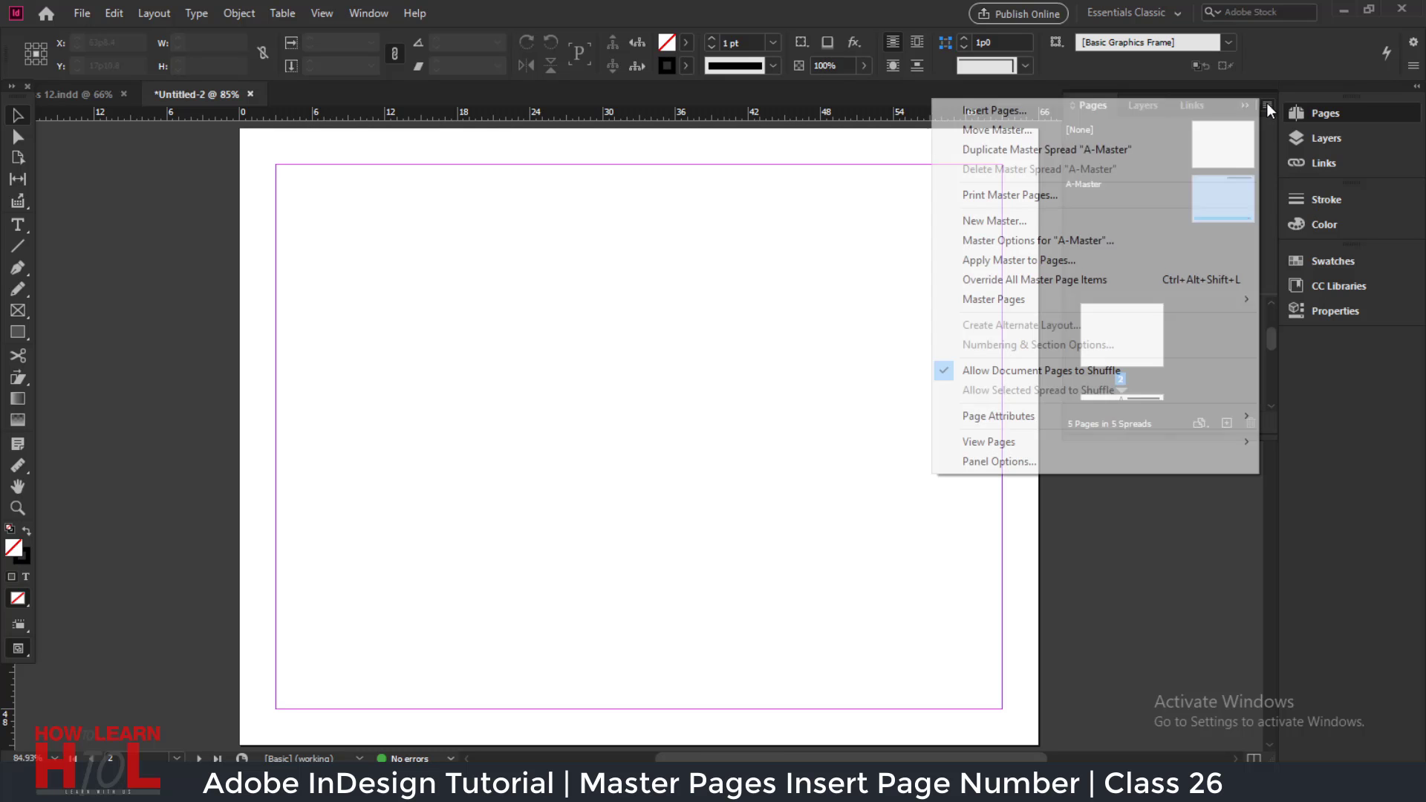
pyautogui.moveTo(1085, 301)
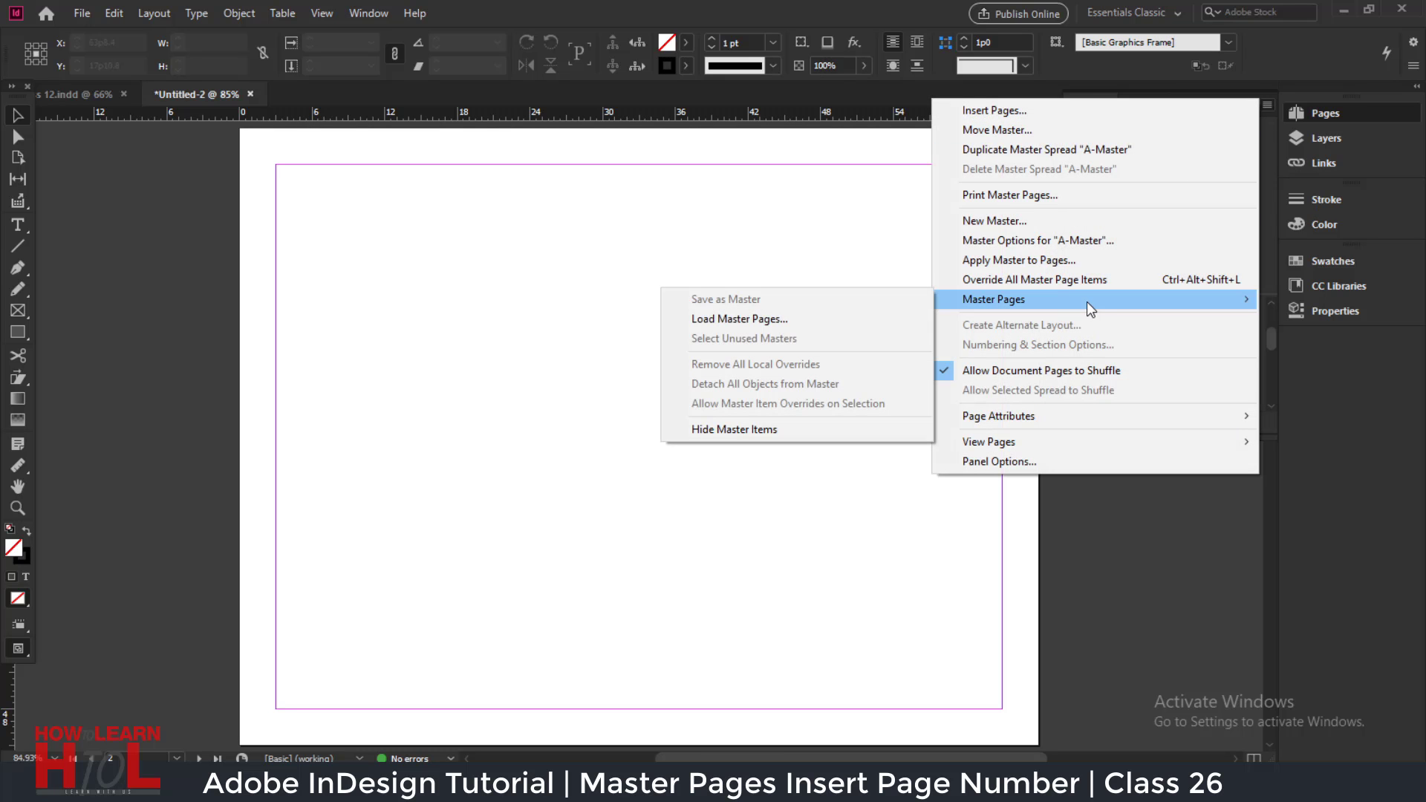
pyautogui.click(787, 324)
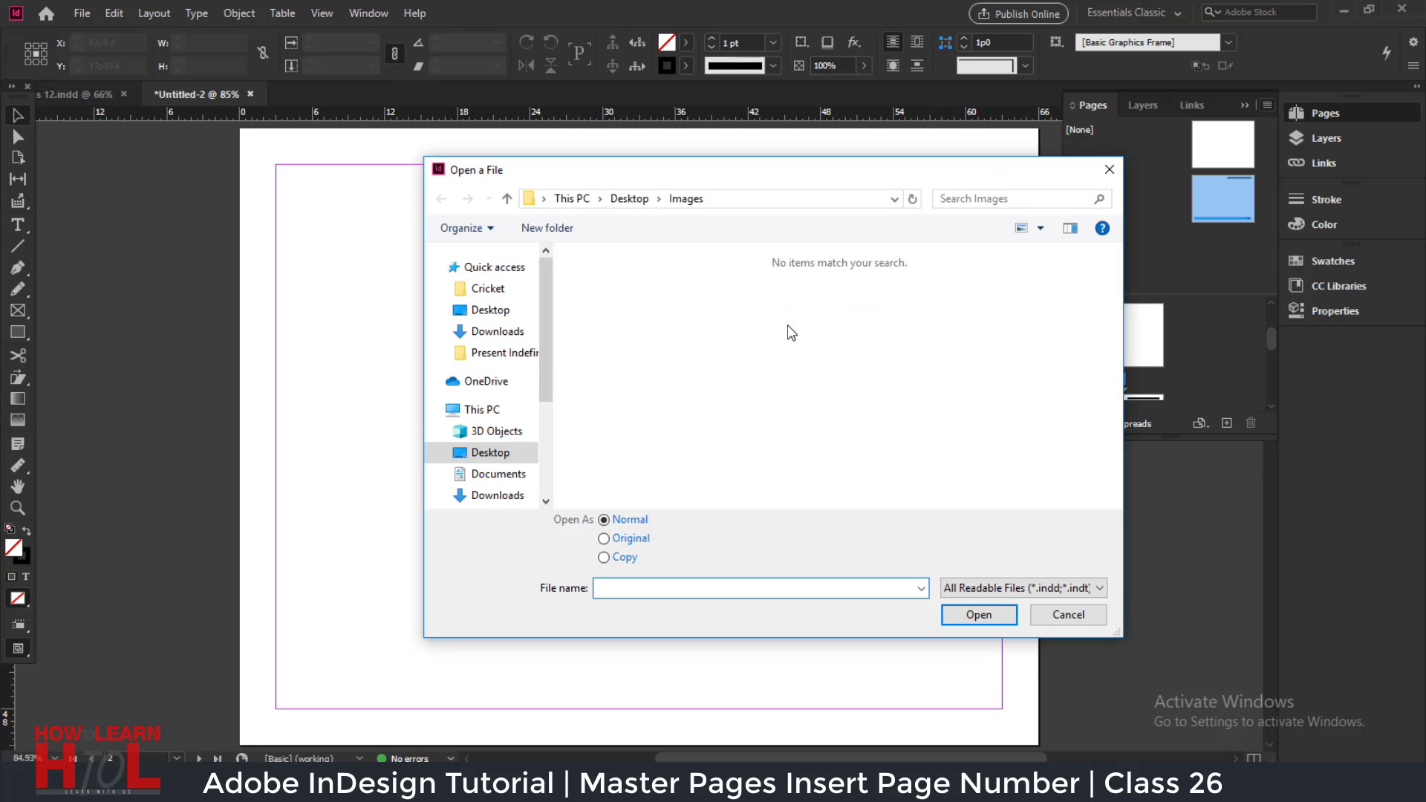
pyautogui.click(1070, 614)
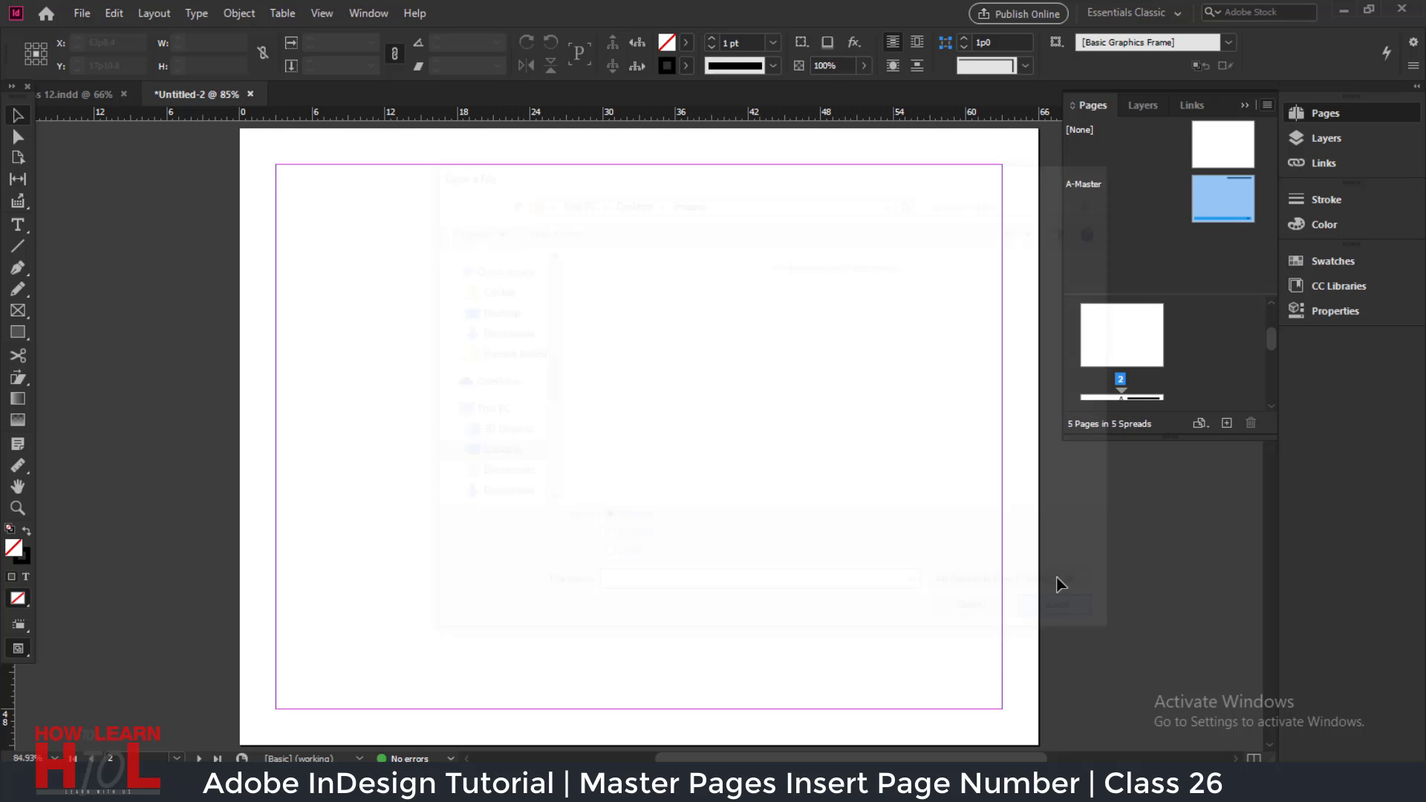
pyautogui.click(1265, 106)
pyautogui.click(1265, 102)
pyautogui.click(1267, 105)
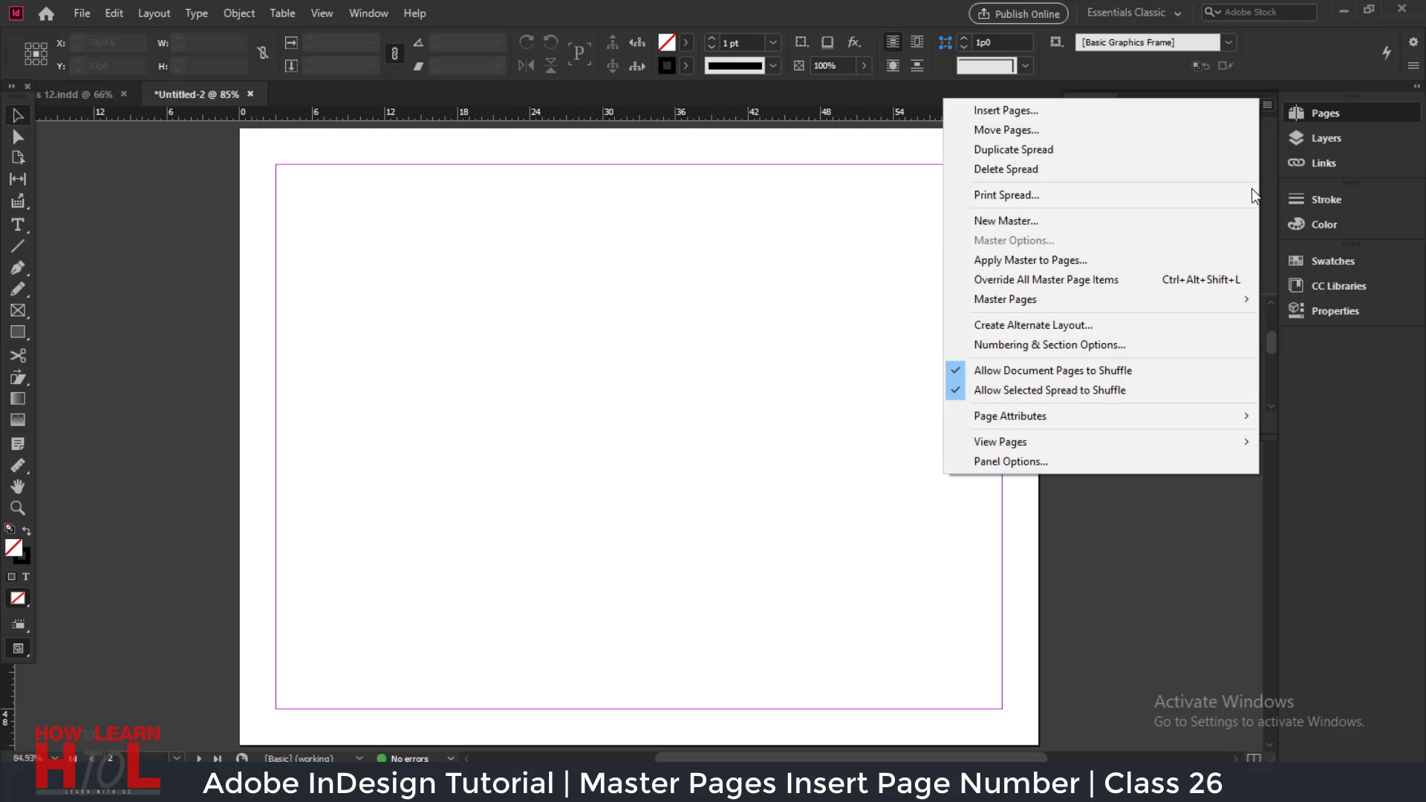
pyautogui.moveTo(1040, 302)
pyautogui.click(1131, 330)
# Step: Check the third page, apply A-Master to the second page and show that page
pyautogui.moveTo(1127, 377); pyautogui.dragTo(1131, 364)
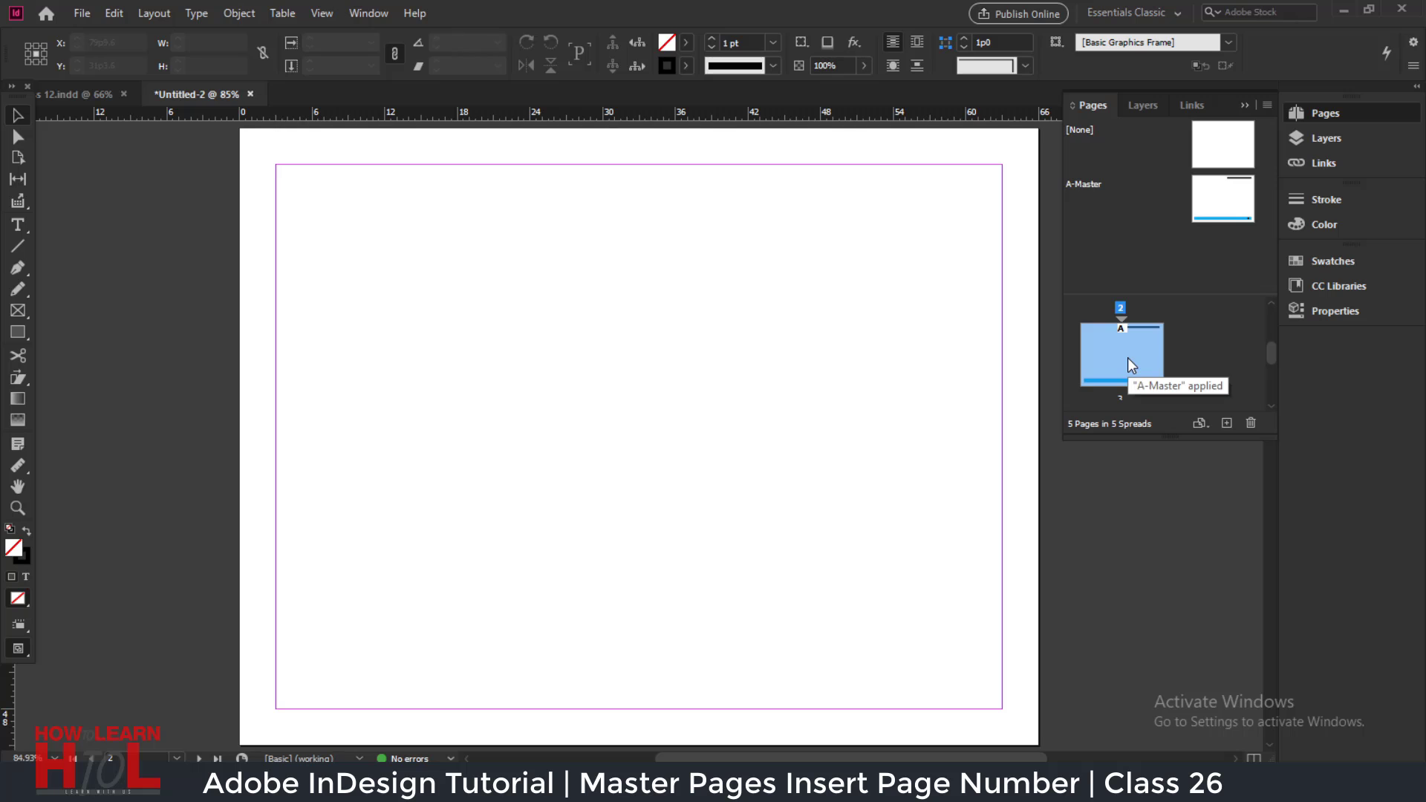
pyautogui.doubleClick(1127, 358)
pyautogui.scroll(1, 1128, 358)
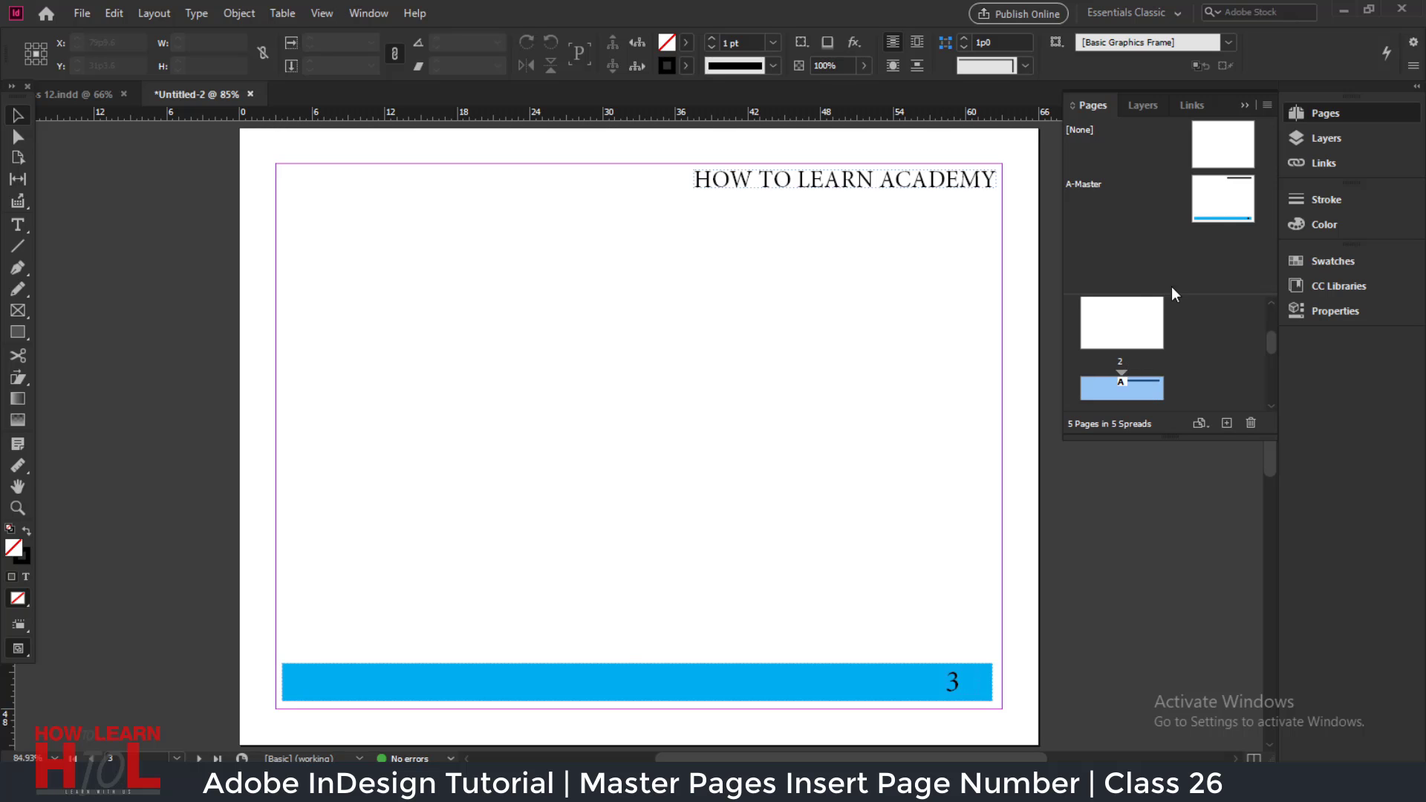
pyautogui.moveTo(1236, 200); pyautogui.dragTo(1129, 356)
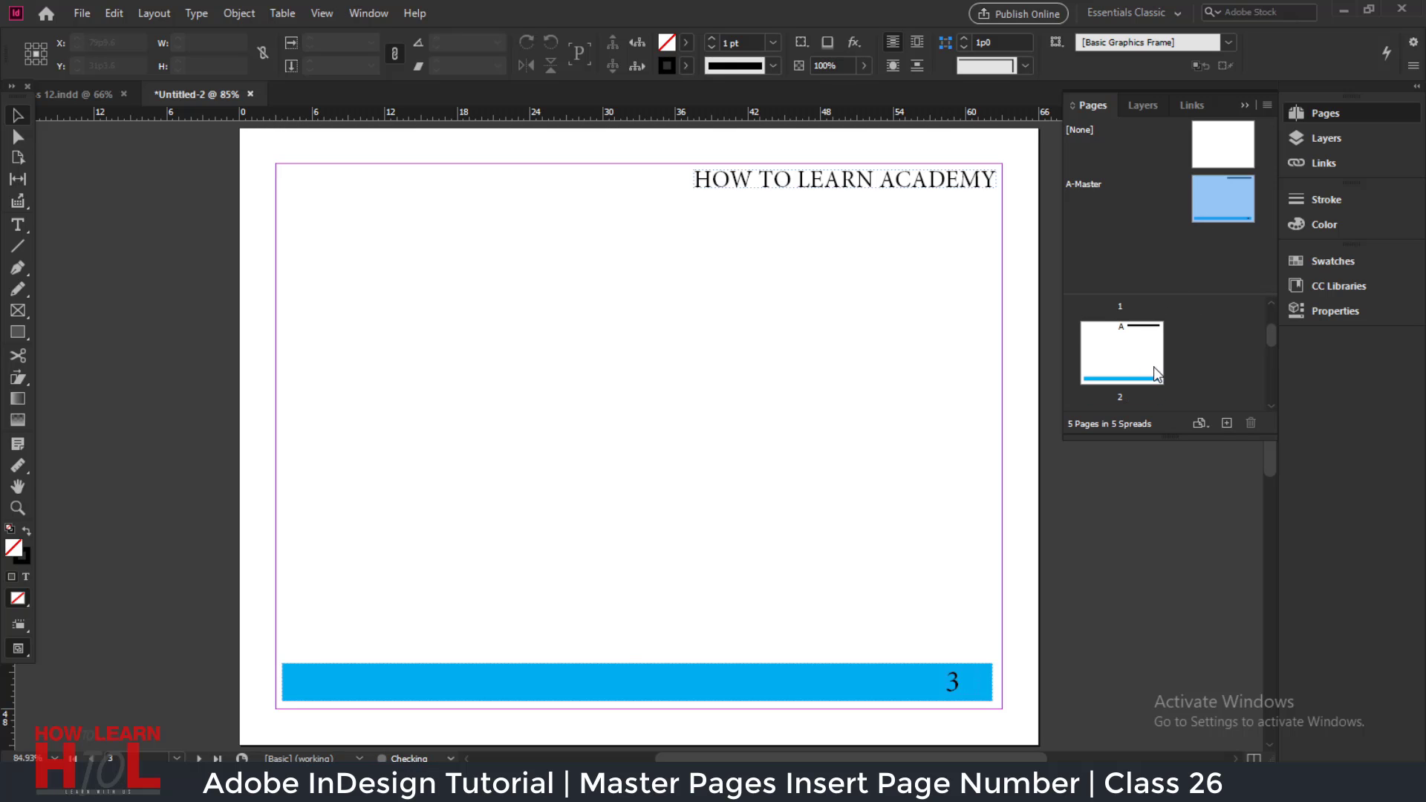
pyautogui.doubleClick(1129, 356)
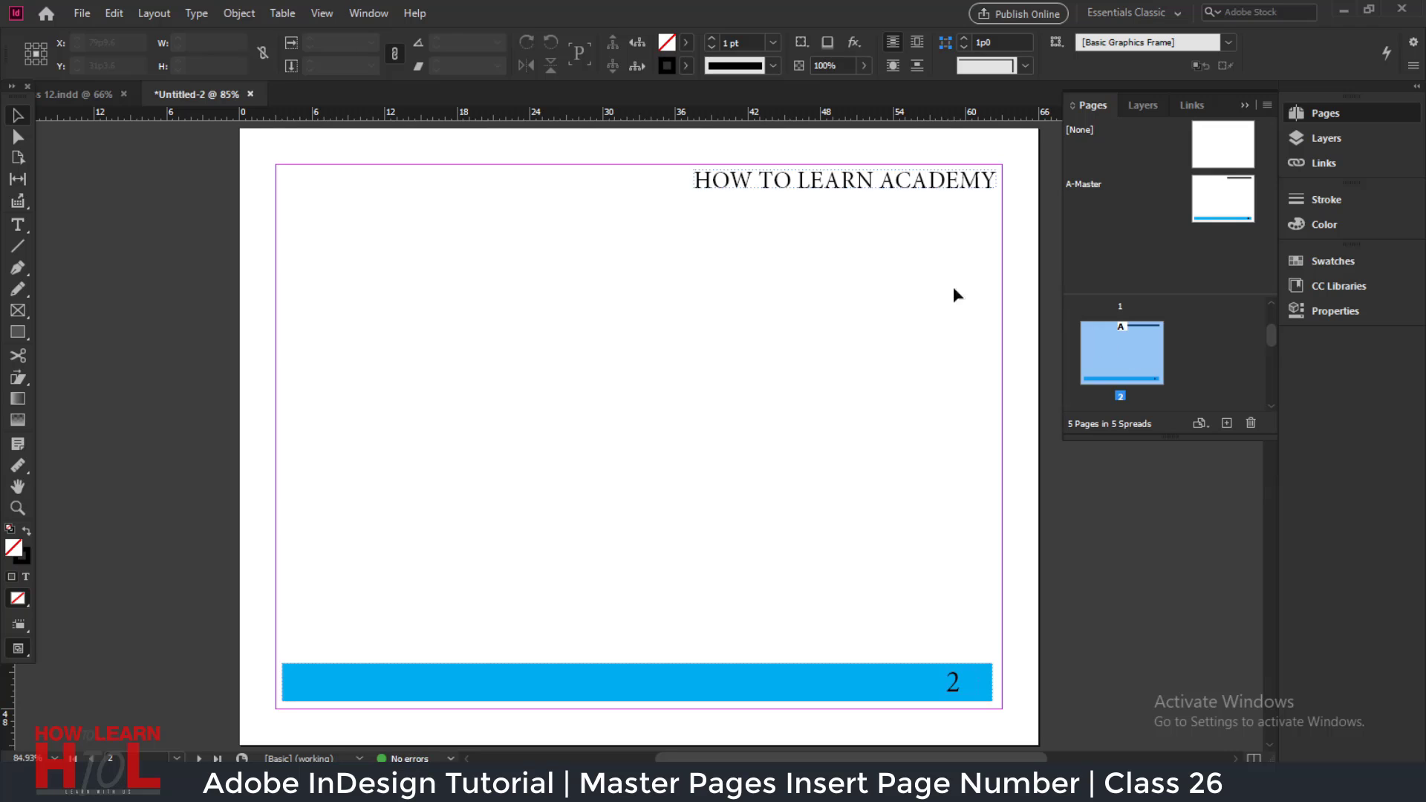
# Step: Move the overridden HOW TO LEARN ACADEMY heading on the second page down to about Y 10p9 and detach it from the master
pyautogui.click(854, 190)
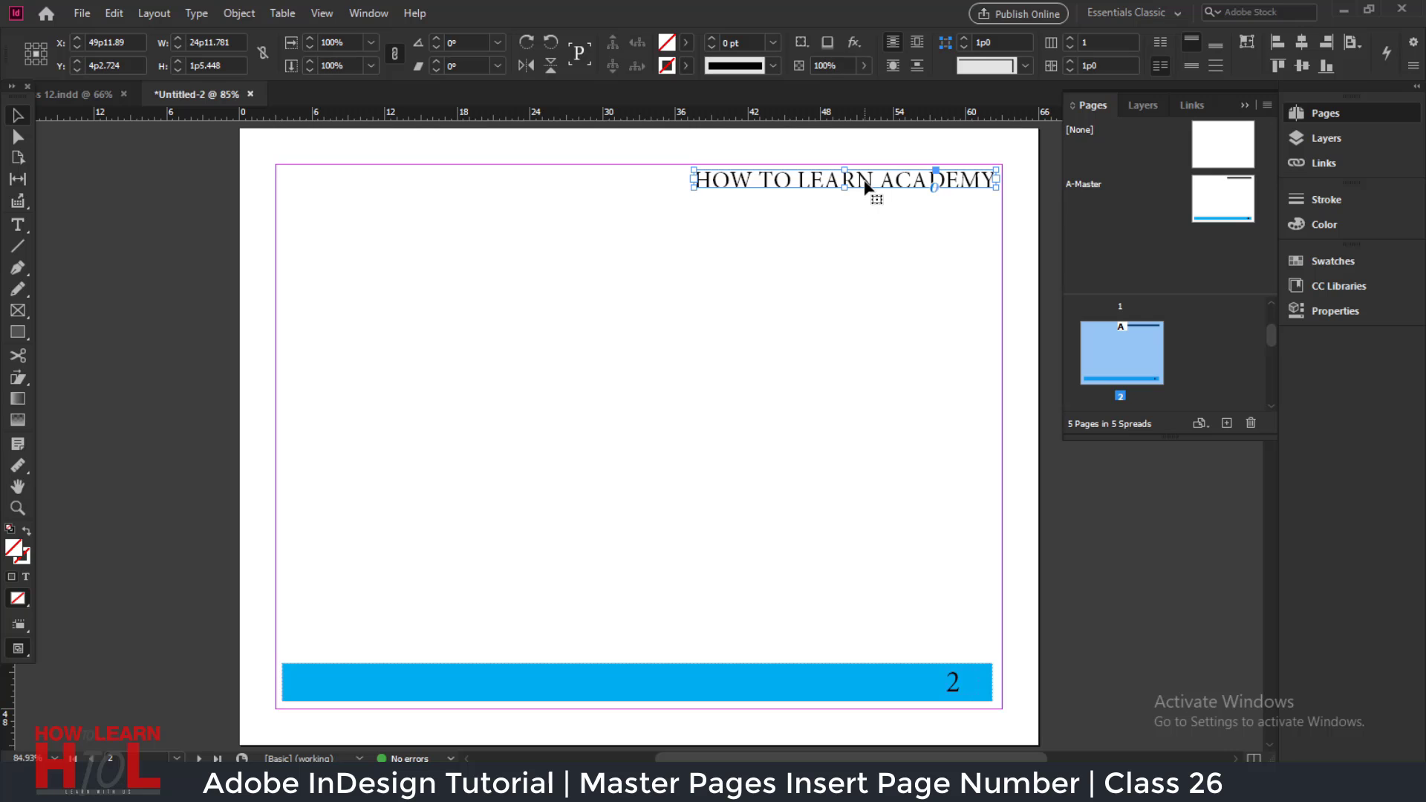
pyautogui.moveTo(861, 192); pyautogui.dragTo(856, 264)
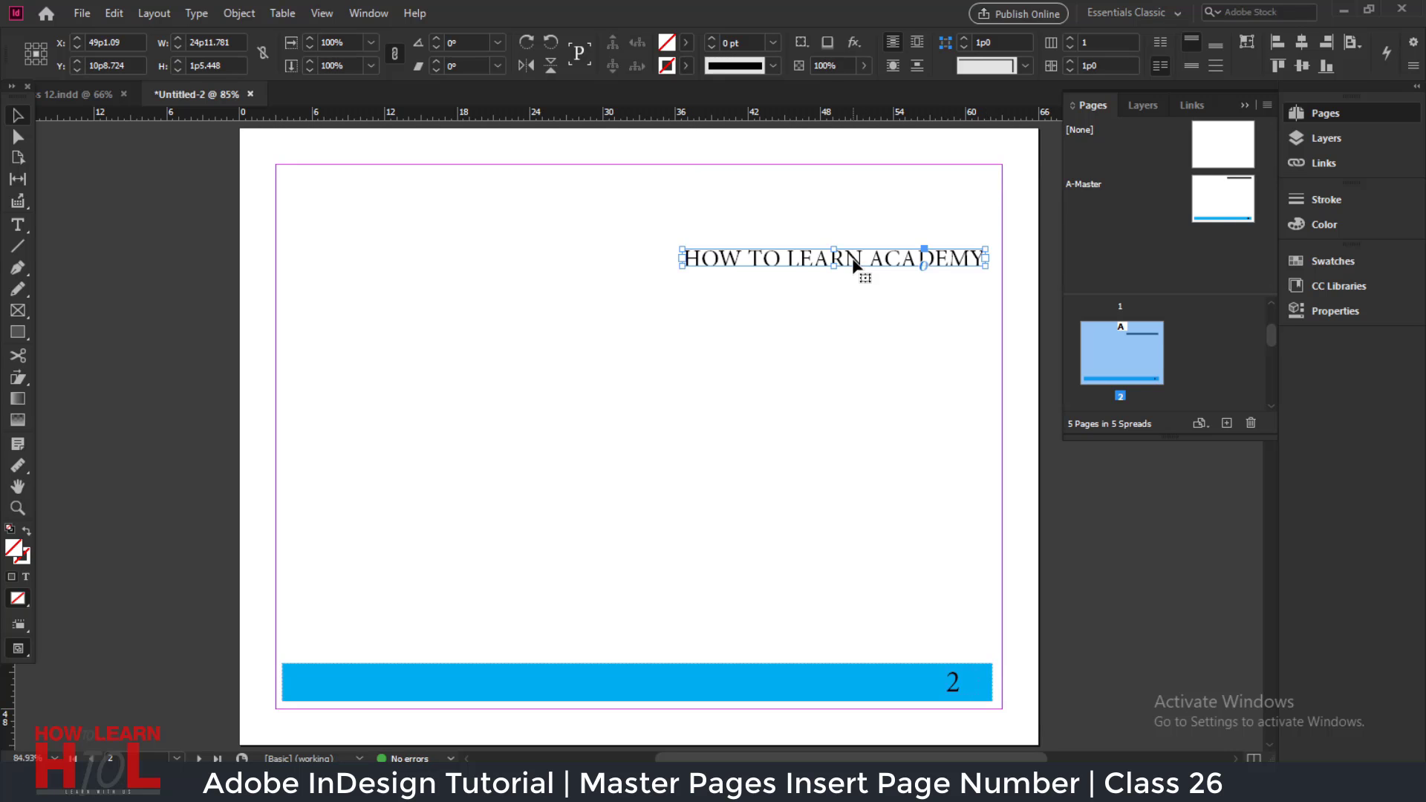
pyautogui.click(1269, 105)
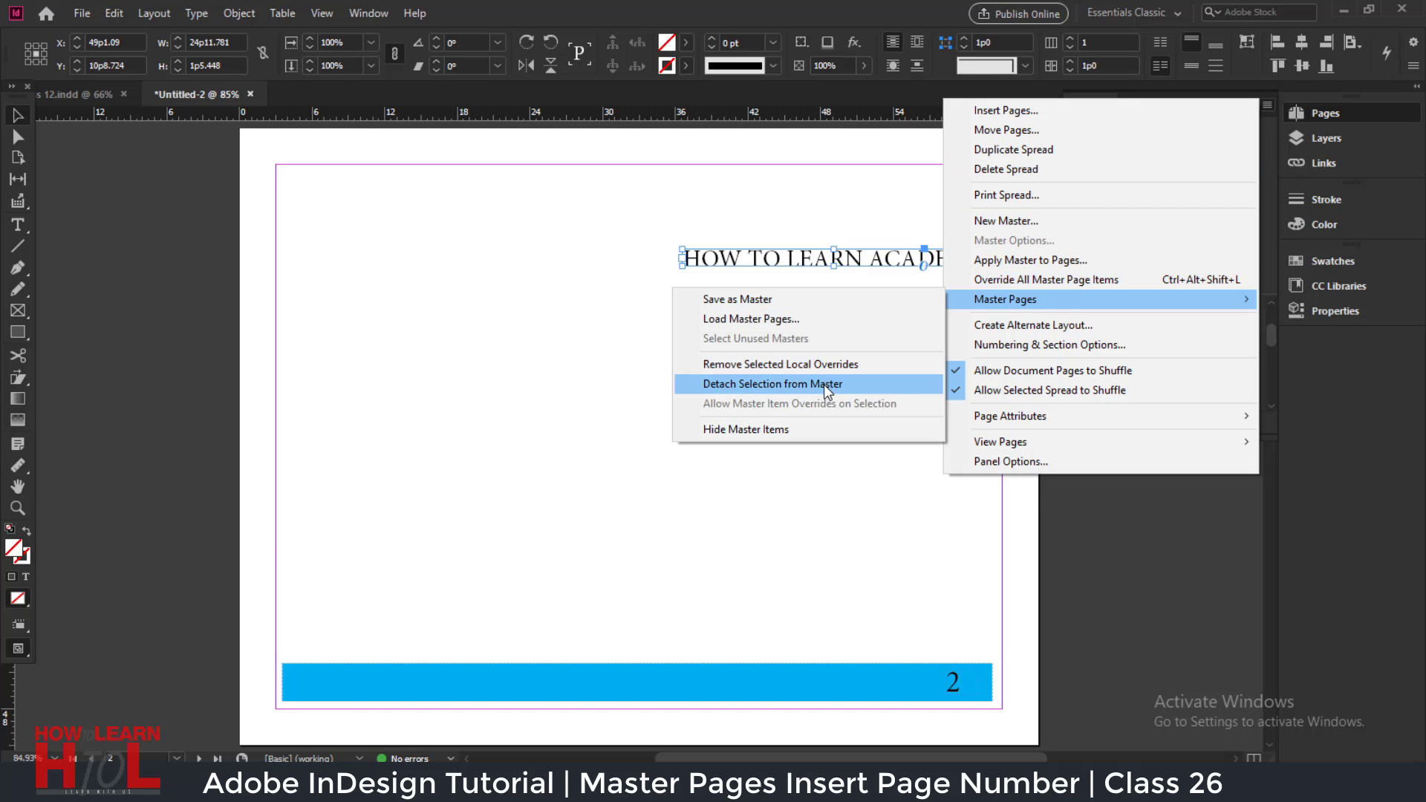
pyautogui.click(823, 384)
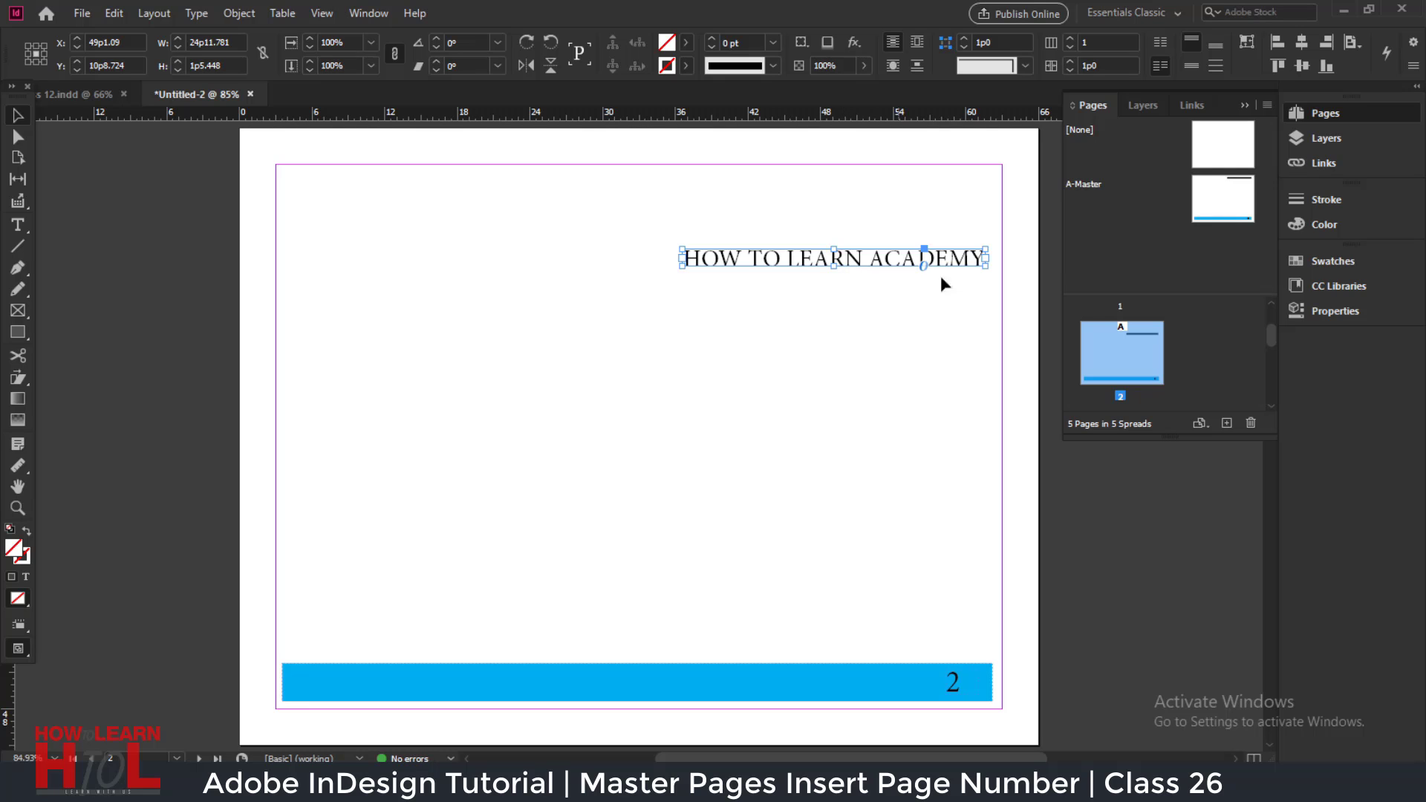
# Step: Remove all local overrides from the second page and move the detached heading further down
pyautogui.click(1181, 335)
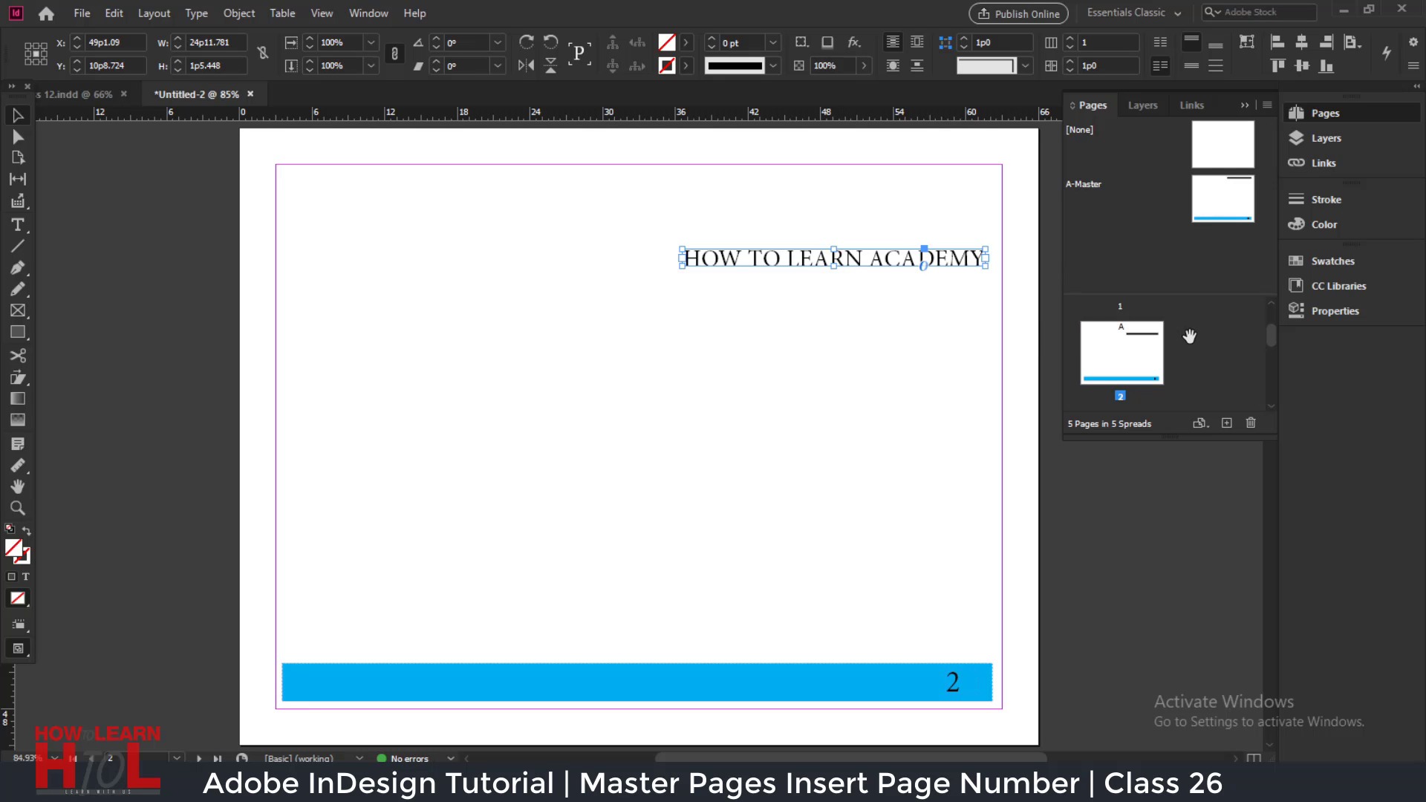
pyautogui.click(1142, 360)
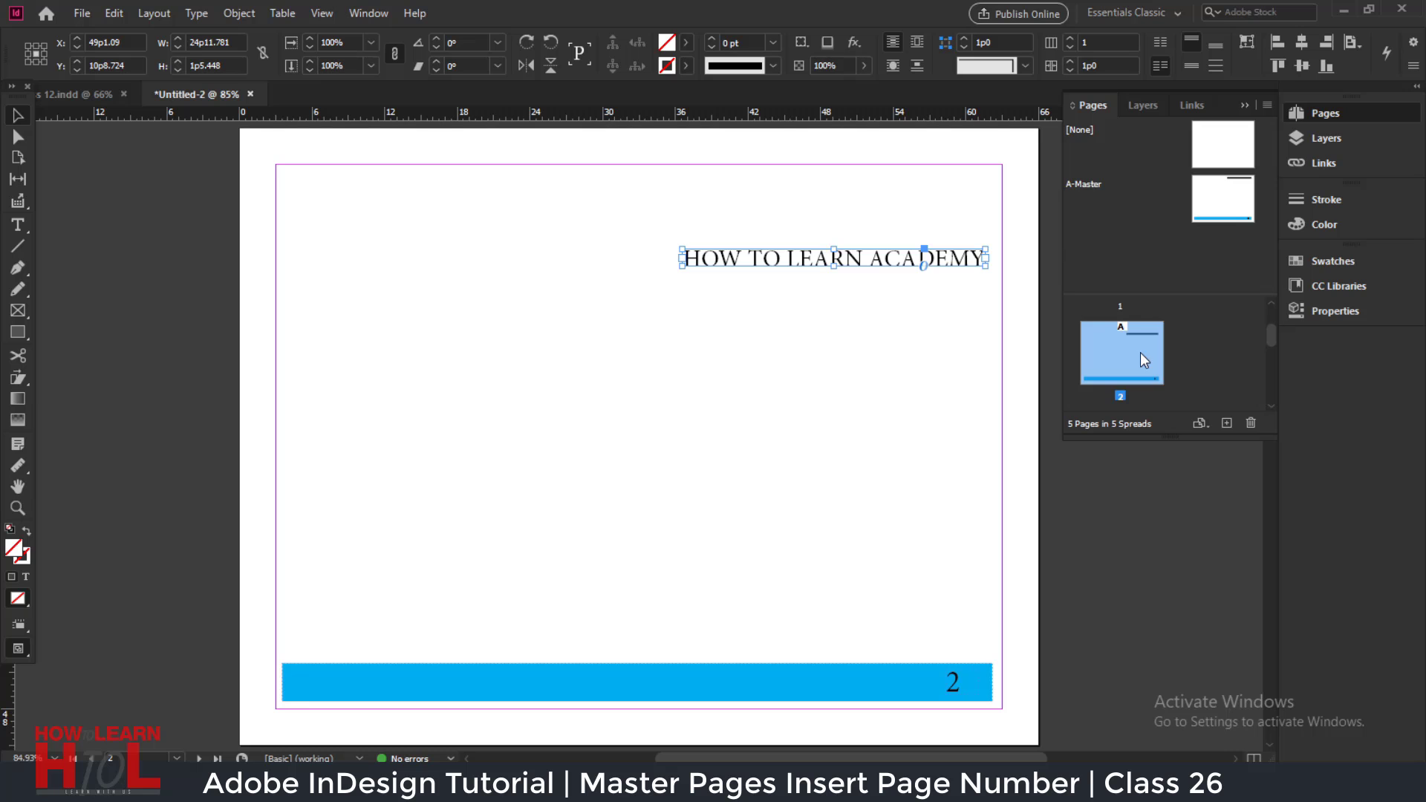
pyautogui.click(1268, 105)
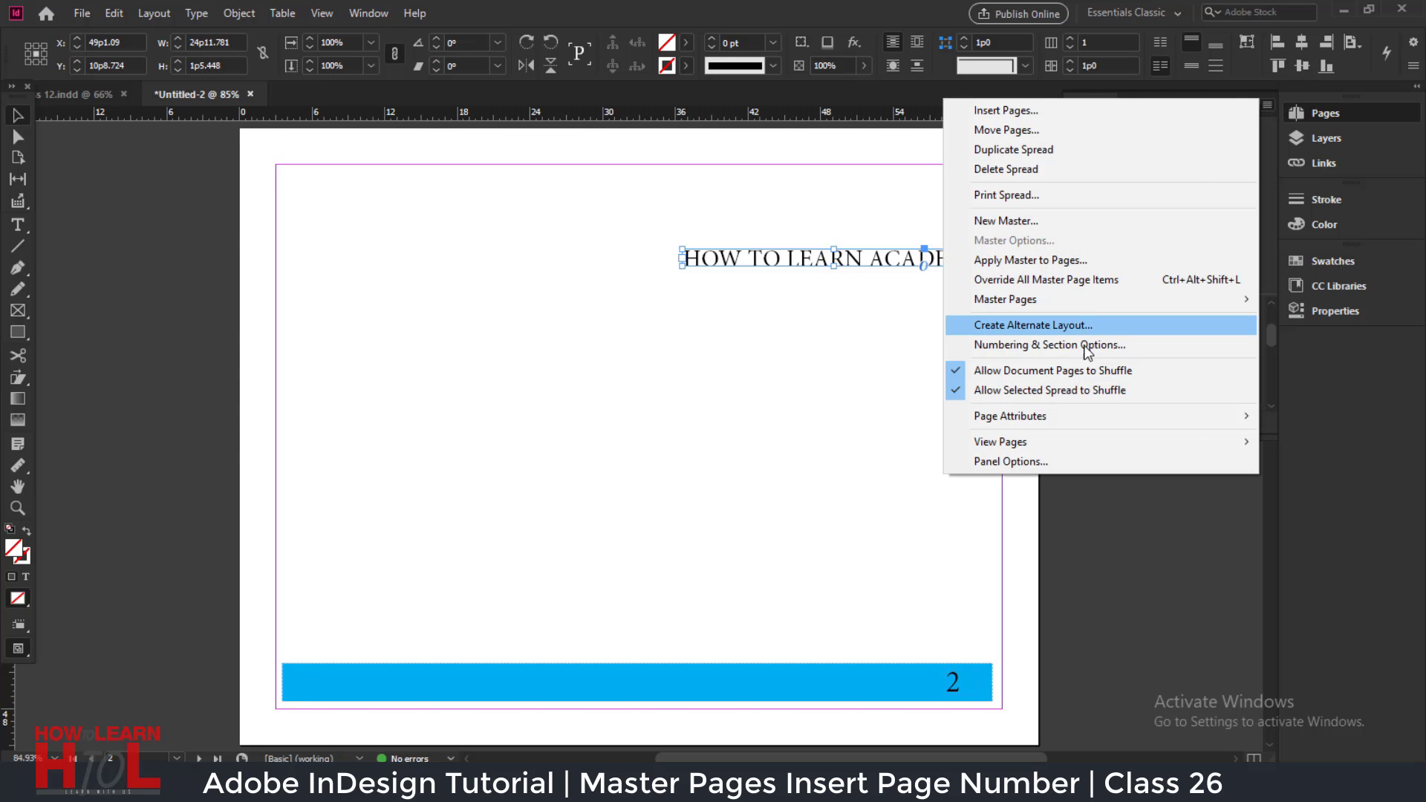
pyautogui.moveTo(1099, 299)
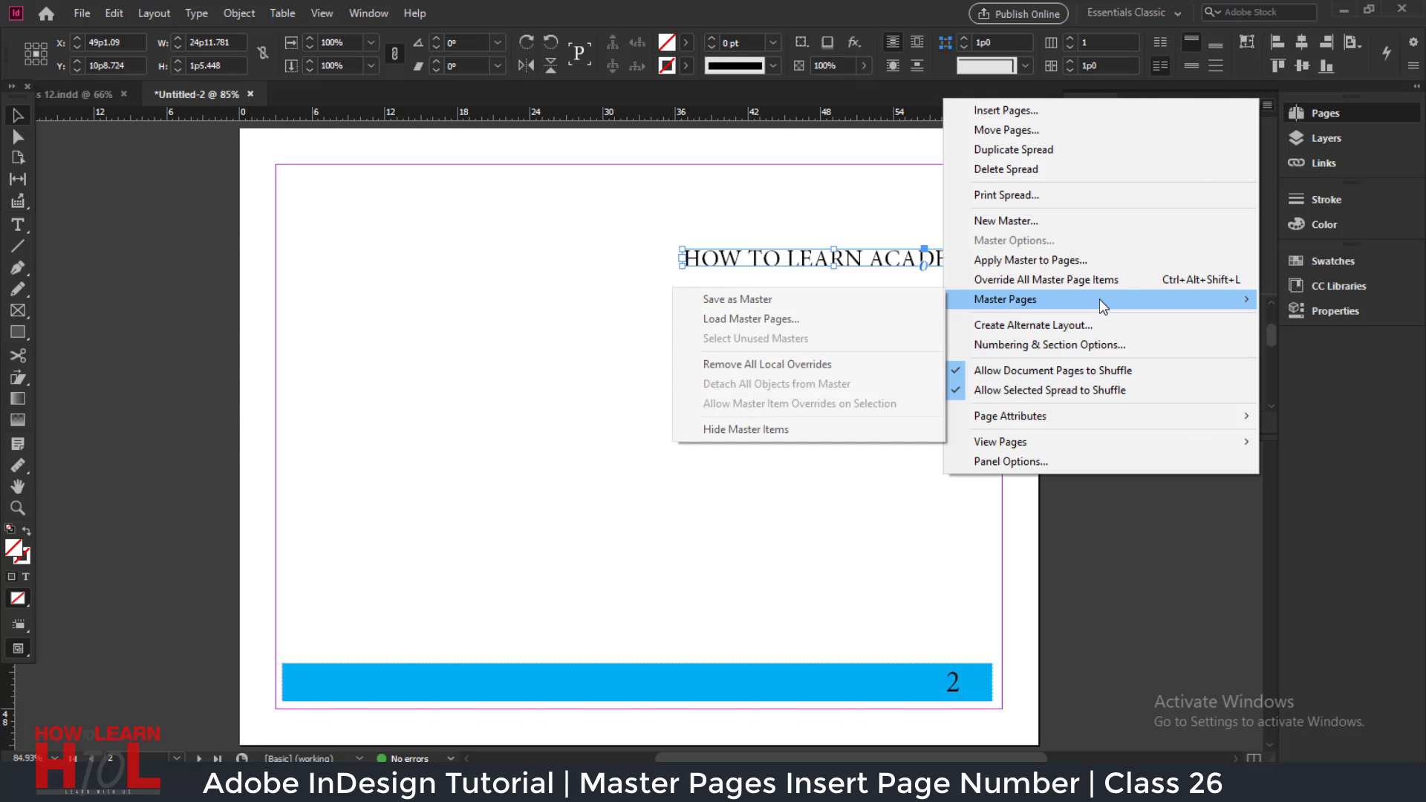
pyautogui.click(827, 364)
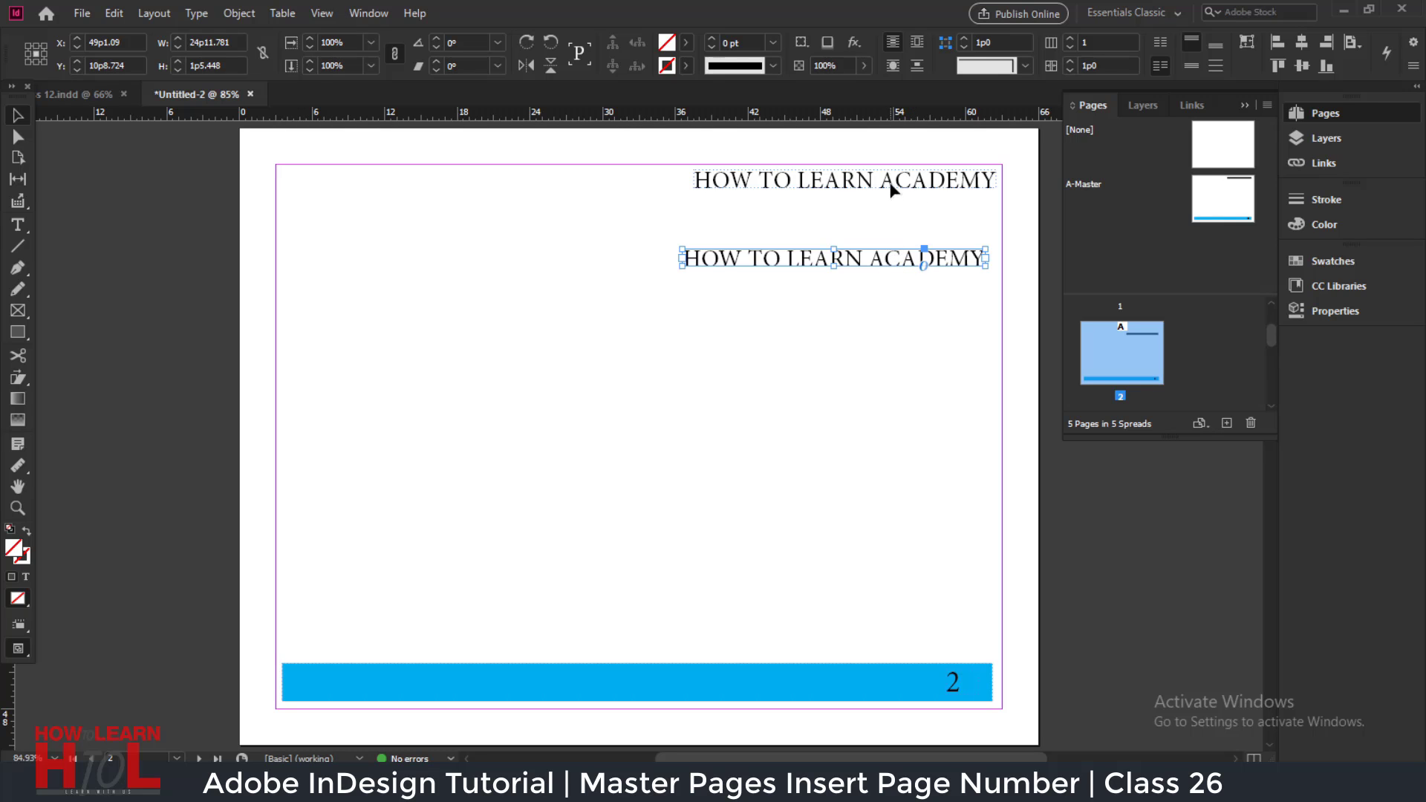
pyautogui.moveTo(882, 265); pyautogui.dragTo(868, 328)
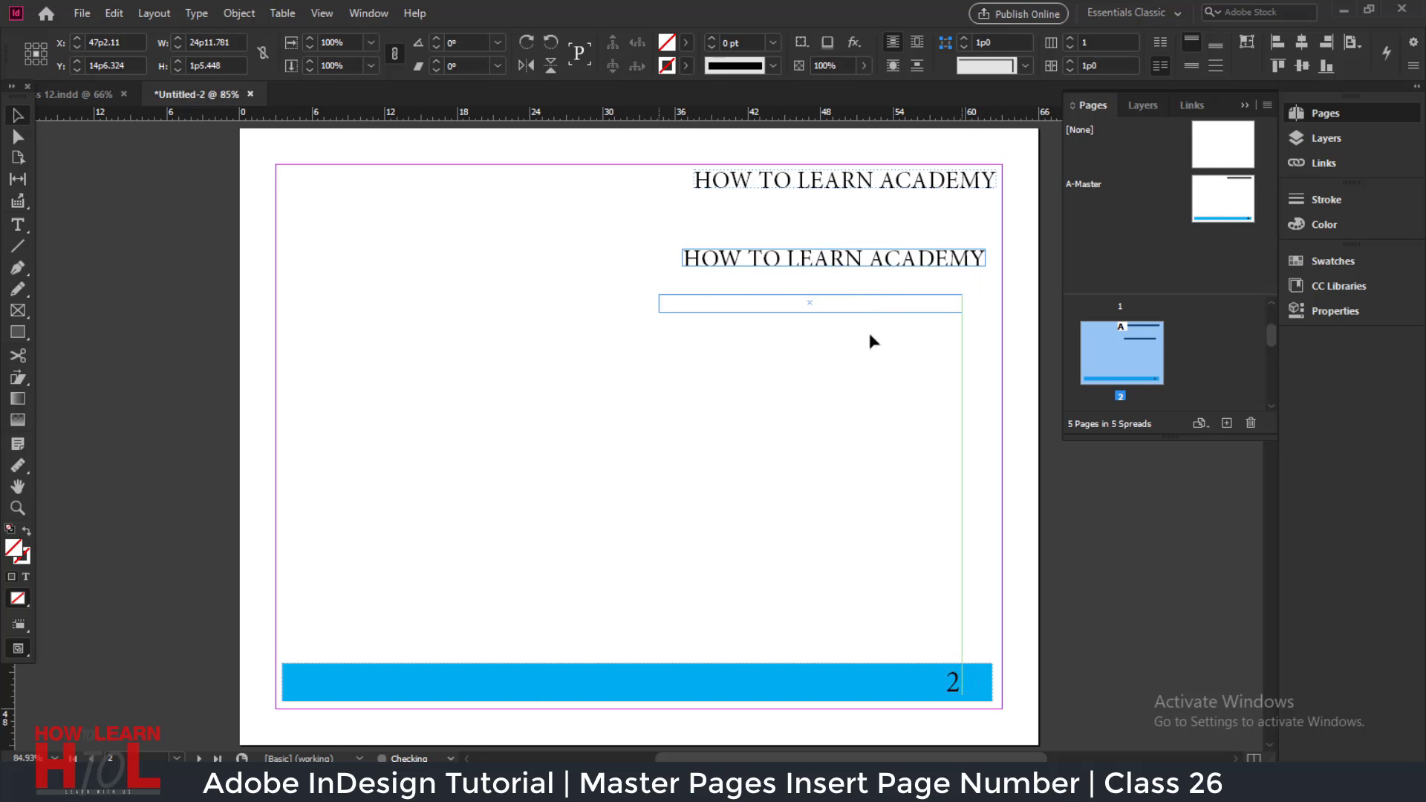